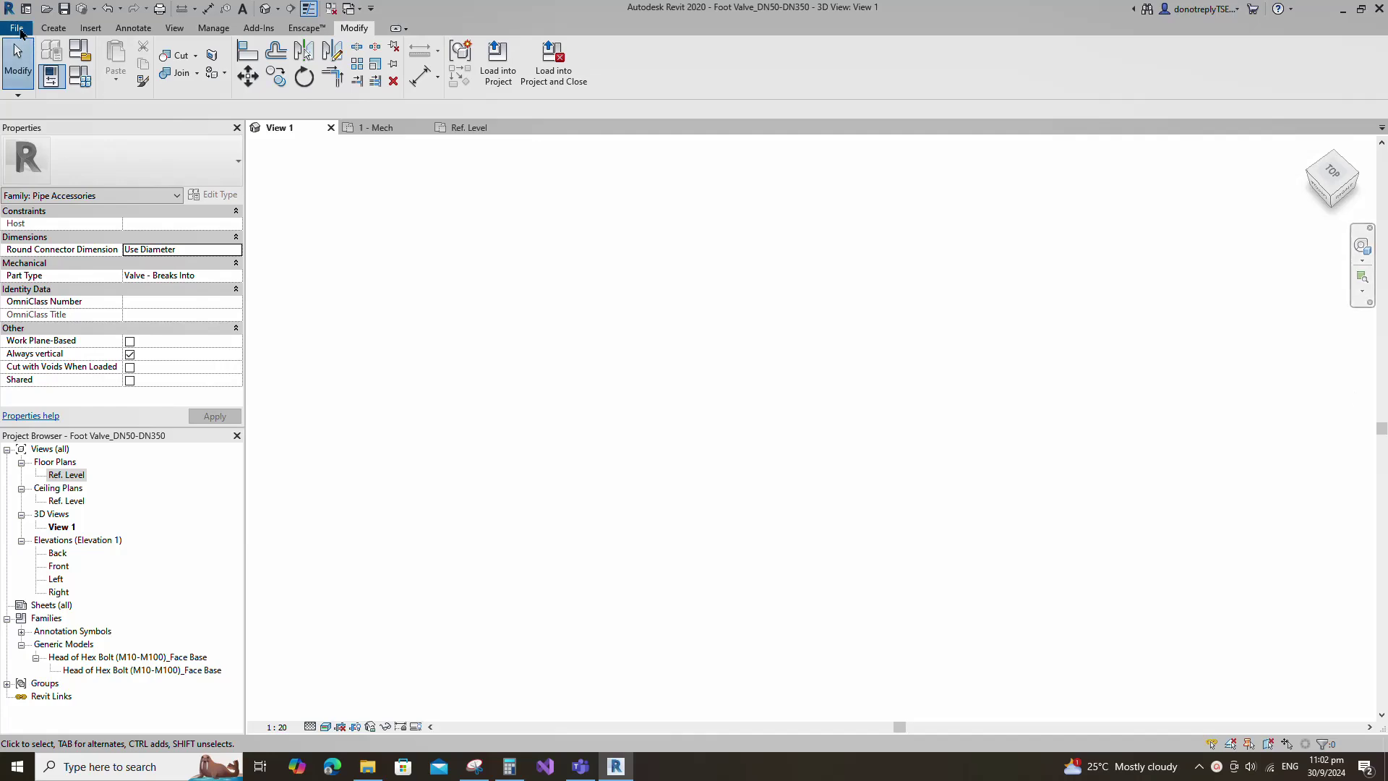
Create a new family from the Metric Generic Model template
mouse_move(56, 68)
click(137, 119)
scroll(584, 249, down, 10)
click(593, 244)
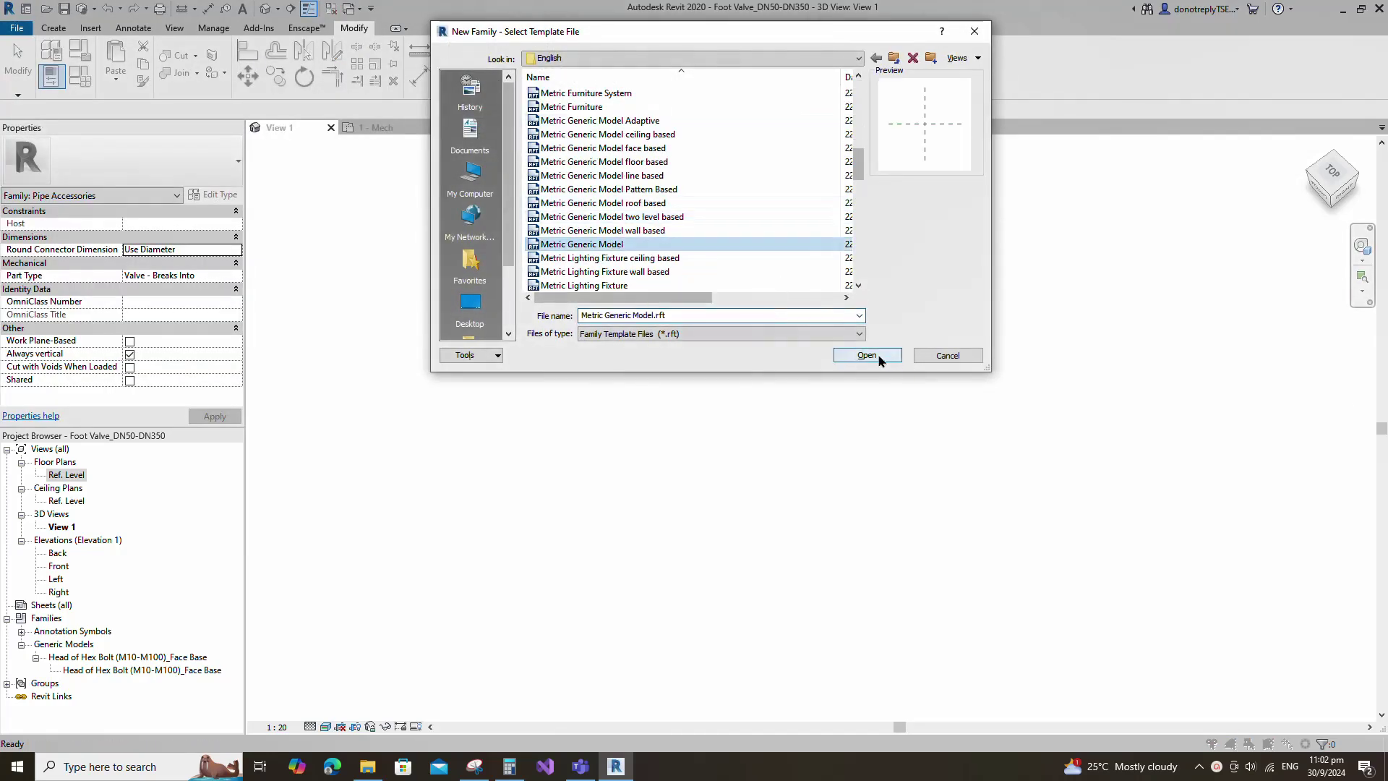
click(867, 355)
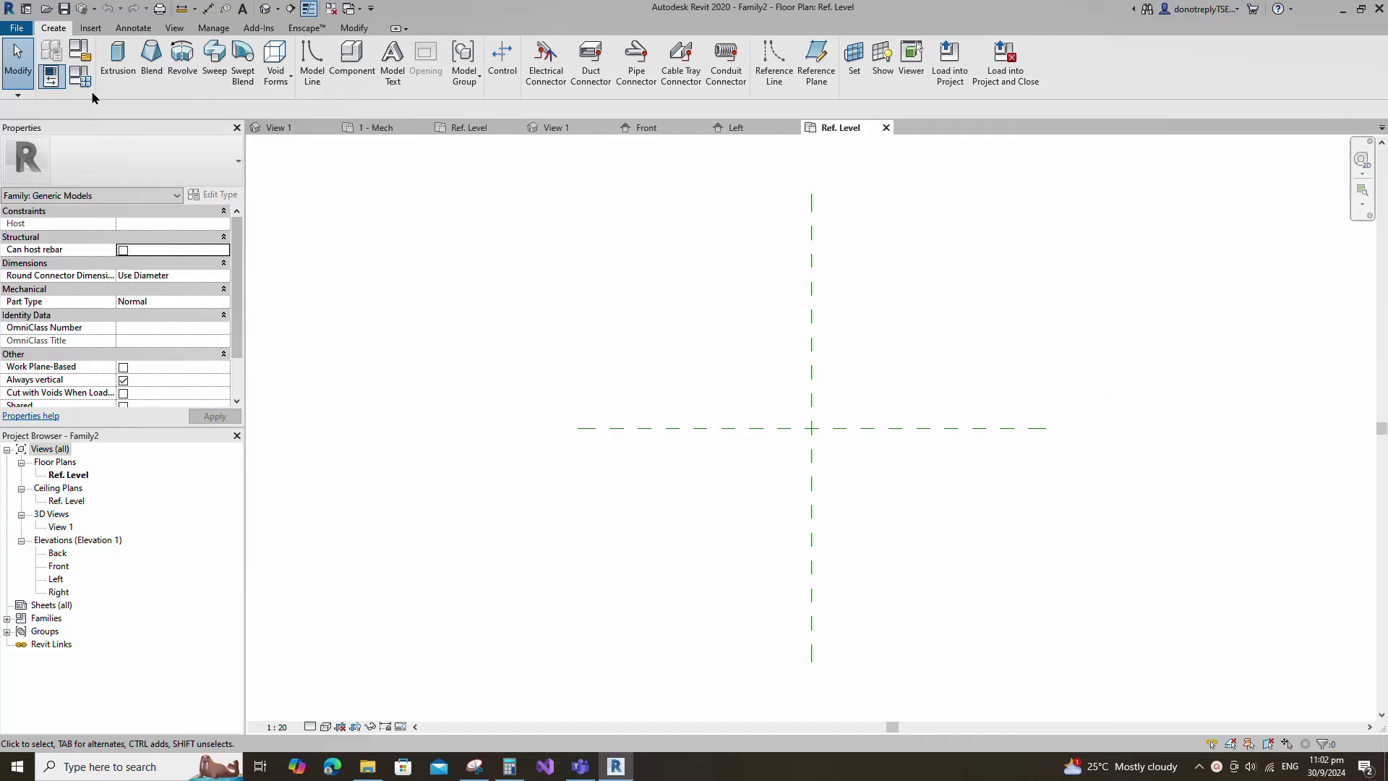
Set the family category to Pipe Accessories with the part type Valve - Breaks Into
click(78, 56)
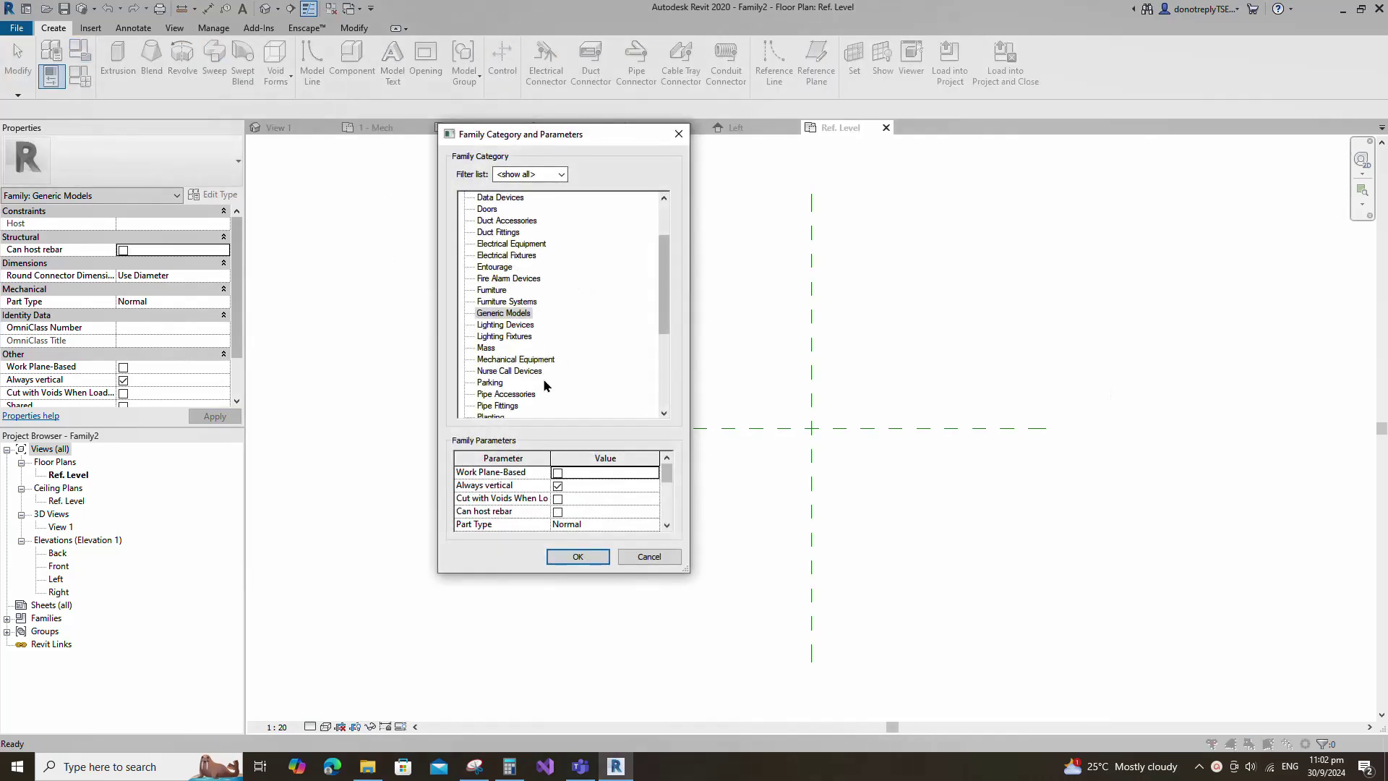
scroll(545, 385, down, 1)
click(517, 384)
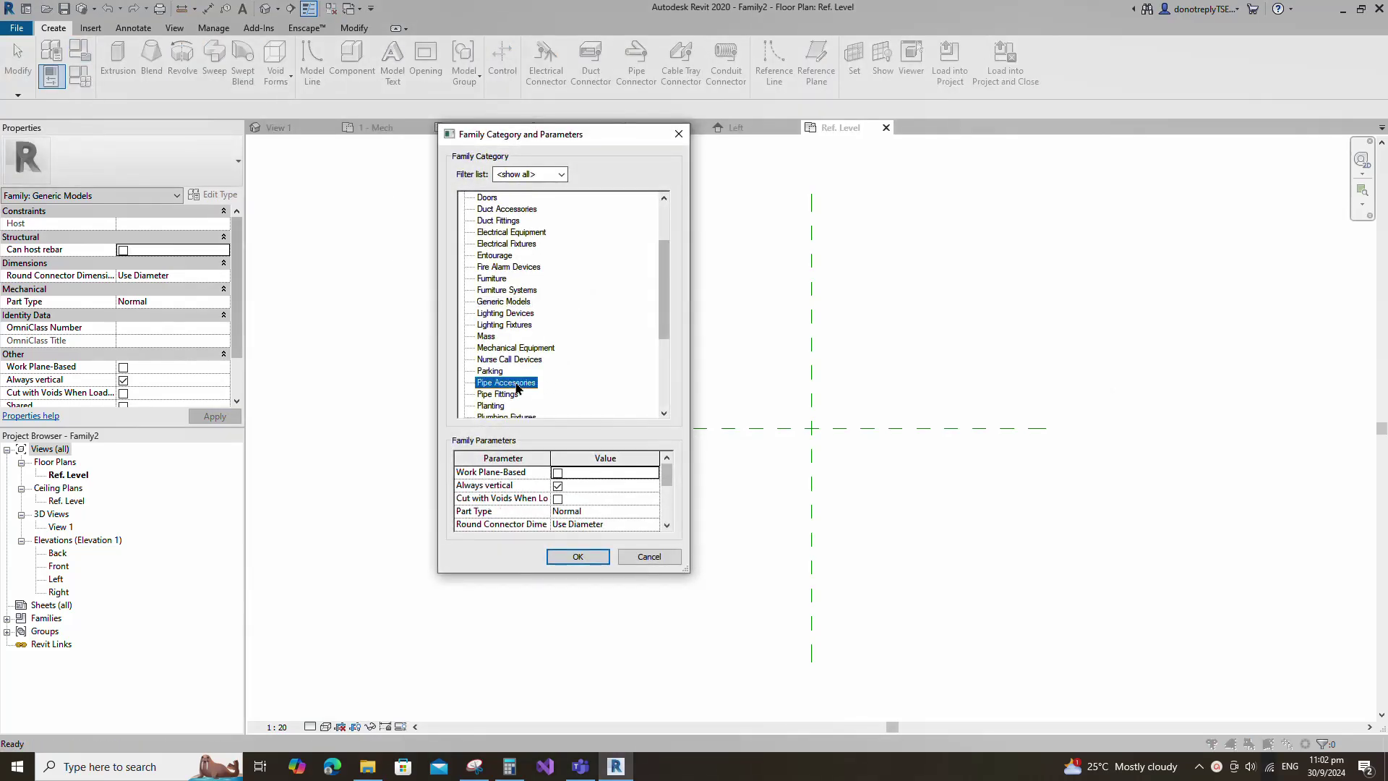
click(652, 511)
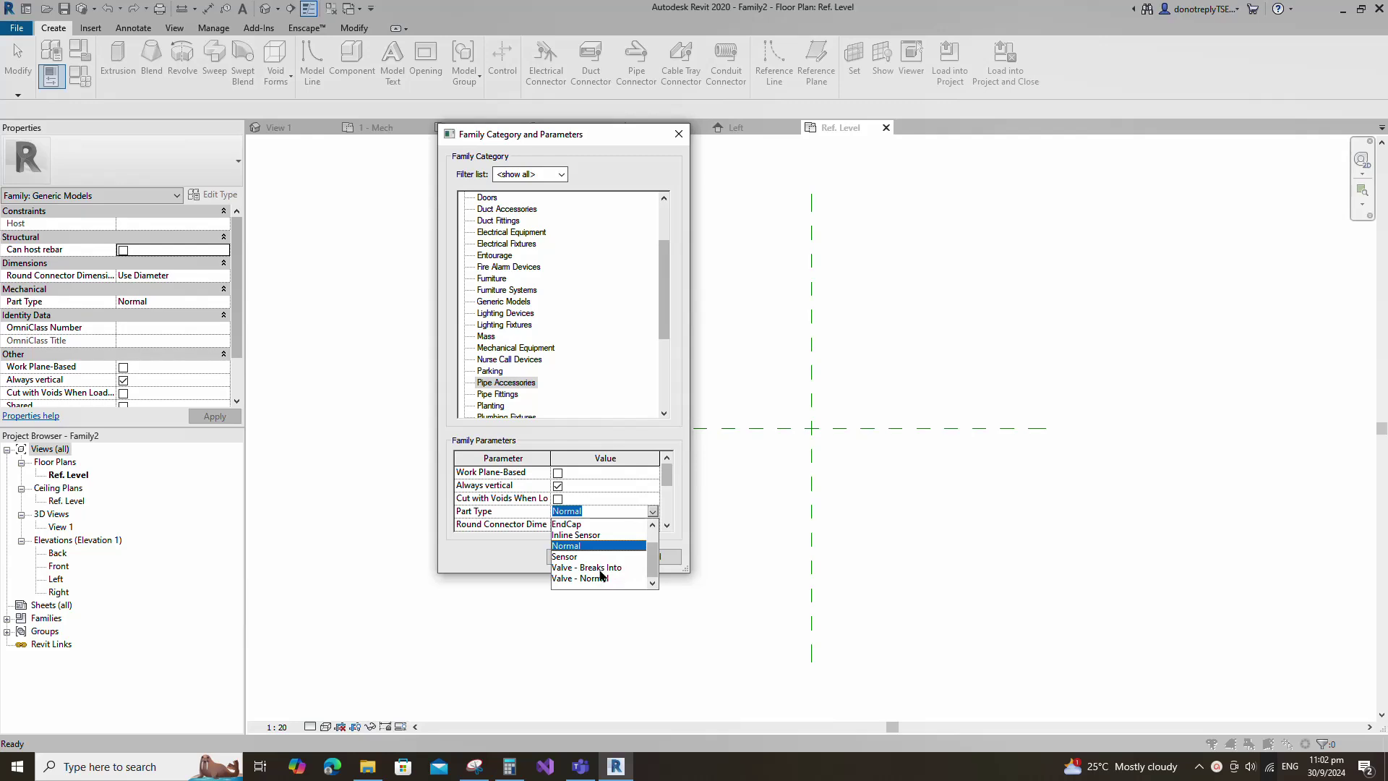
click(600, 568)
scroll(600, 522, down, 2)
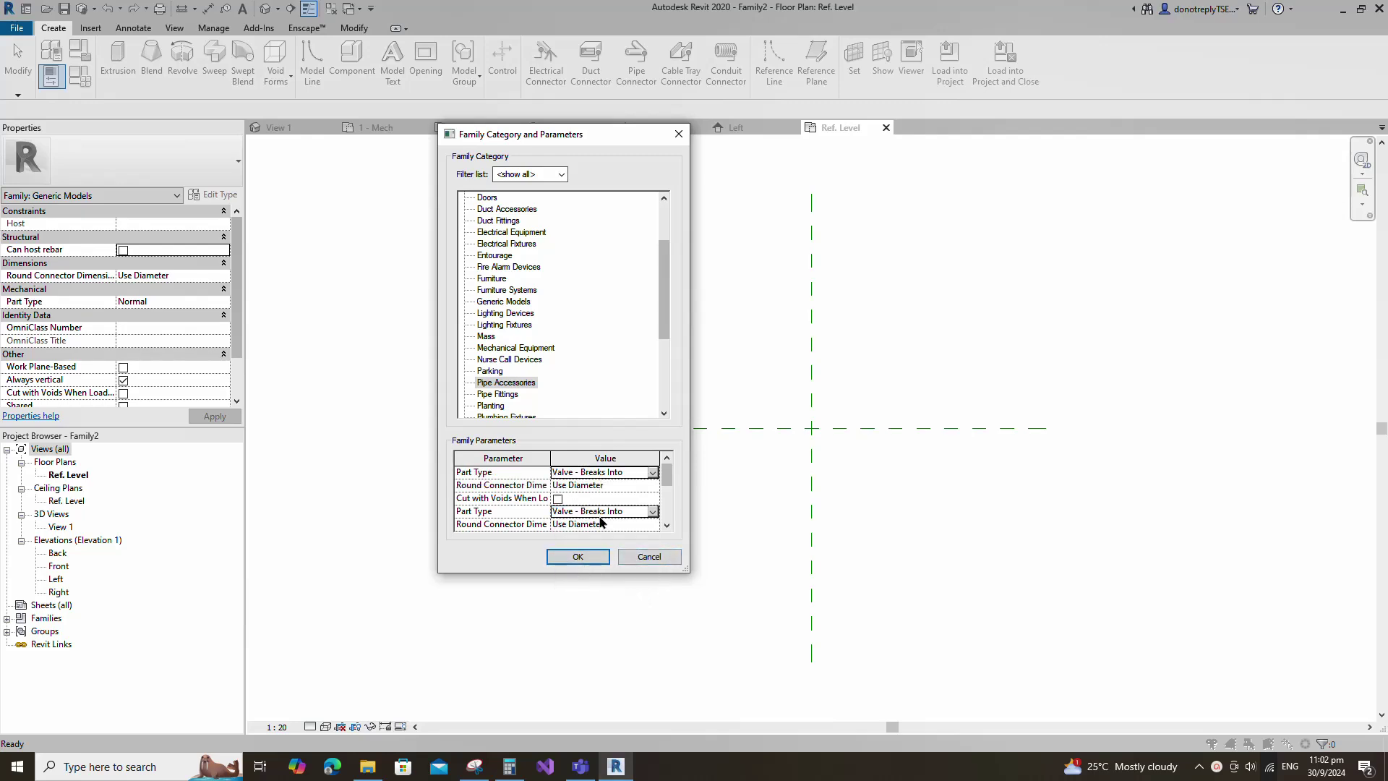
Assign OmniClass number 23.65.55.14 - Valves for Liquid Services to the family and apply the category settings
click(652, 516)
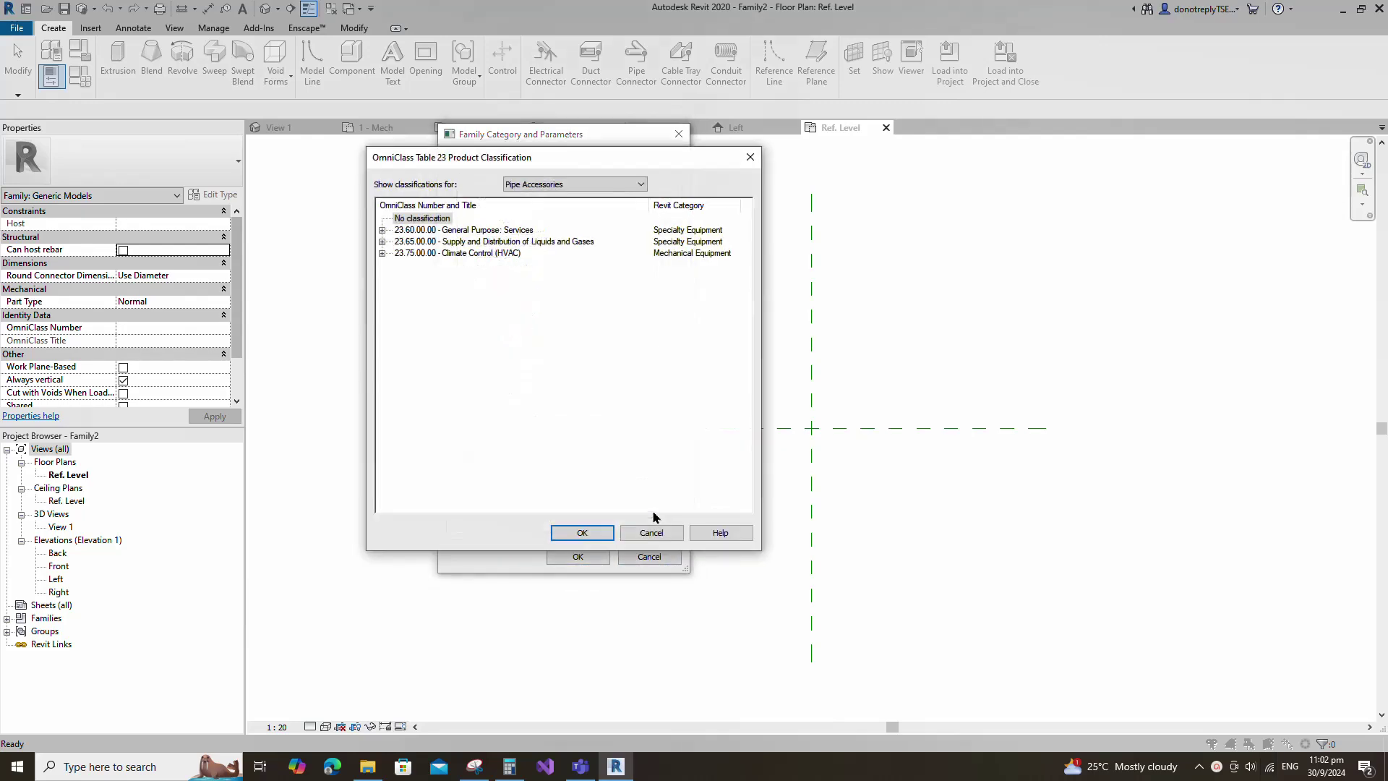
click(382, 242)
click(396, 254)
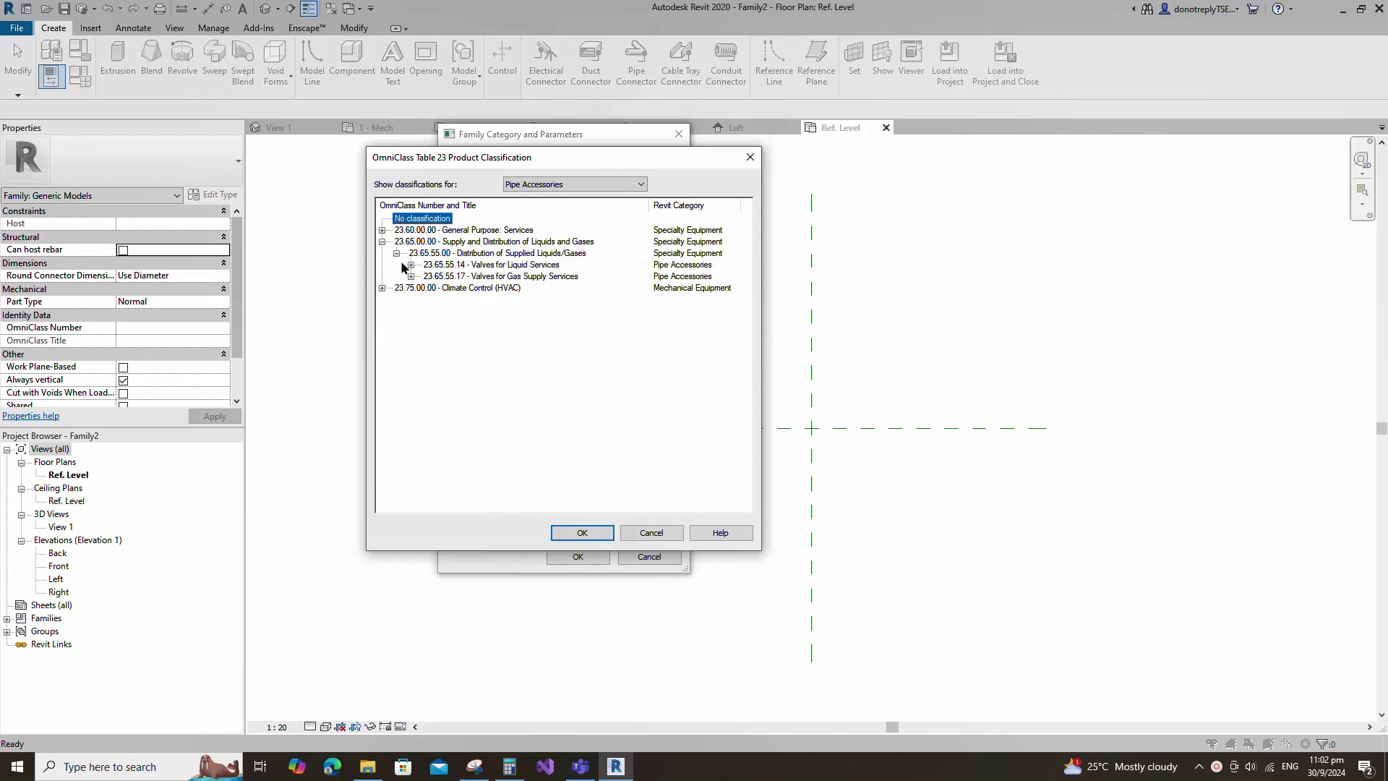
click(509, 266)
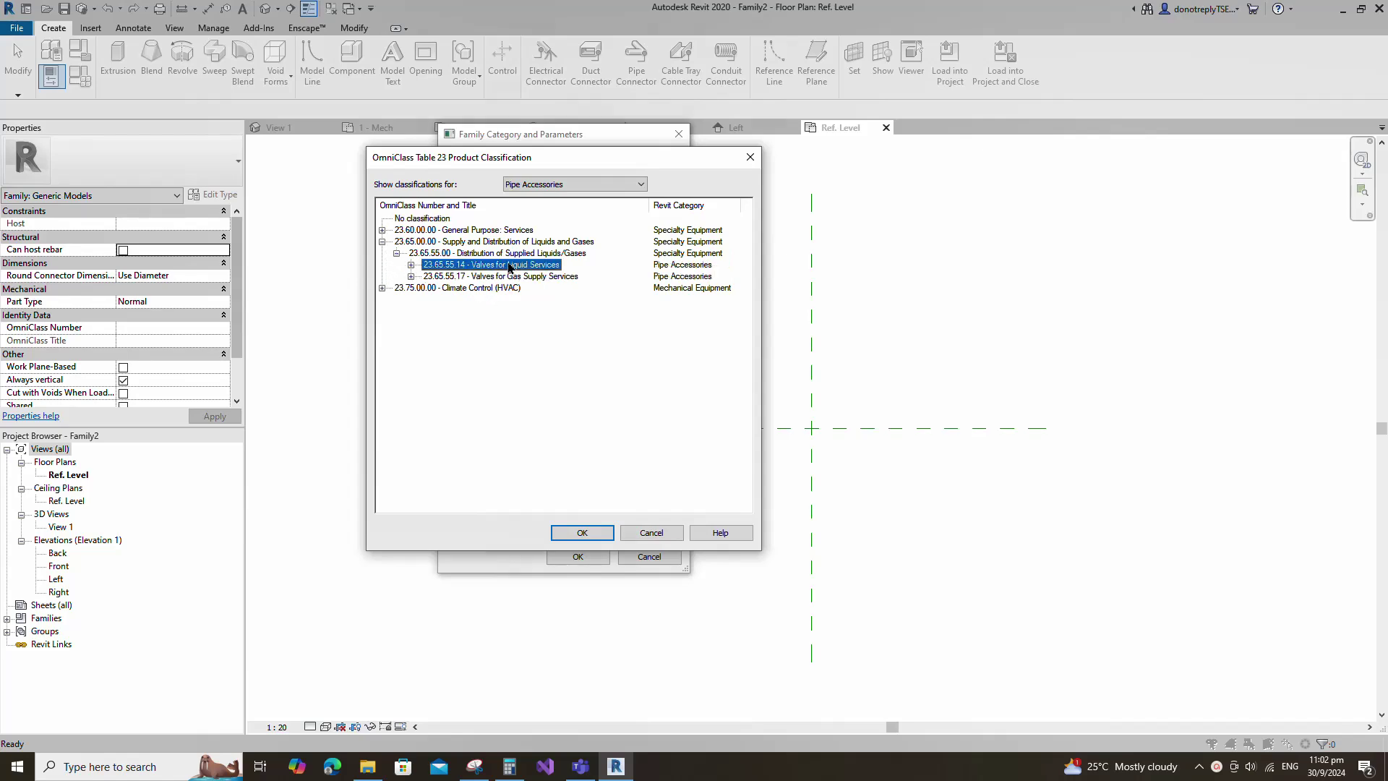
click(604, 538)
click(578, 557)
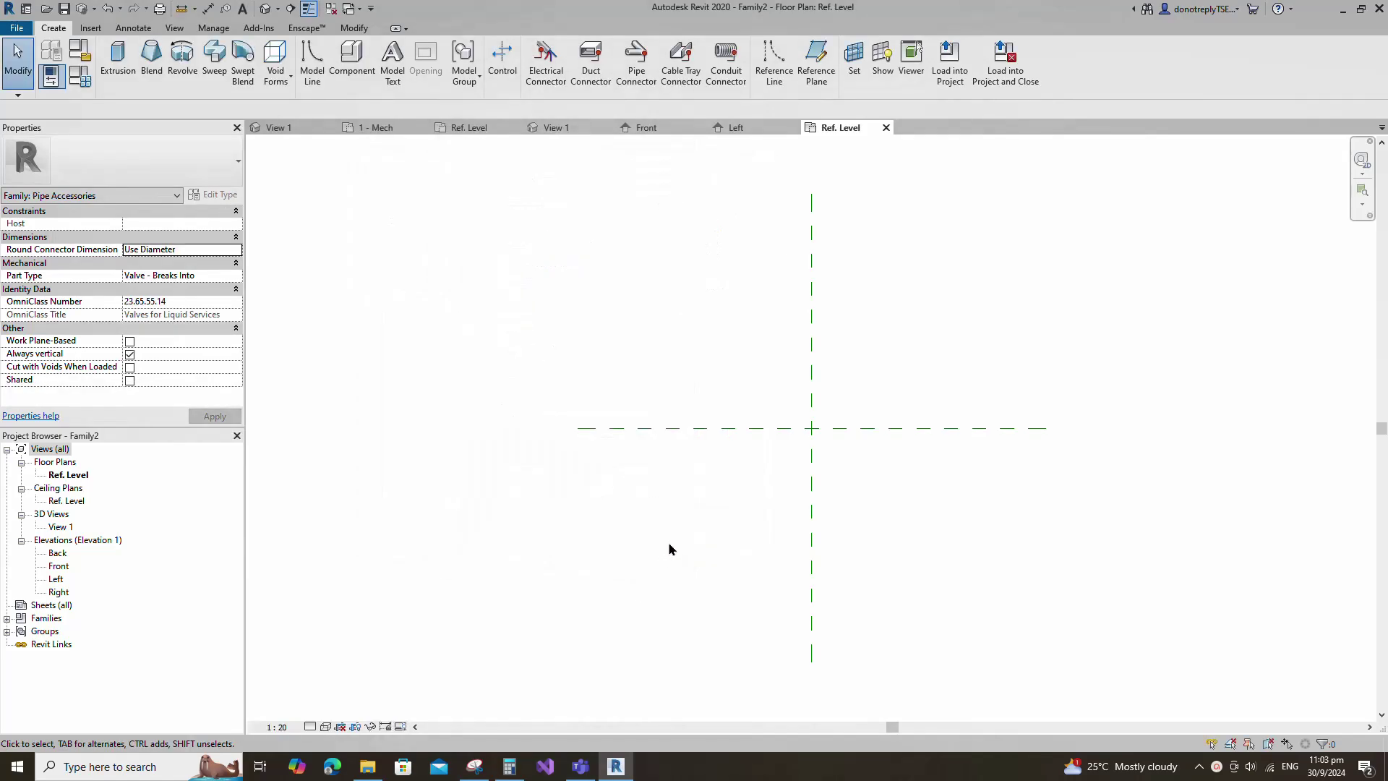
Add reference planes offset 76 mm on both sides of the Center (Front/Back) plane by picking it
click(725, 447)
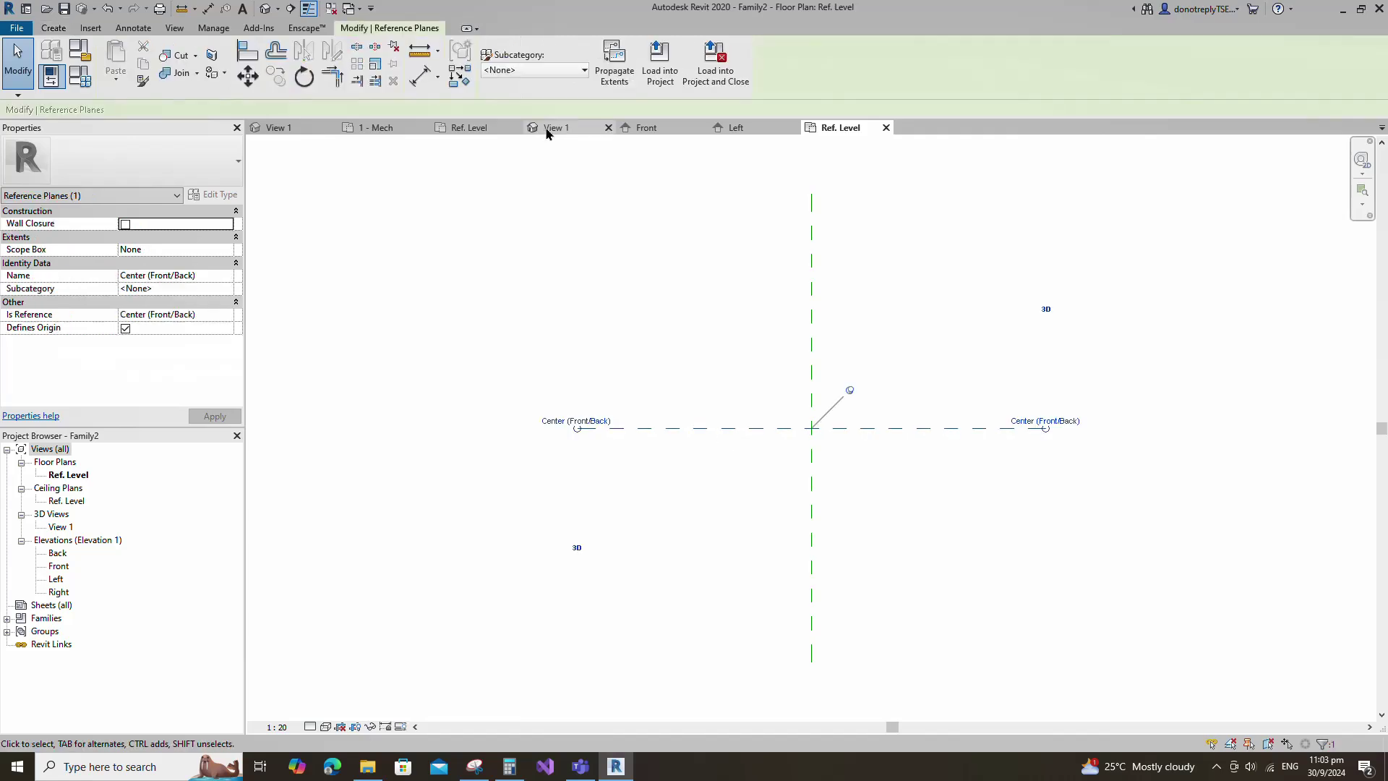
click(456, 84)
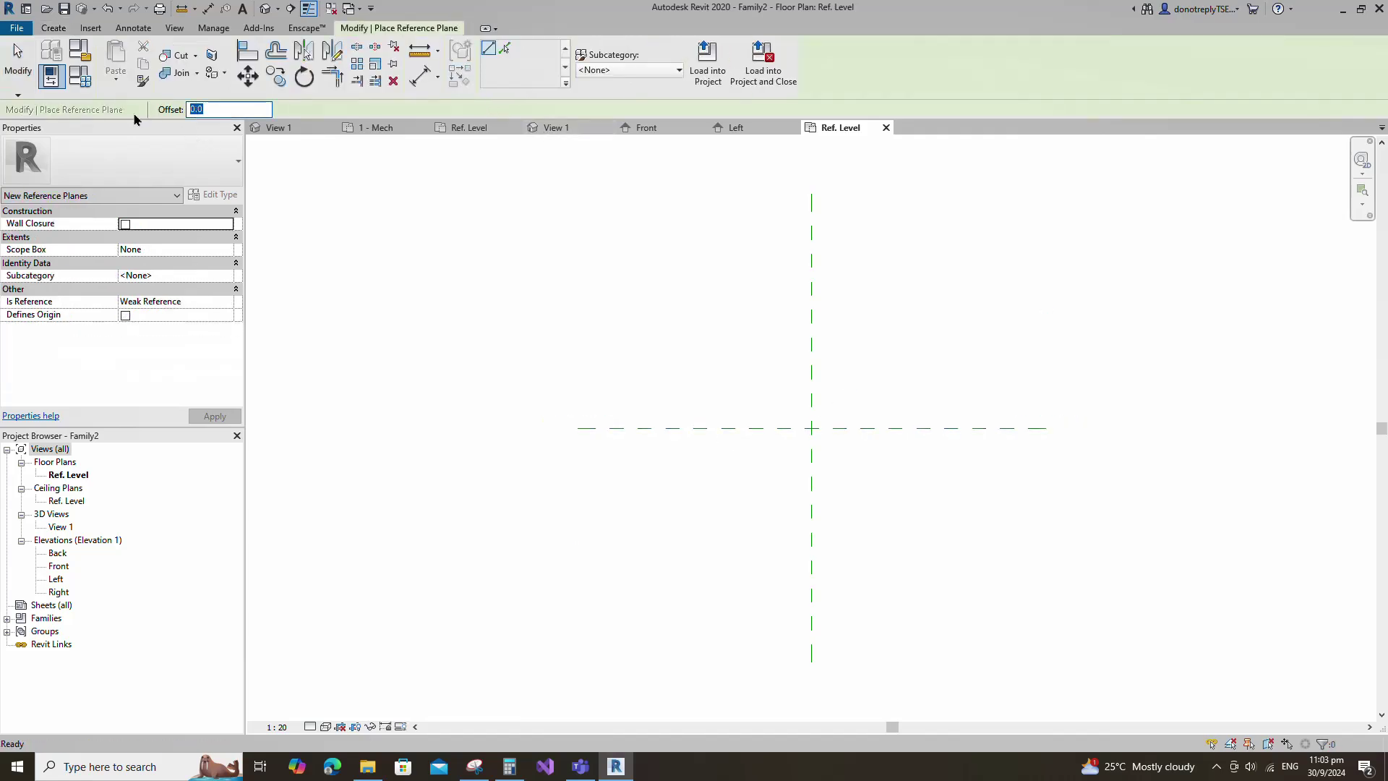
click(504, 49)
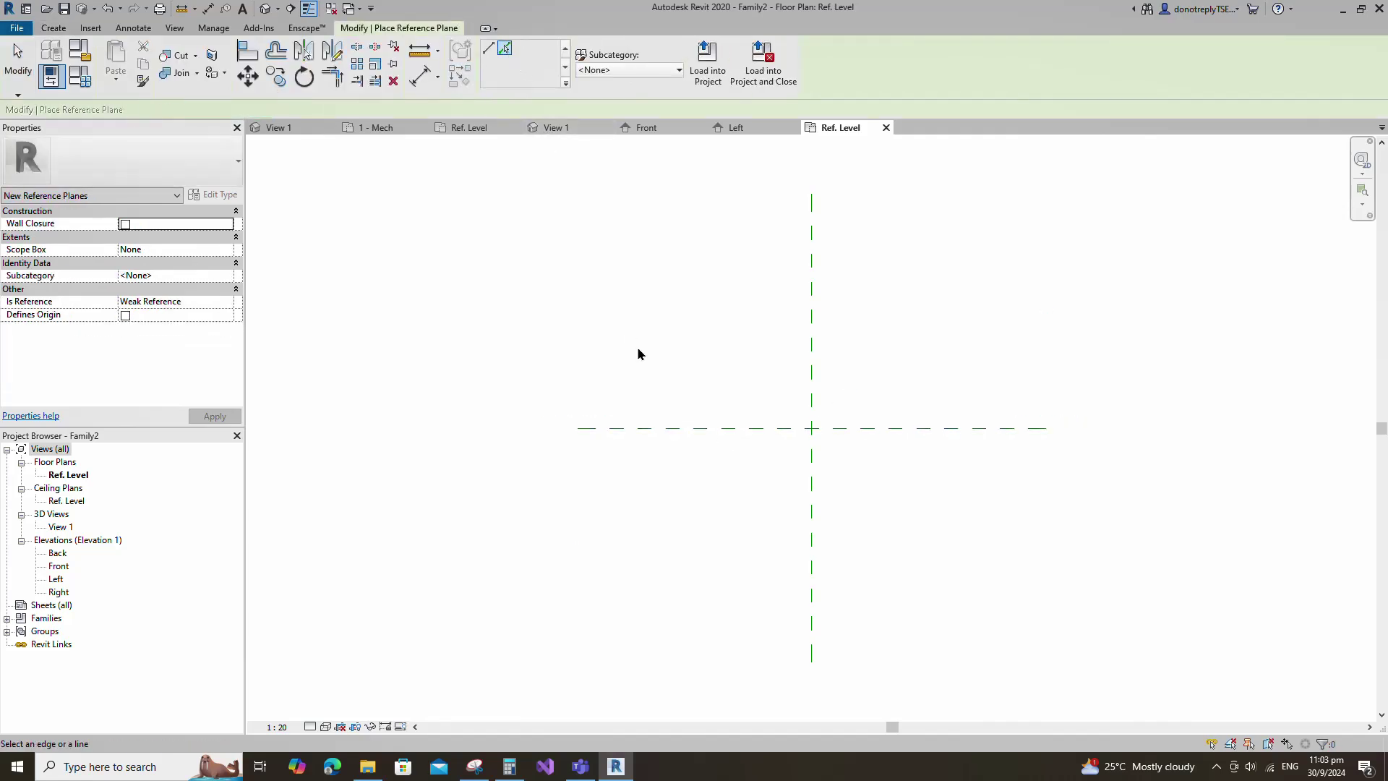
scroll(752, 424, up, 1)
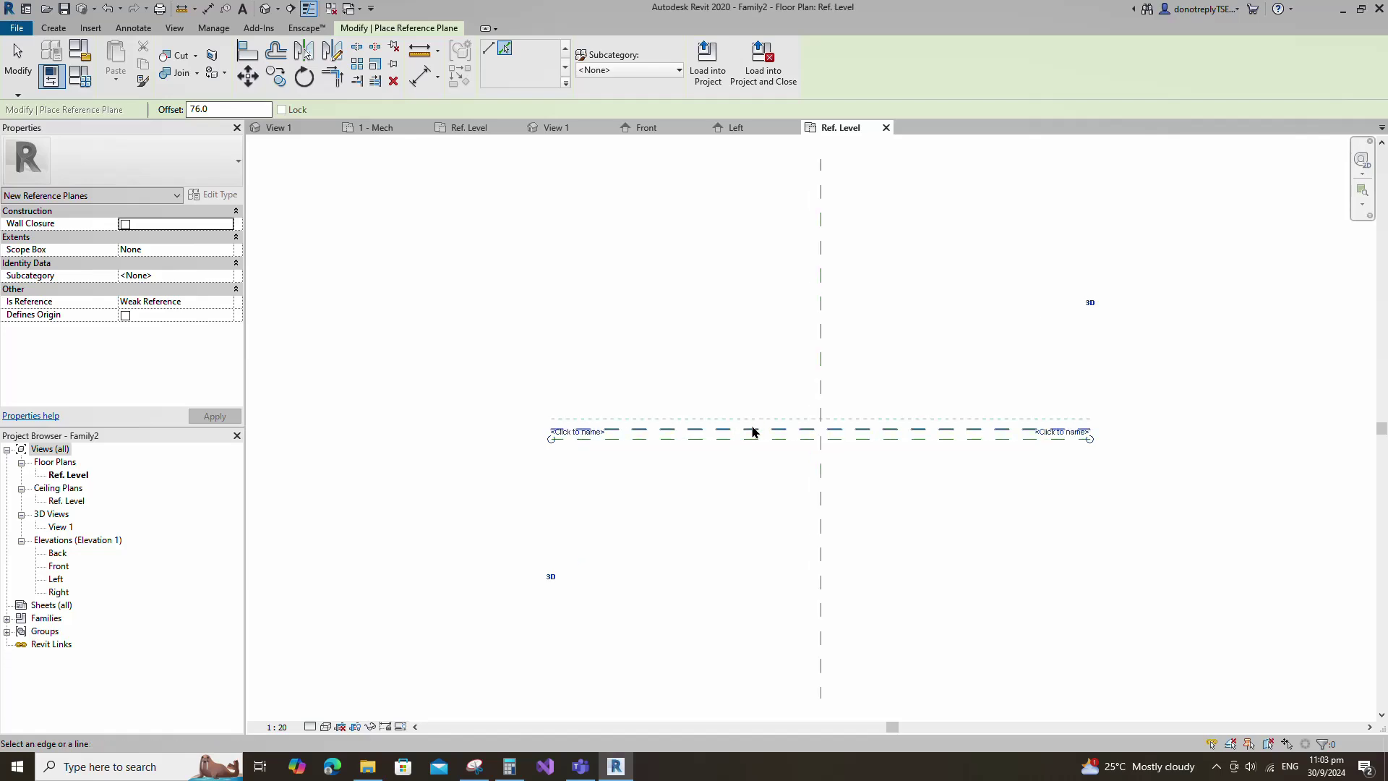
click(752, 431)
Dimension the three horizontal reference planes with an equality constraint, and add an overall dimension between the outer two
click(420, 76)
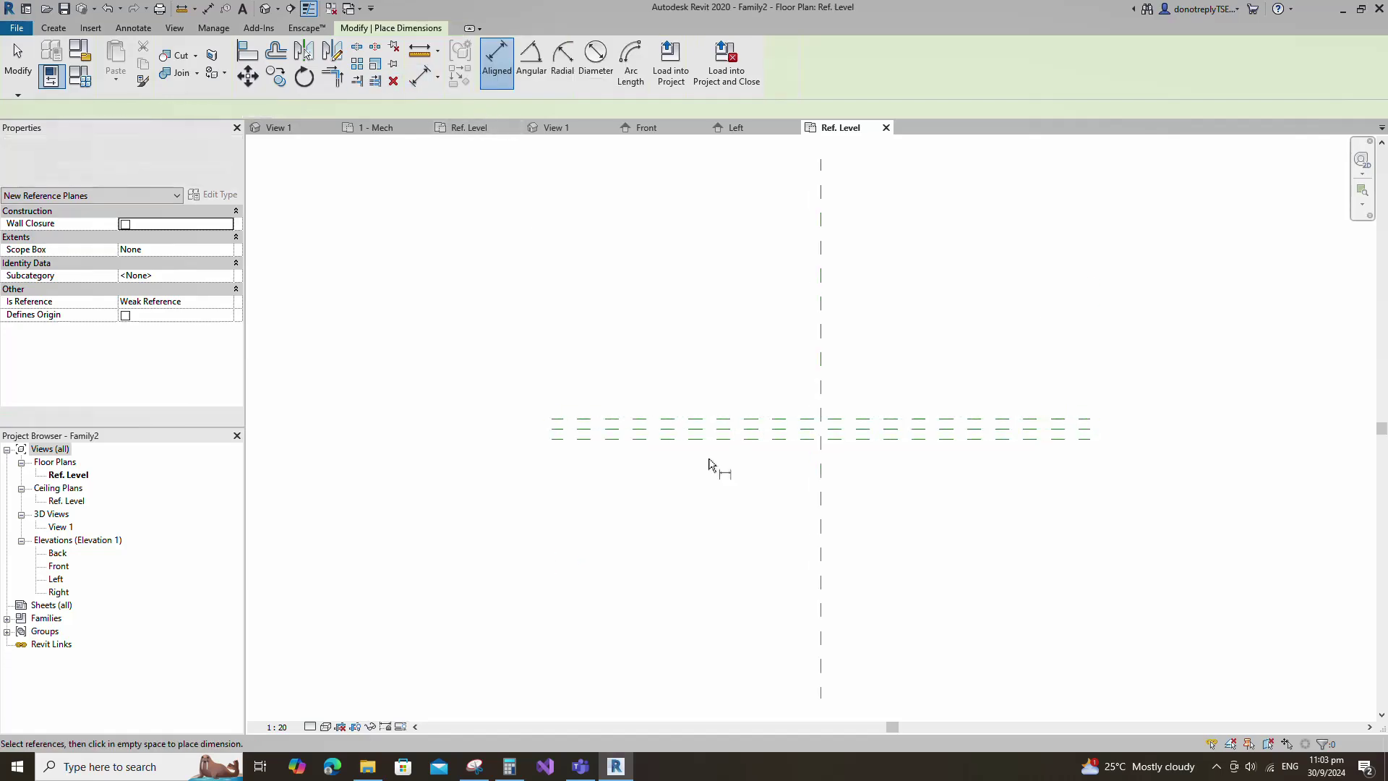
click(611, 419)
click(612, 429)
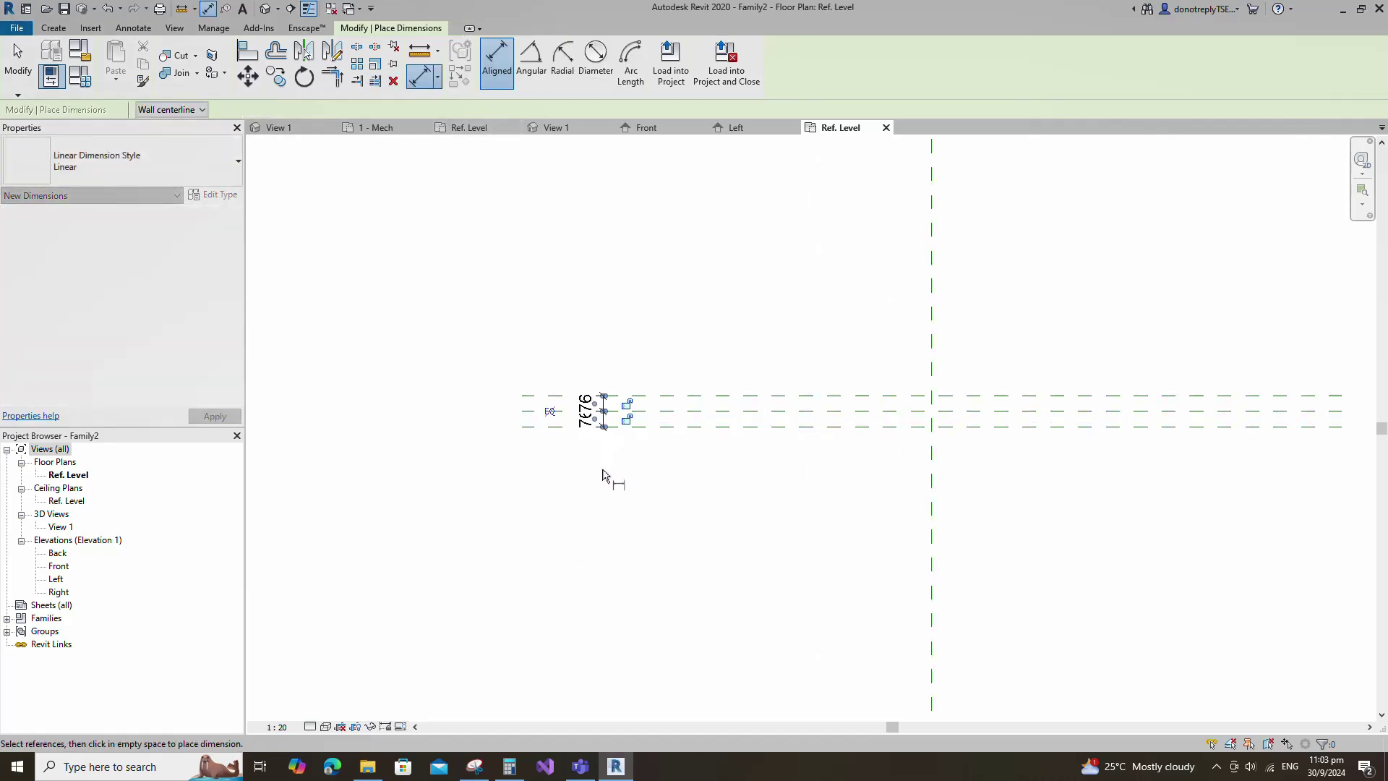
key(Escape)
Label the overall dimension between the outer horizontal planes with a new type parameter named D
click(553, 418)
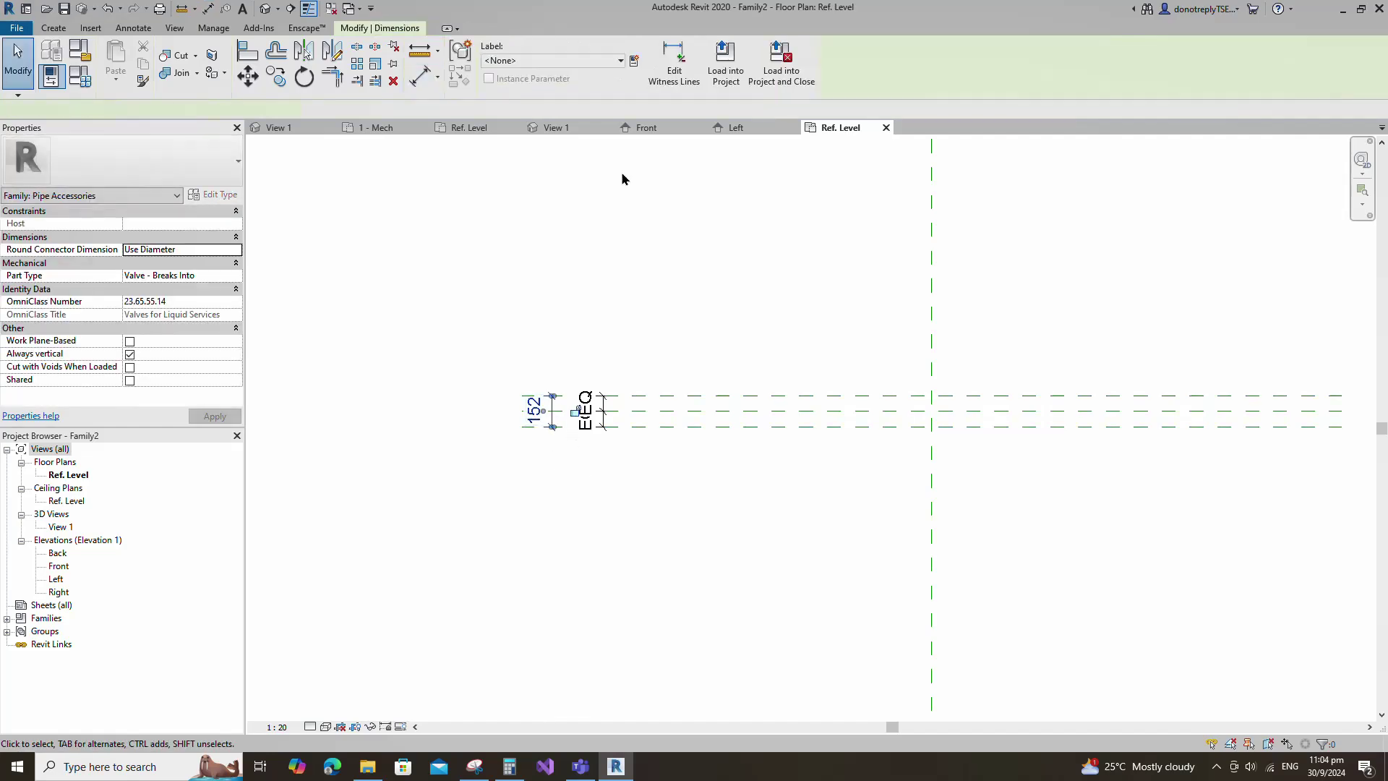
click(634, 62)
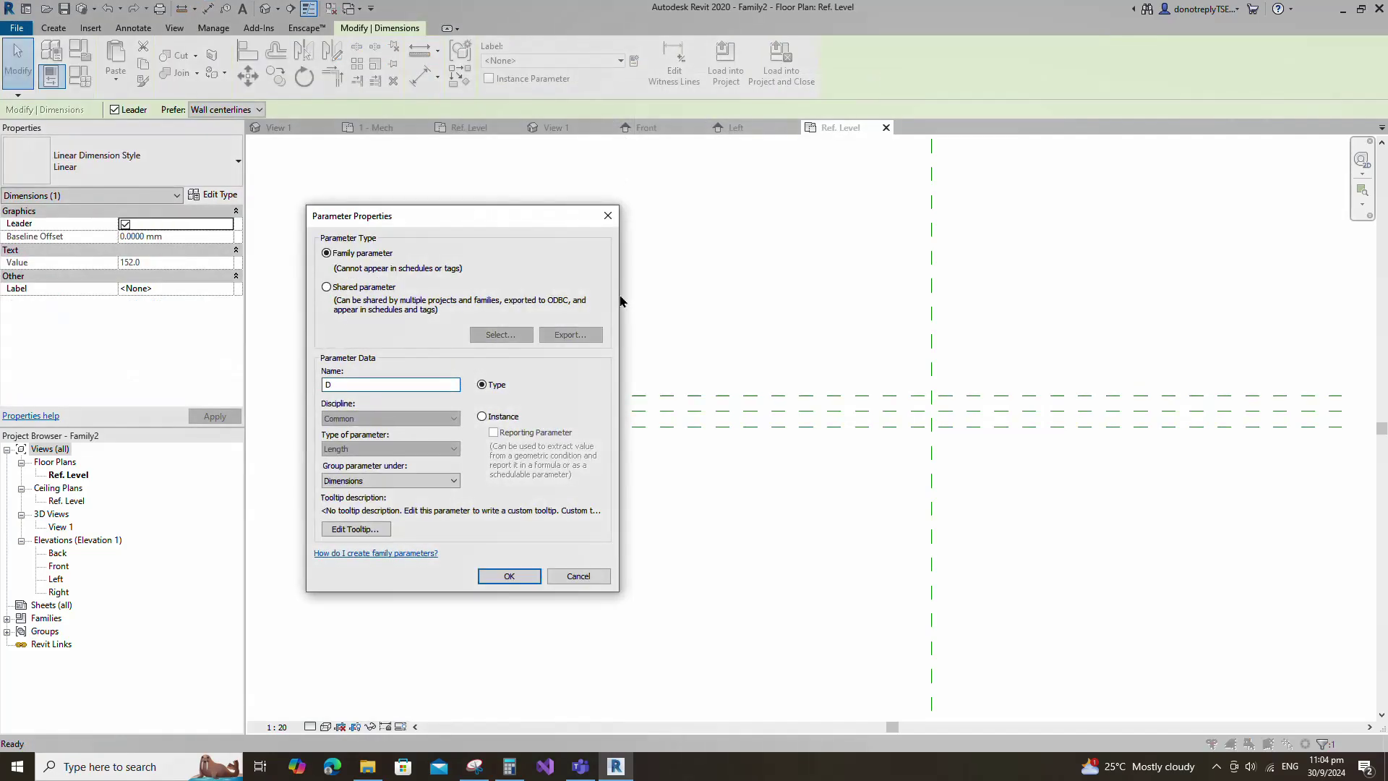
click(506, 576)
click(699, 542)
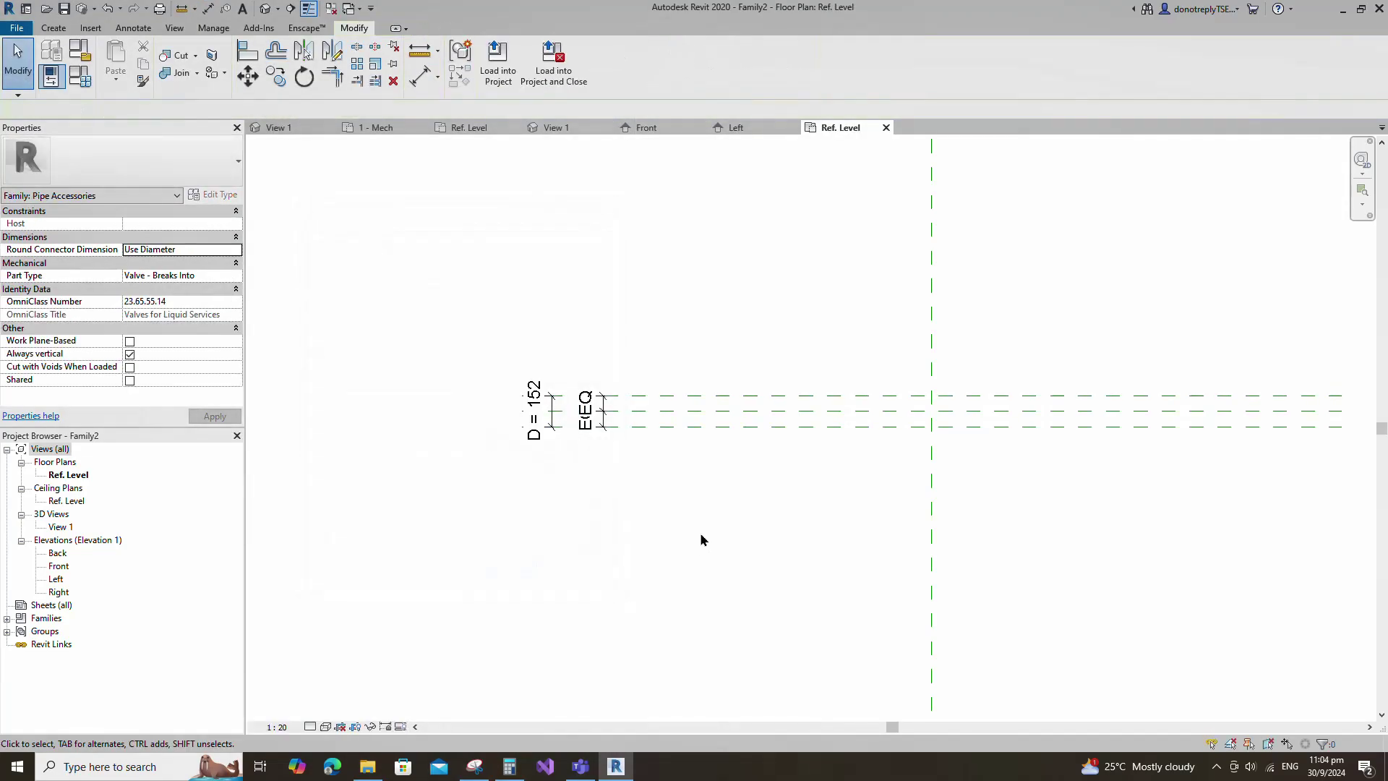
Add reference planes offset 60 mm on both sides of the Center (Front/Back) plane by picking it
click(901, 414)
key(r)
key(p)
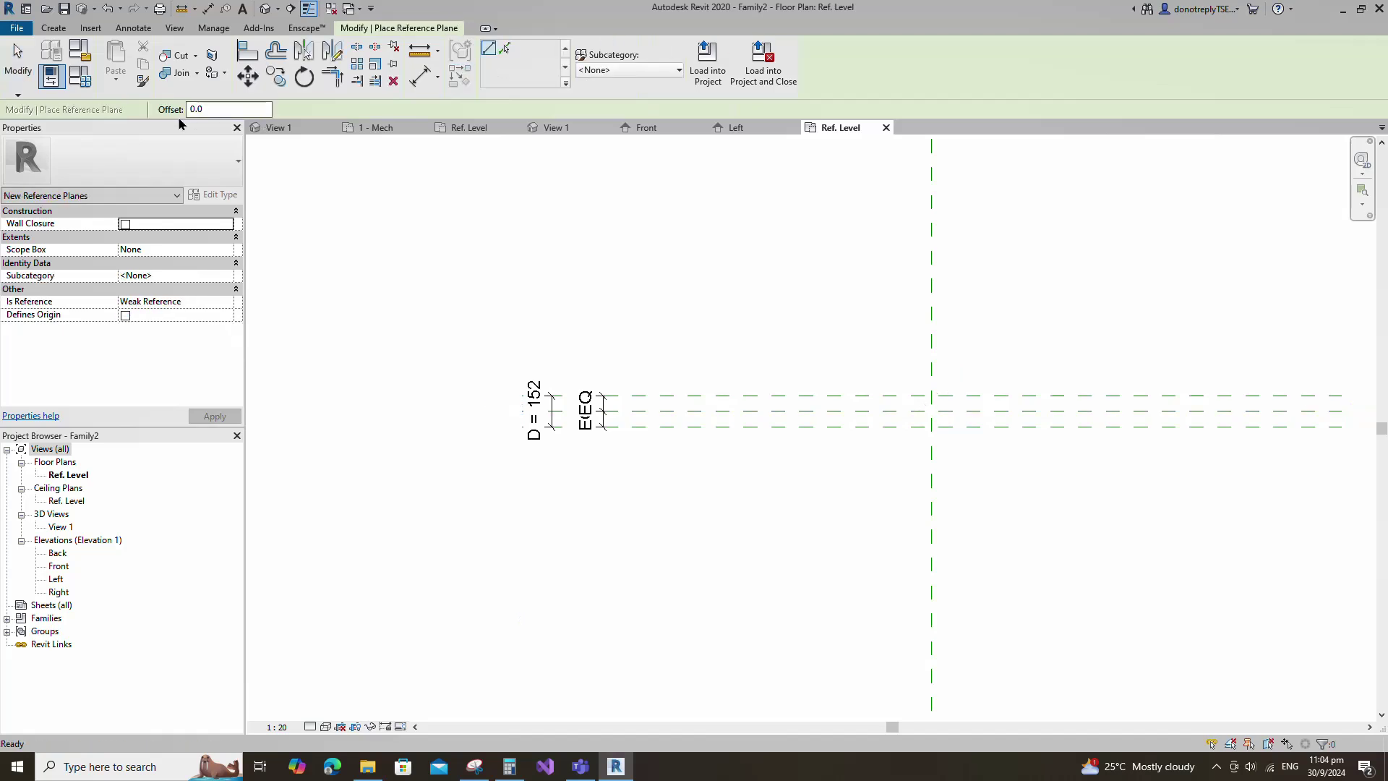
click(504, 48)
scroll(811, 408, up, 2)
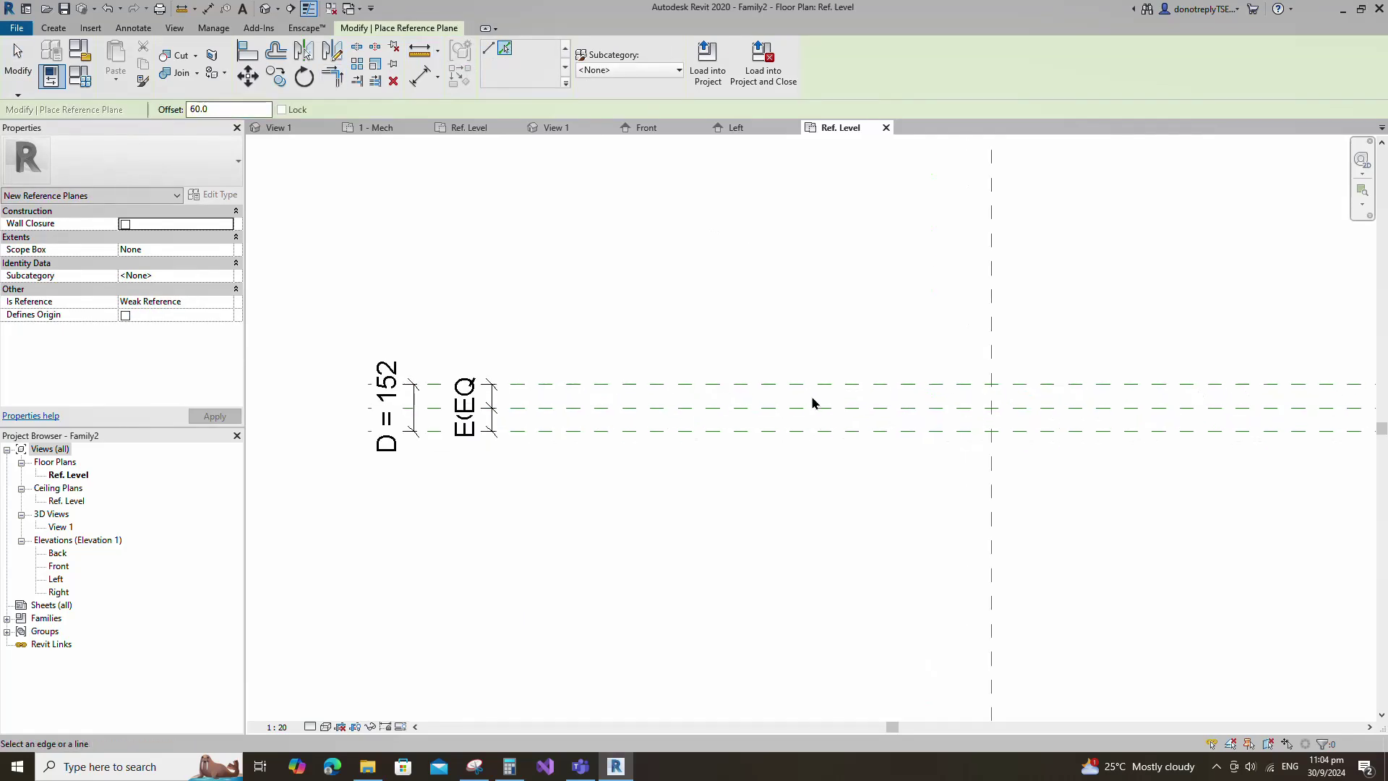
click(814, 411)
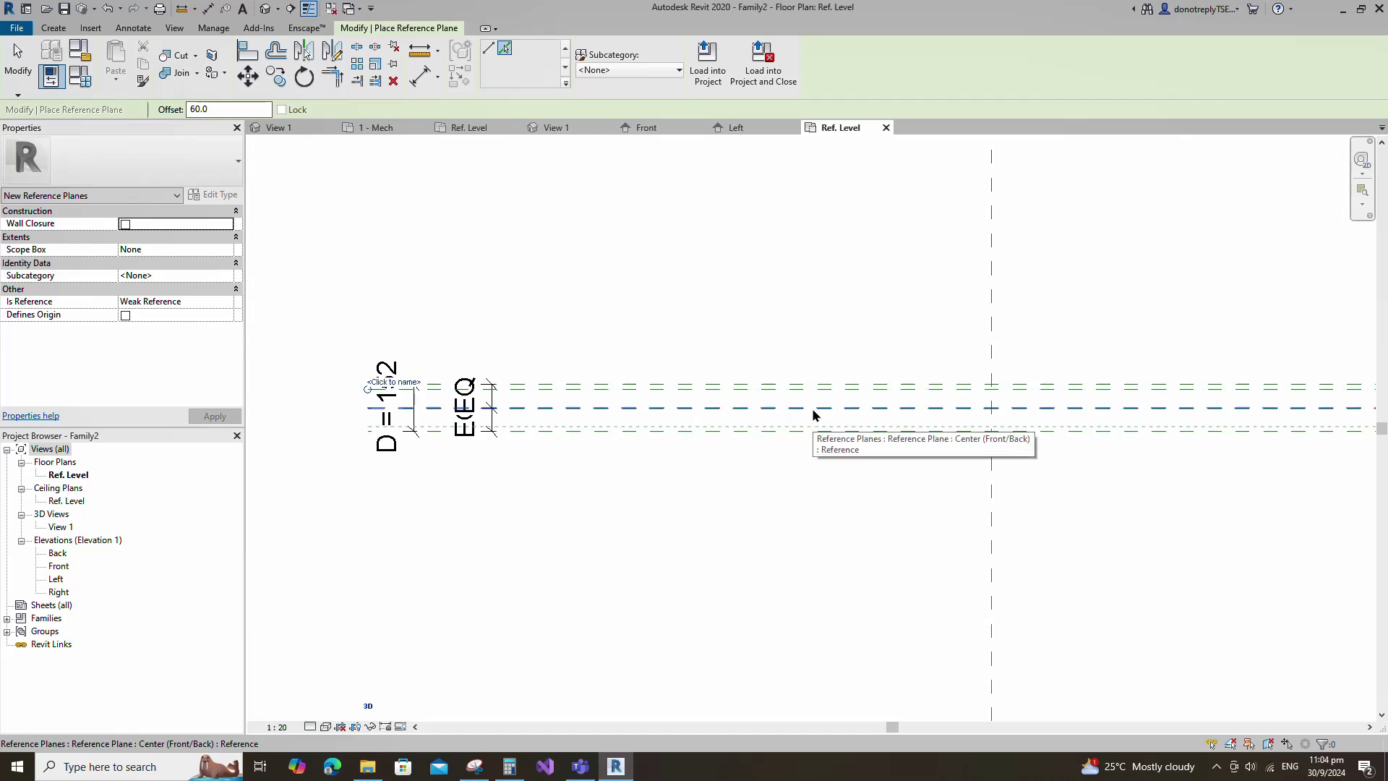
click(811, 412)
Dimension the two inner reference planes to the Center (Front/Back) plane and make the spacing equal
click(417, 76)
scroll(587, 468, down, 2)
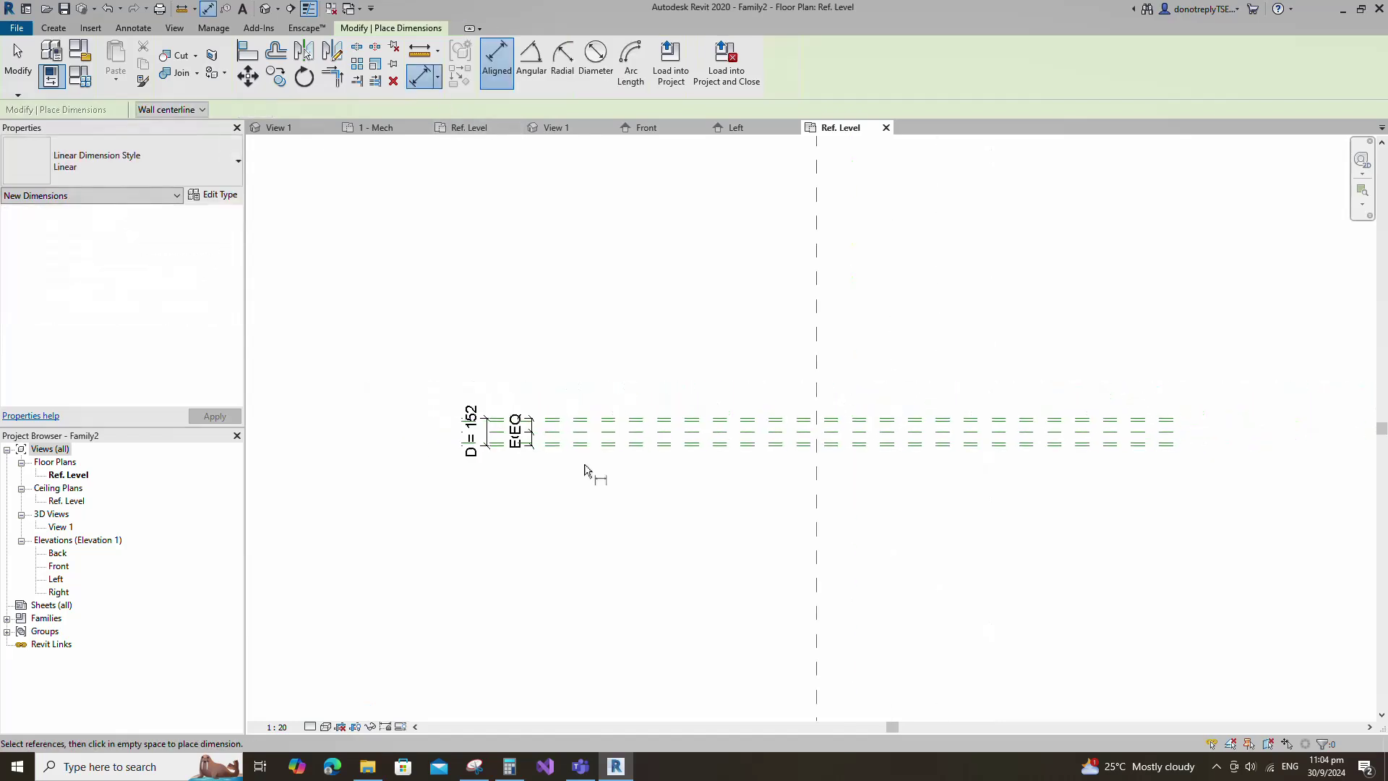
click(1055, 420)
click(1061, 432)
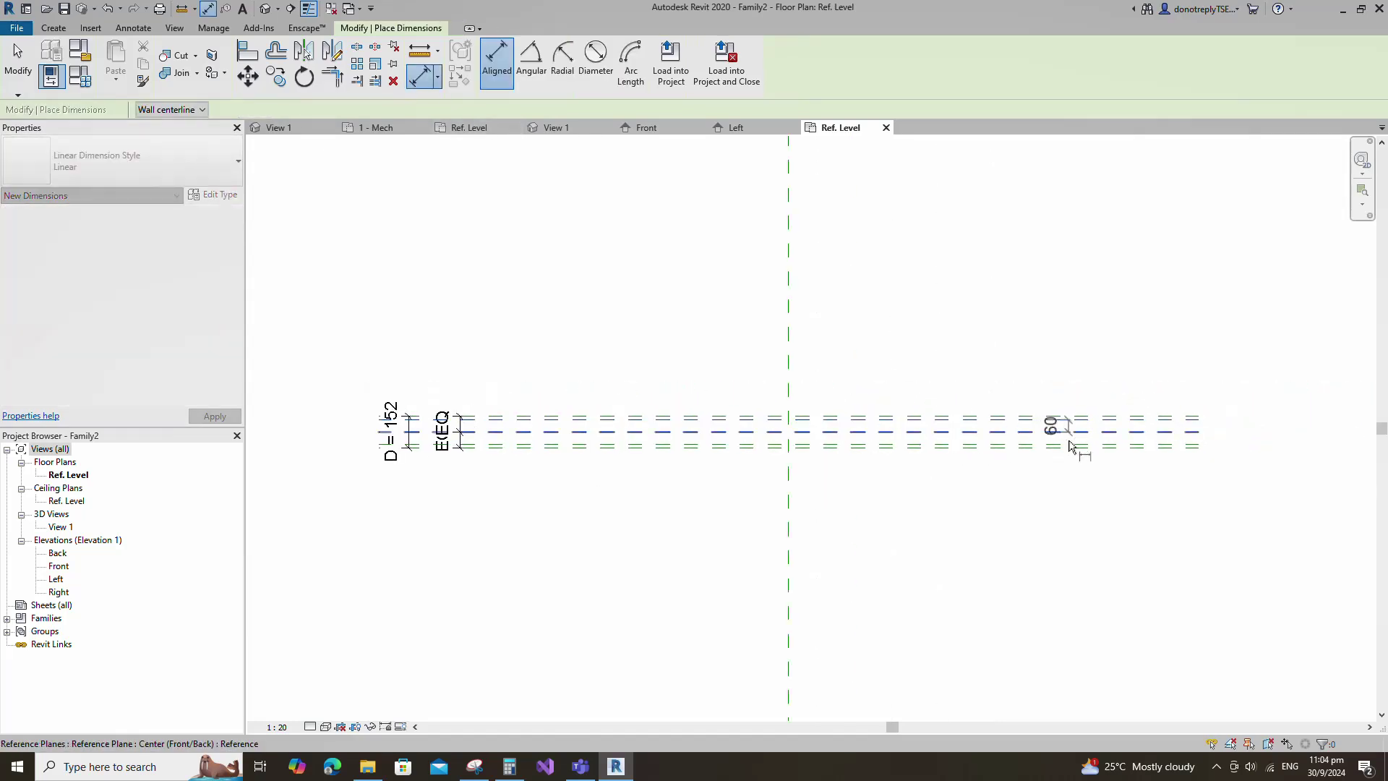
scroll(1072, 443, up, 1)
click(1072, 444)
click(1022, 370)
click(951, 429)
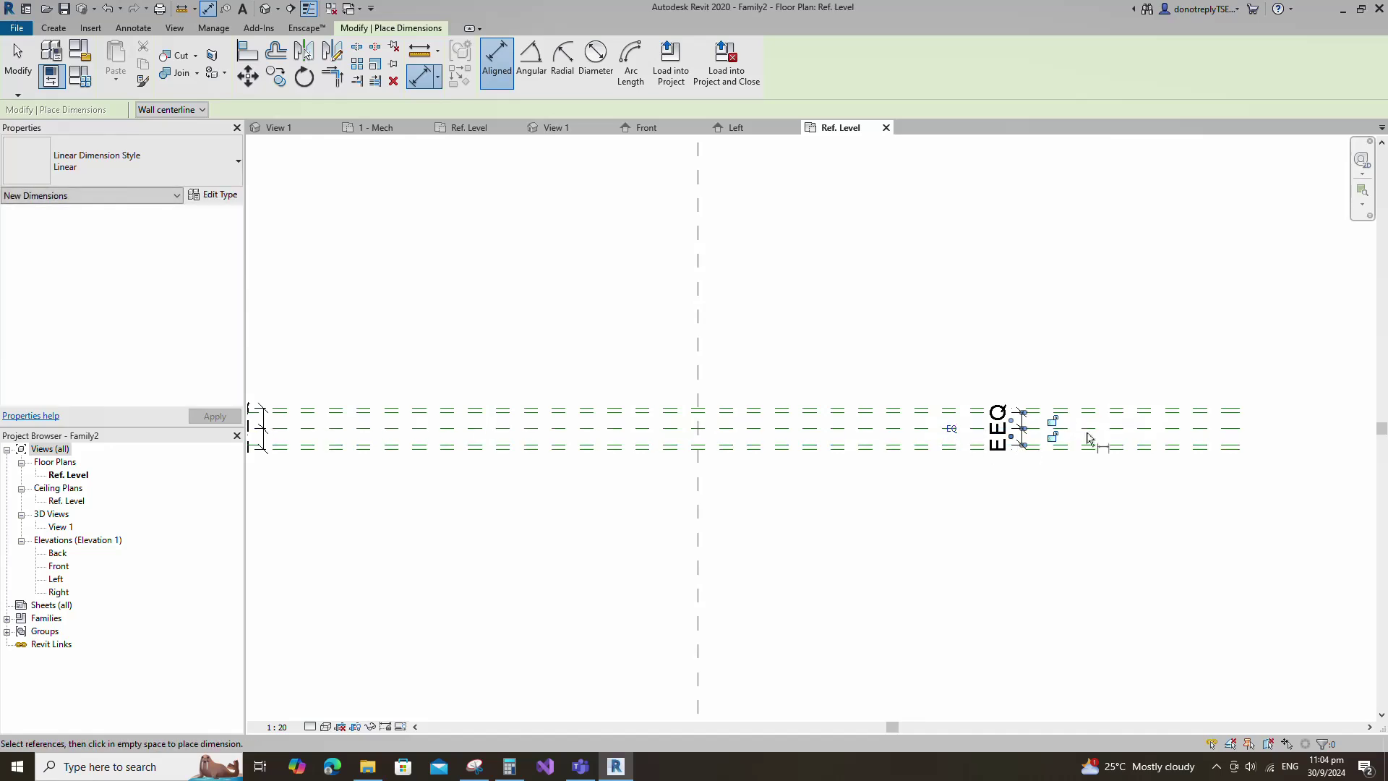
Dimension the overall distance between the two inner planes and label it with a new type parameter named PCD
click(1082, 446)
click(1090, 384)
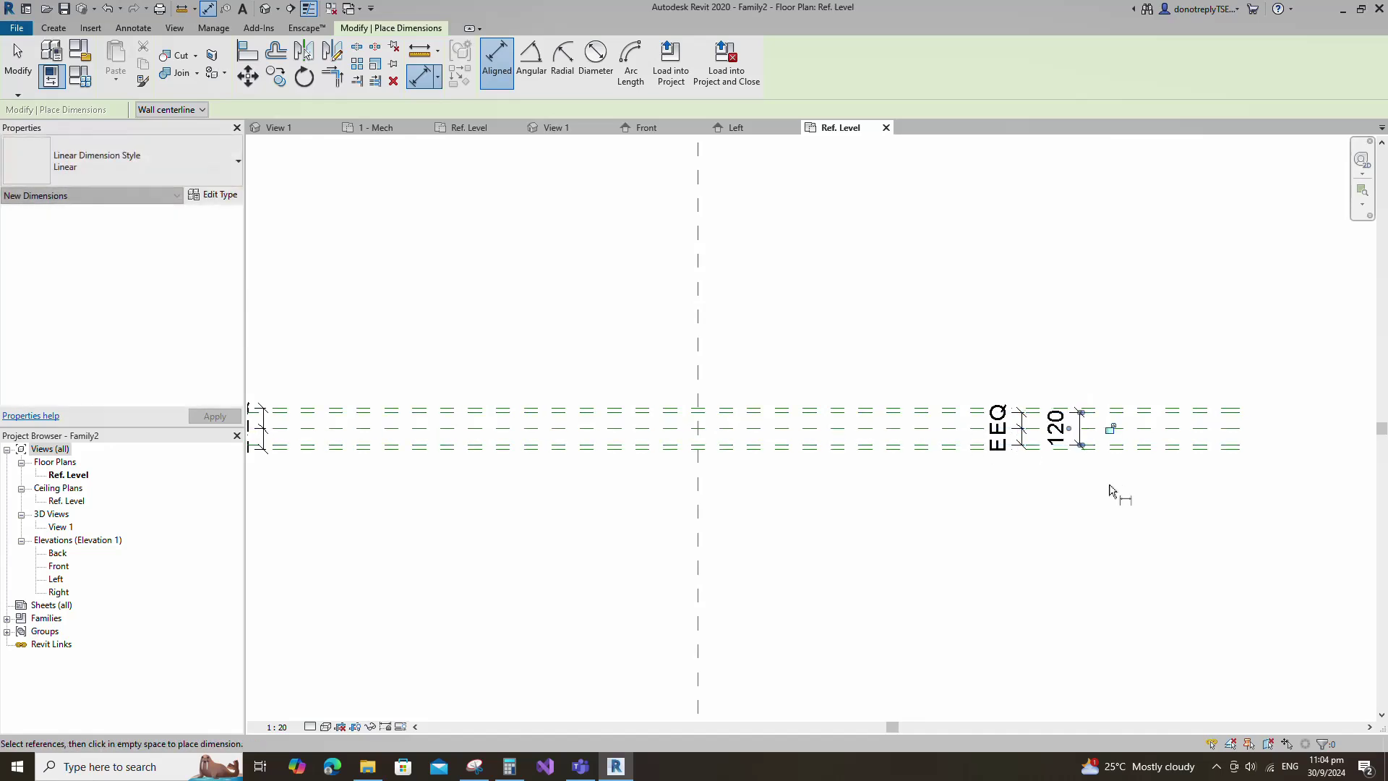
key(Escape)
click(634, 60)
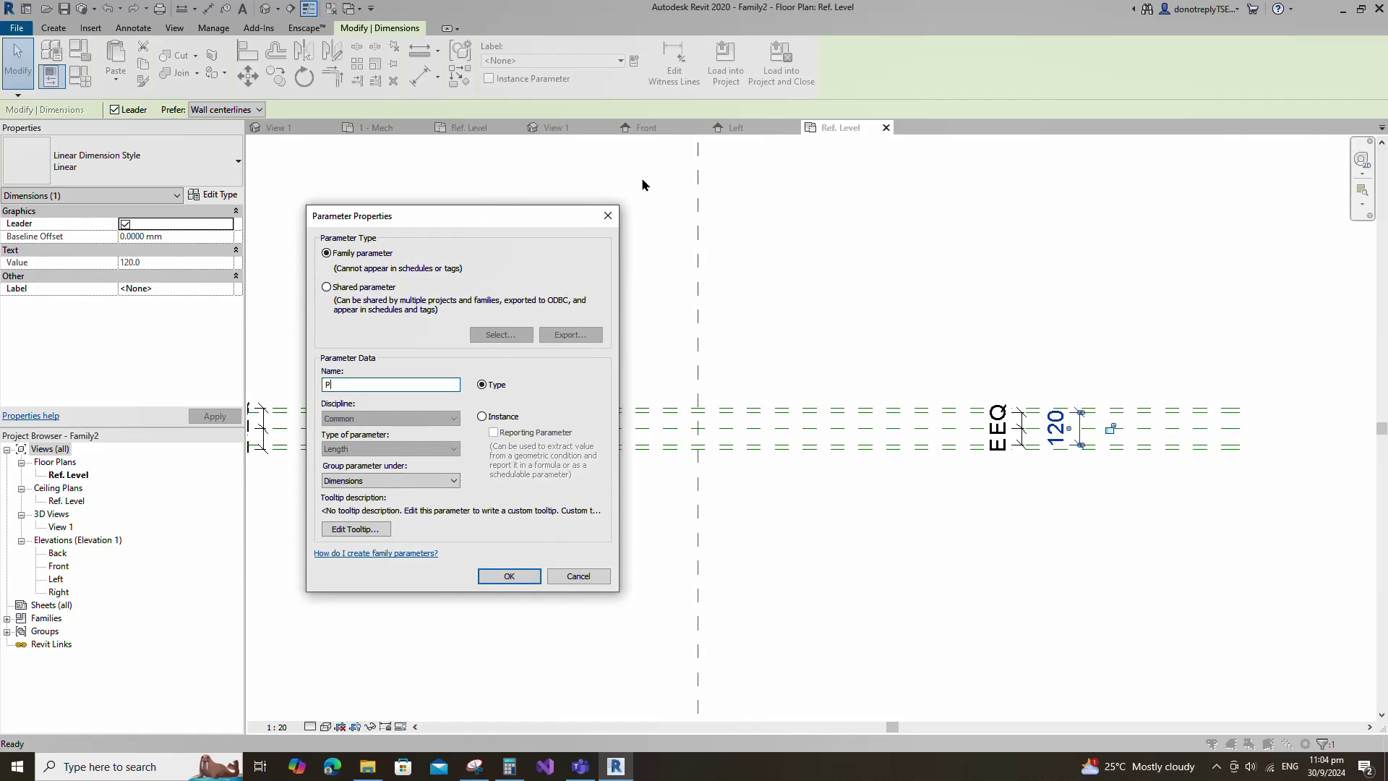
click(492, 583)
click(983, 526)
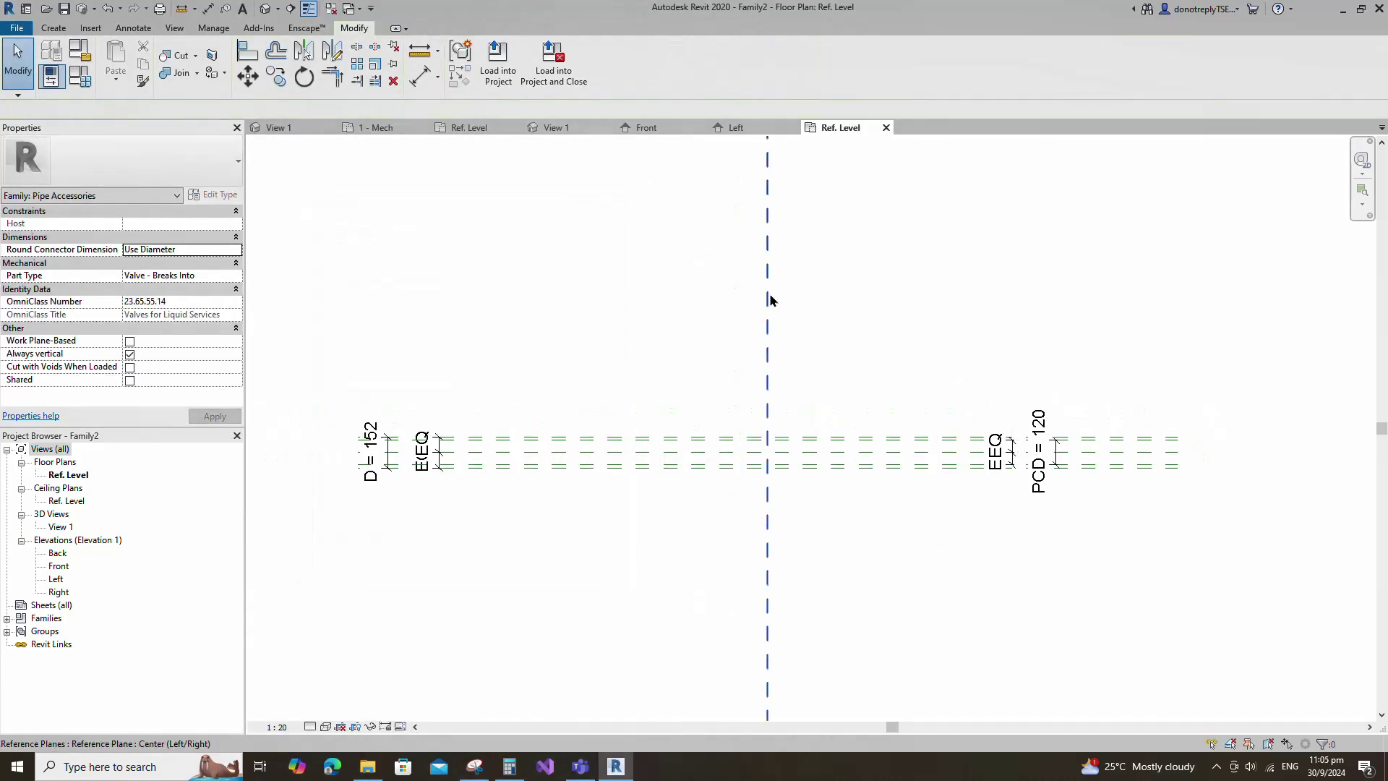
Add a vertical reference plane offset 155 mm to the right of the Center (Left/Right) plane
click(768, 300)
key(r)
key(p)
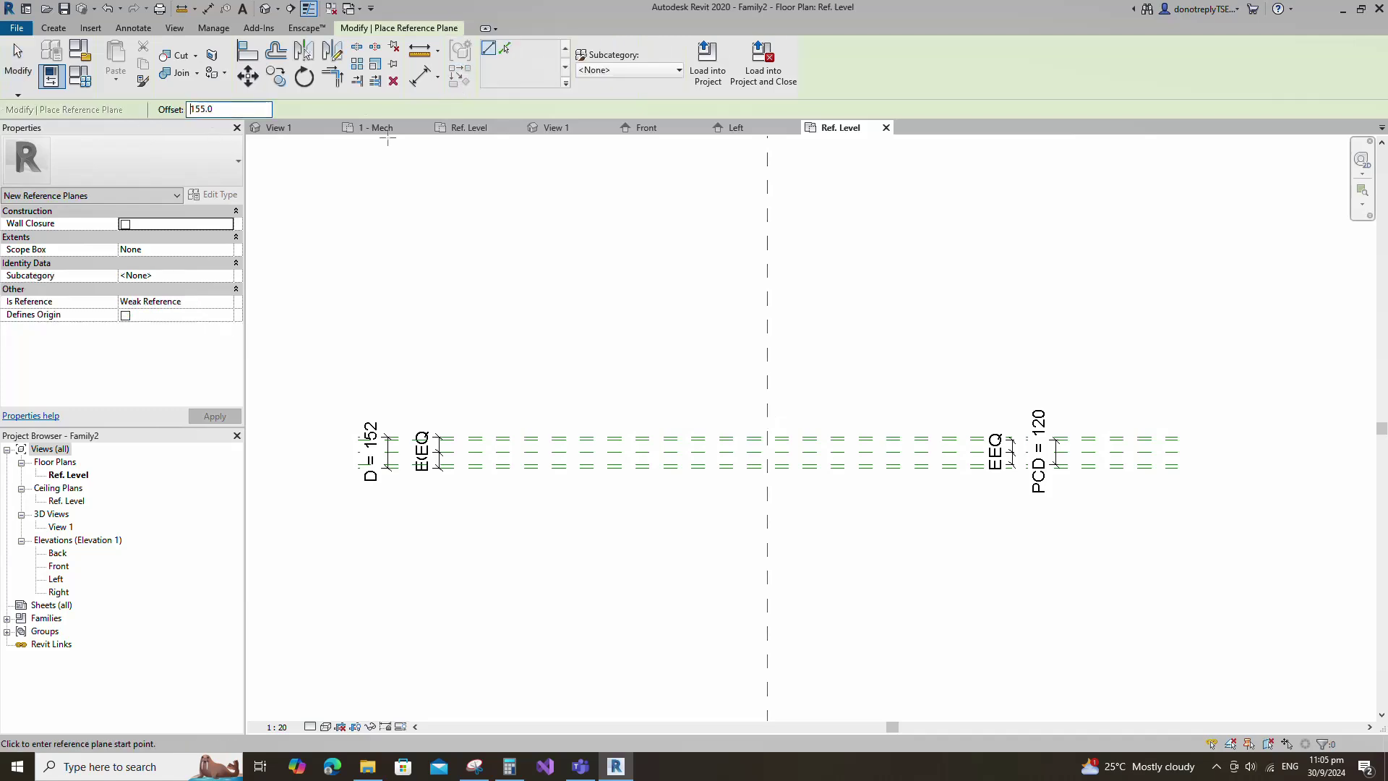
click(502, 52)
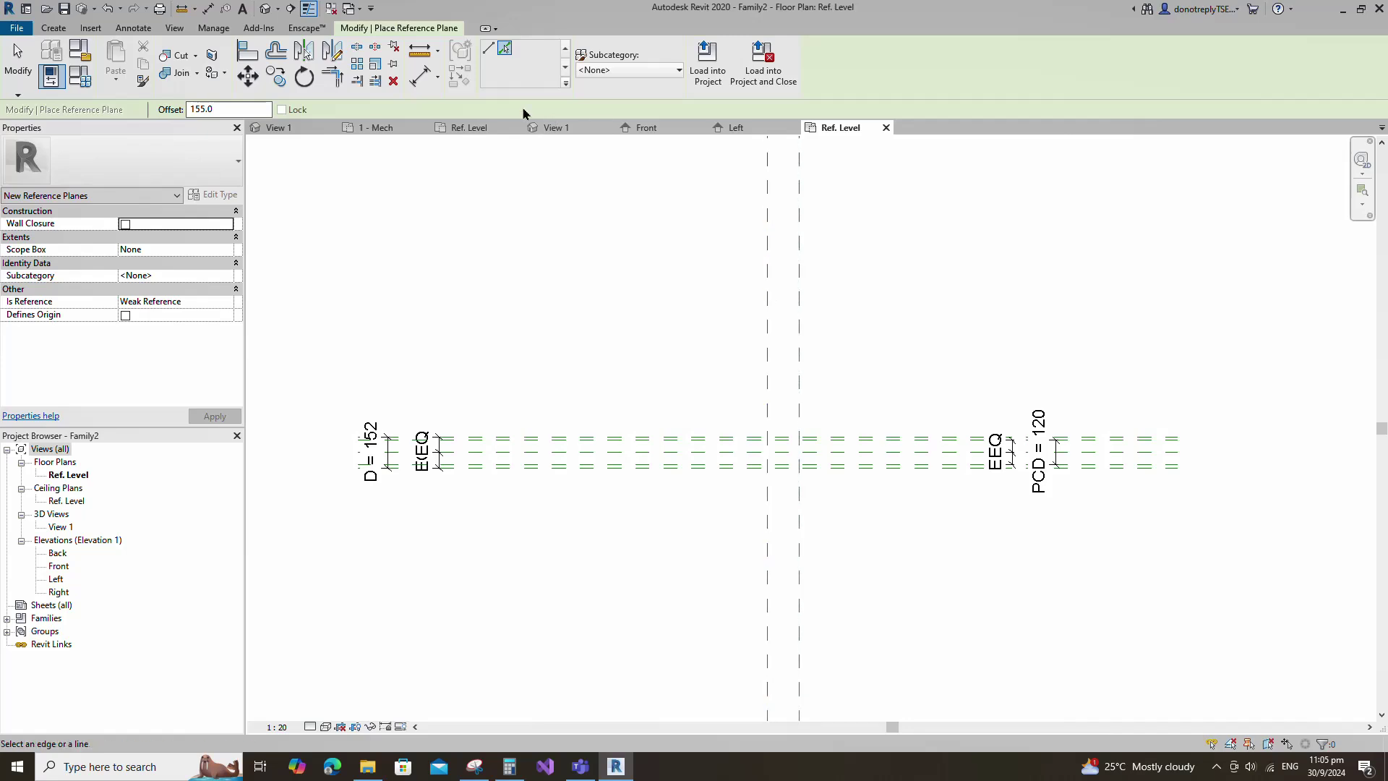
Dimension the distance between the two vertical reference planes and label it with a new type parameter named H
key(d)
key(i)
click(768, 223)
click(799, 223)
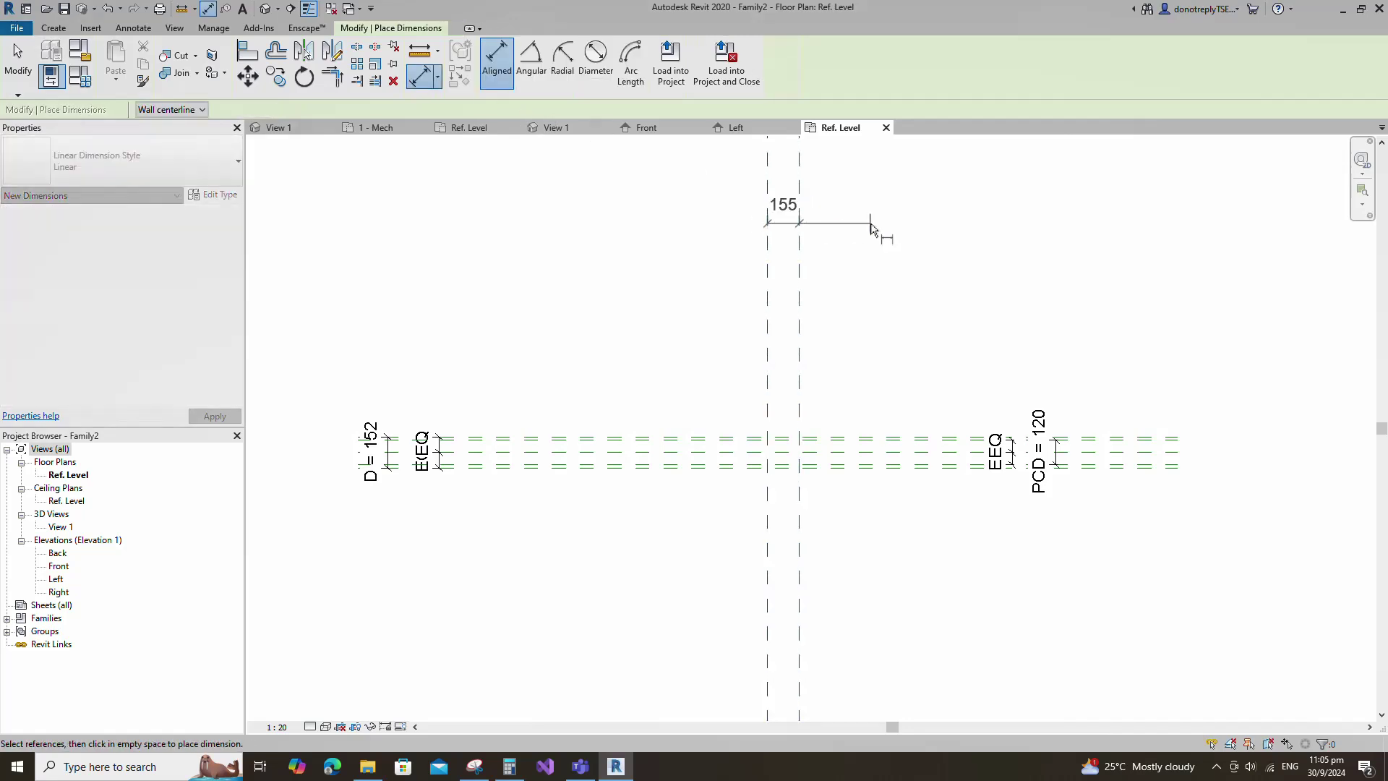
click(859, 239)
key(Escape)
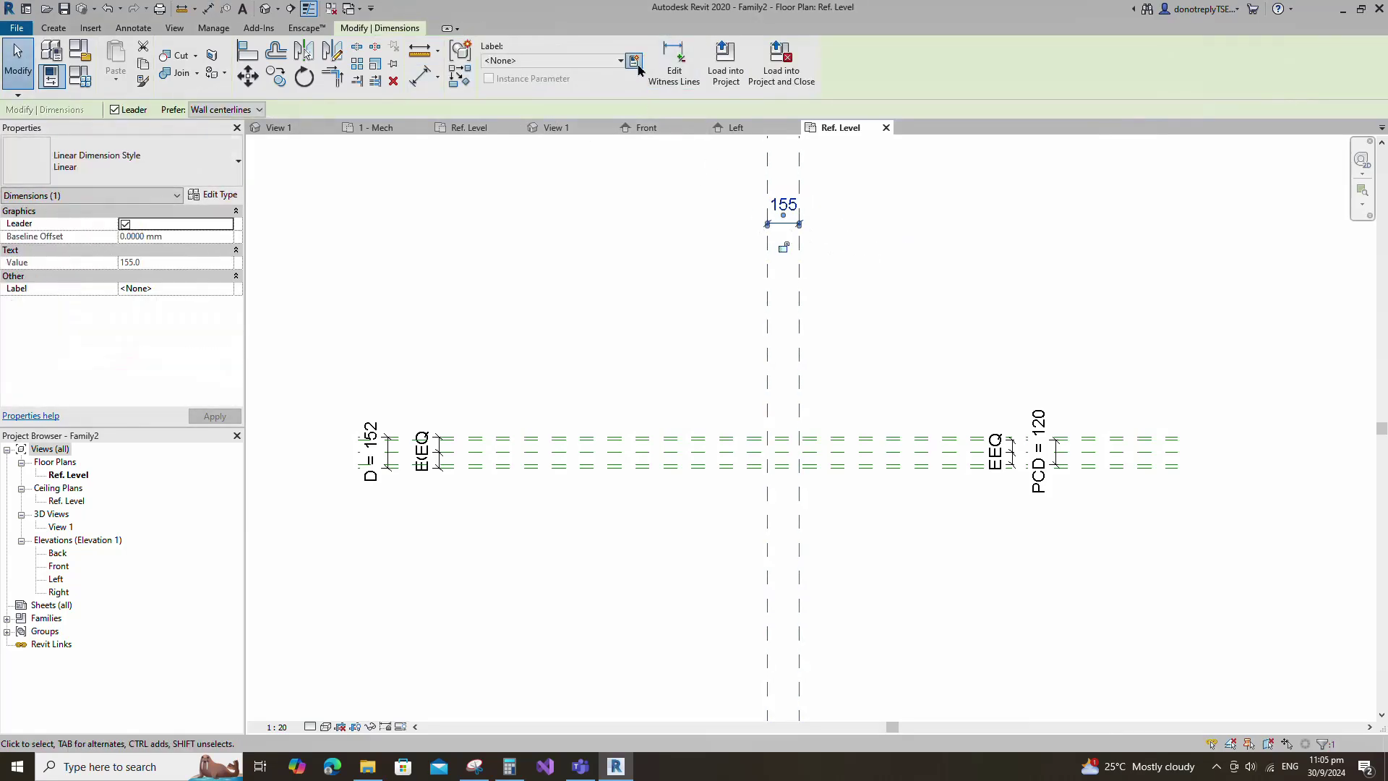
click(634, 63)
text(H)
click(535, 576)
Add vertical reference planes offset 16 mm inward from each of the two vertical planes that span H
click(767, 360)
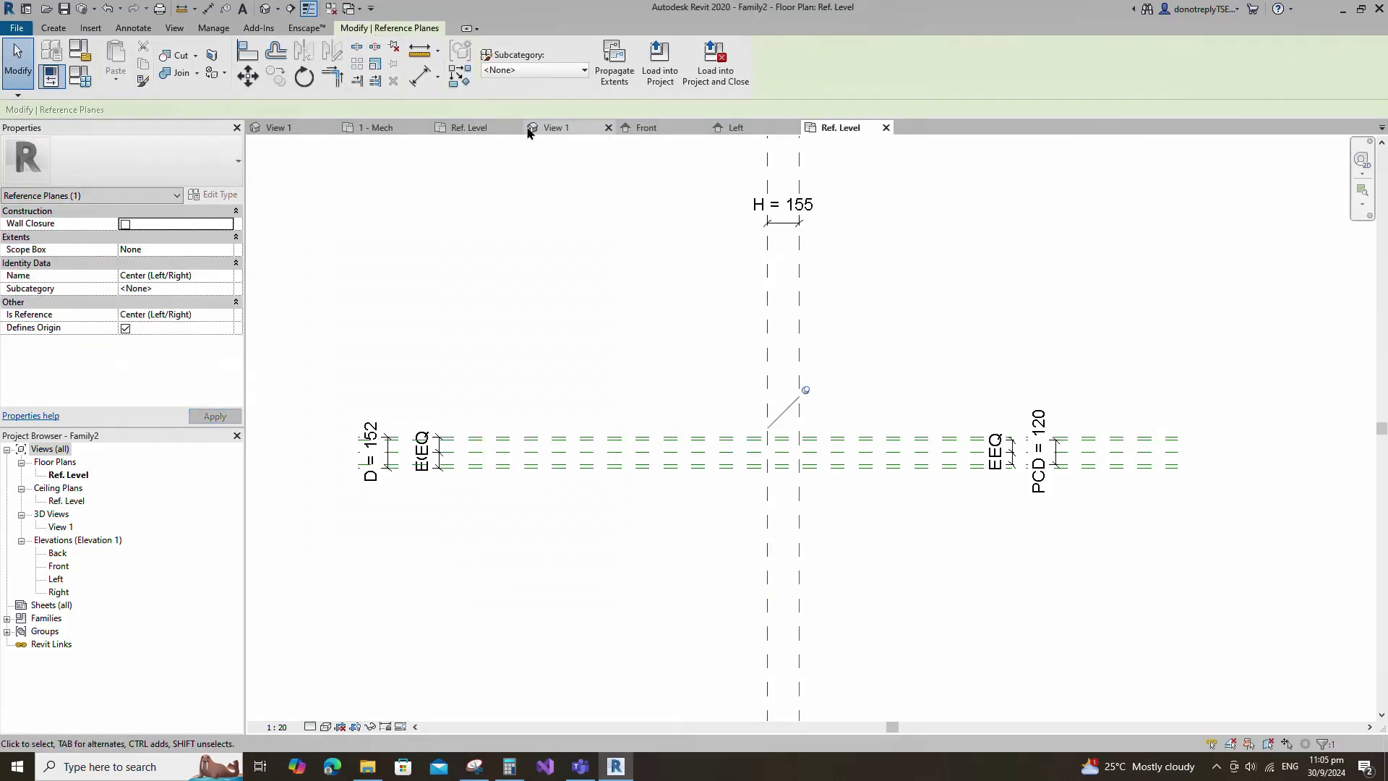
key(r)
key(p)
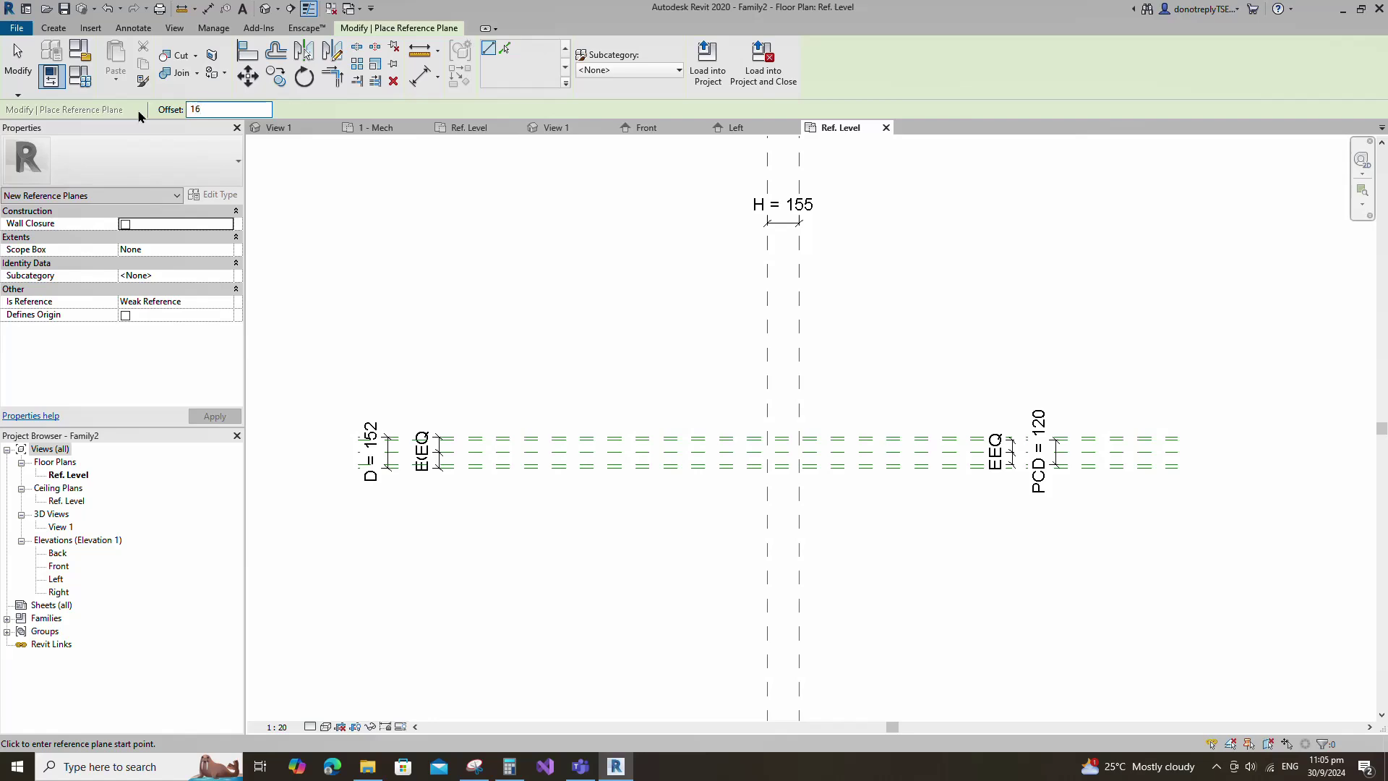
text(16)
click(505, 48)
scroll(744, 383, up, 2)
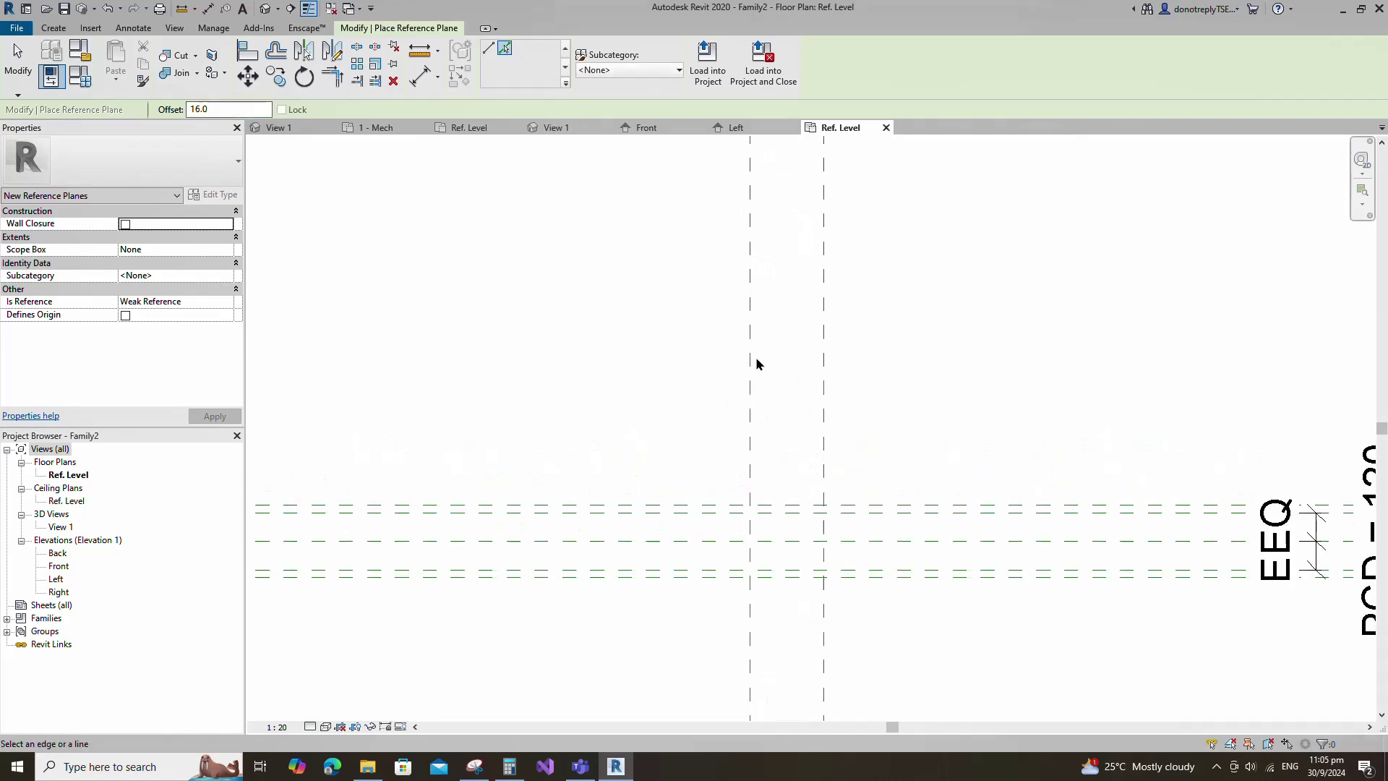
Dimension each new inner vertical plane to its neighbouring outer vertical plane, placing both dimensions below the H dimension
key(d)
key(i)
scroll(781, 311, down, 3)
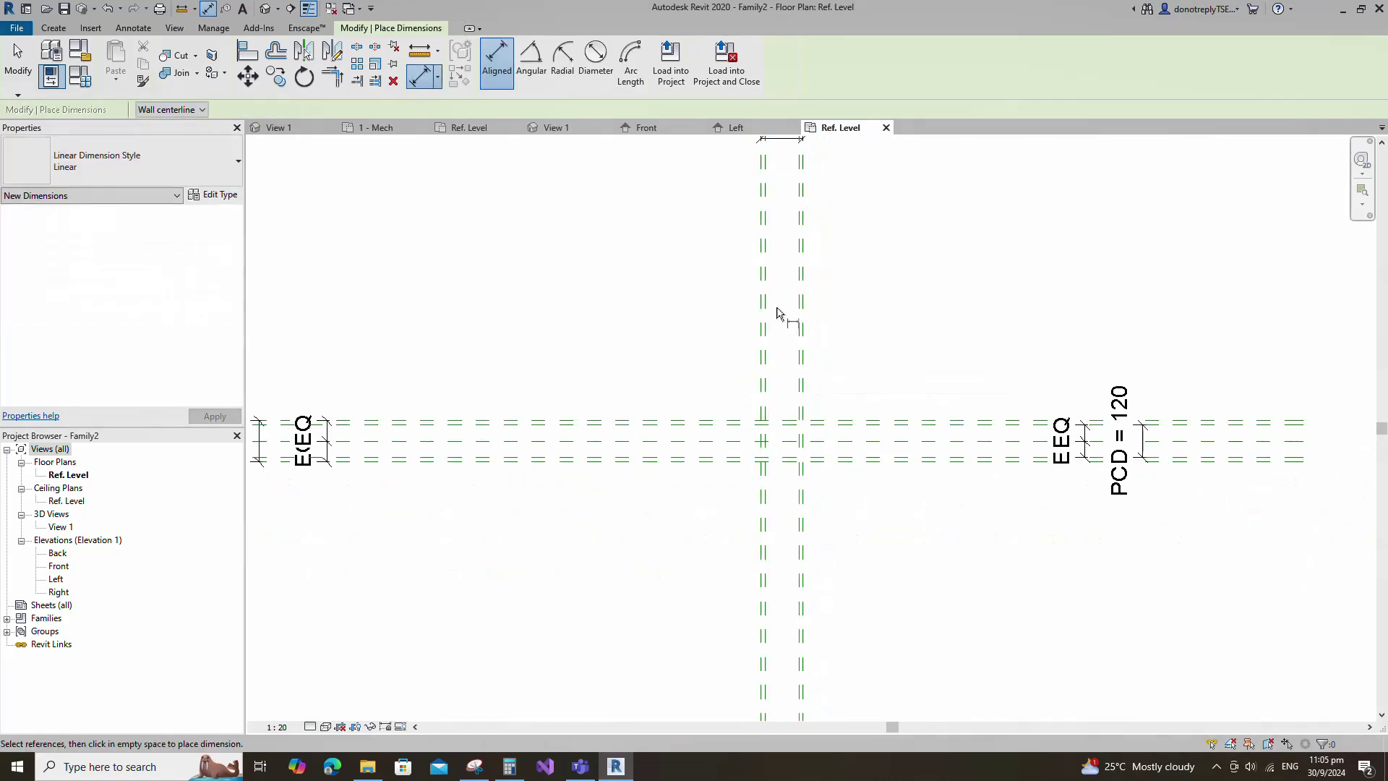
click(794, 552)
click(799, 571)
click(887, 240)
click(770, 241)
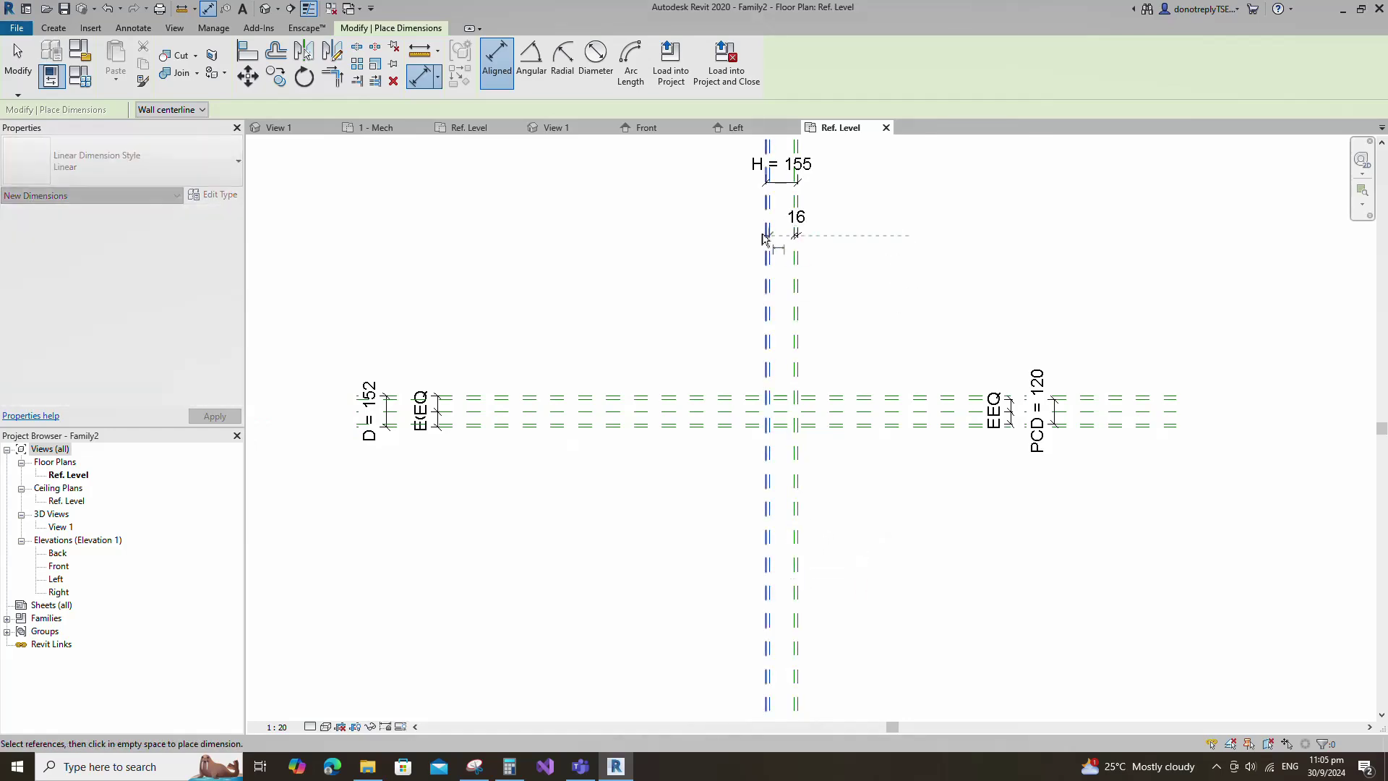
click(764, 236)
click(830, 242)
key(Escape)
Label both inner-to-outer plane dimensions with one new type parameter named B
click(768, 236)
ctrl+click(796, 237)
click(634, 61)
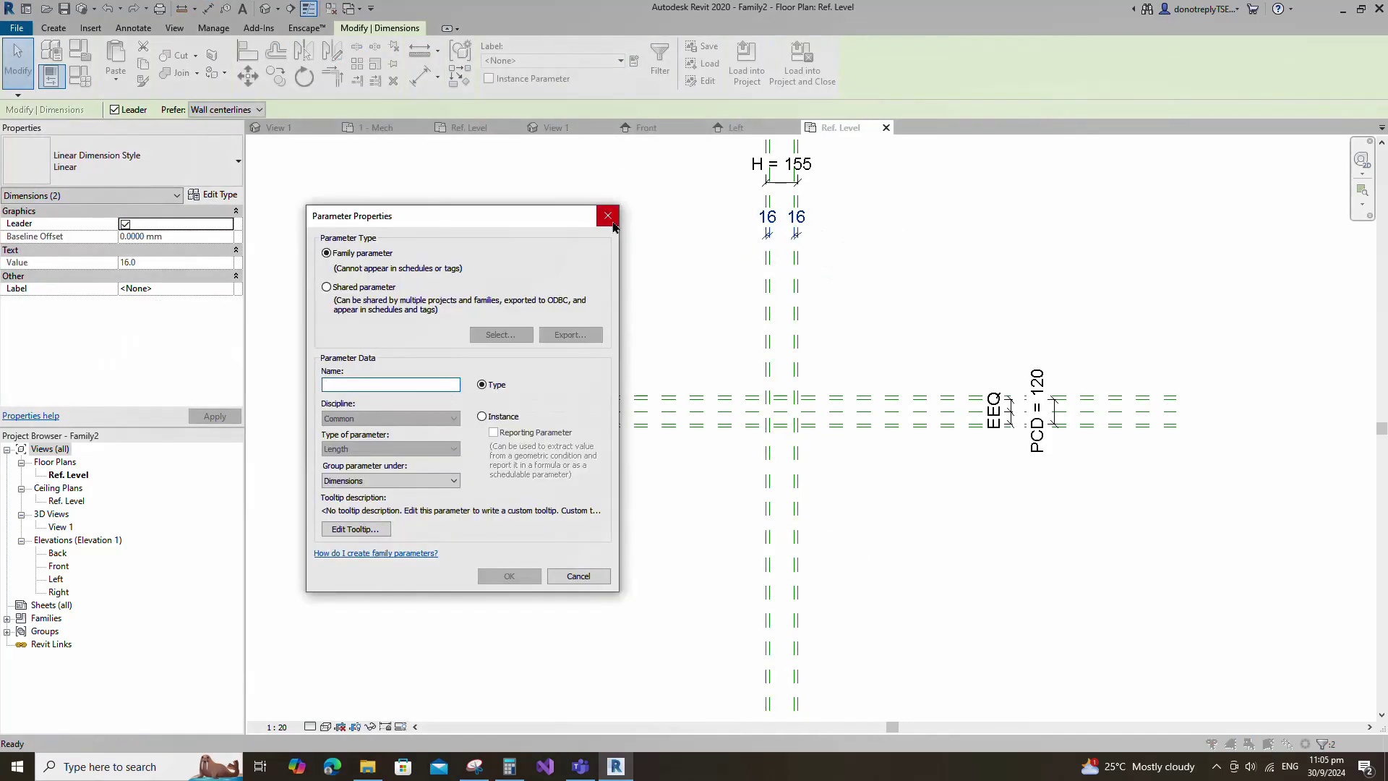
text(B)
click(509, 575)
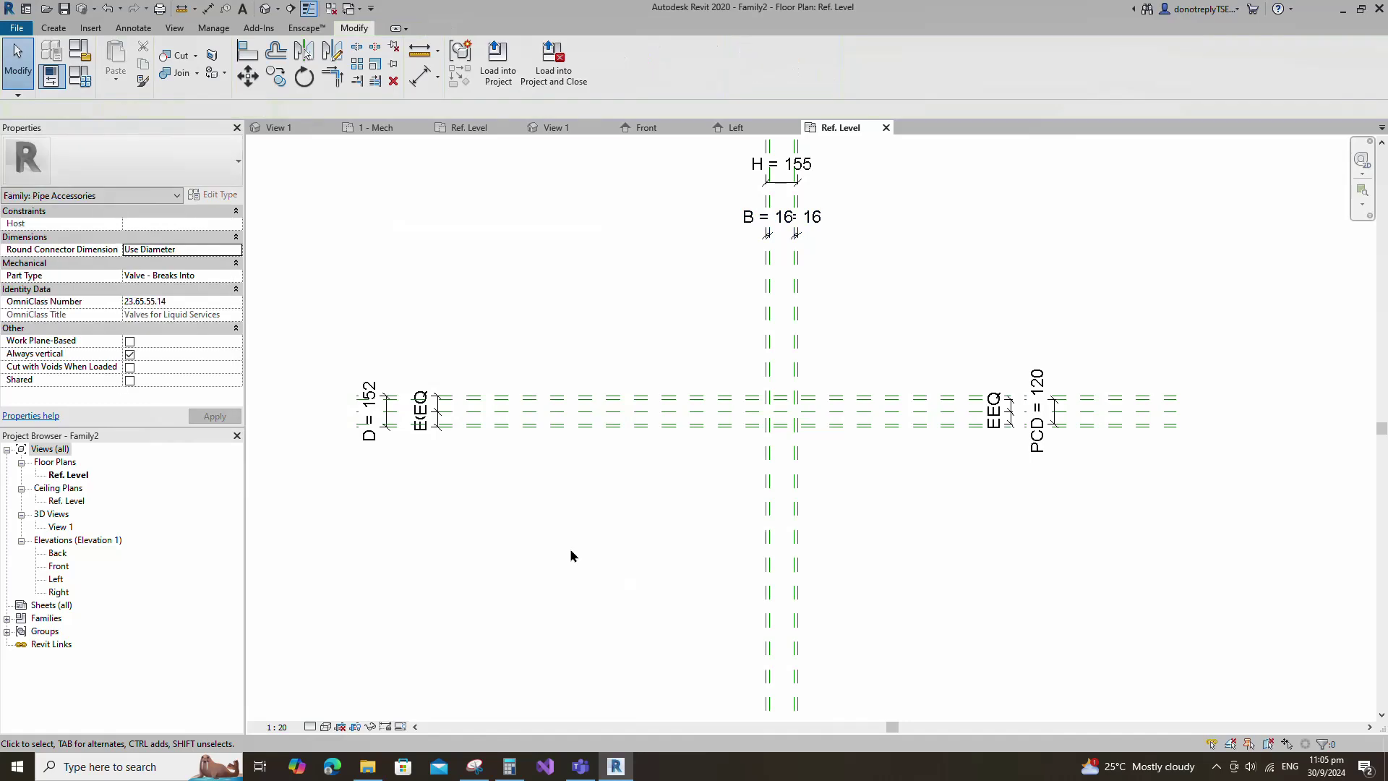
Add a vertical reference plane offset 73 mm to the right of the Center (Left/Right) plane
click(768, 342)
key(r)
key(p)
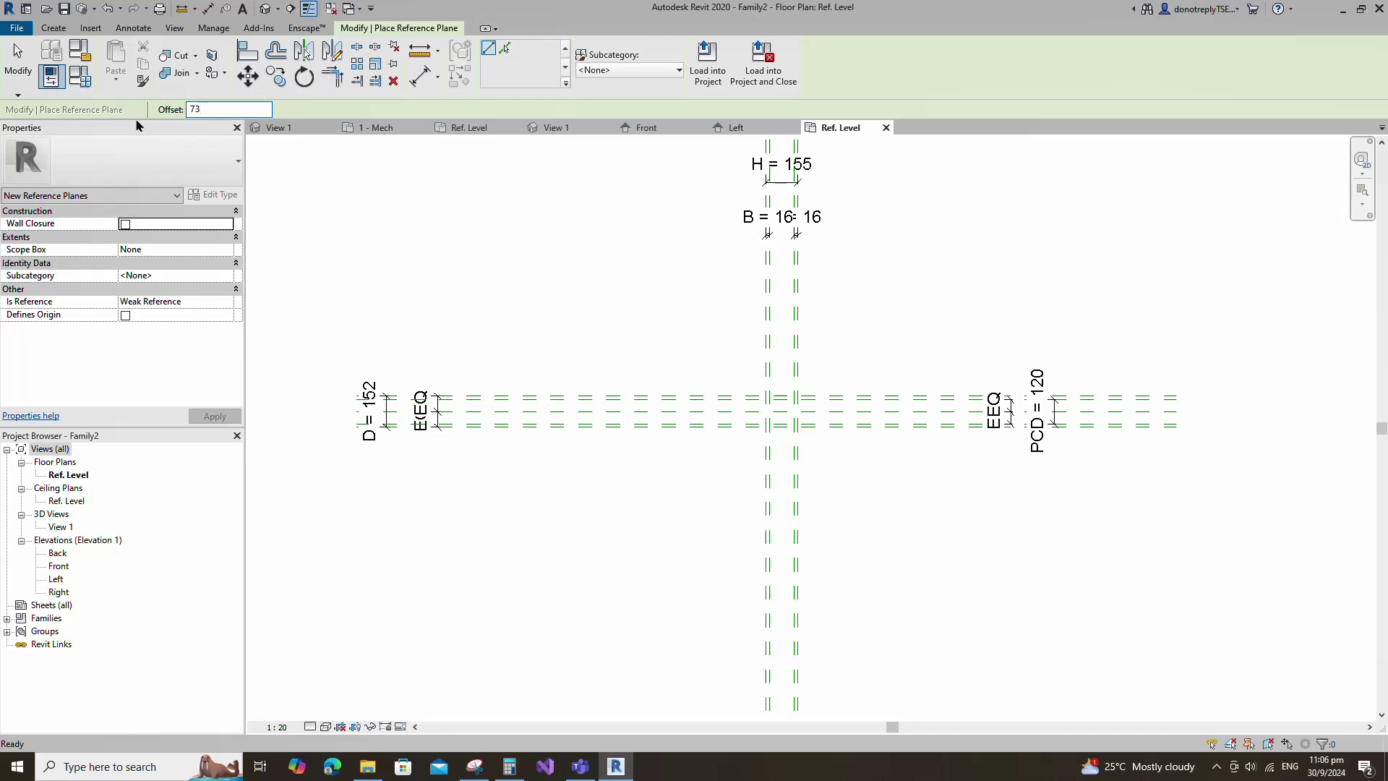
click(503, 50)
scroll(770, 361, up, 4)
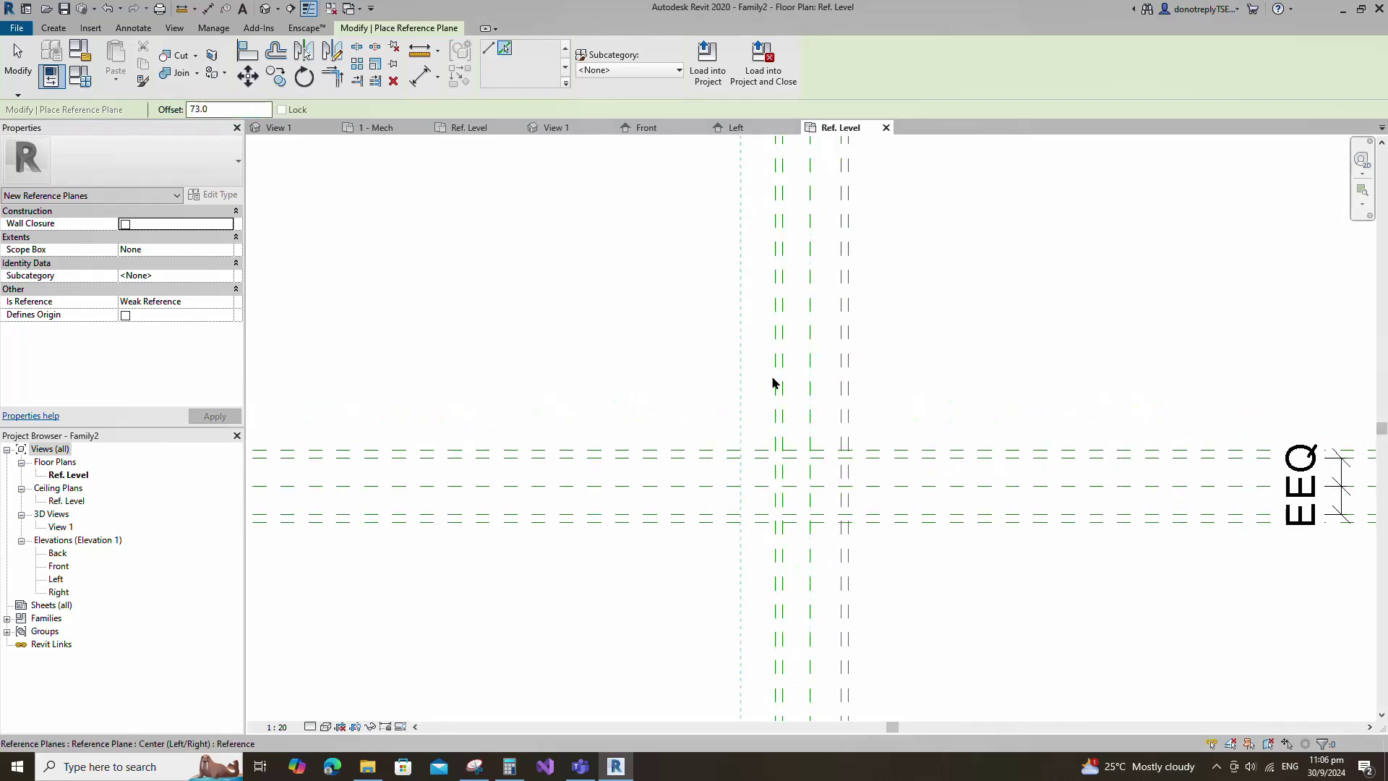
Dimension the two outer vertical planes to the new middle plane and make the spacing equal
key(d)
key(i)
scroll(724, 352, down, 4)
click(791, 317)
click(804, 316)
click(819, 316)
click(892, 316)
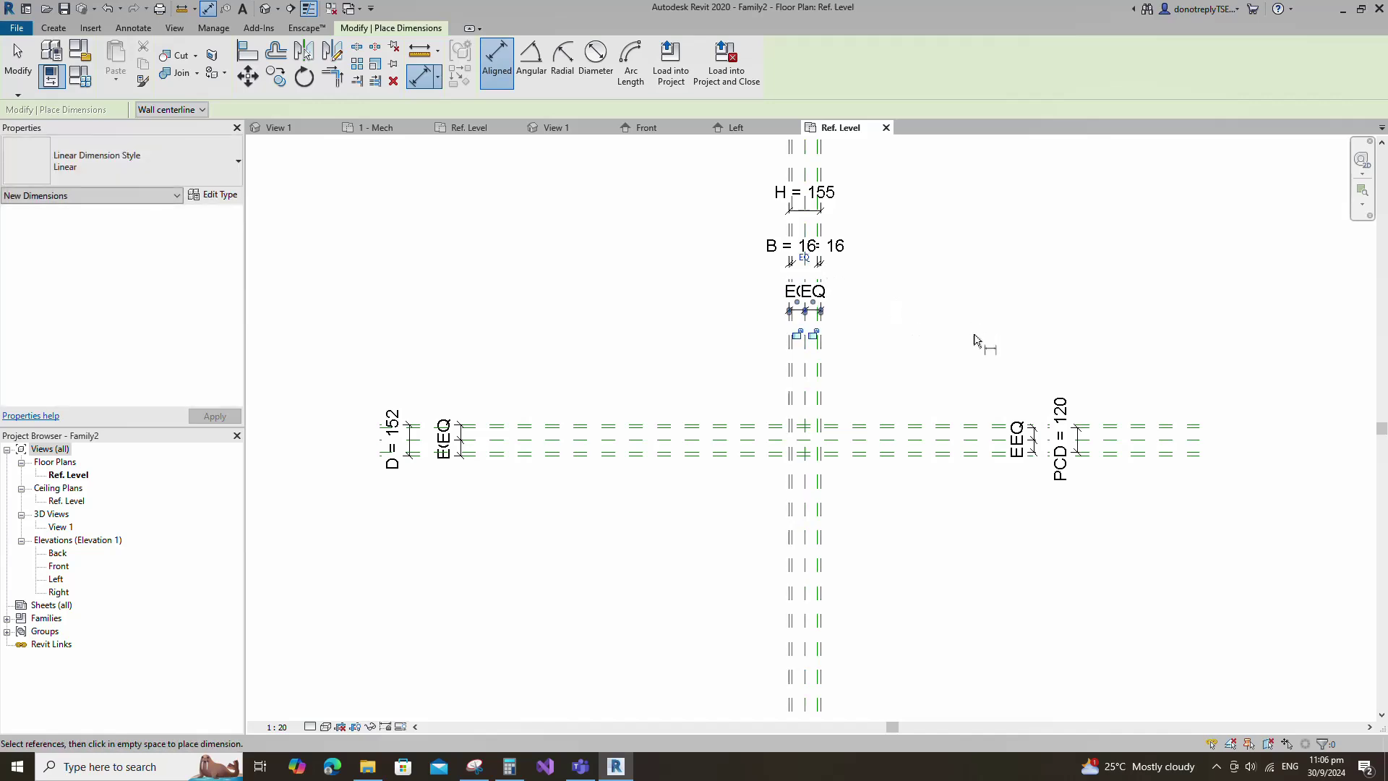
key(Escape)
key(Escape)
Add a vertical reference plane offset 43 mm to the left of the middle vertical plane
scroll(695, 347, up, 1)
click(822, 544)
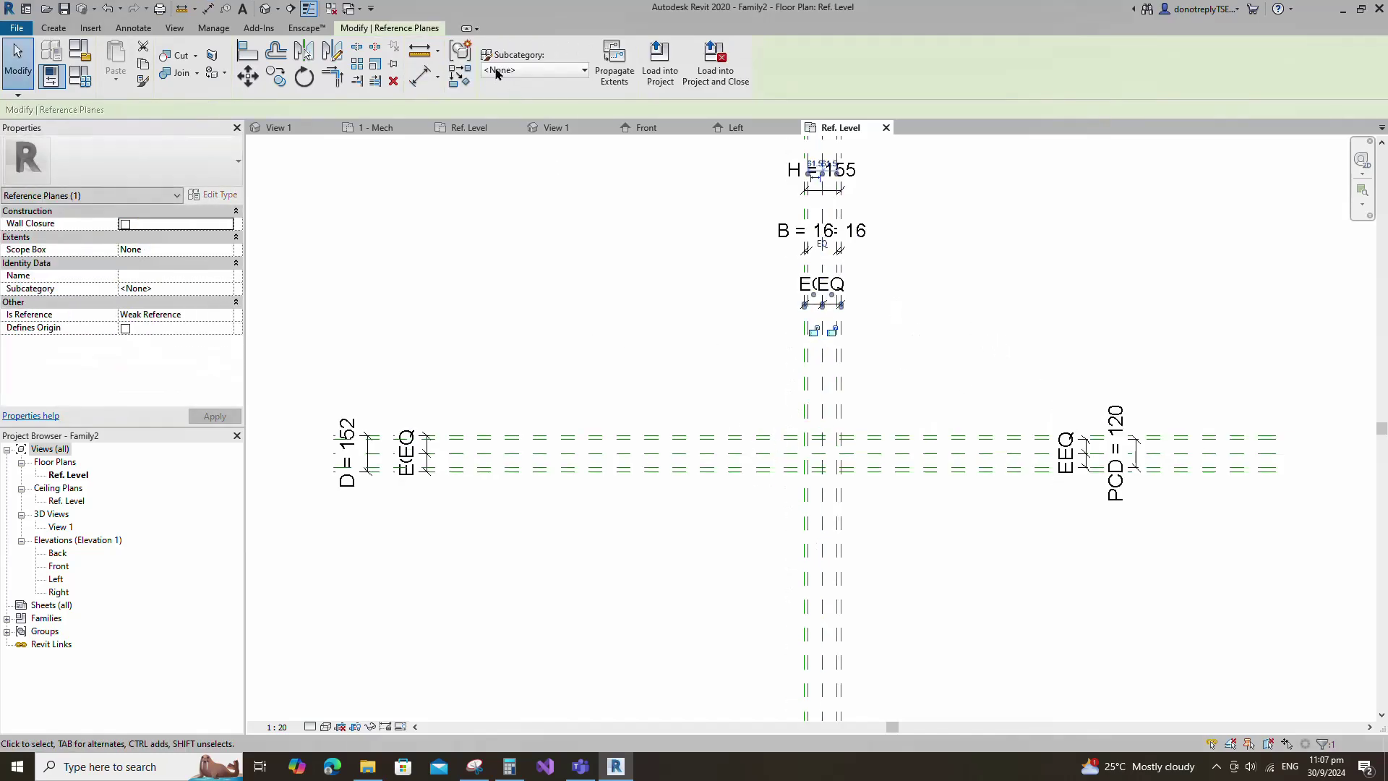
click(458, 78)
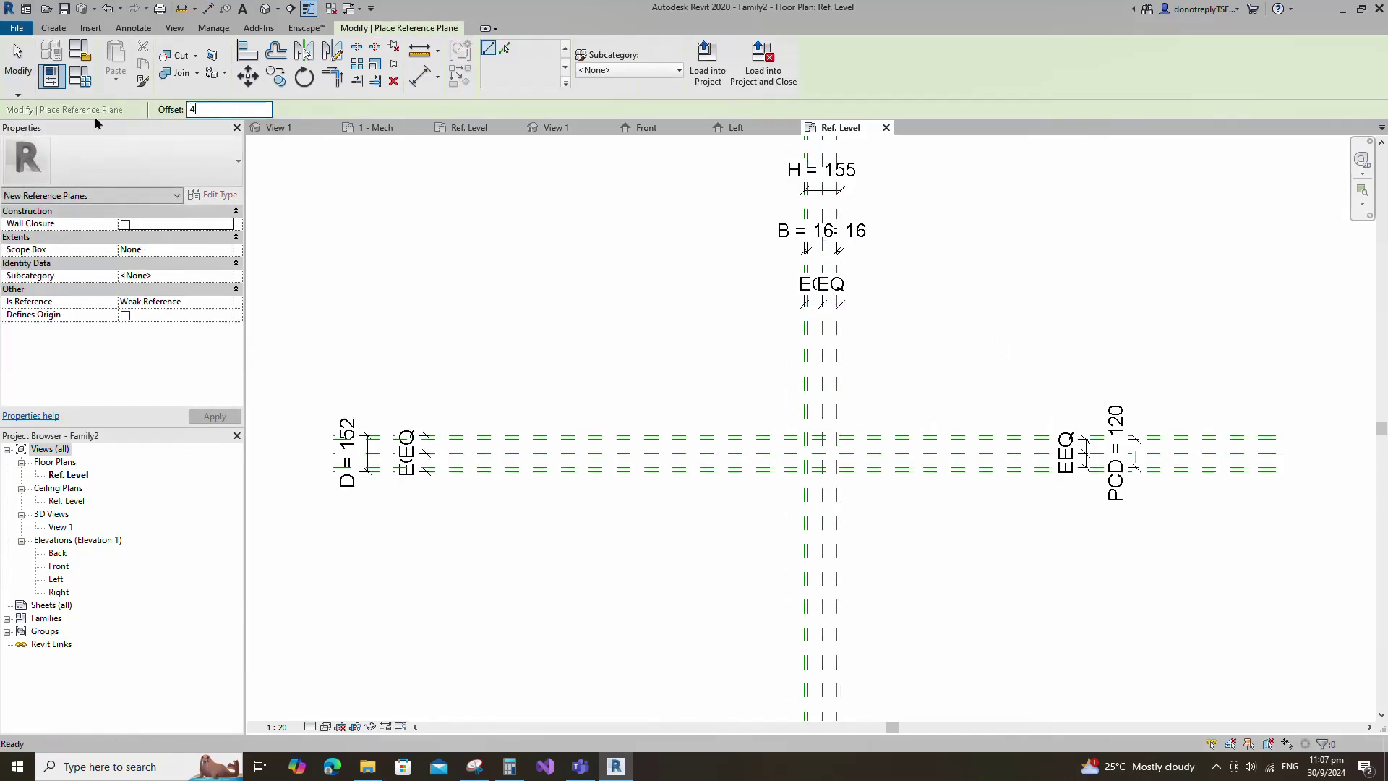
text(43)
click(504, 51)
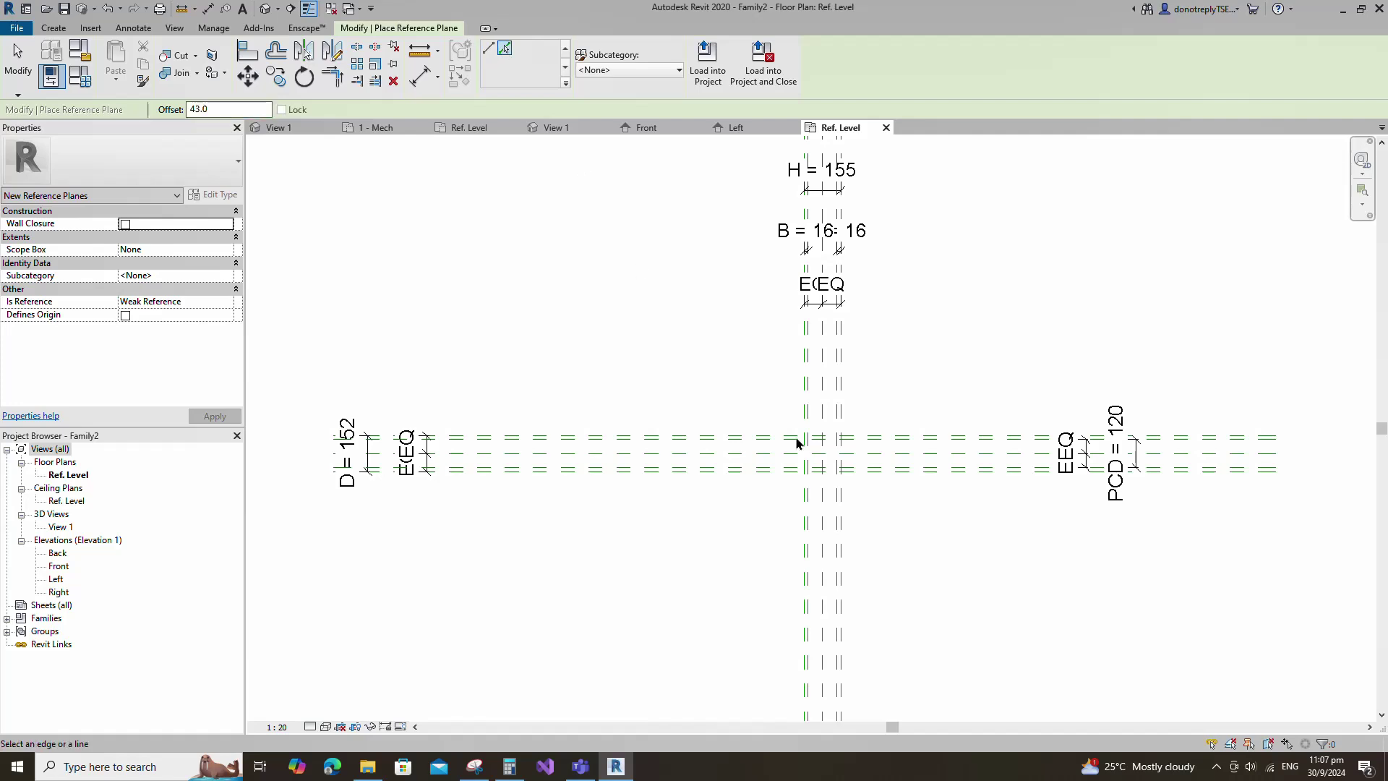
scroll(831, 439, up, 1)
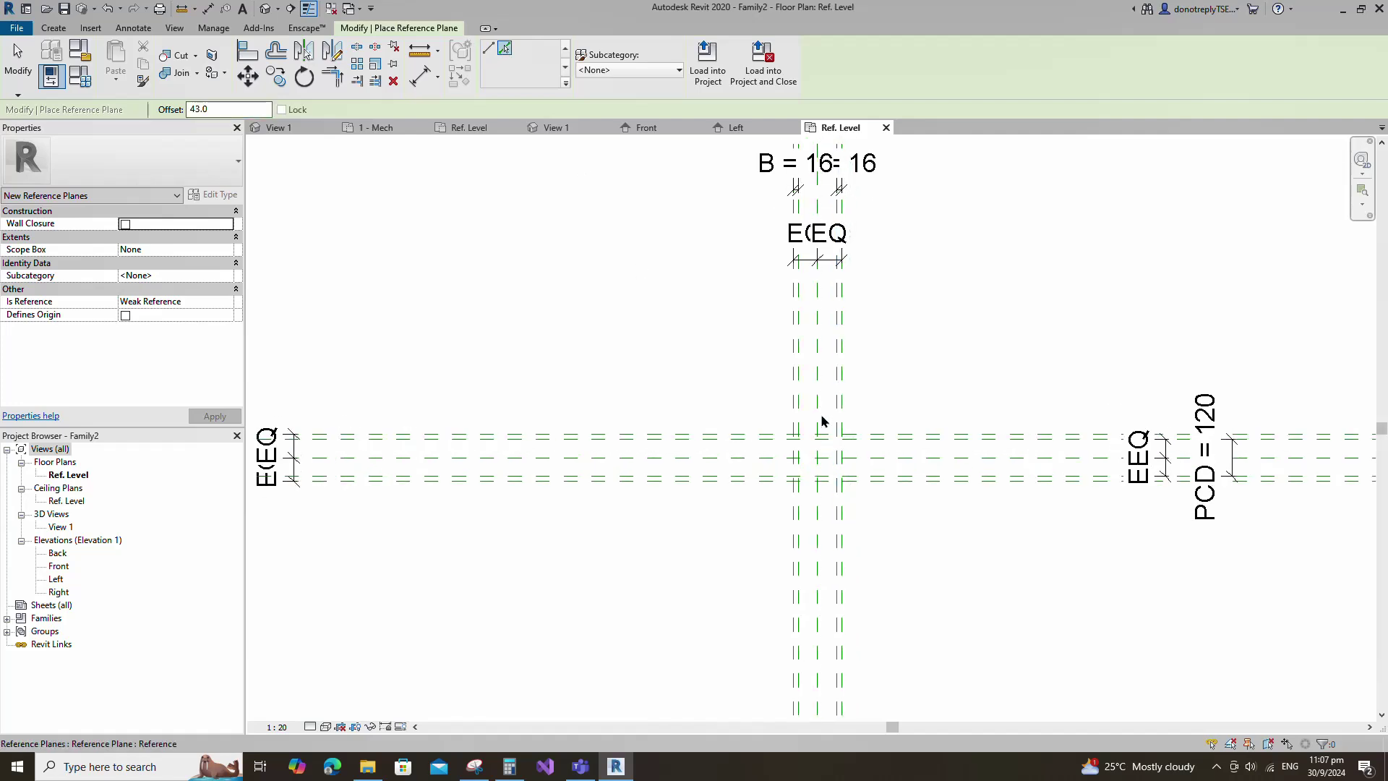
Dimension the new plane to the Center (Left/Right) and middle vertical planes and make the spacing equal
click(420, 79)
scroll(659, 191, down, 1)
click(795, 613)
click(712, 631)
click(784, 561)
key(Escape)
key(Escape)
Add a vertical reference plane offset 16 mm to the left of the plane halfway between Center (Left/Right) and the middle plane
scroll(795, 400, up, 2)
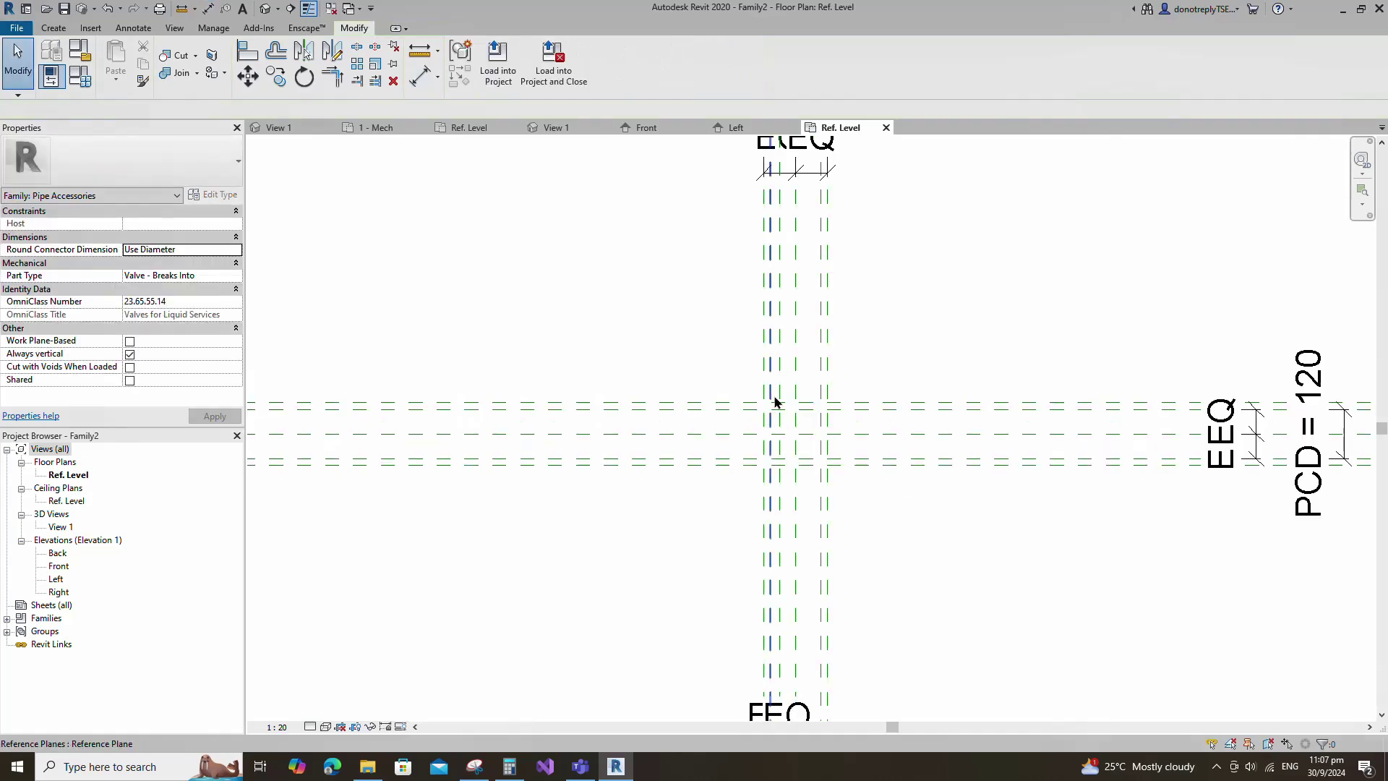
click(778, 390)
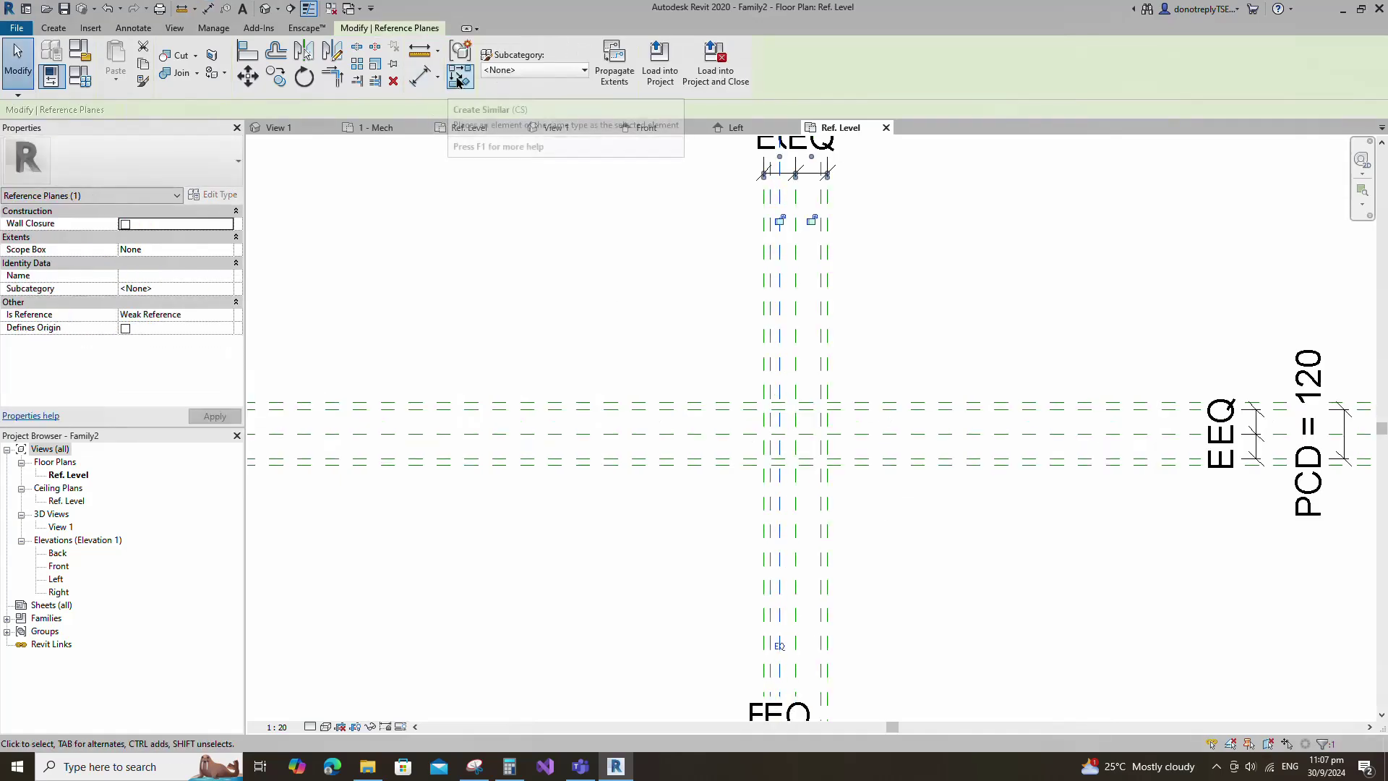
scroll(688, 315, down, 1)
scroll(689, 316, down, 1)
click(458, 76)
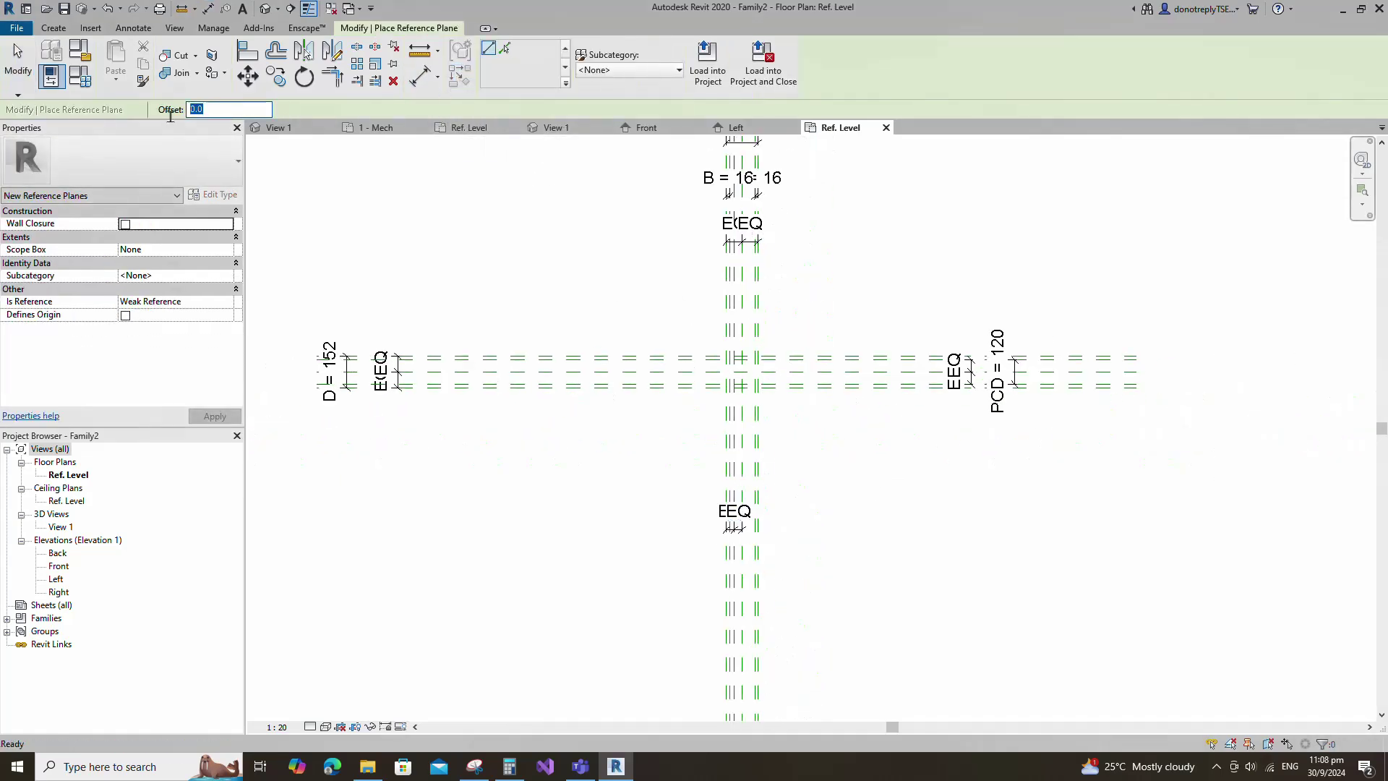
click(507, 54)
scroll(759, 501, up, 4)
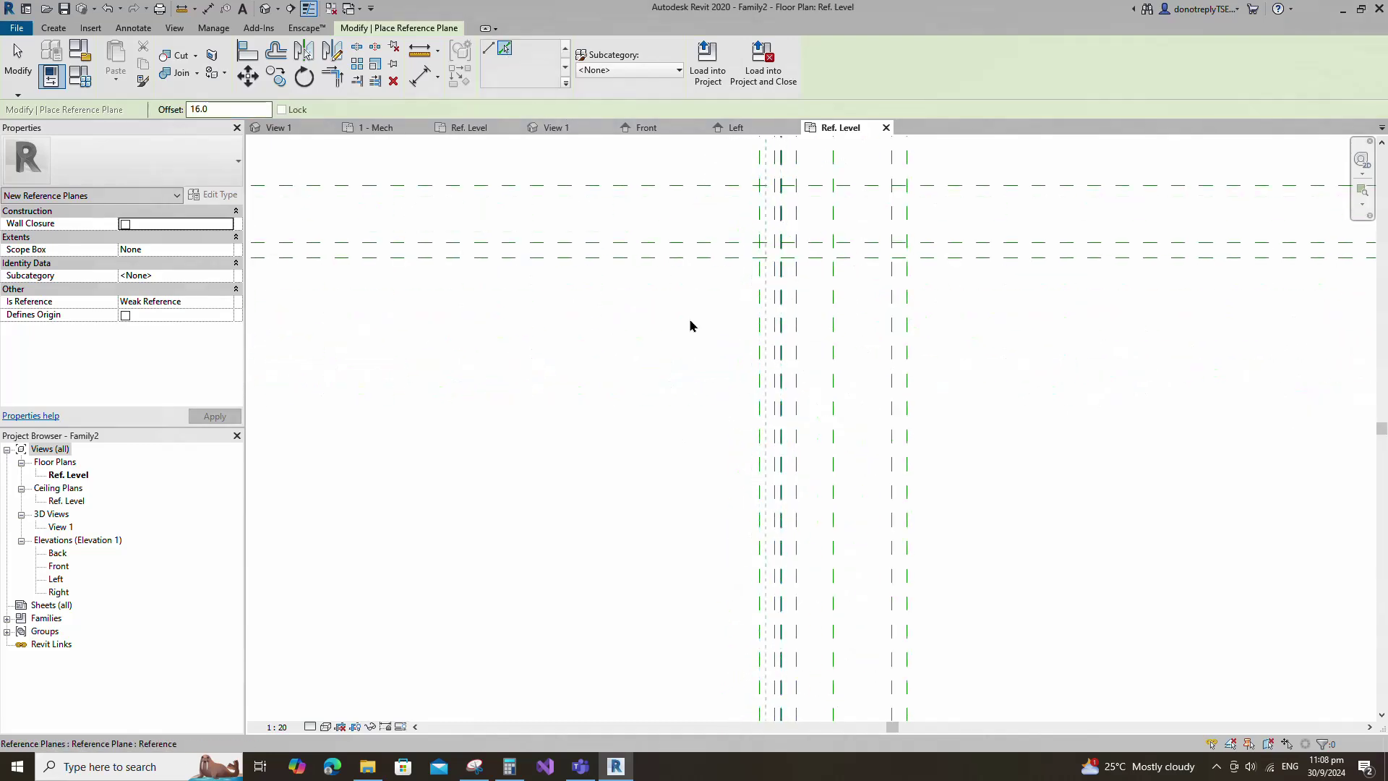
Dimension the new plane to the halfway plane it was offset from and label the dimension with the existing parameter B
key(d)
key(i)
scroll(795, 470, up, 3)
click(797, 471)
click(867, 529)
key(Escape)
click(794, 525)
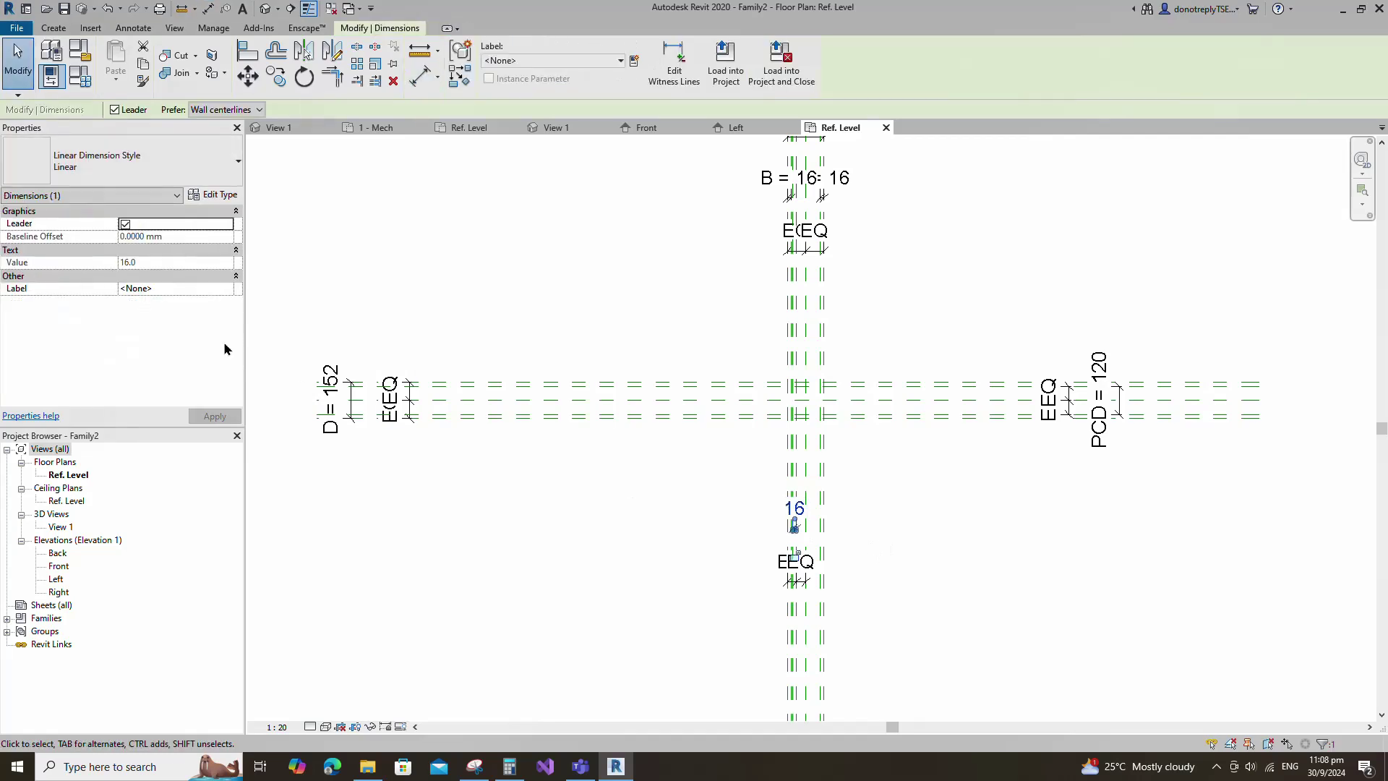
click(217, 287)
click(145, 327)
click(561, 567)
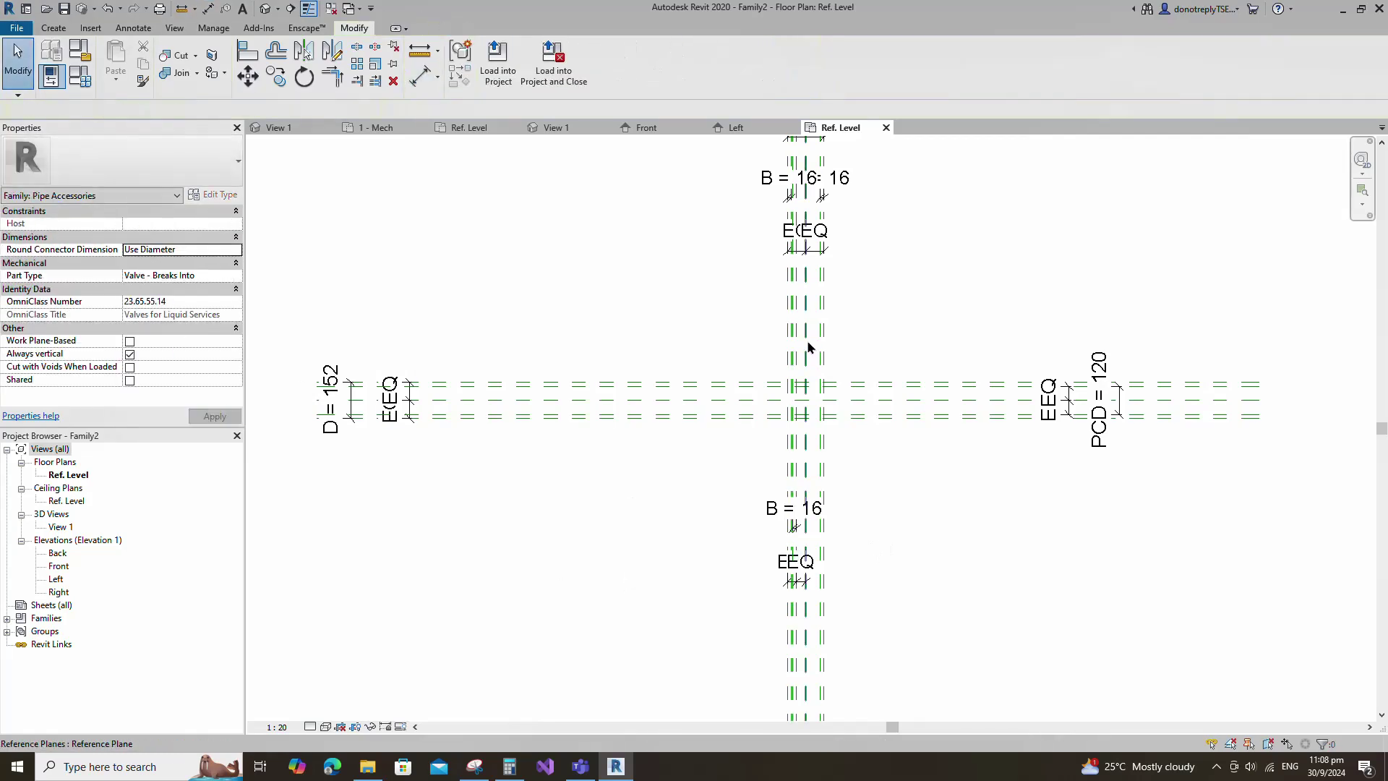
Add vertical reference planes offset 8 mm on both sides of the middle vertical plane
click(807, 347)
key(r)
key(p)
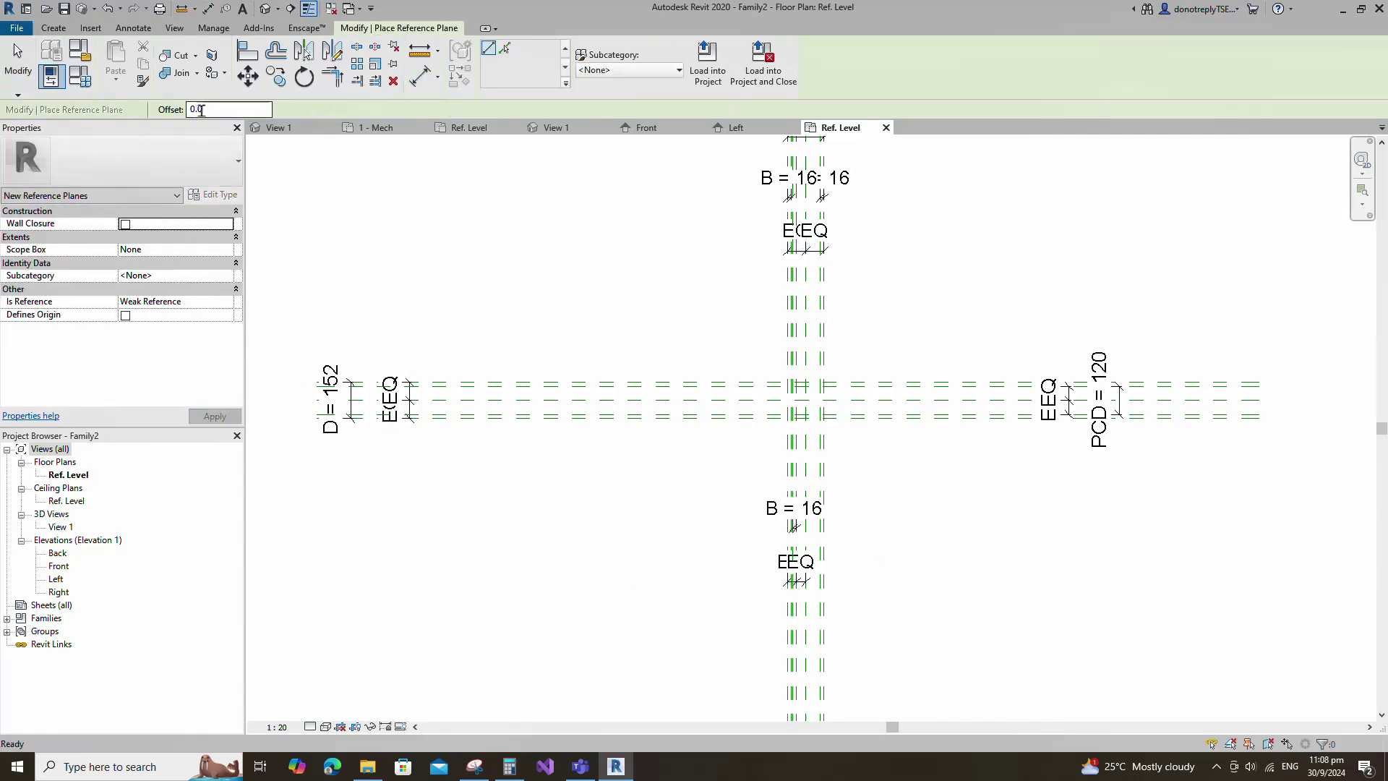
text(8)
click(504, 48)
scroll(789, 360, up, 3)
scroll(795, 355, up, 2)
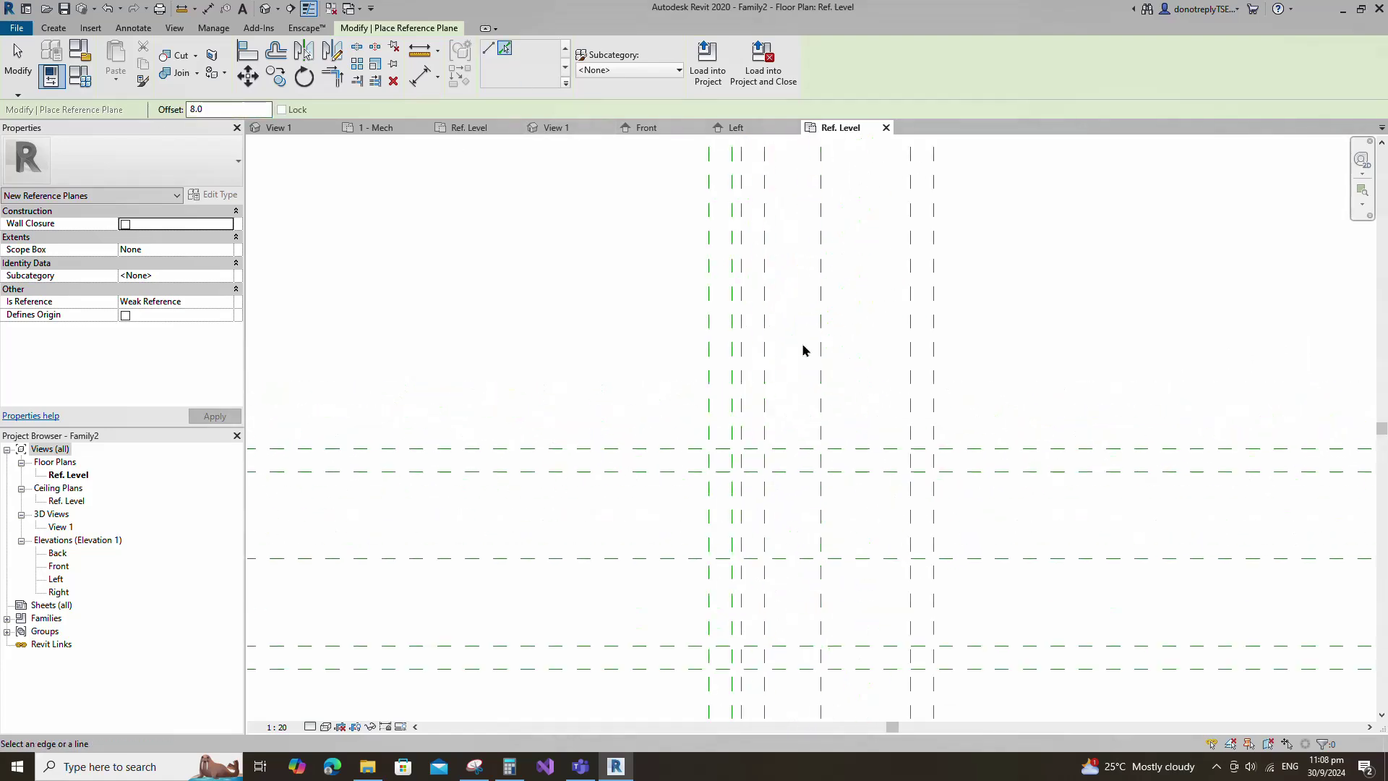
Dimension the two flanking planes to the middle vertical plane and make the spacing equal
key(d)
key(i)
click(809, 348)
click(819, 325)
click(831, 345)
scroll(819, 353, down, 5)
scroll(819, 348, down, 2)
scroll(884, 470, up, 2)
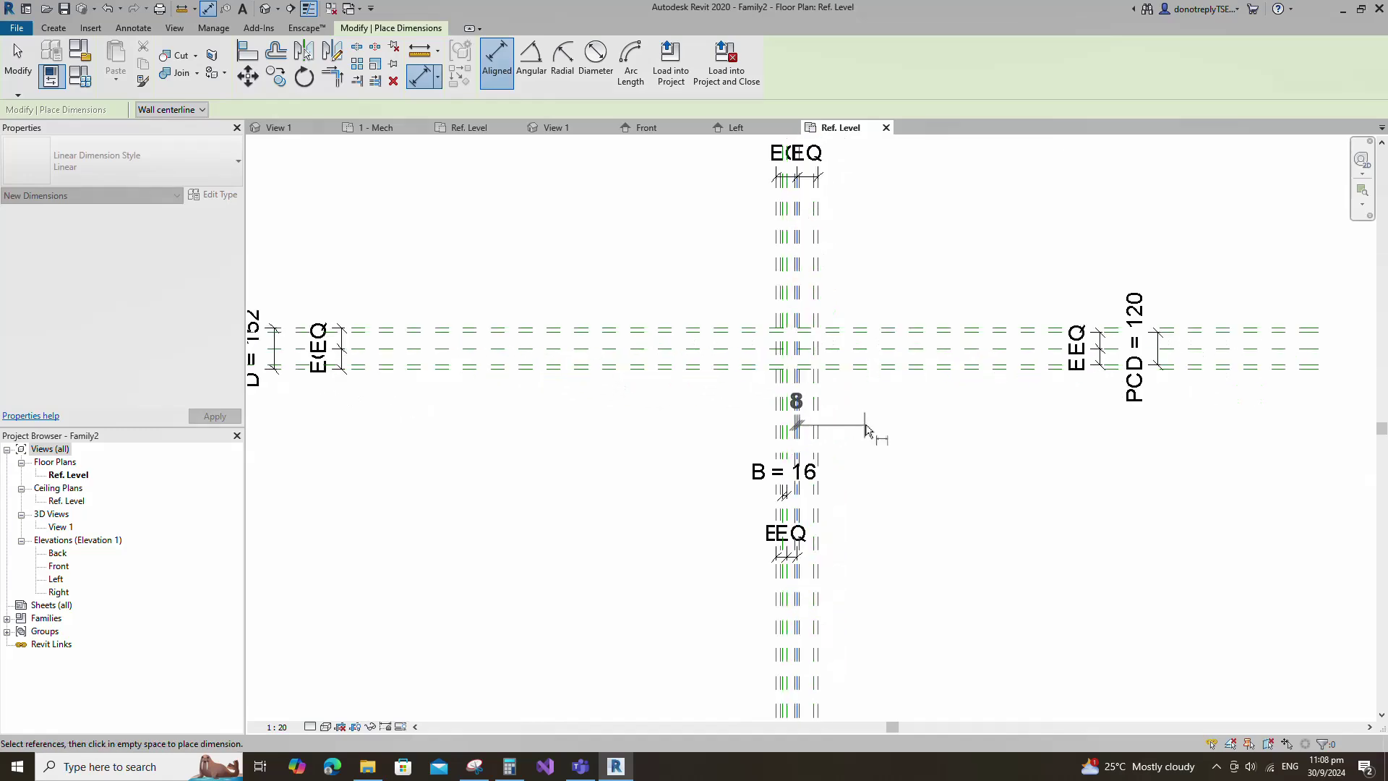
scroll(861, 430, down, 1)
click(898, 274)
click(806, 215)
Dimension the overall distance between the two planes flanking the middle vertical plane
scroll(807, 233, up, 5)
click(797, 243)
click(810, 239)
click(917, 283)
key(Escape)
key(Escape)
scroll(831, 433, down, 5)
scroll(864, 369, down, 1)
scroll(865, 350, up, 1)
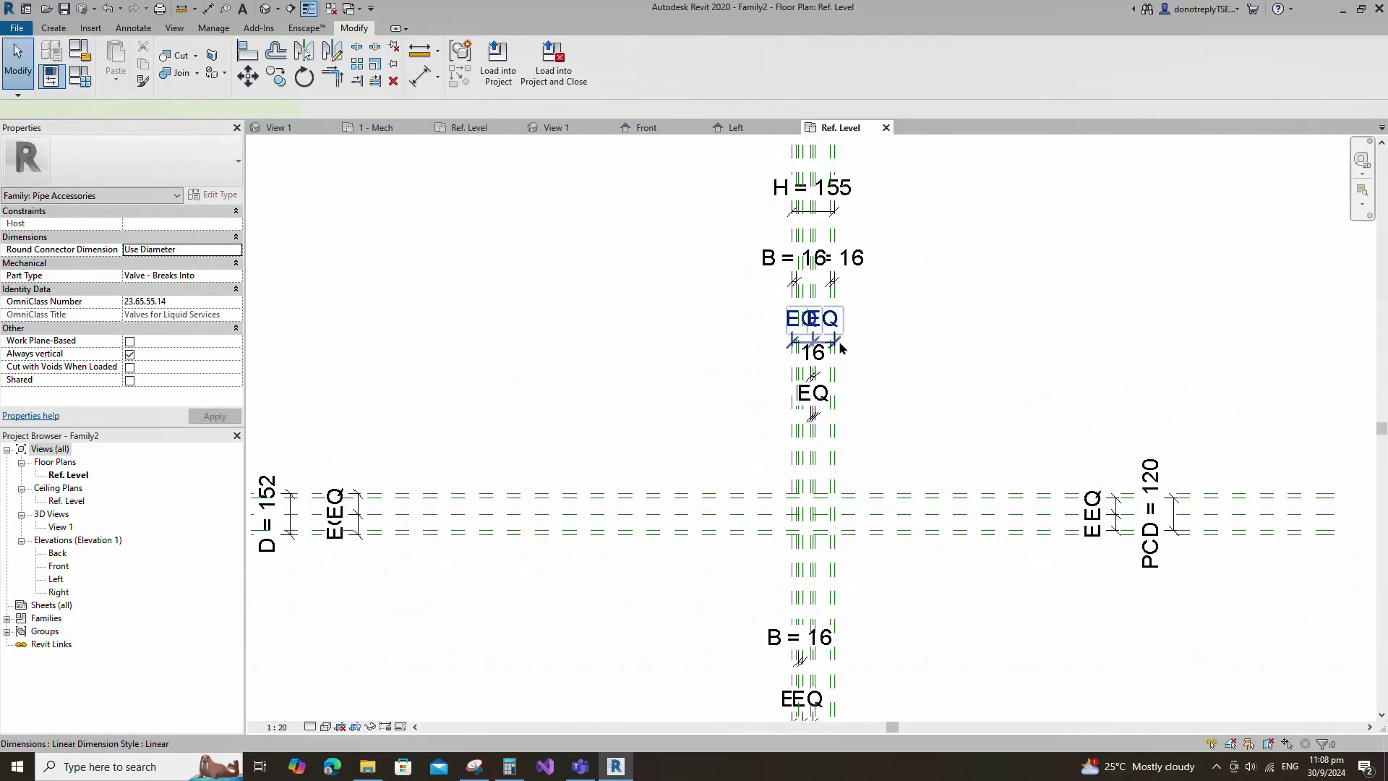
Move the equal-spacing dimension of the outer vertical planes up, clear of the overall dimension between the flanking planes
click(837, 340)
scroll(846, 335, up, 2)
drag(824, 344, 824, 319)
click(851, 374)
Label the overall dimension between the two flanking planes with the existing parameter B
click(798, 363)
click(234, 289)
click(158, 313)
click(903, 317)
scroll(912, 314, down, 3)
scroll(975, 430, up, 2)
Add horizontal reference planes offset 38 mm above and below the Center (Front/Back) plane
click(622, 419)
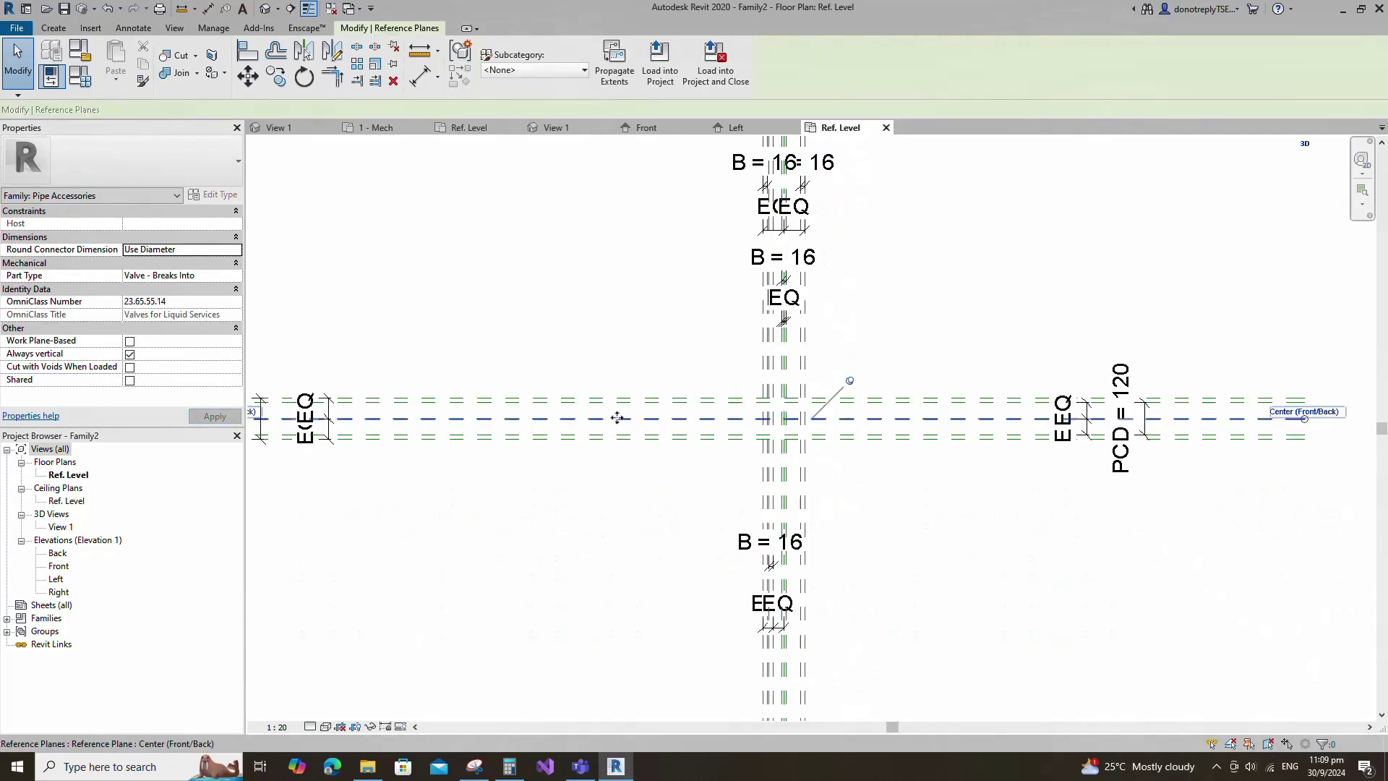
key(r)
key(p)
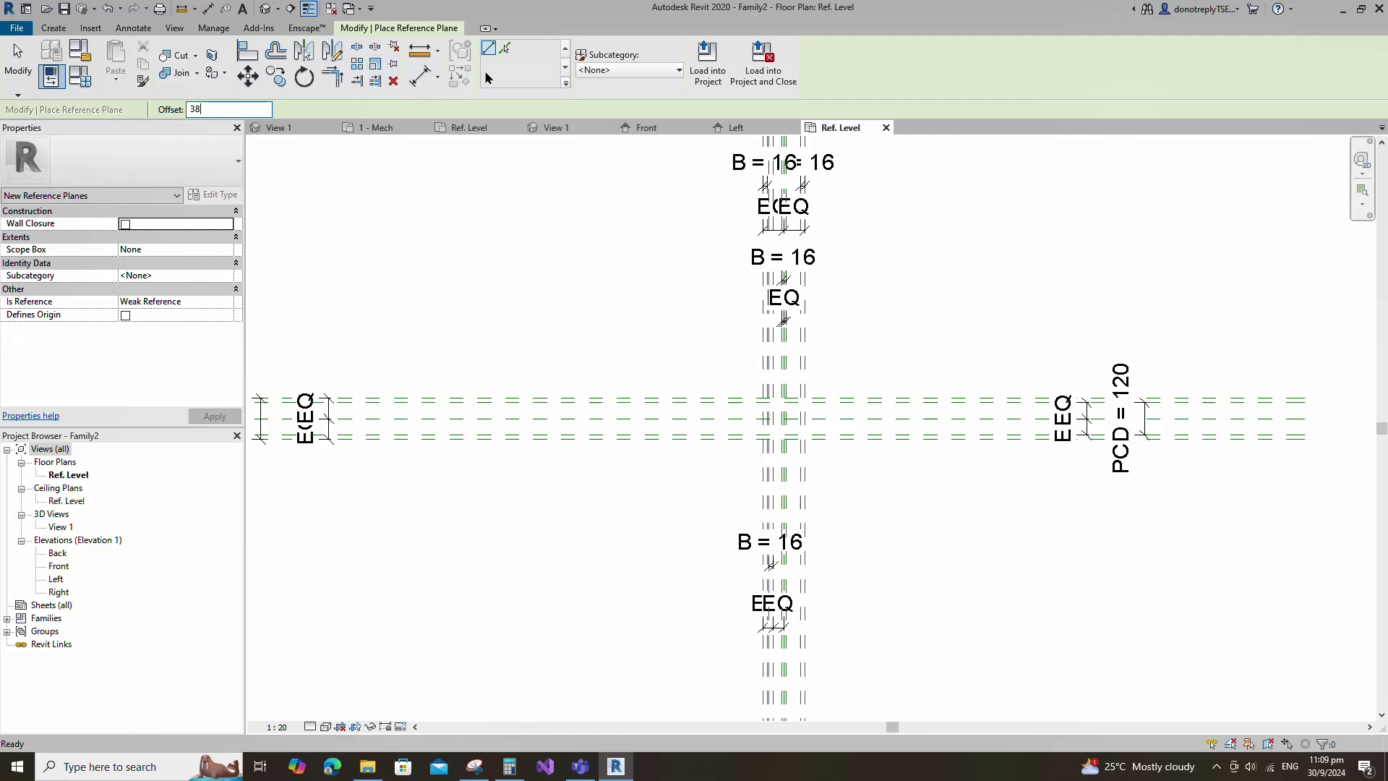
click(506, 52)
scroll(596, 434, up, 1)
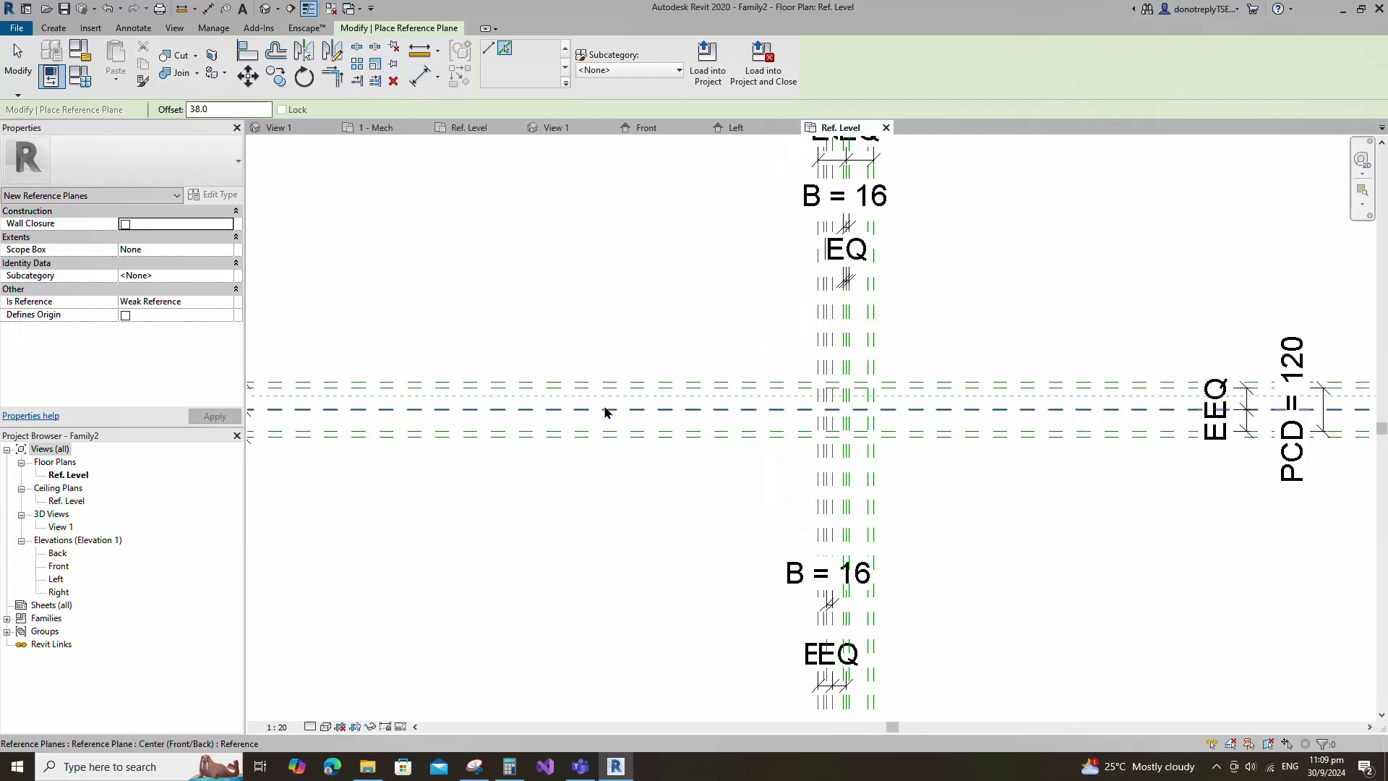
click(611, 414)
Dimension the Center (Front/Back) plane, the new upper plane and the outermost upper plane, and make the spacing equal
click(420, 76)
click(578, 410)
click(563, 397)
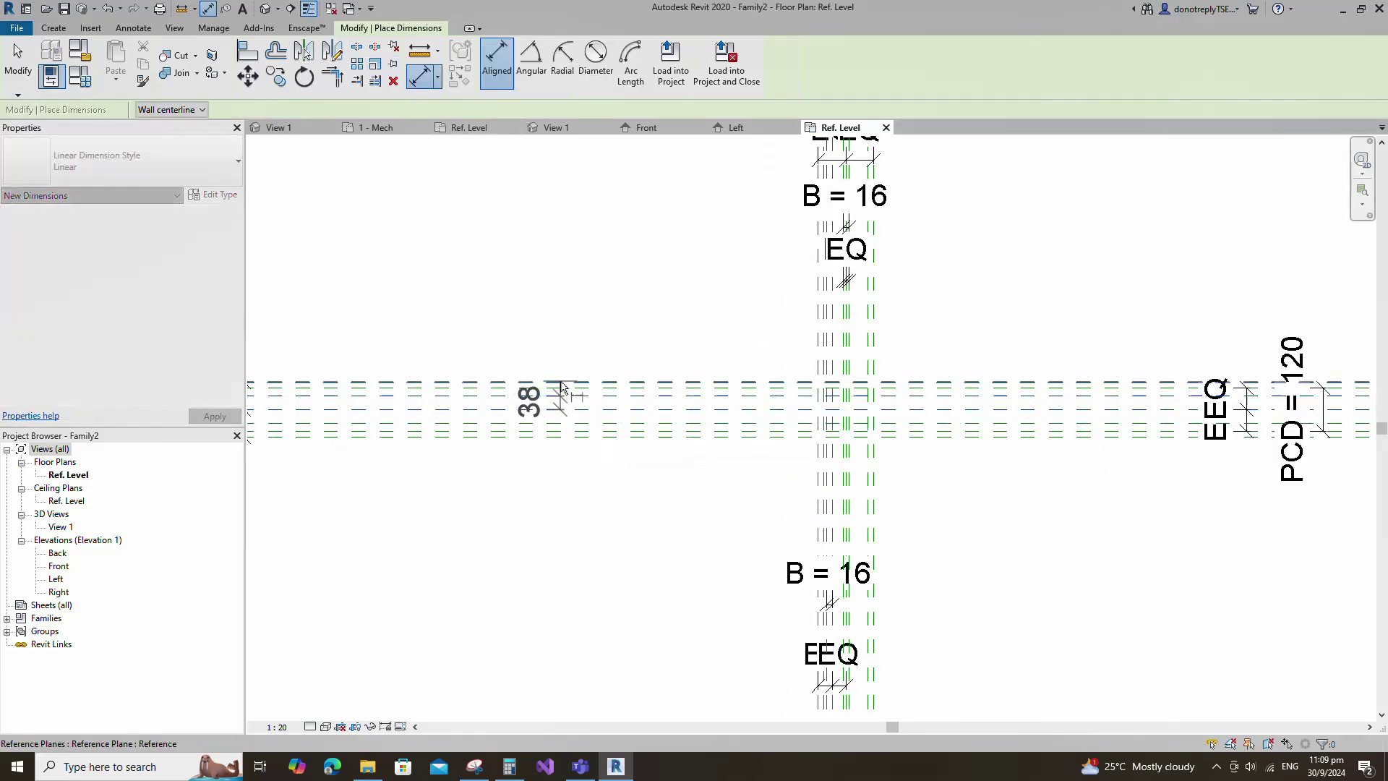
click(561, 383)
click(363, 347)
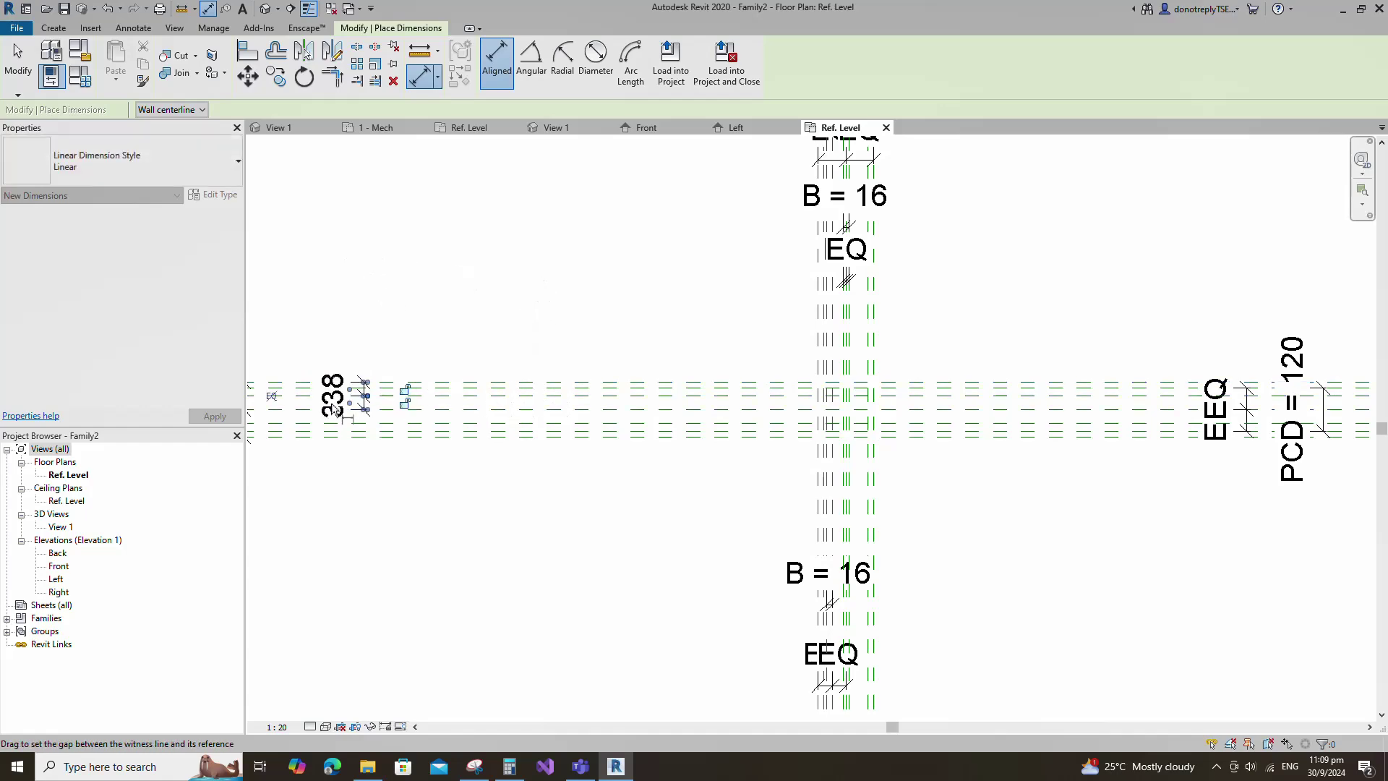
click(274, 395)
Dimension the Center (Front/Back) plane, the new lower plane and the outermost lower plane, and make the spacing equal
click(441, 410)
click(441, 426)
click(443, 436)
click(366, 498)
click(274, 423)
scroll(497, 422, down, 2)
key(Escape)
key(Escape)
Start a Revolve and sketch a closed stepped boundary above the Center (Front/Back) plane, spanning from the Center (Left/Right) plane to the middle vertical plane
scroll(668, 373, up, 3)
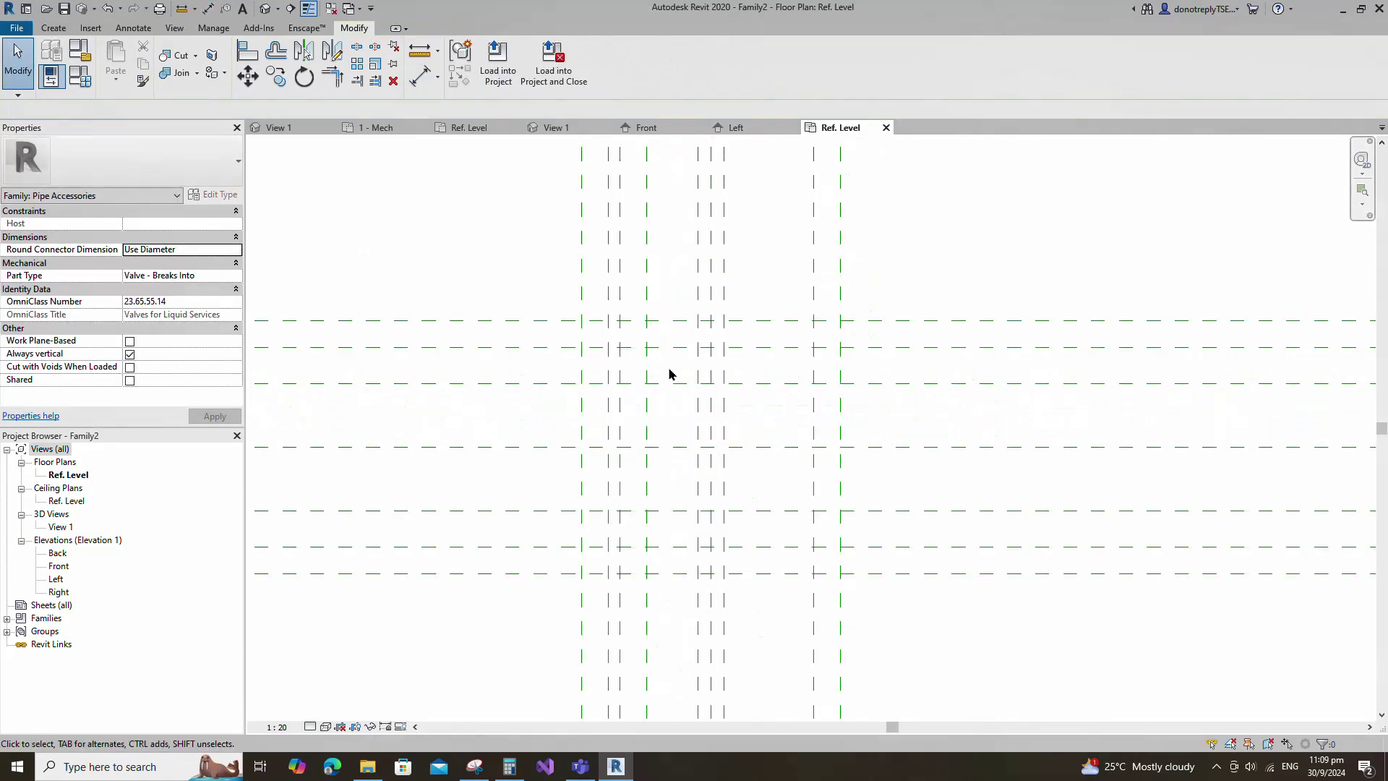
click(53, 28)
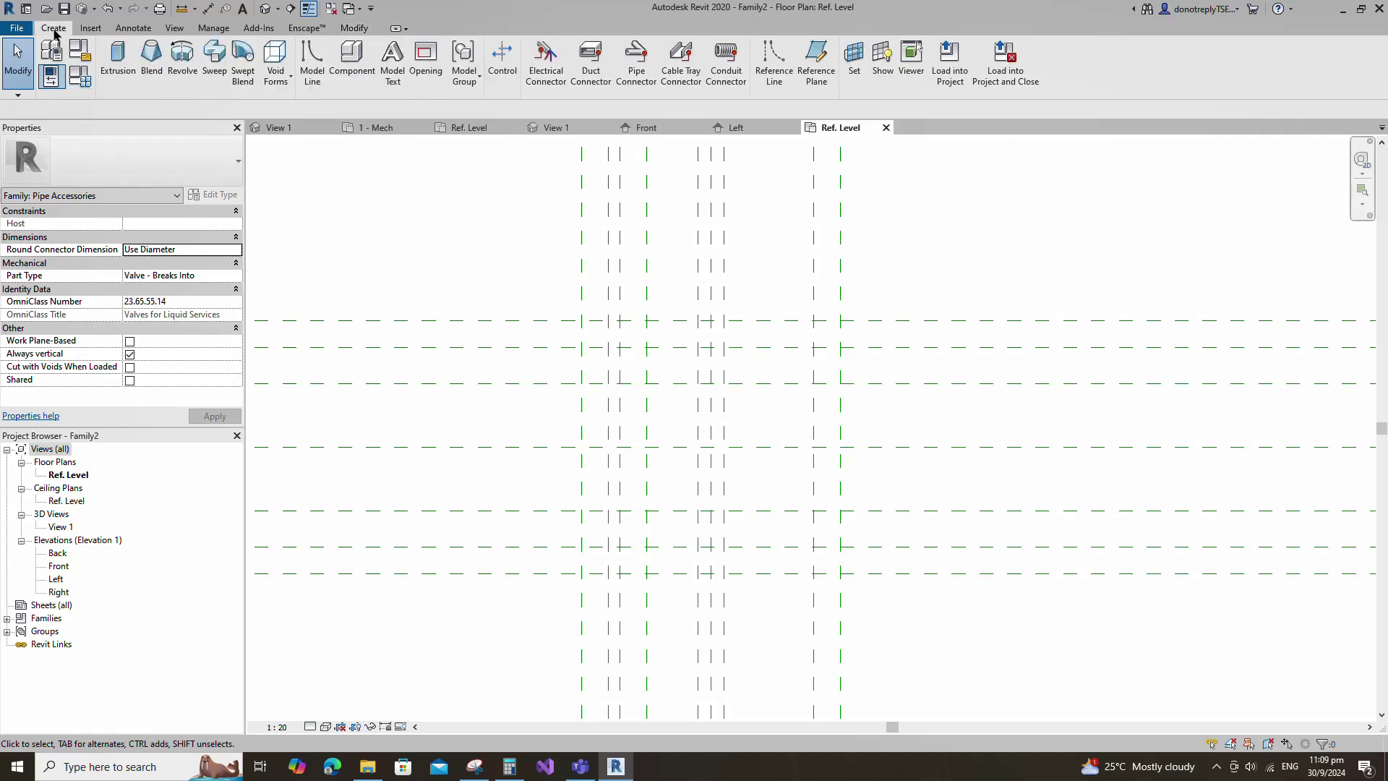
click(182, 63)
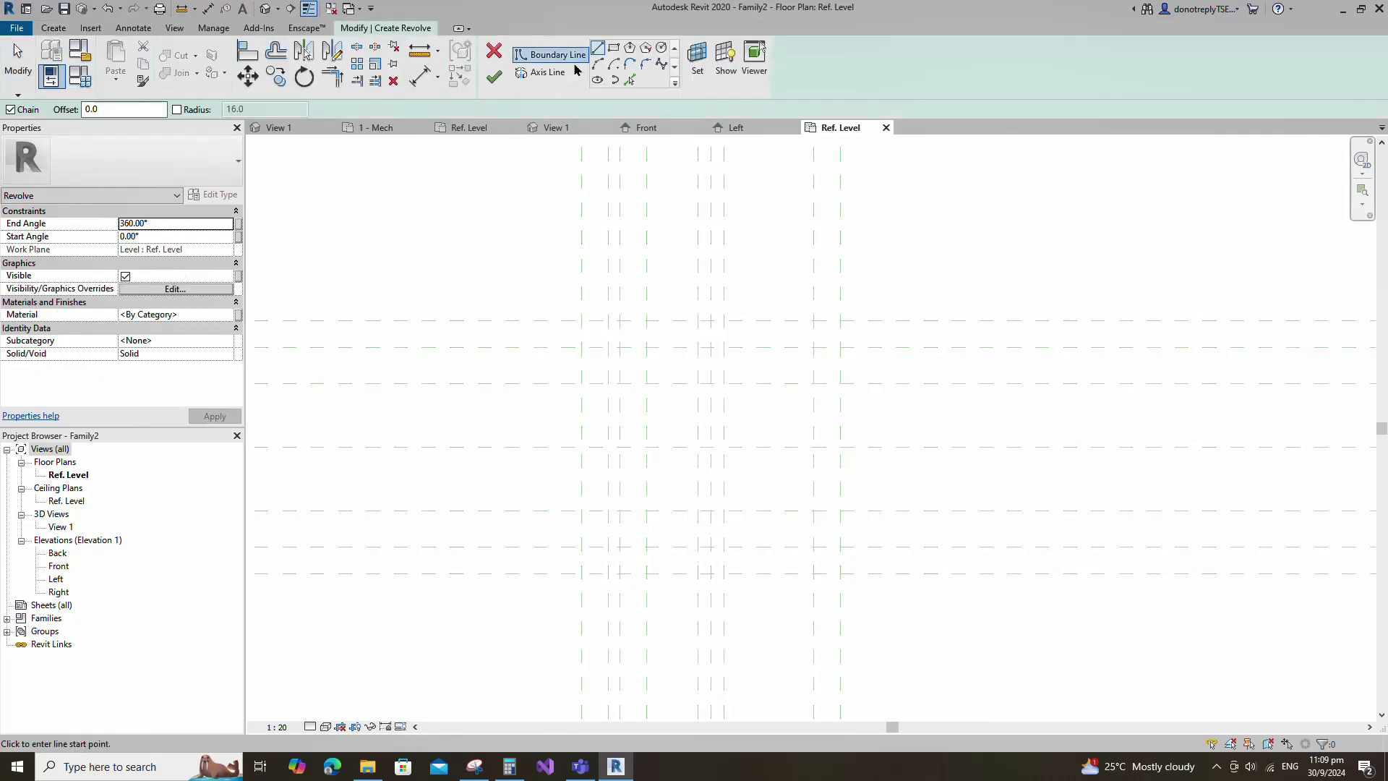
click(581, 447)
click(581, 321)
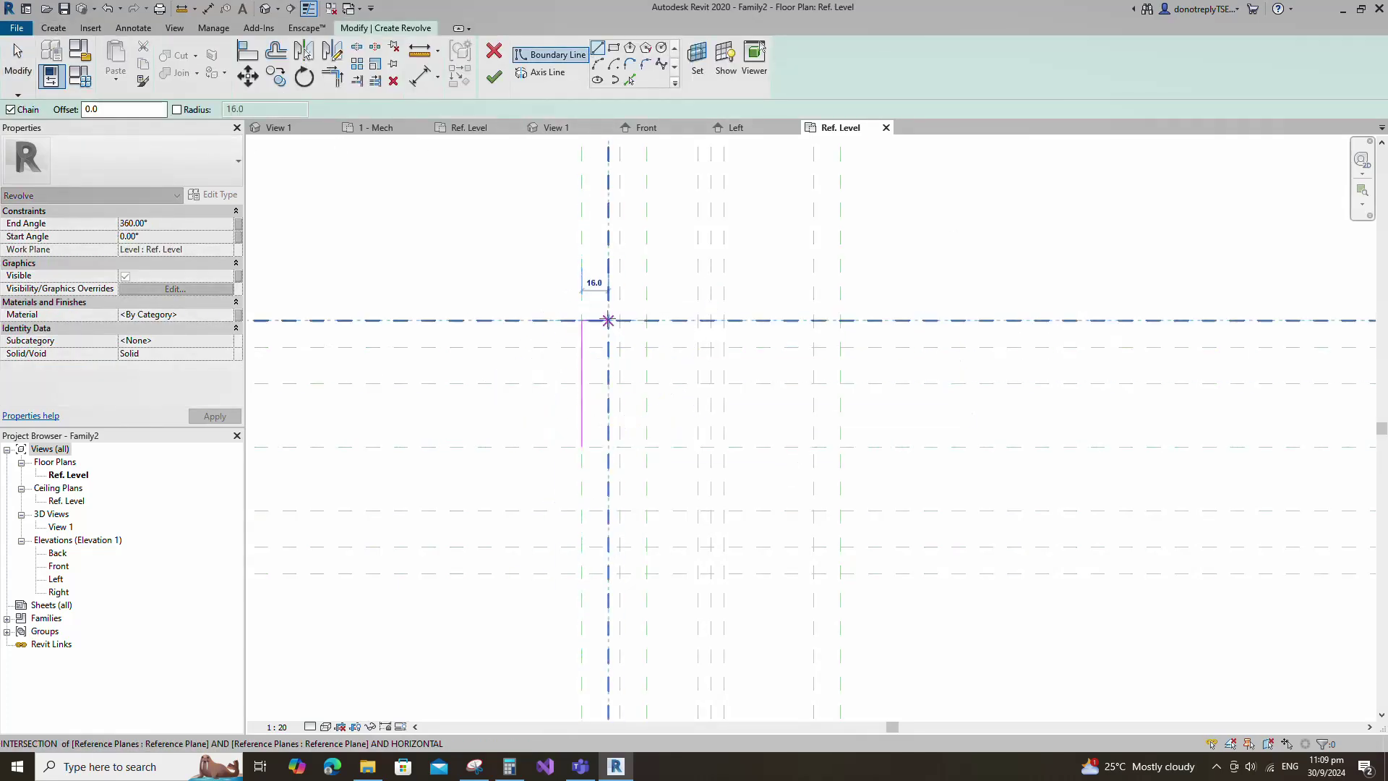
click(607, 321)
click(608, 383)
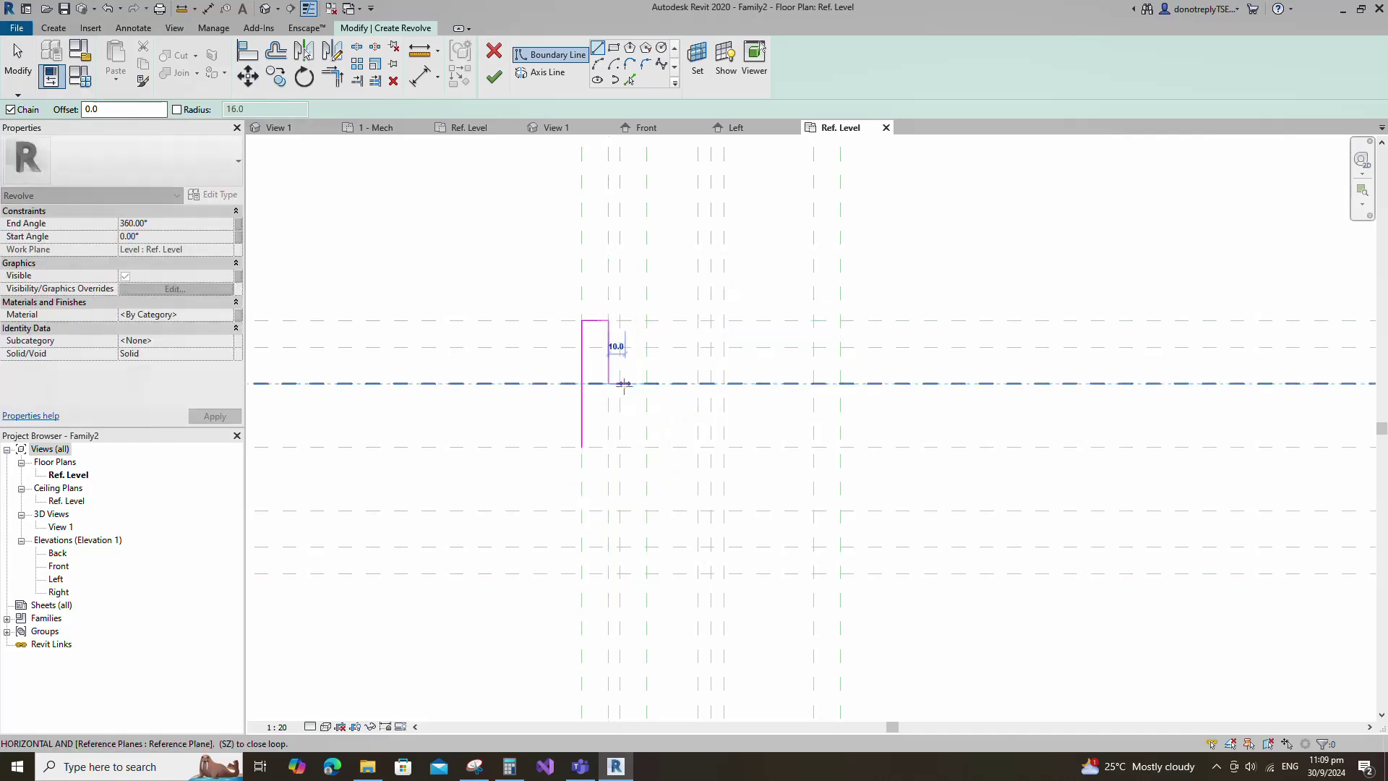
click(647, 347)
click(697, 347)
click(697, 321)
click(711, 320)
click(710, 447)
click(582, 447)
key(Escape)
key(Escape)
Align the upper horizontal edges and the bottom edge of the stepped revolve boundary with their matching horizontal reference planes
key(a)
key(l)
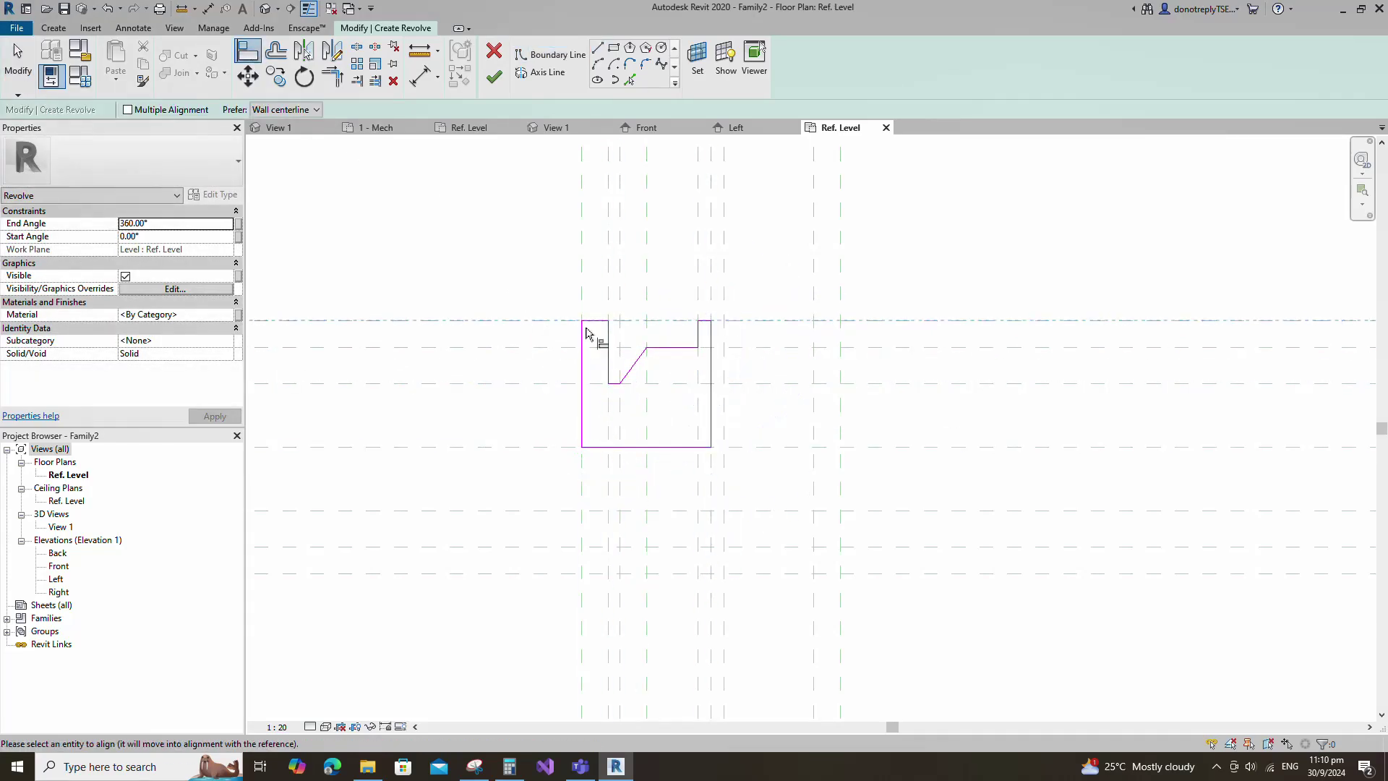
click(703, 320)
click(784, 345)
click(748, 348)
click(686, 347)
click(785, 373)
click(759, 446)
click(702, 446)
click(837, 422)
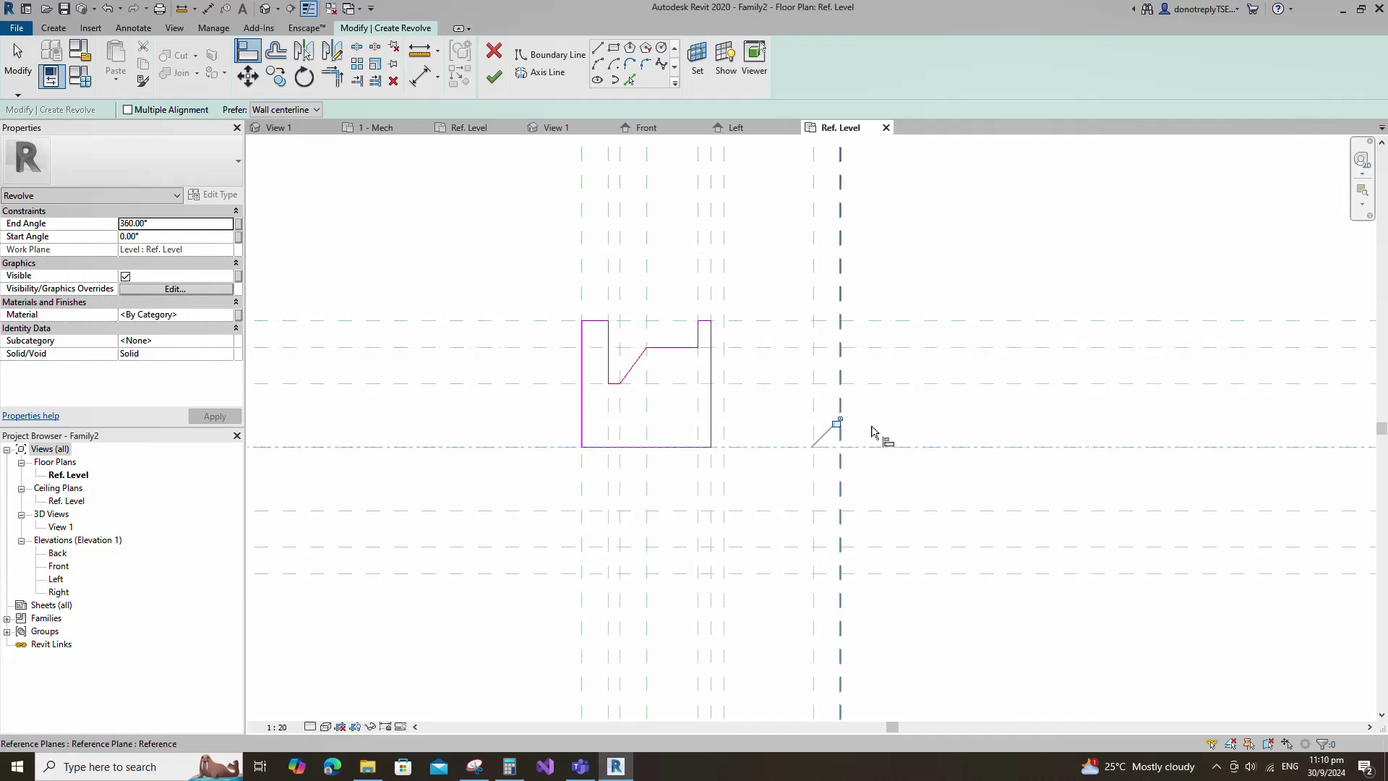
Align the short neck edge and the adjoining vertical edges of the stepped boundary with their reference planes
click(614, 383)
click(614, 384)
scroll(643, 368, up, 2)
click(609, 312)
click(609, 391)
click(648, 423)
click(649, 337)
Pick the Center (Front/Back) plane as the revolve axis and finish the stepped valve body
scroll(827, 379, down, 3)
click(541, 72)
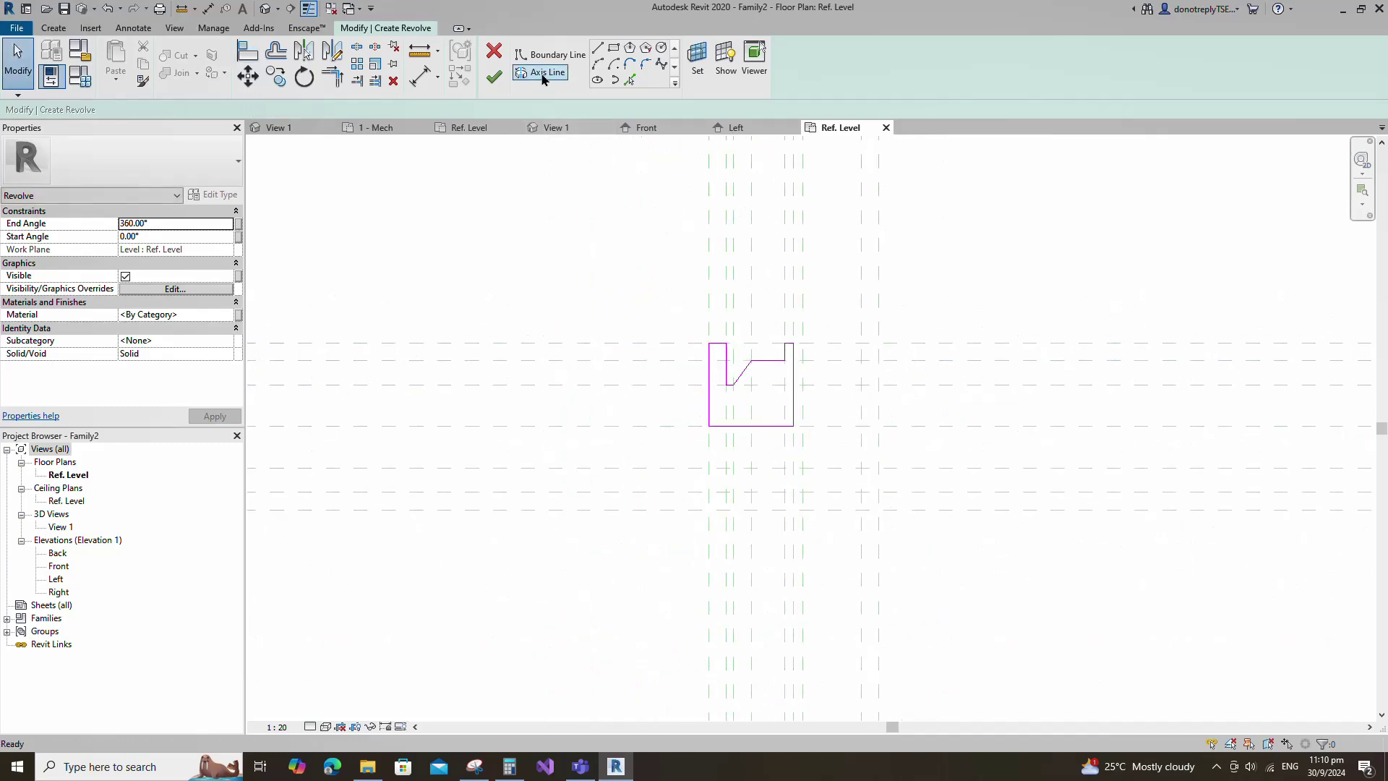
click(819, 428)
click(494, 76)
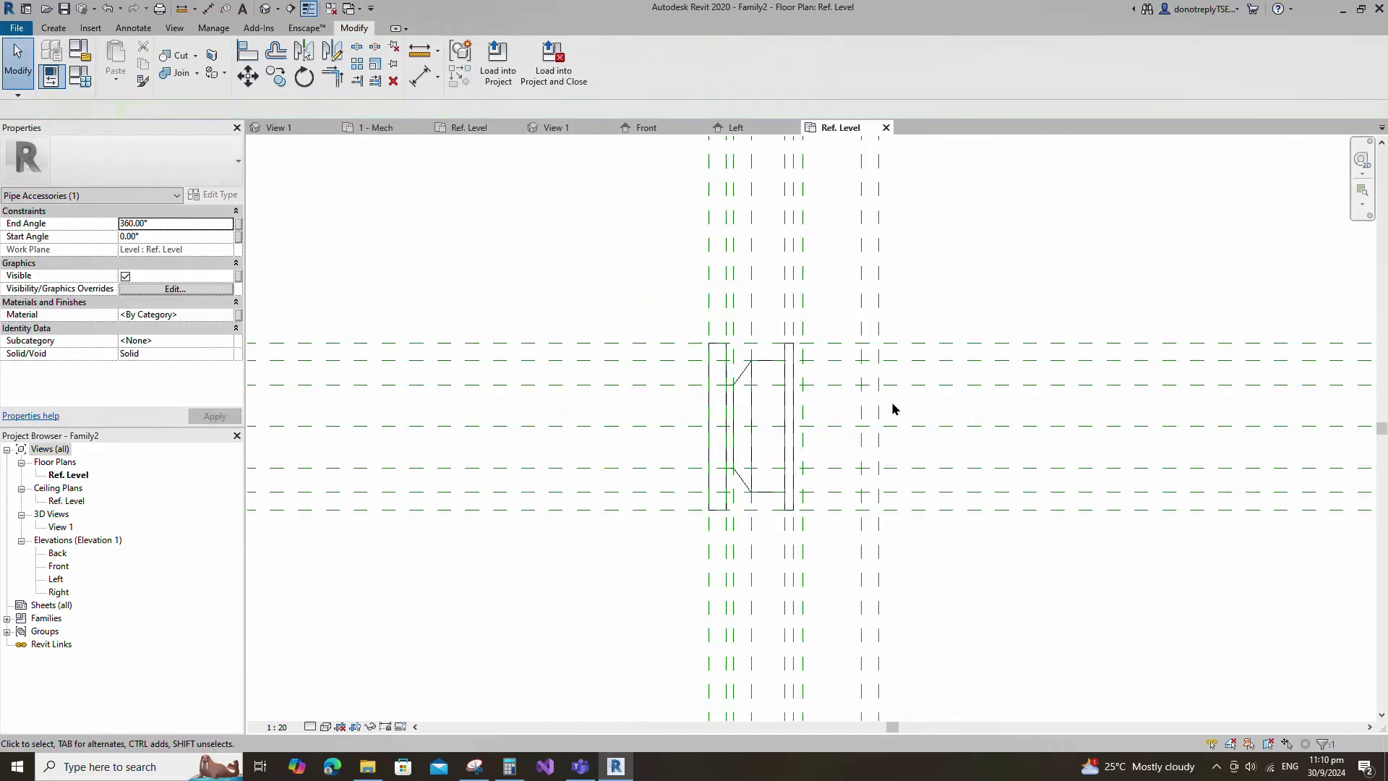
Display the Ref. Level plan view in the Shaded visual style
click(326, 726)
click(355, 668)
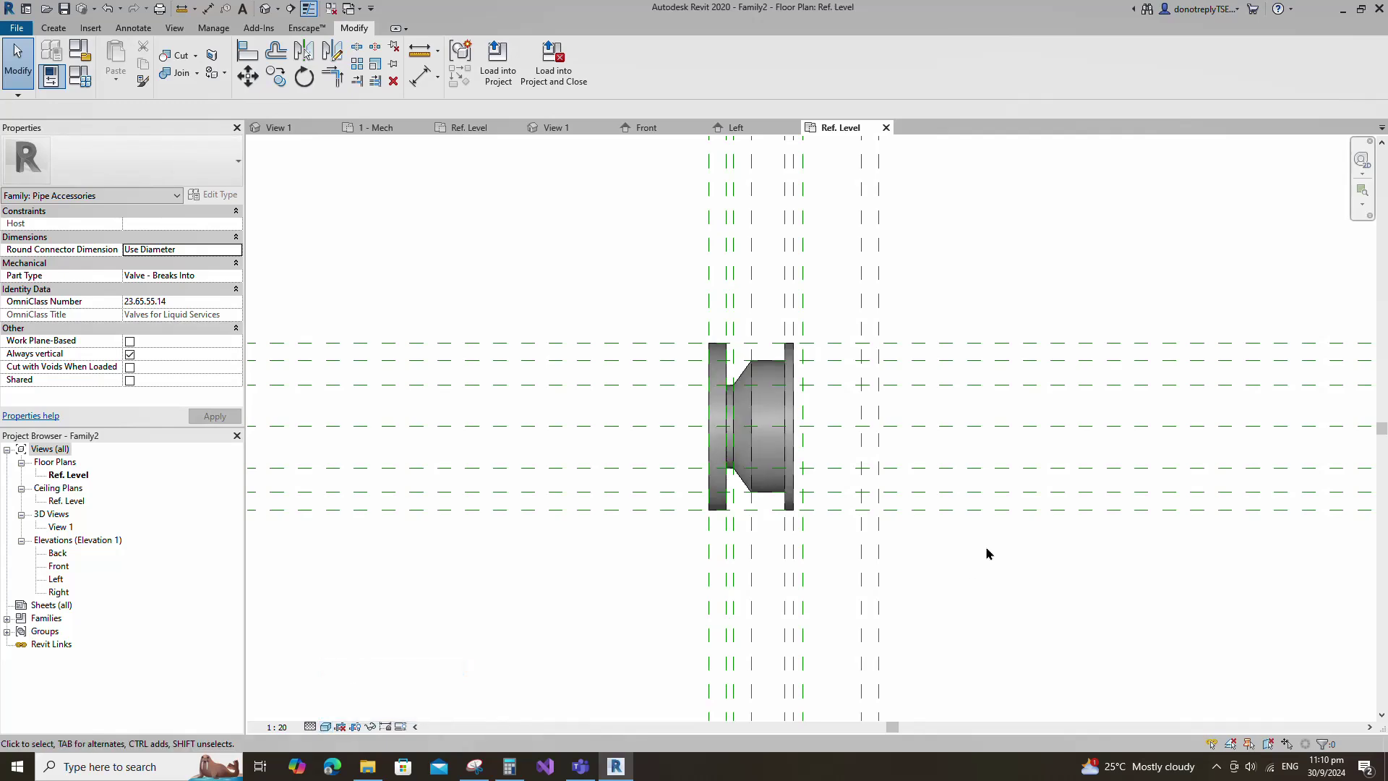
scroll(969, 537, up, 1)
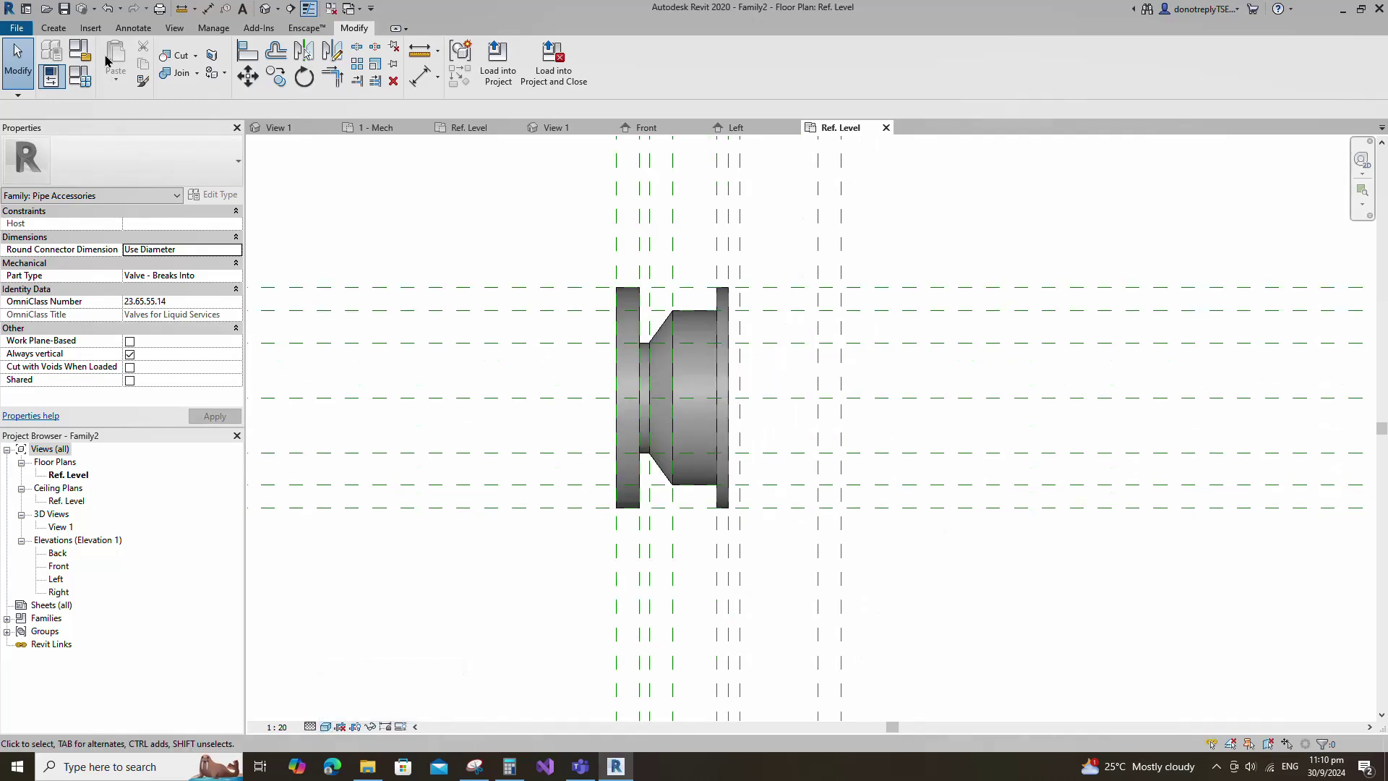
Start a Revolve and sketch 8 by 76 mm and 16 by 76 mm flange rectangles, locking their edges to the reference planes
click(54, 27)
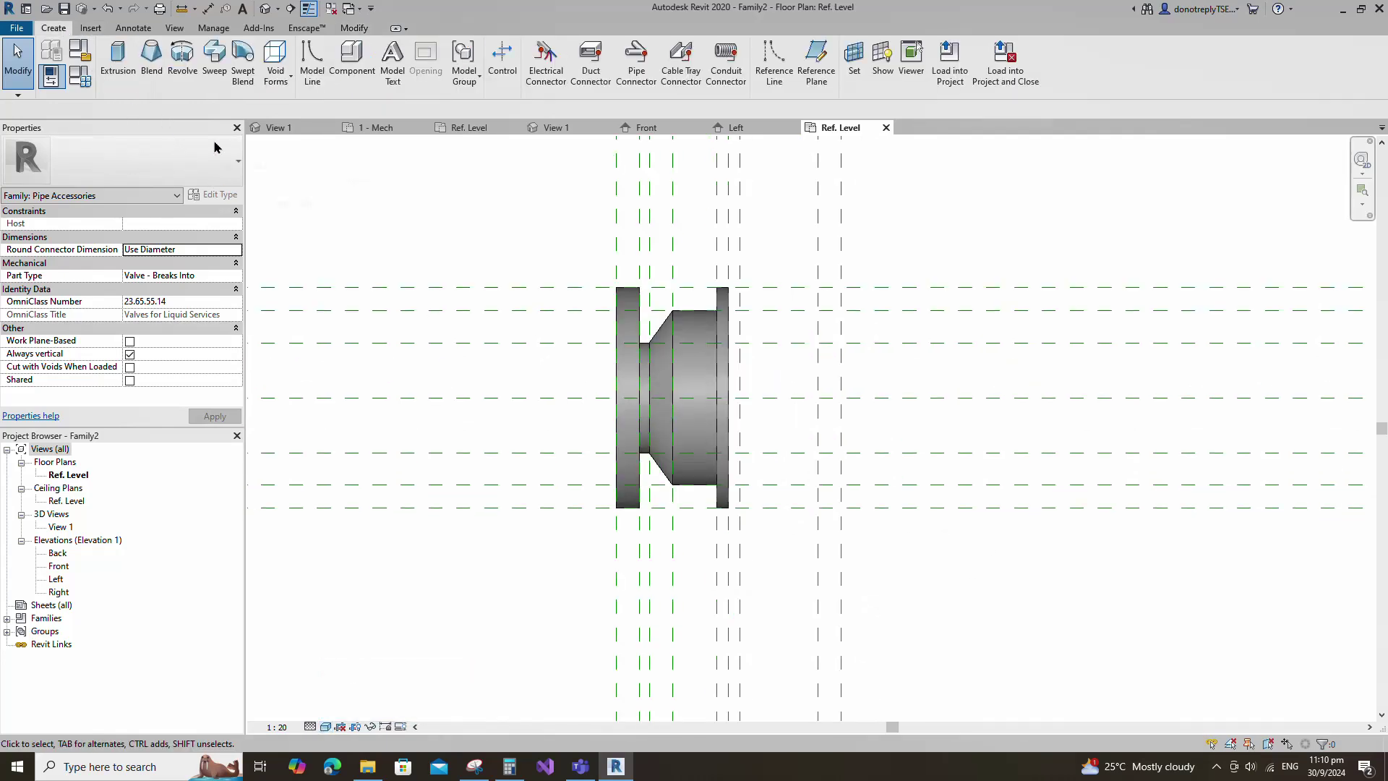
click(182, 58)
click(728, 287)
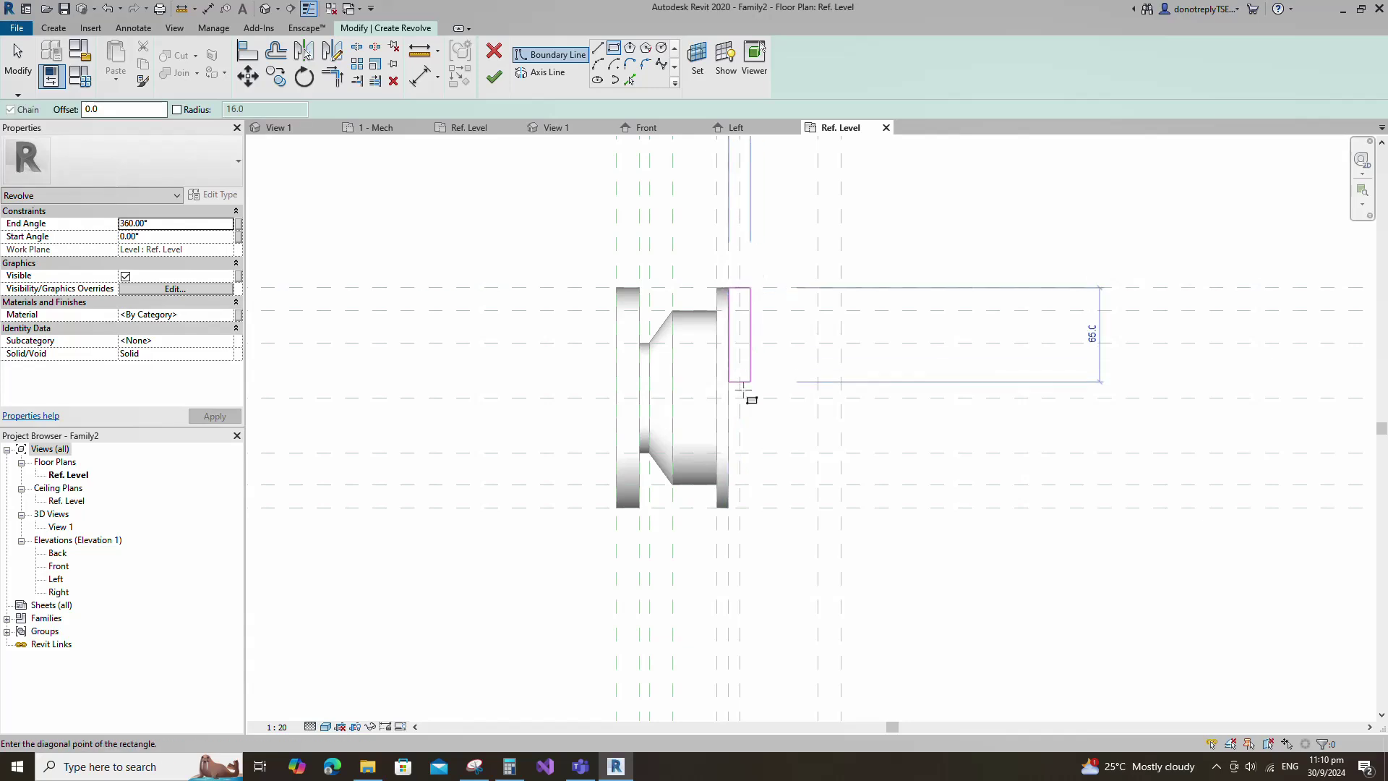
click(740, 398)
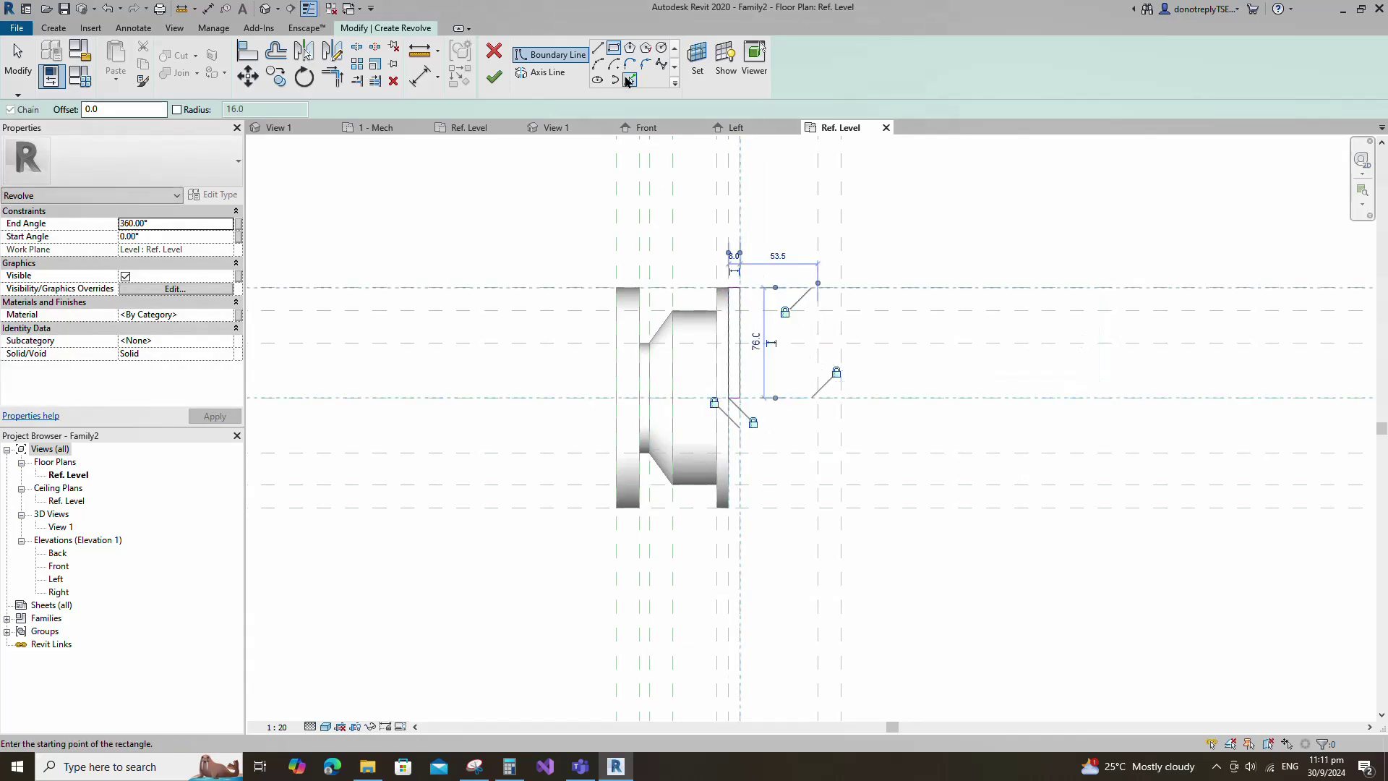
click(841, 287)
click(817, 397)
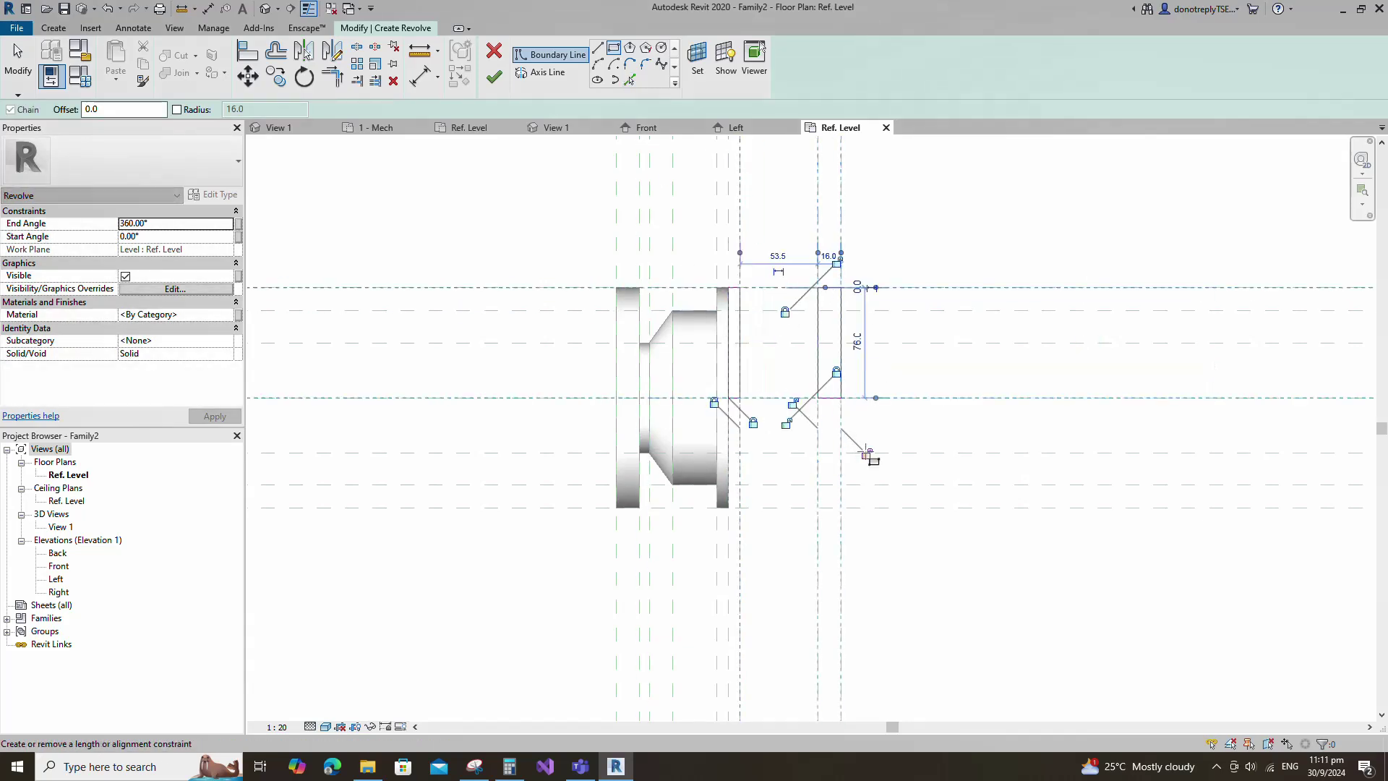
Use the Center (Front/Back) plane as the axis for the two rectangles and finish the flange revolve
click(544, 72)
click(881, 403)
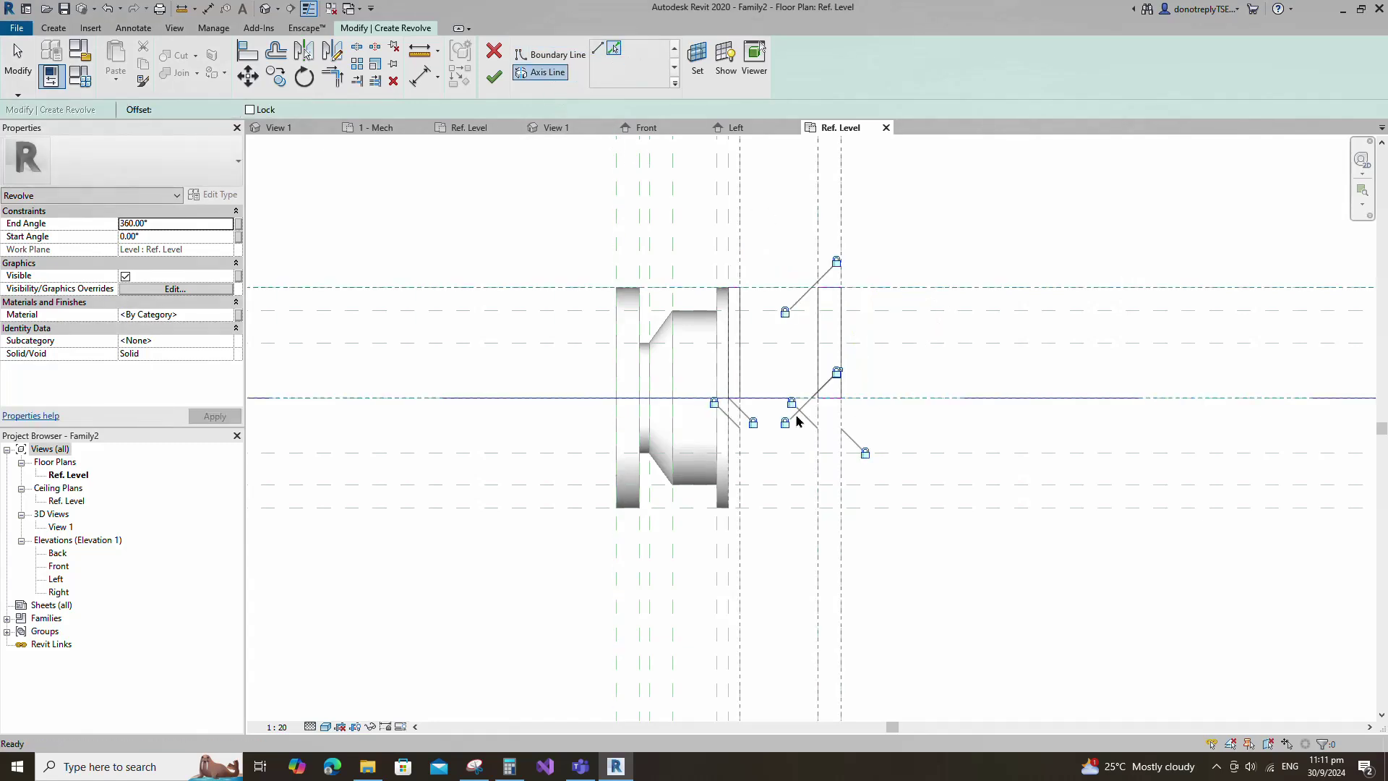
key(Escape)
click(494, 79)
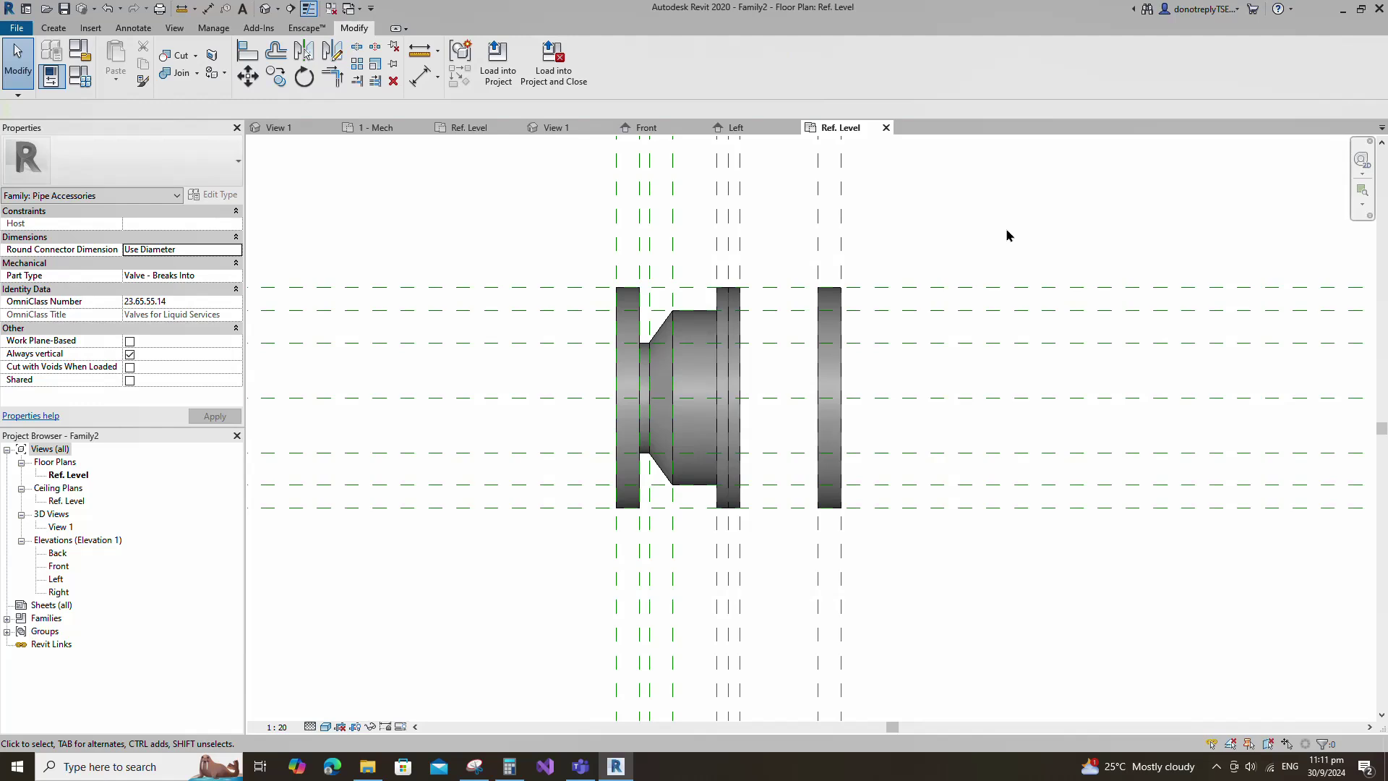
Start a Revolve and sketch a thin rectangle about 53.5 by 6 mm between the two new flanges, below the second upper reference plane
click(50, 28)
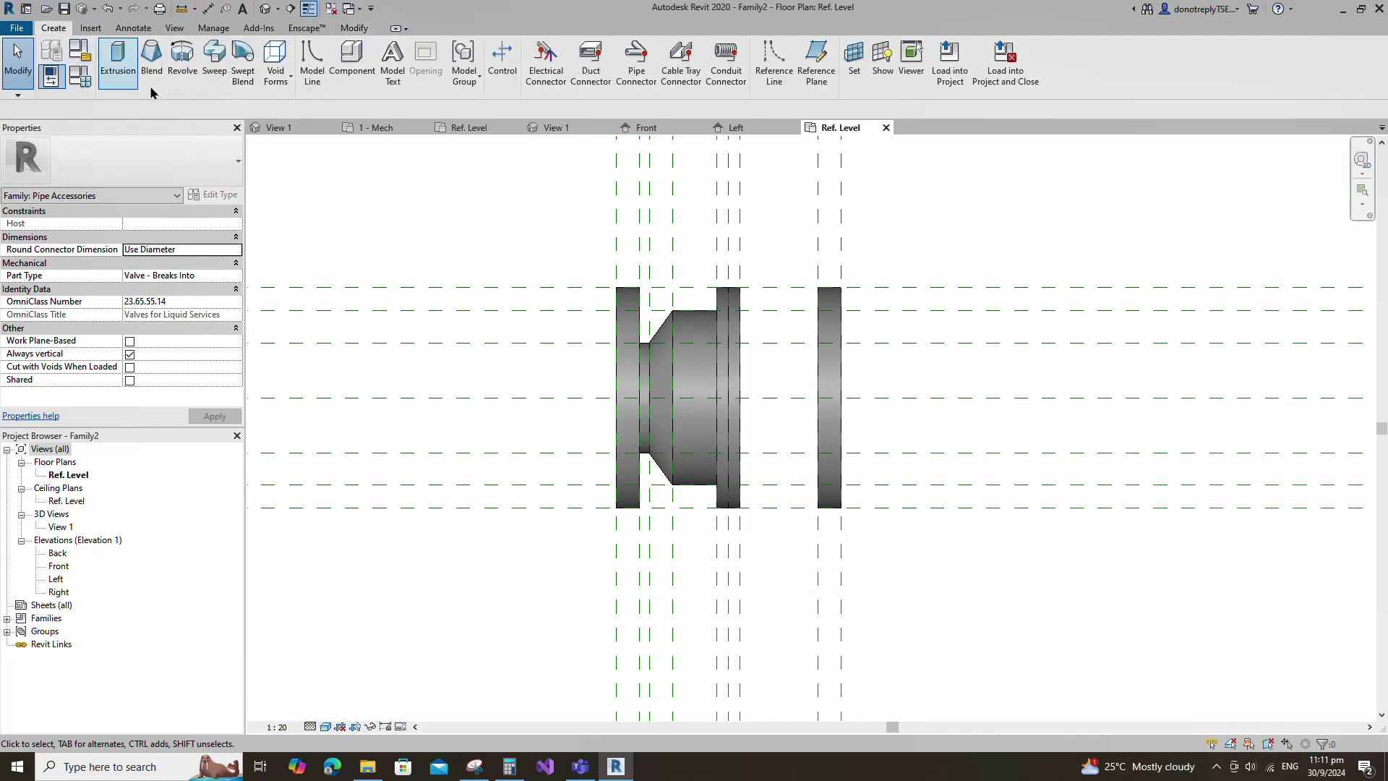
click(183, 59)
click(616, 50)
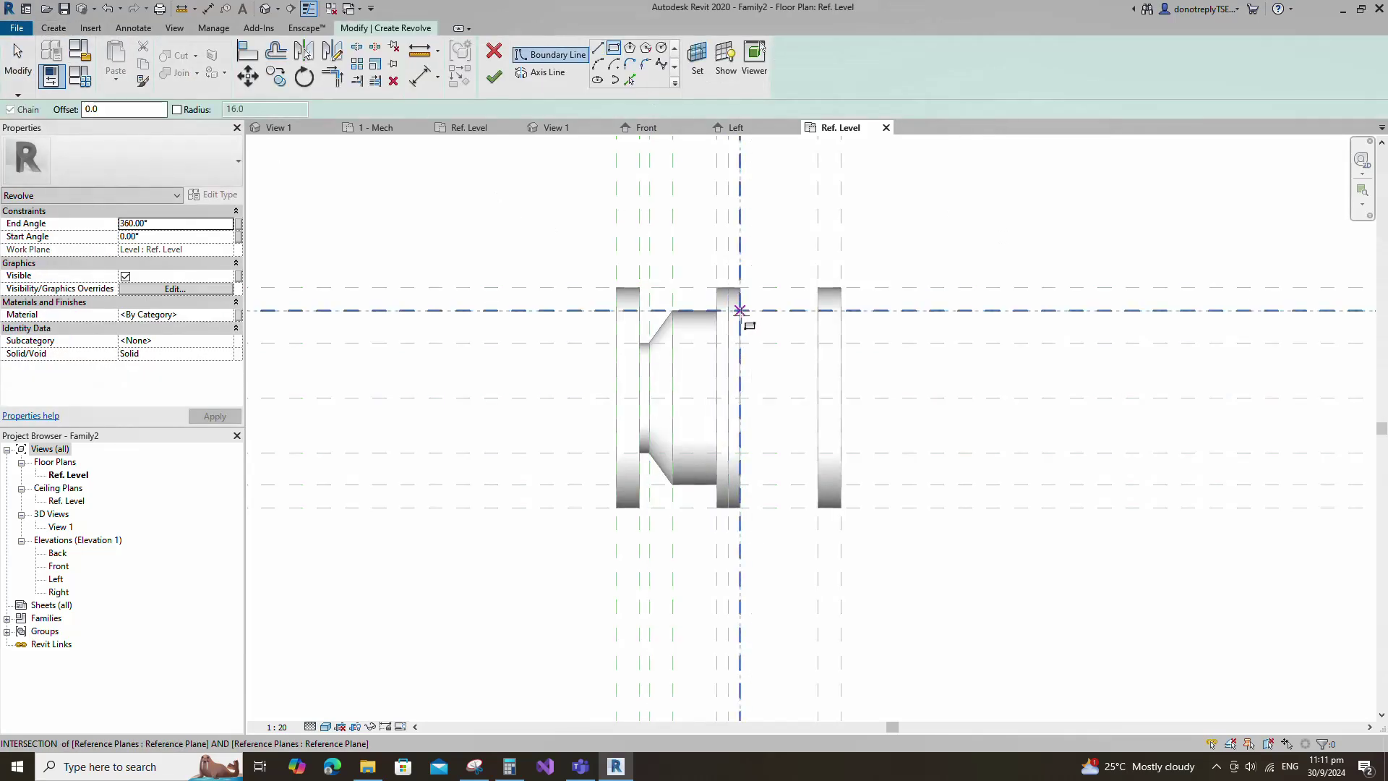
click(739, 311)
click(817, 318)
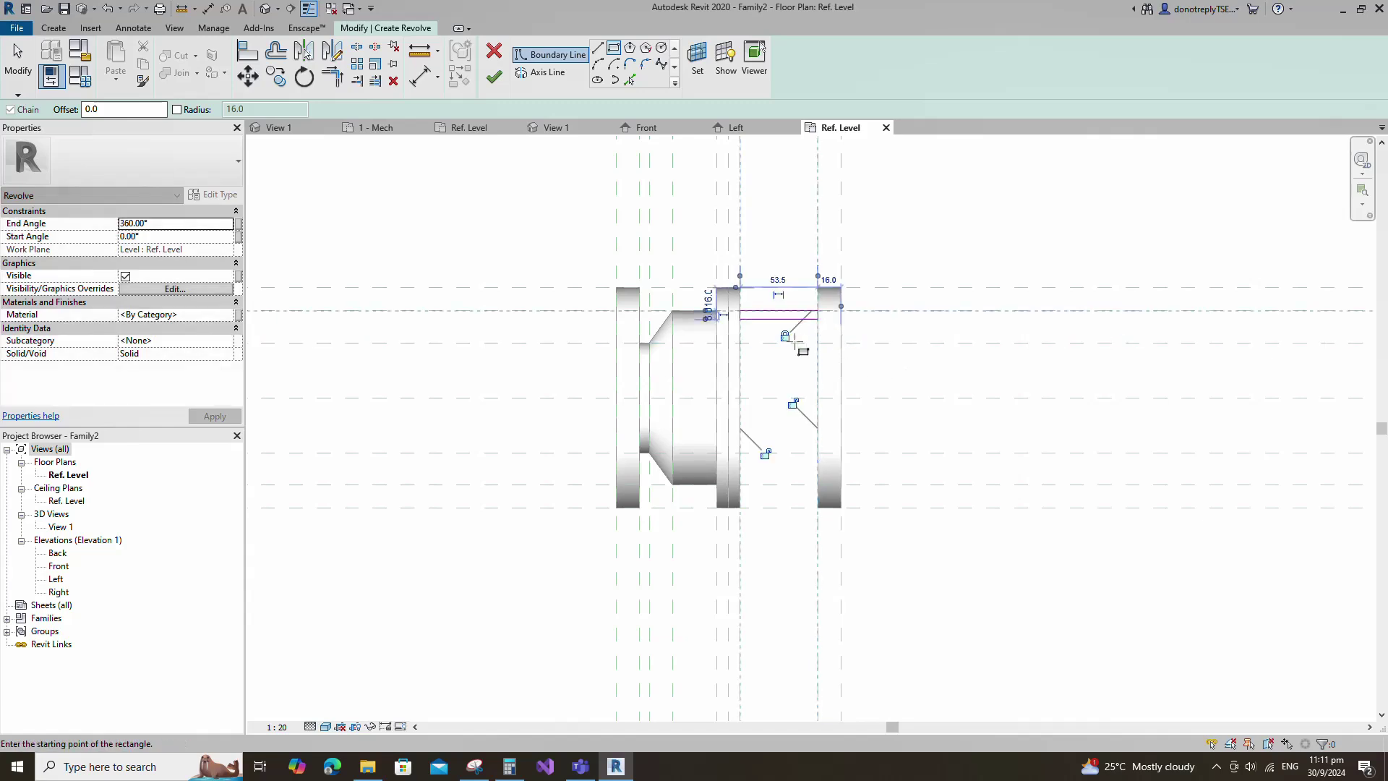
Dimension the thin rectangle's thickness from the second upper reference plane to its lower edge
key(d)
key(i)
click(826, 311)
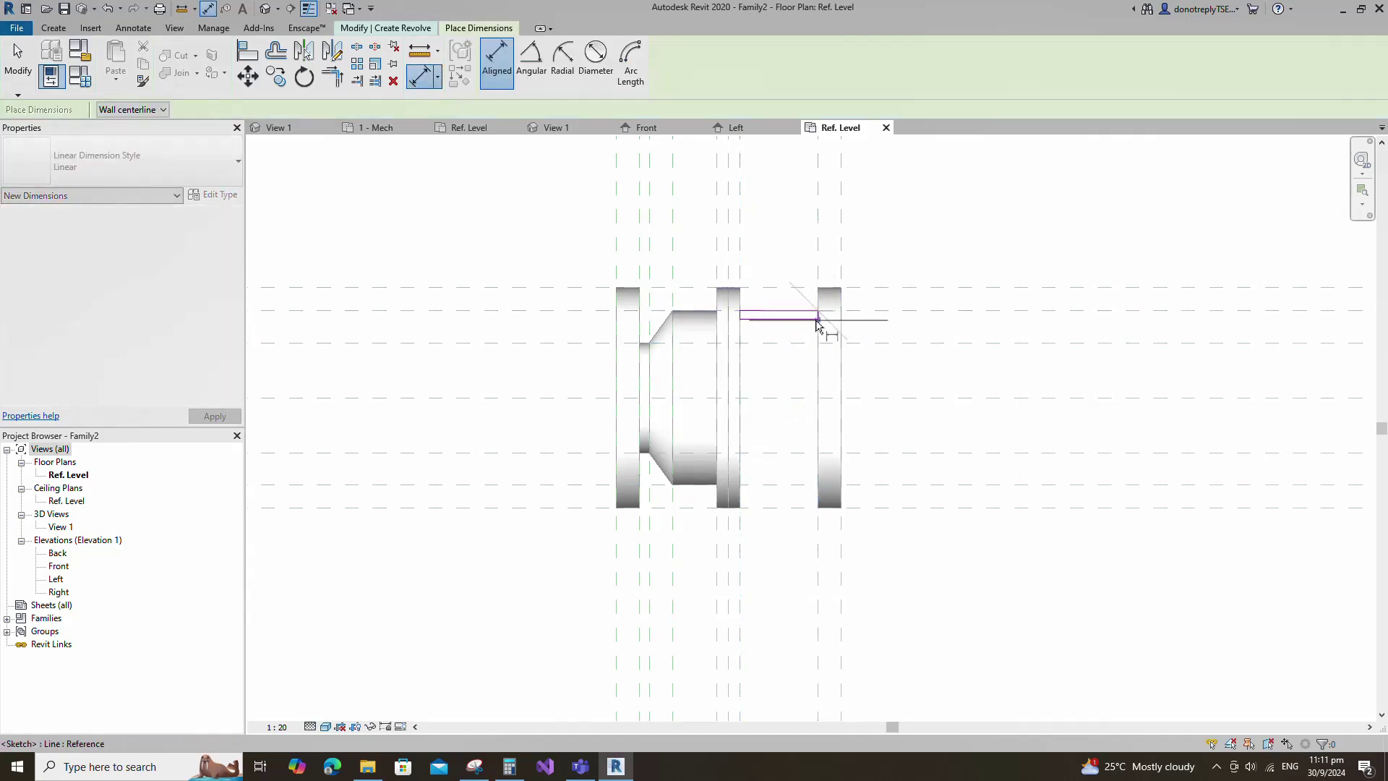
click(815, 319)
click(1154, 250)
key(Escape)
key(Escape)
Set the thin rectangle's thickness dimension to 5 mm
click(777, 319)
click(1091, 316)
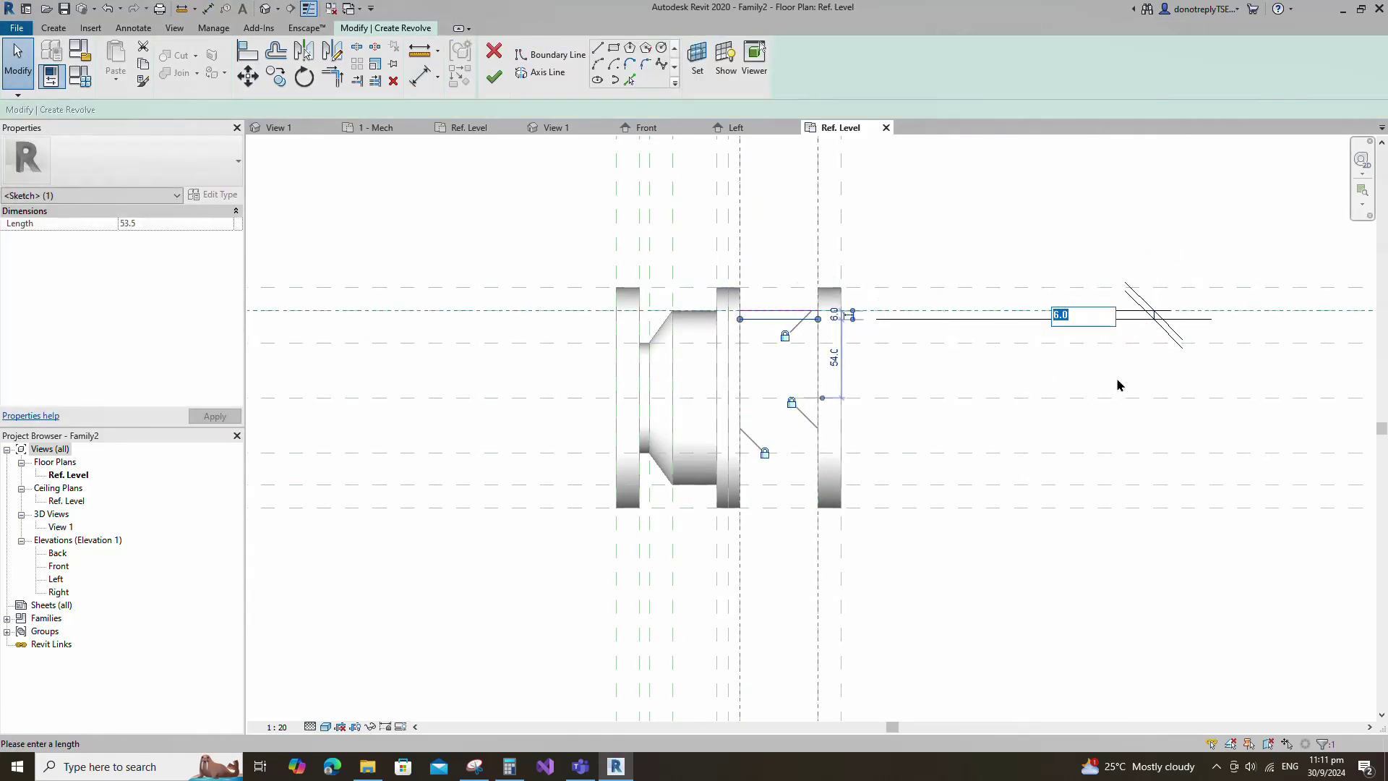
text(5)
click(1090, 428)
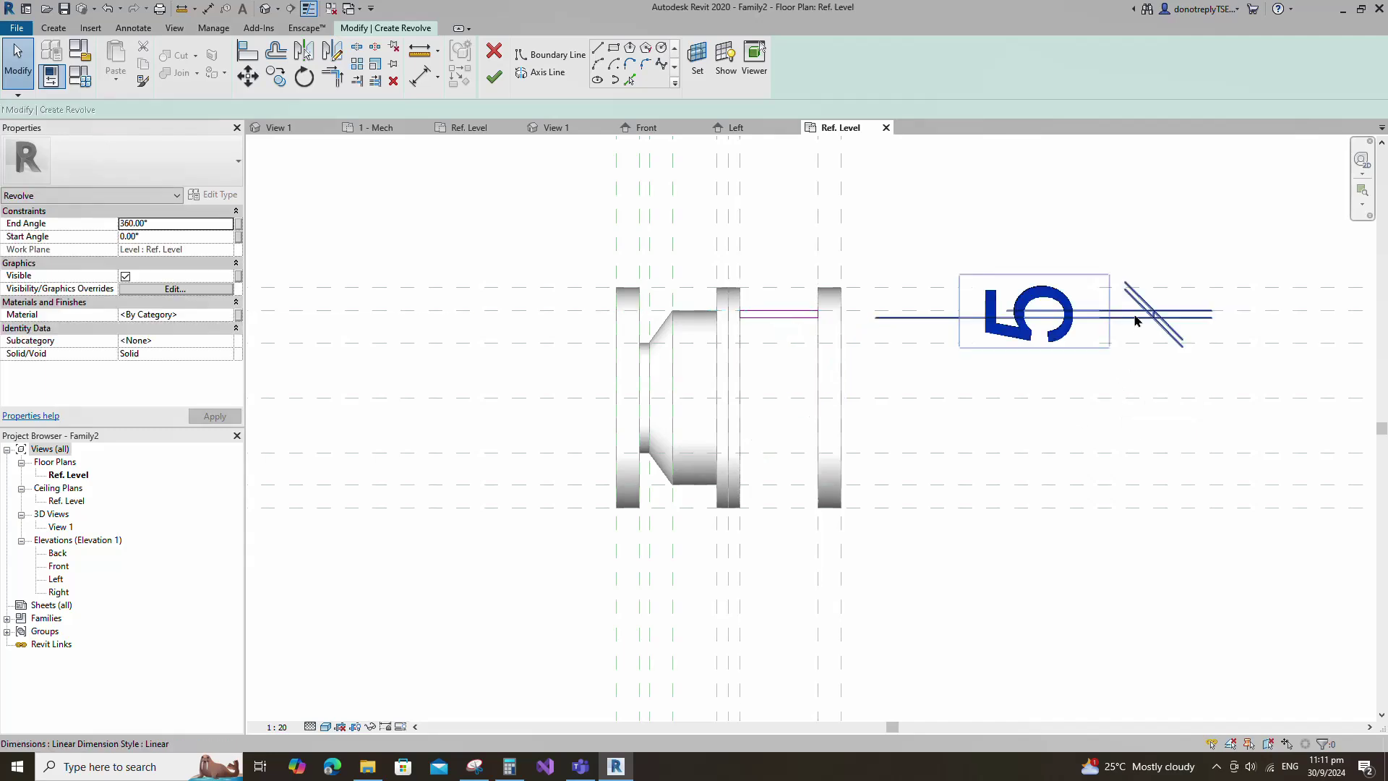
click(1137, 319)
scroll(1074, 334, down, 5)
key(Escape)
scroll(1103, 372, up, 3)
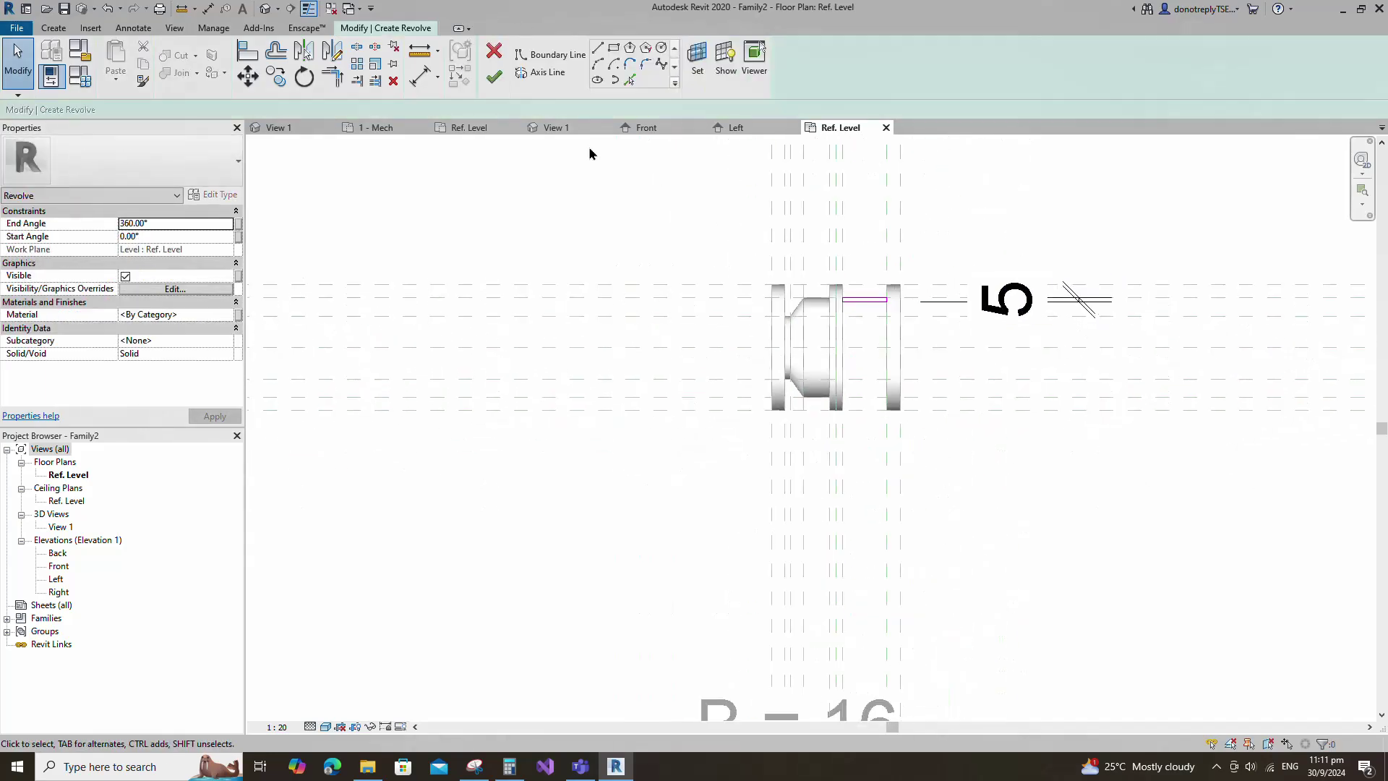
Pick the Center (Front/Back) plane as the axis and finish the thin-walled revolve between the flanges
click(547, 73)
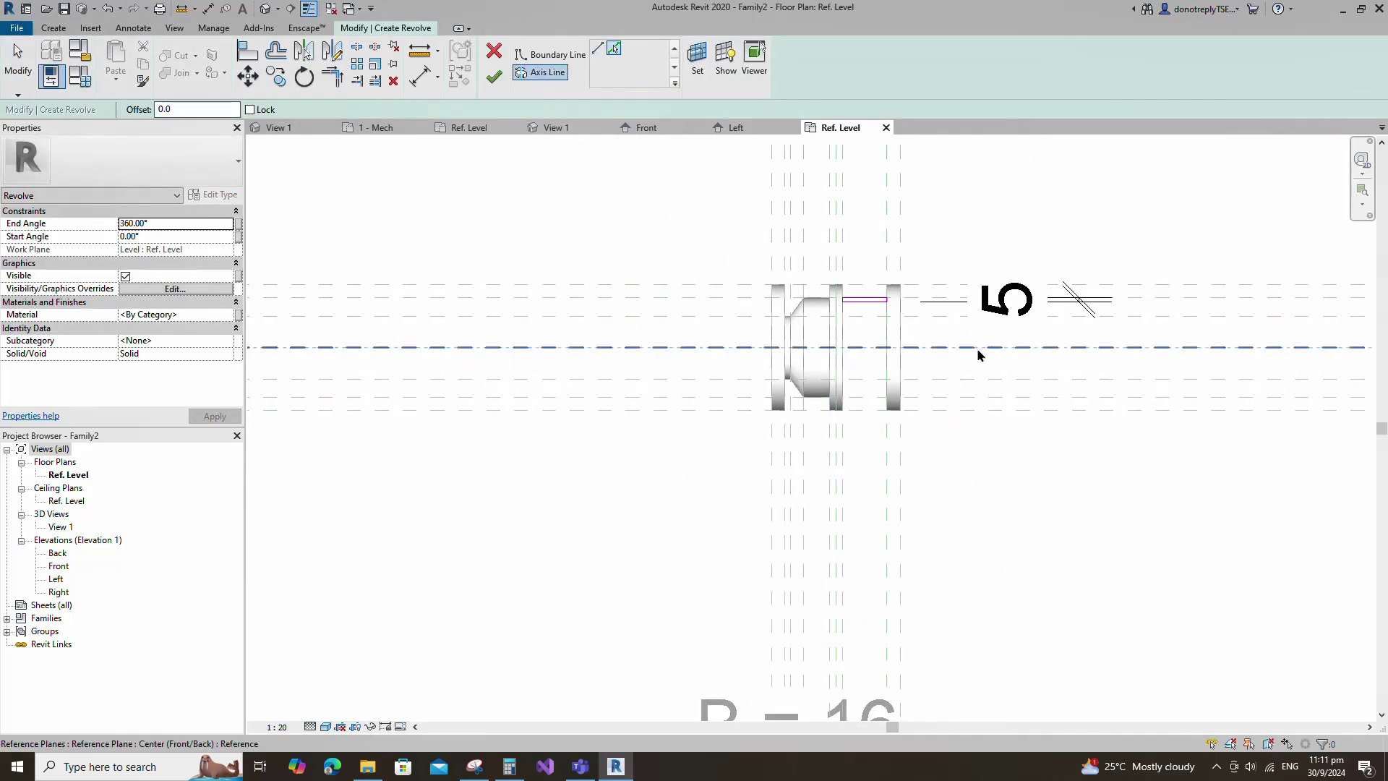
click(835, 324)
click(494, 76)
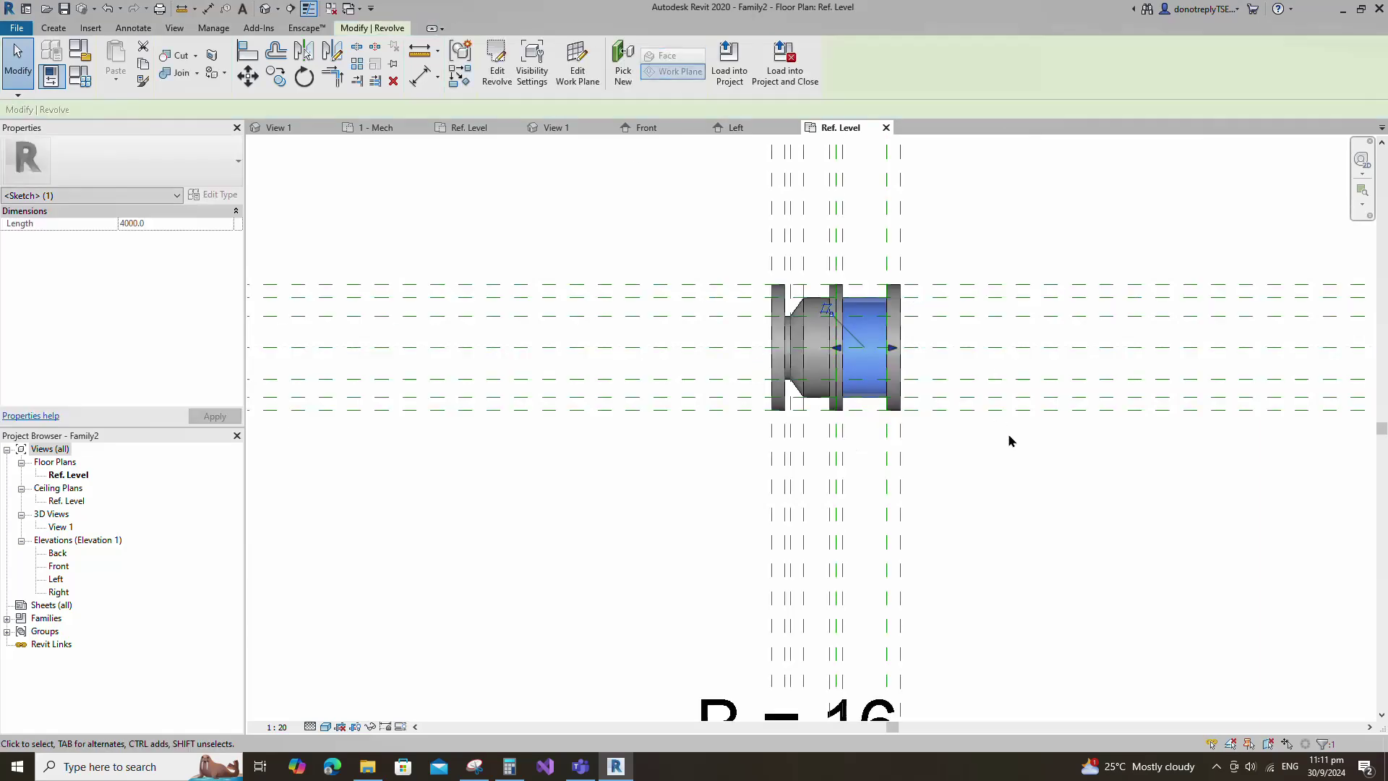
click(1009, 438)
Open the 3D view View 1 and set it to the Shaded visual style and Fine detail level
double_click(60, 526)
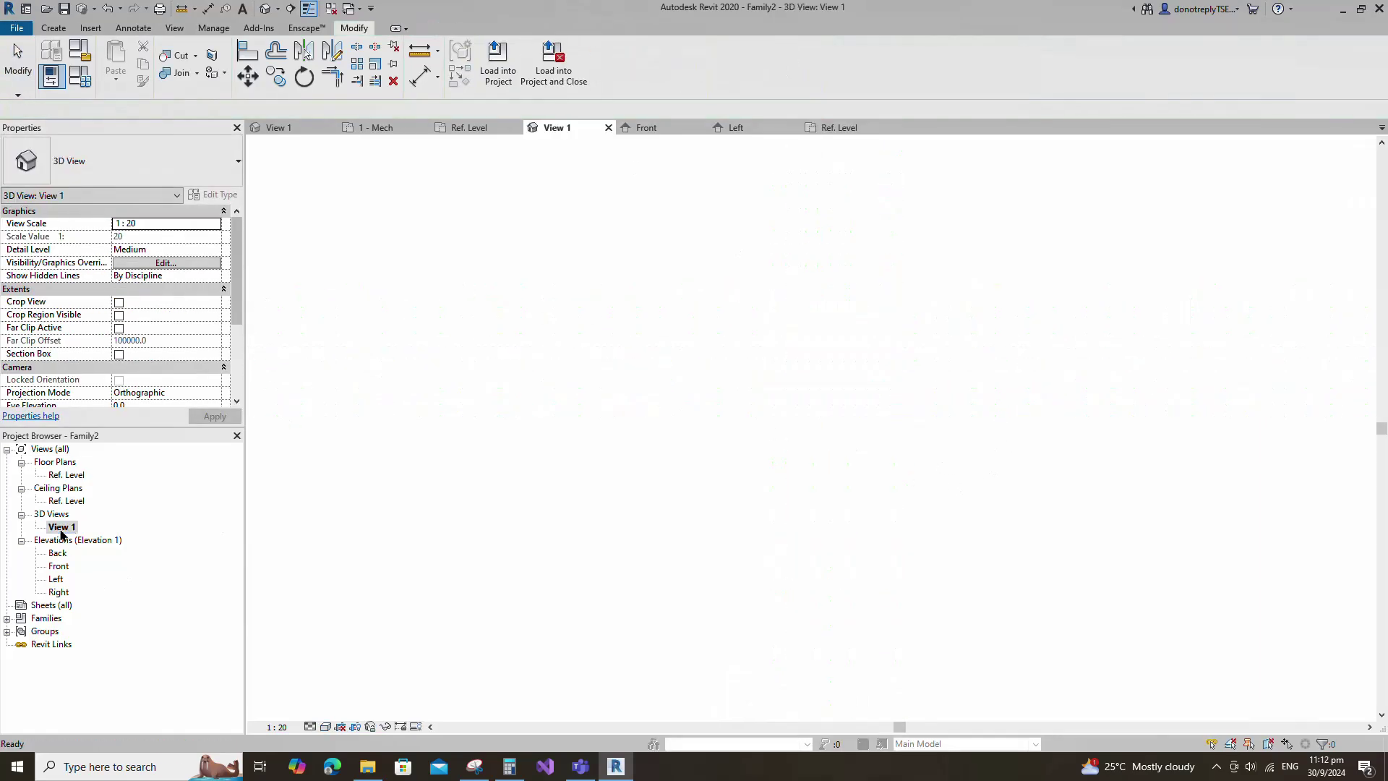
scroll(850, 463, down, 2)
mouse_move(1182, 499)
shift+middle_down()
mouse_move(1137, 597)
mouse_move(1013, 366)
mouse_move(889, 210)
mouse_move(1123, 492)
shift+middle_up()
click(326, 726)
click(348, 669)
click(312, 726)
click(329, 711)
scroll(1123, 492, down, 2)
Associate the thin-walled cylinder's material with a new type parameter named Purporated Net
click(929, 474)
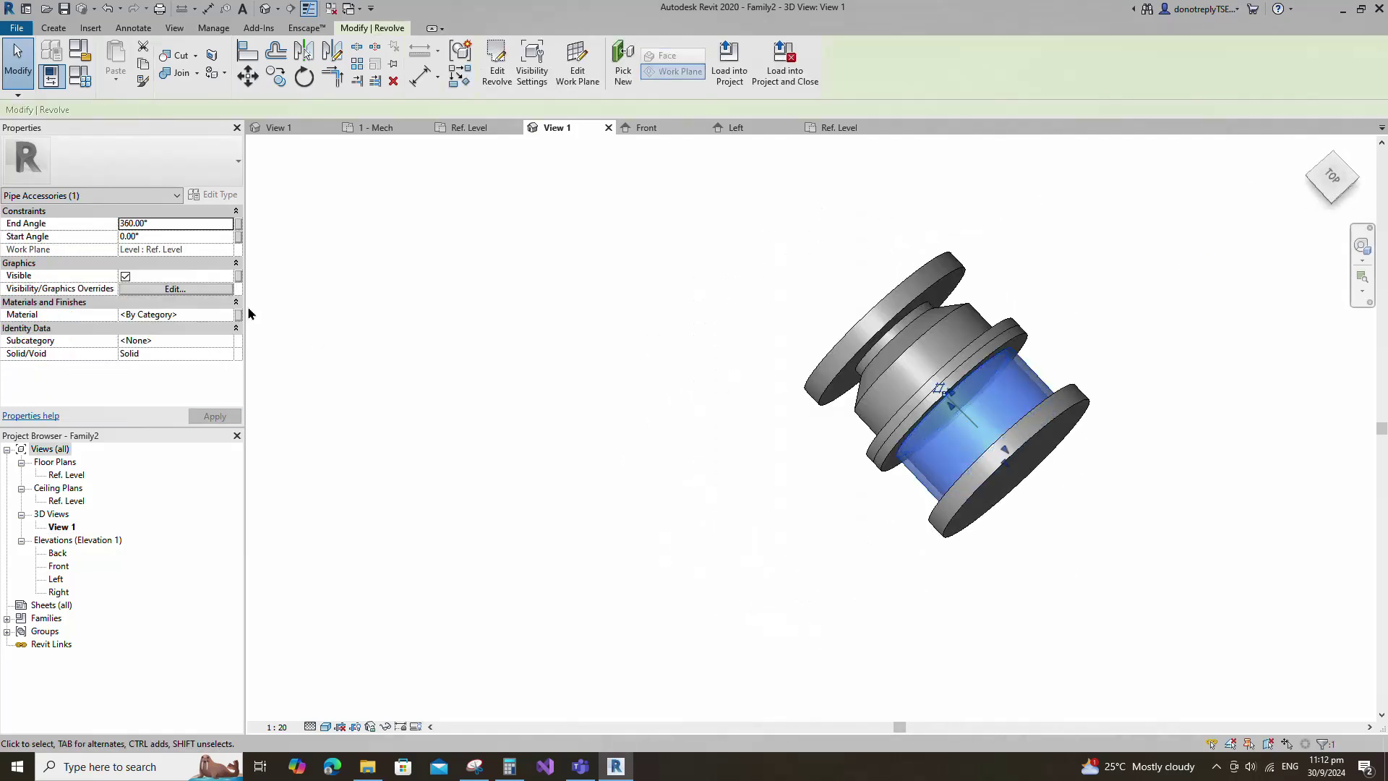
click(238, 314)
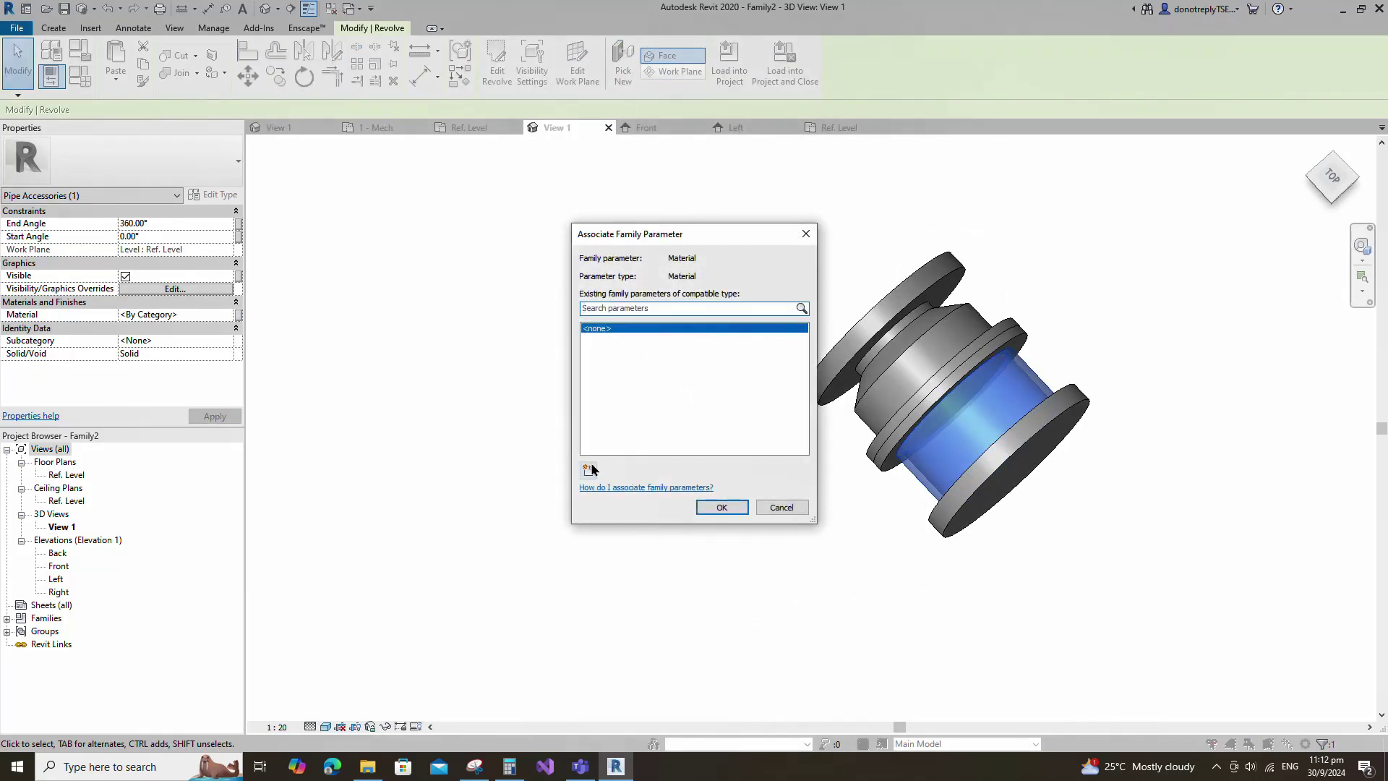
click(589, 469)
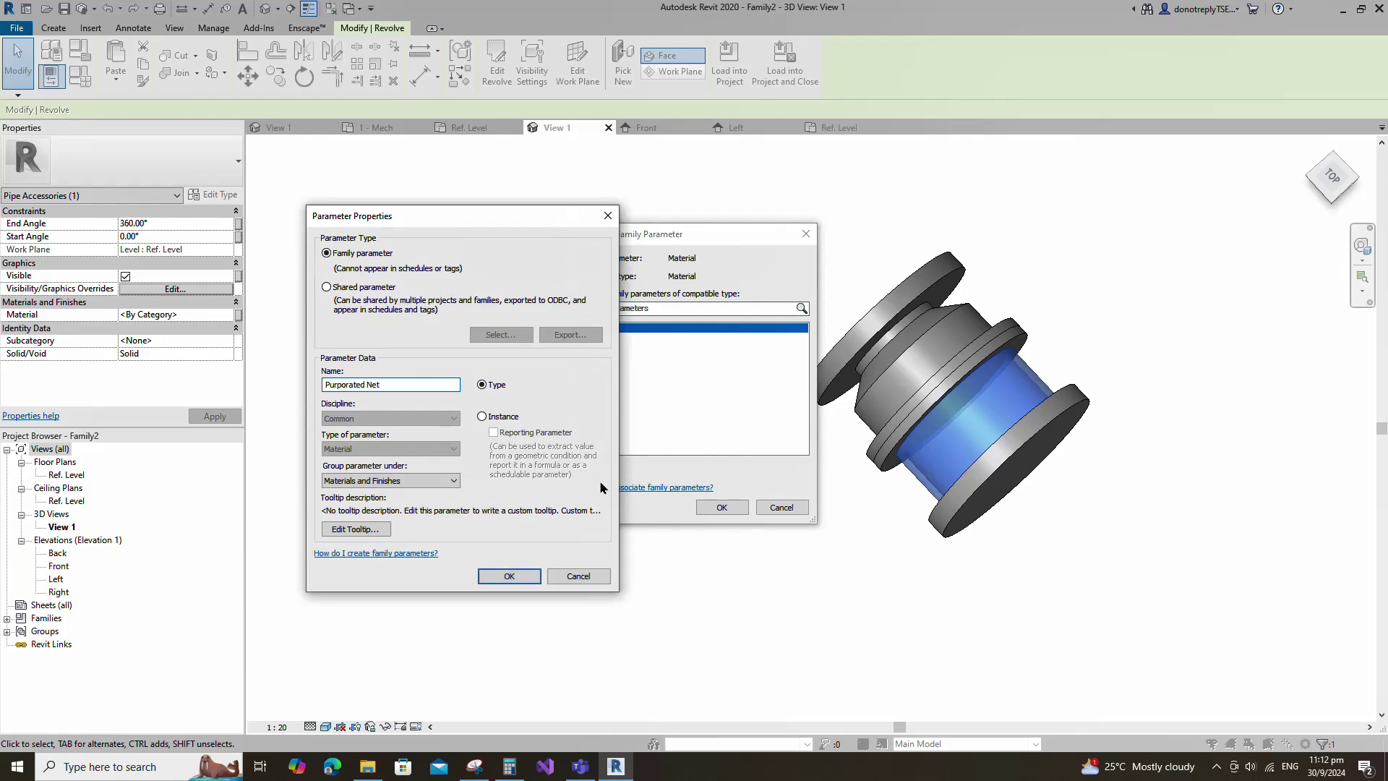
click(509, 576)
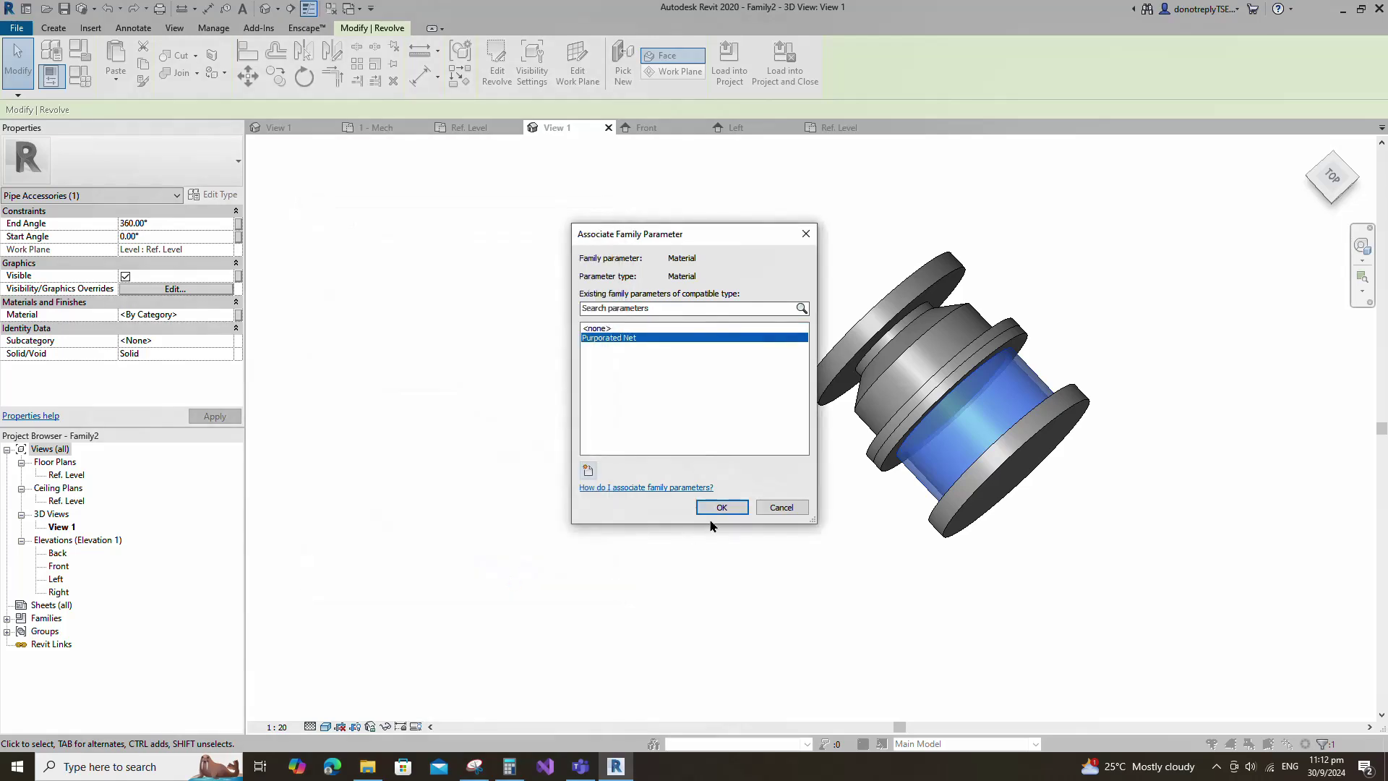
click(719, 508)
shift+middle_drag(716, 539, 565, 567)
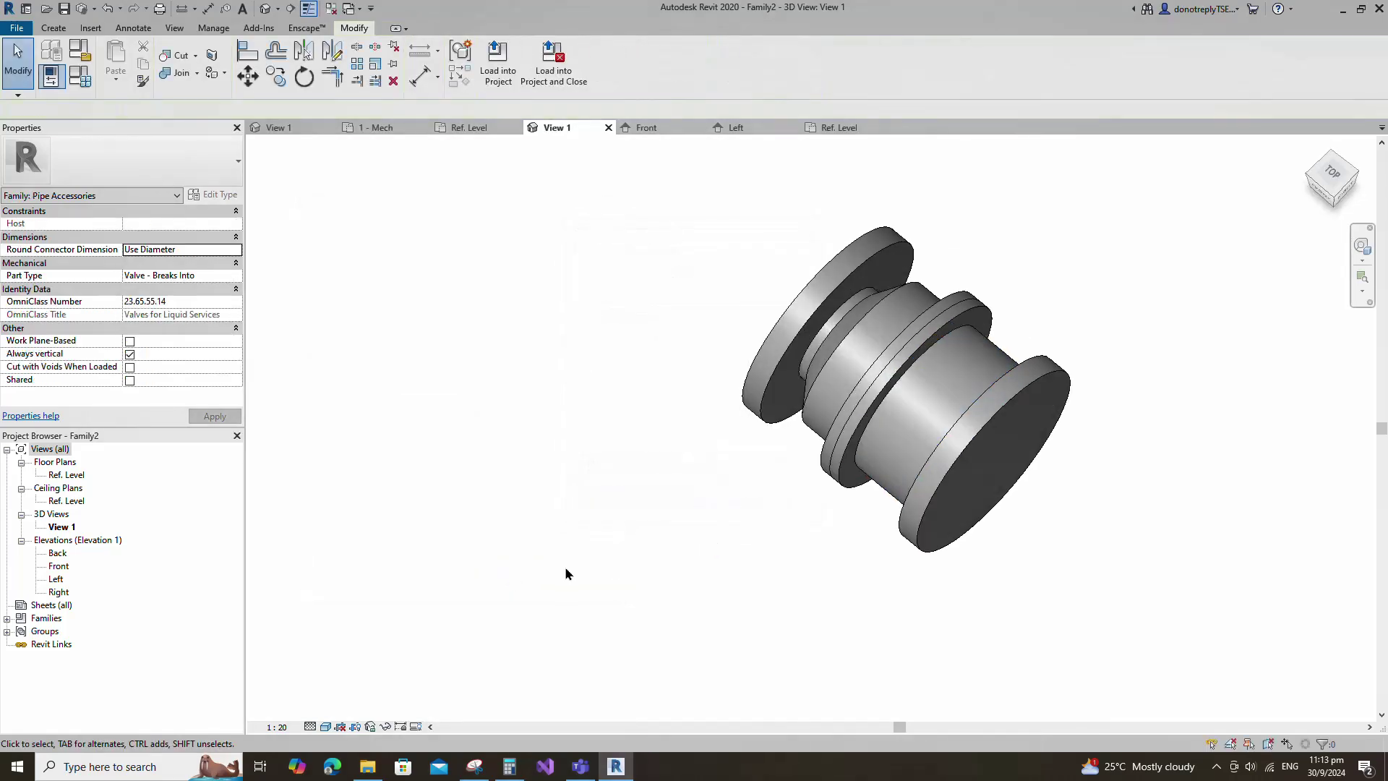
Create a new material named M-Net for the Purporated Net parameter in the family types
click(86, 86)
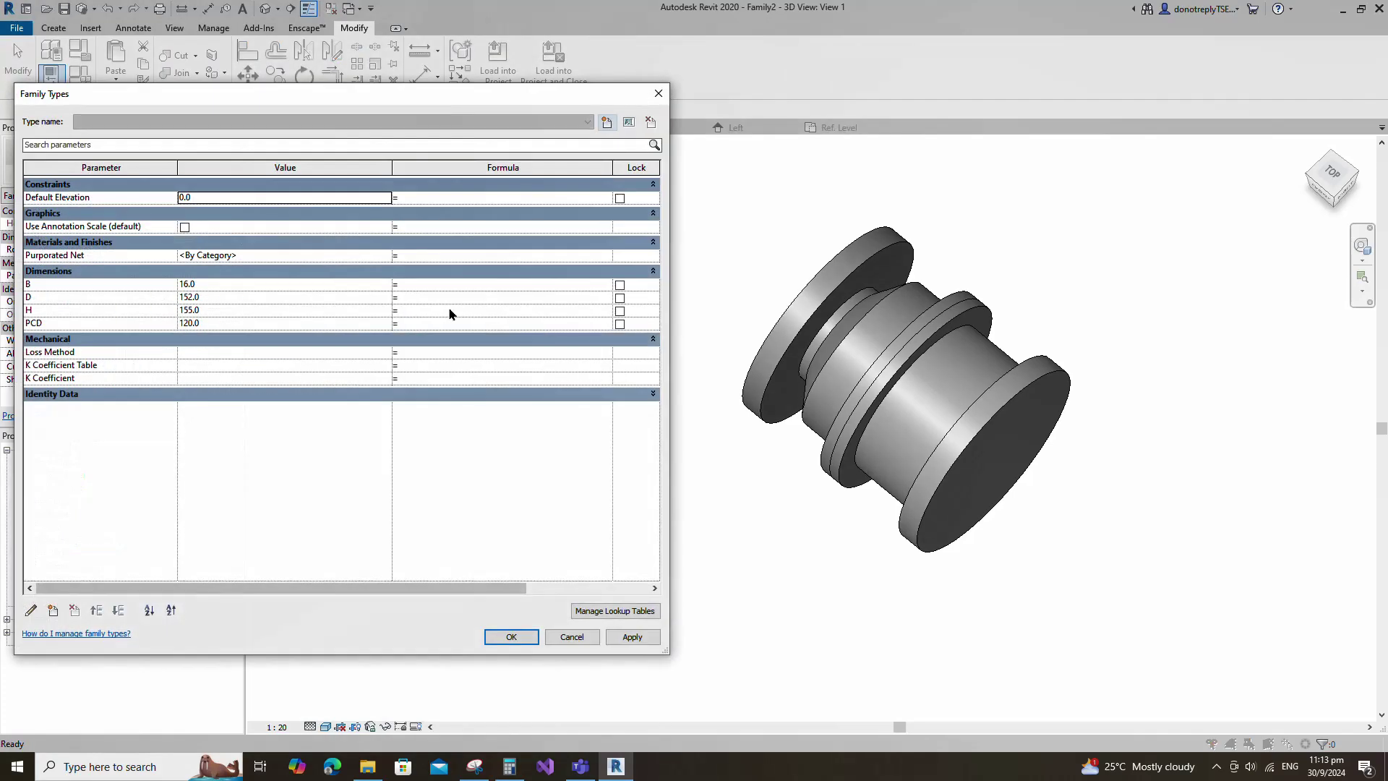
click(387, 257)
click(386, 256)
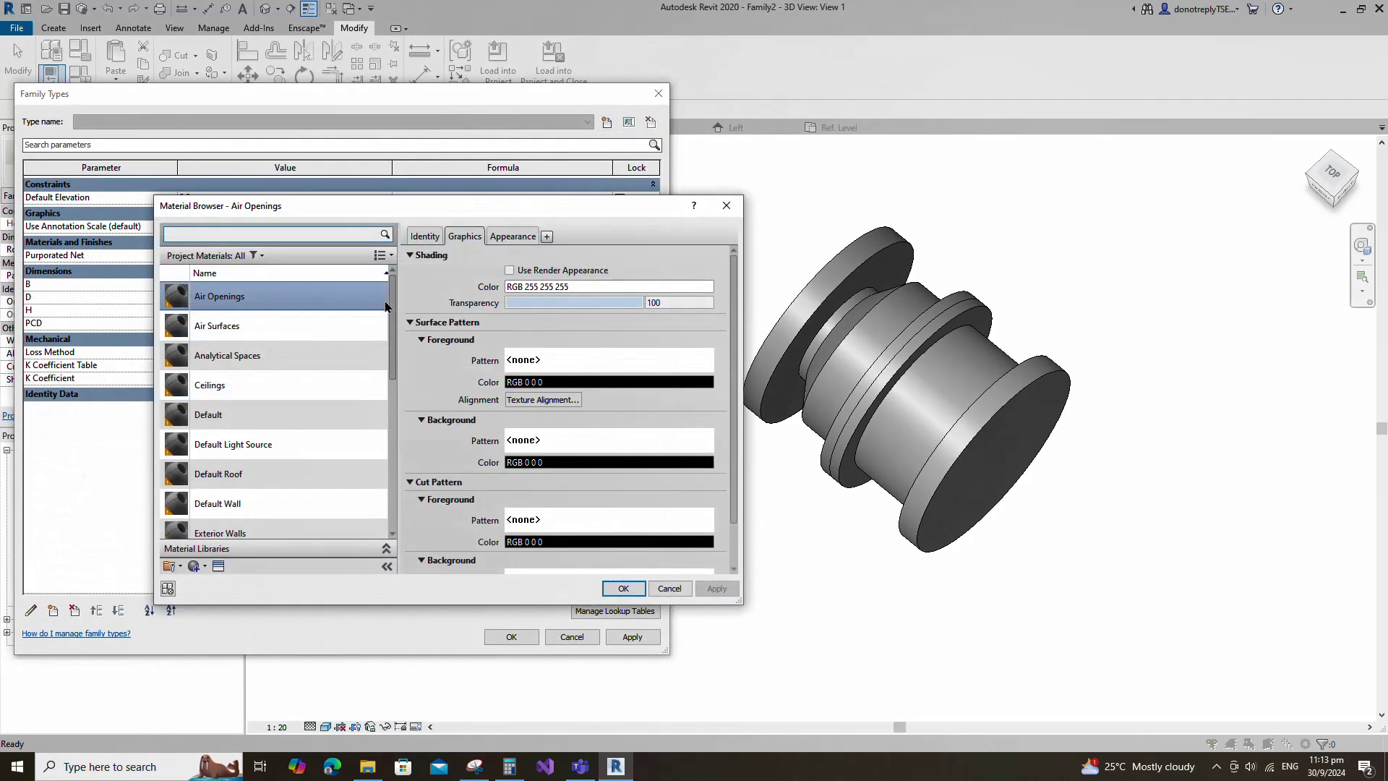
click(193, 566)
click(216, 580)
right_click(223, 404)
click(253, 445)
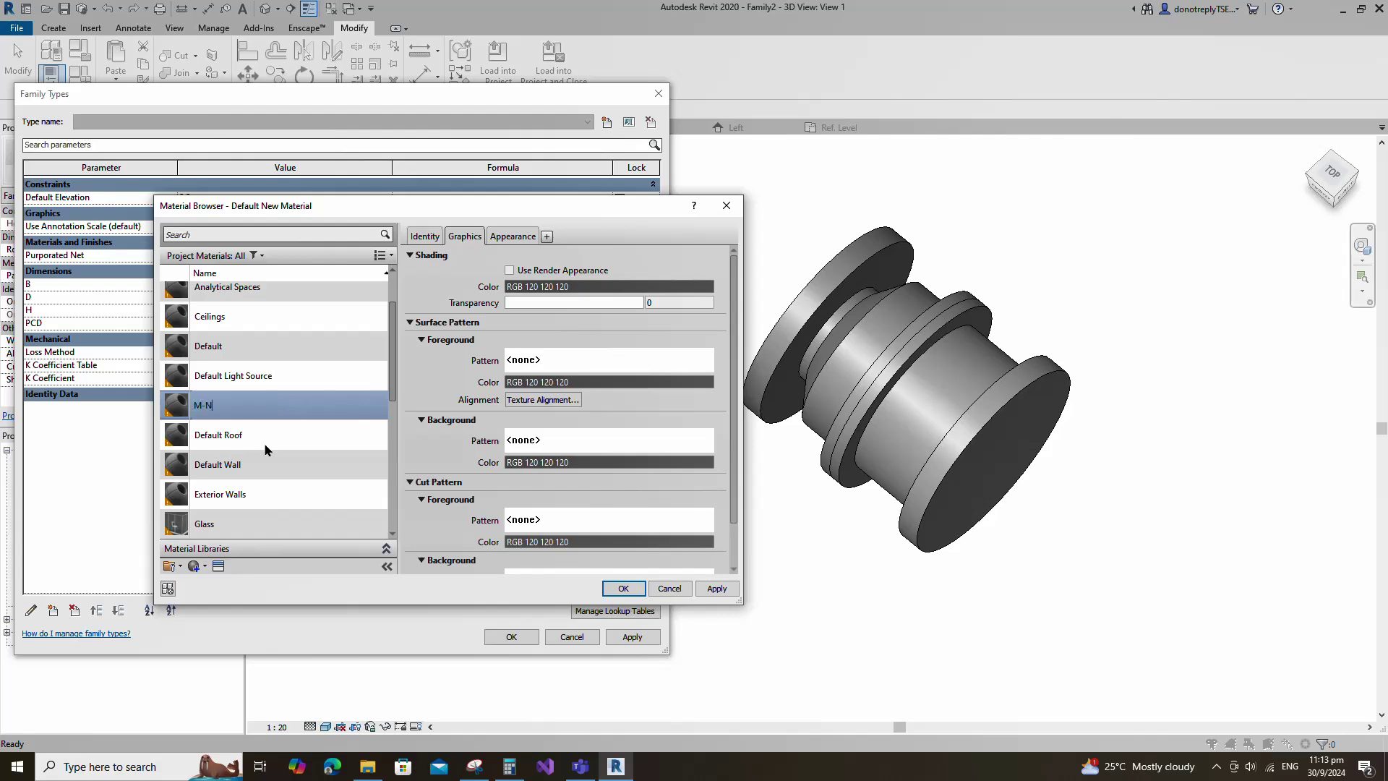
click(716, 588)
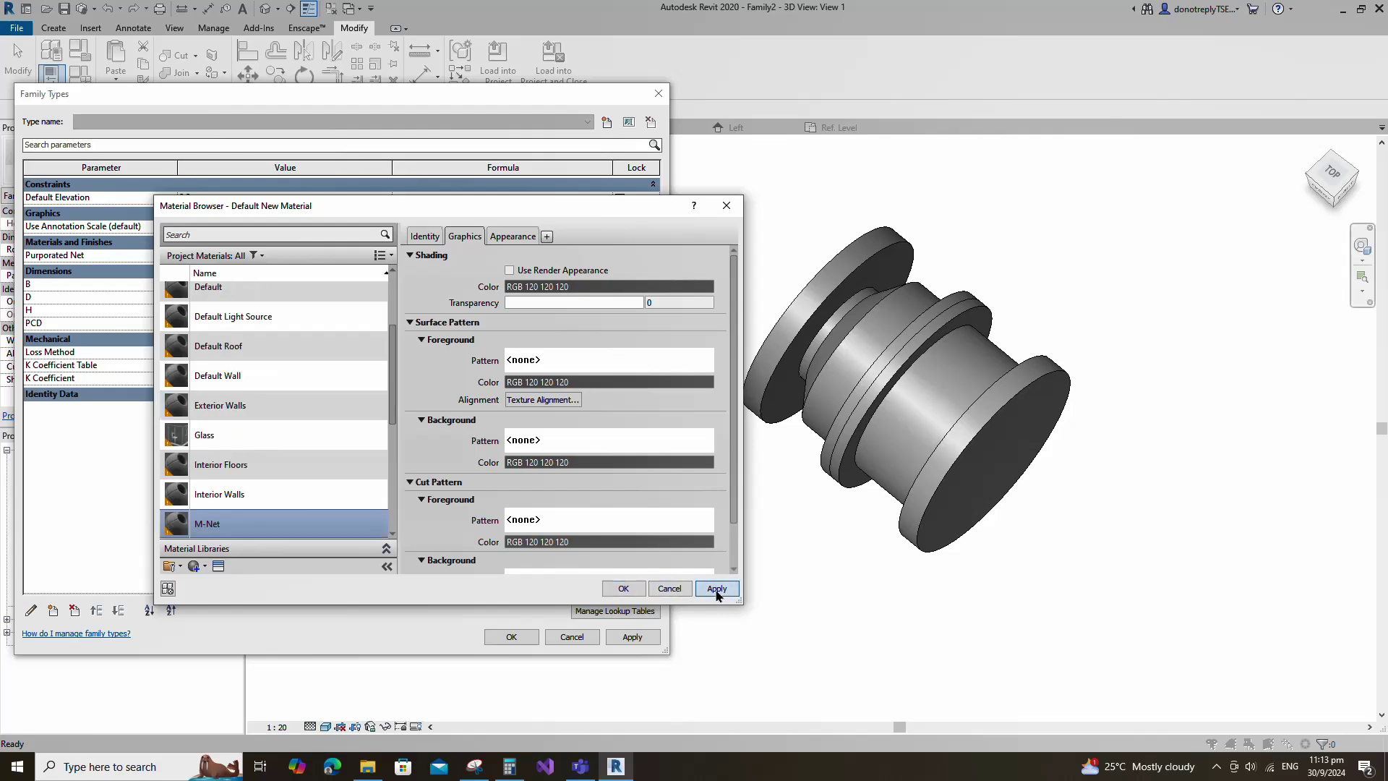
Replace M-Net's appearance with the Stainless Steel Mesh - Holes Large asset from the stainless metals in the Appearance Library
click(219, 565)
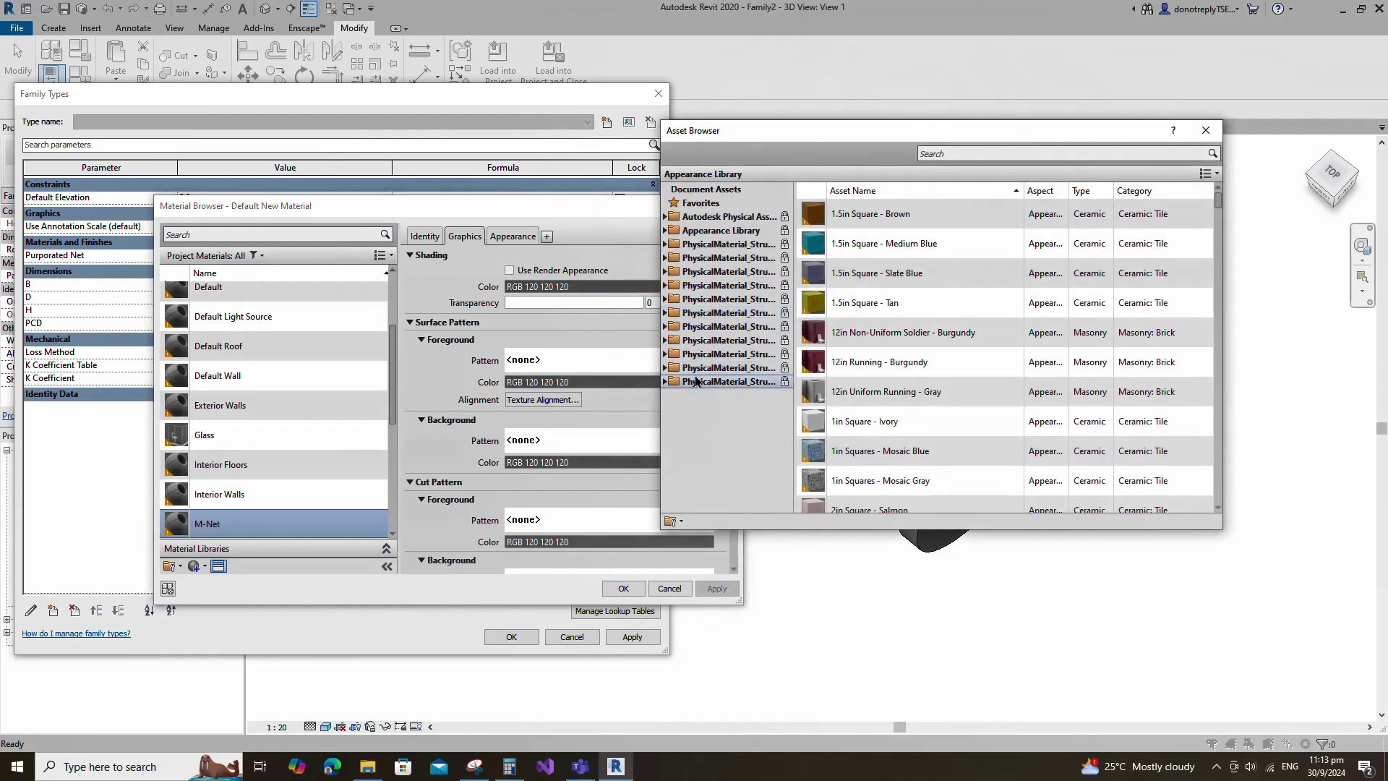
click(665, 231)
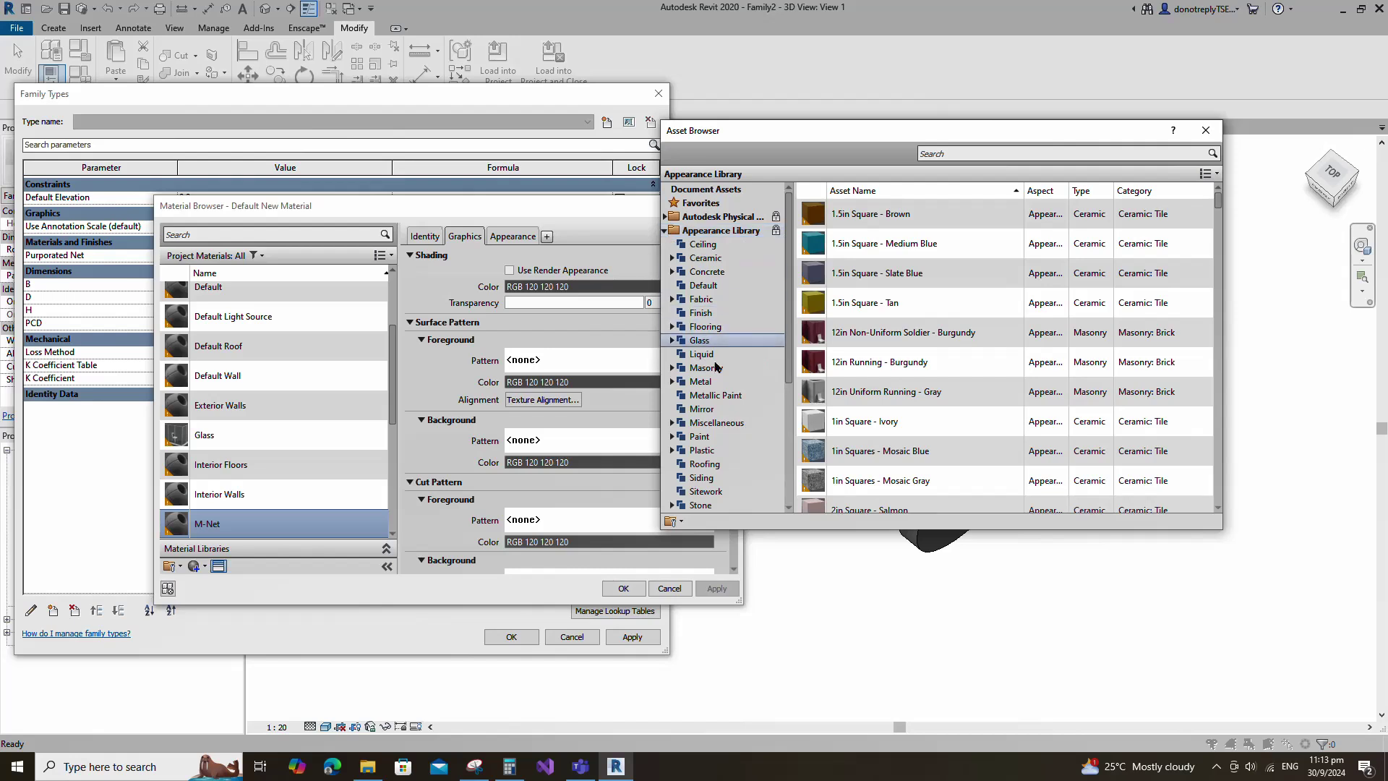
click(672, 381)
scroll(711, 447, down, 1)
click(717, 466)
scroll(1030, 402, down, 3)
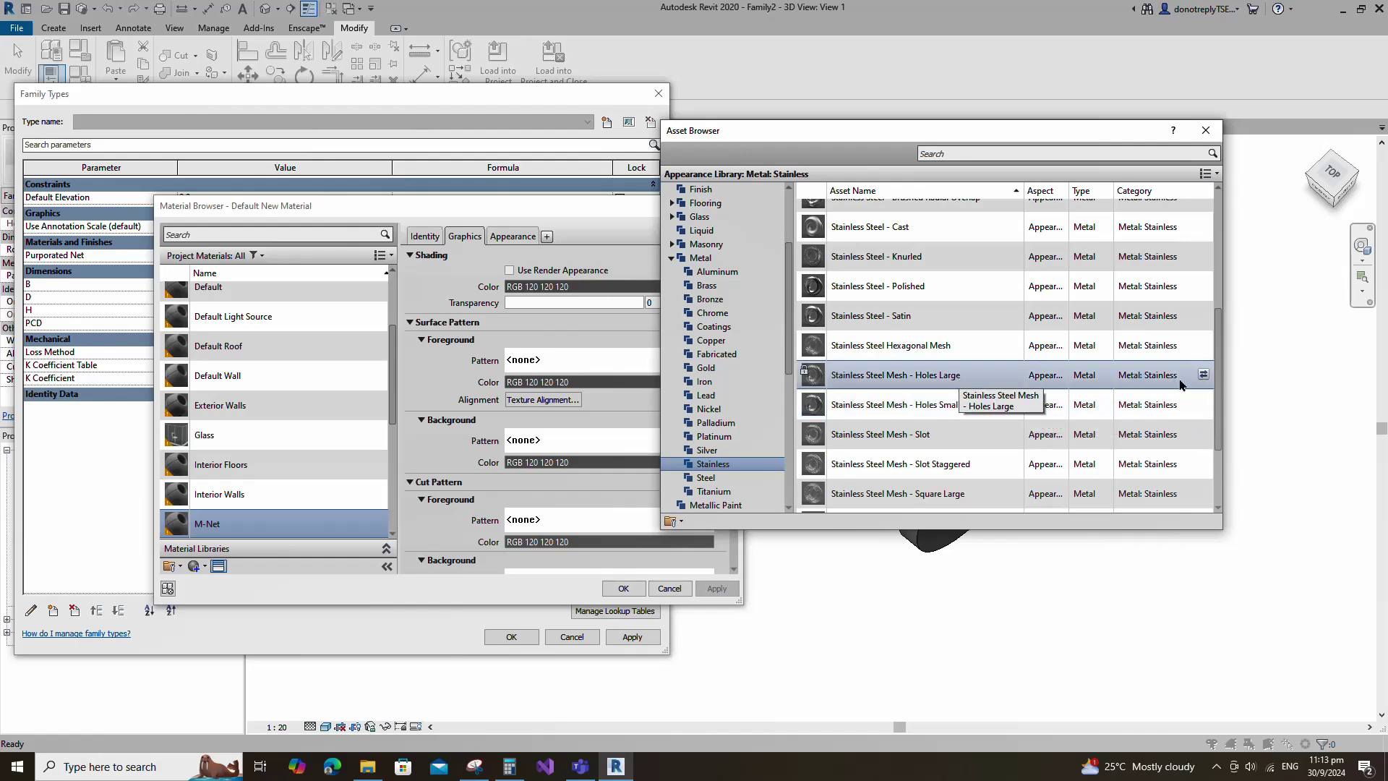
click(1204, 375)
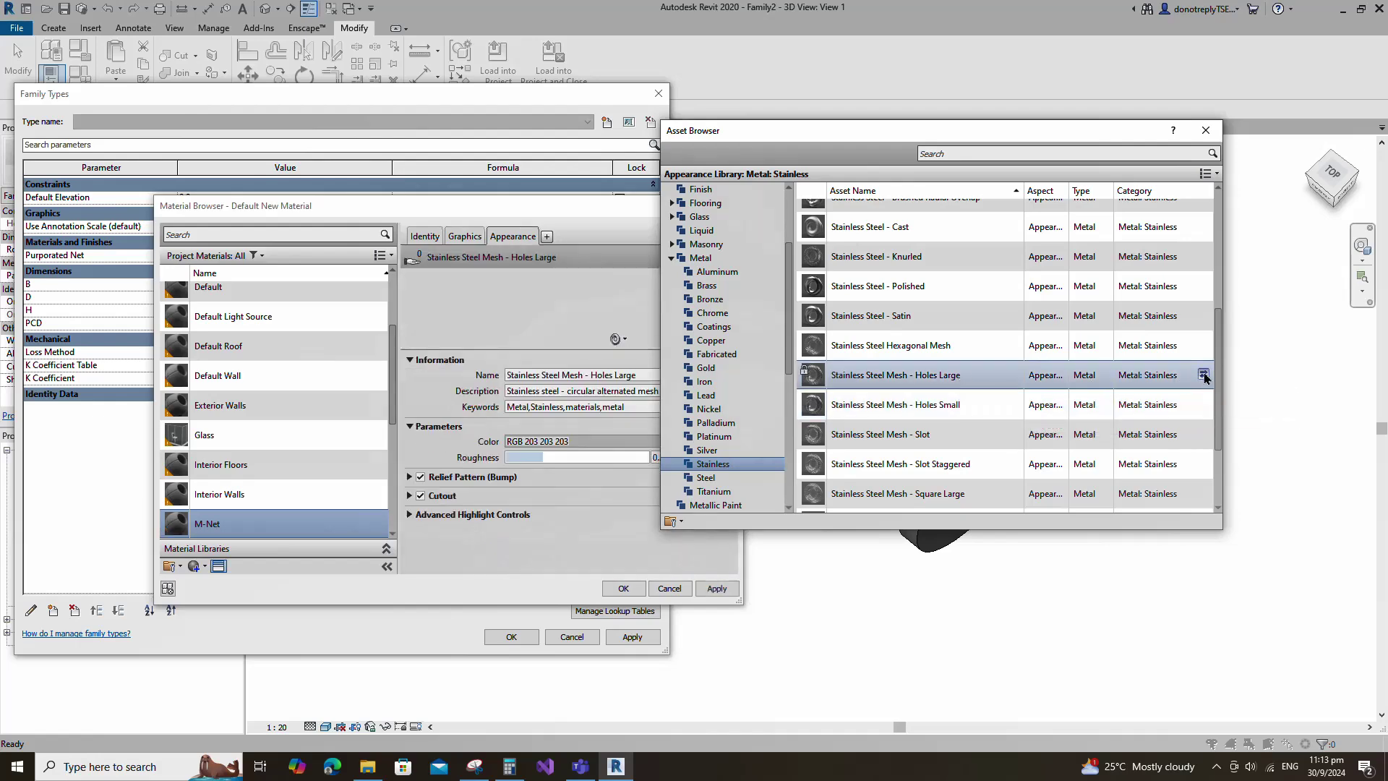
Enable Use Render Appearance for M-Net's shading and accept the material and family type changes
click(1202, 129)
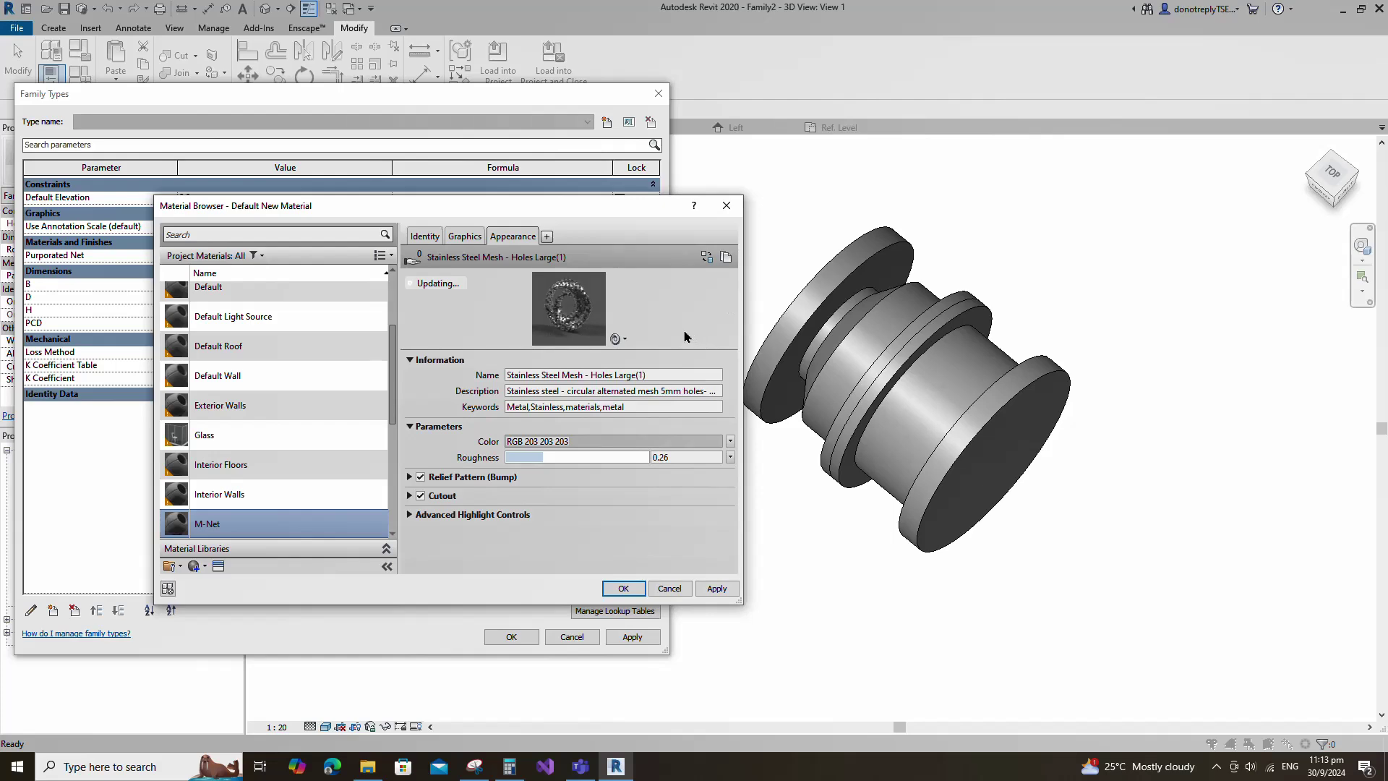
click(466, 237)
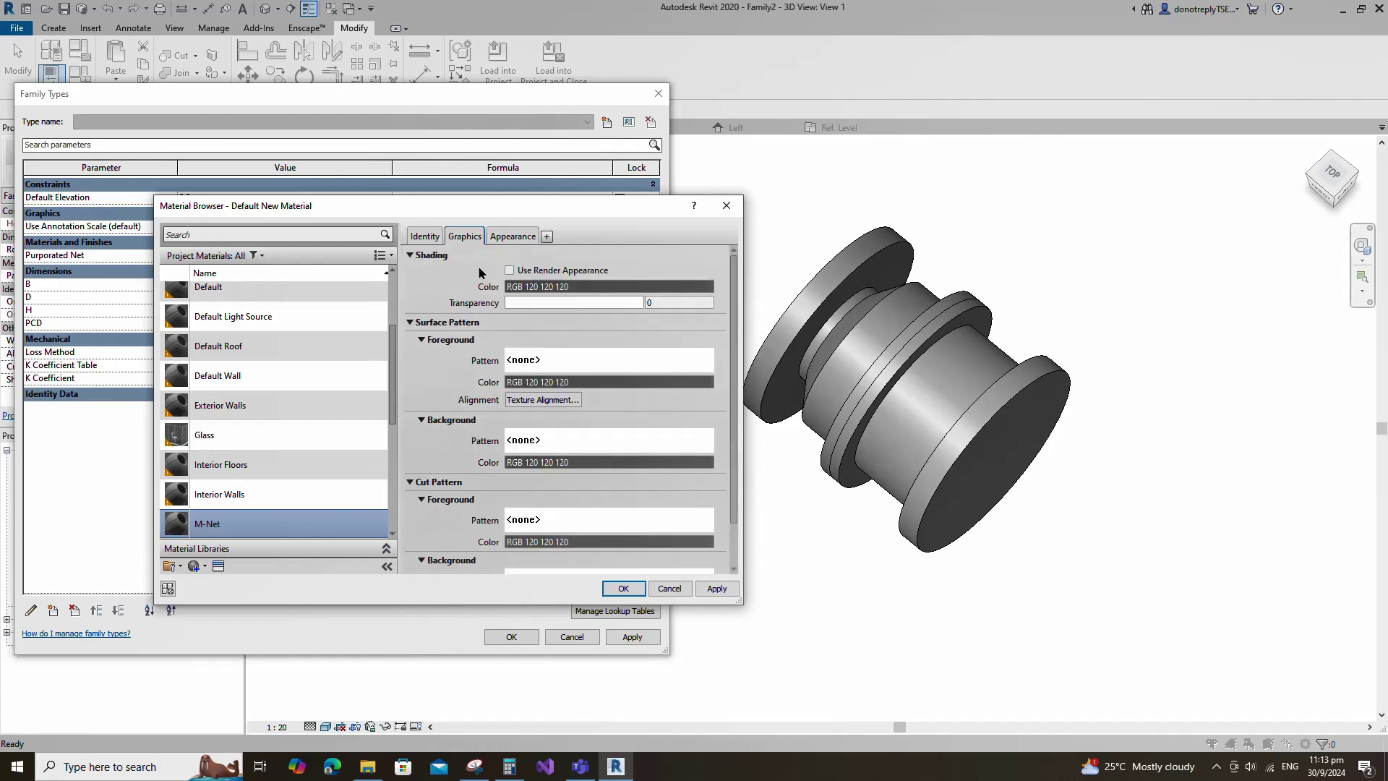
click(509, 272)
click(715, 588)
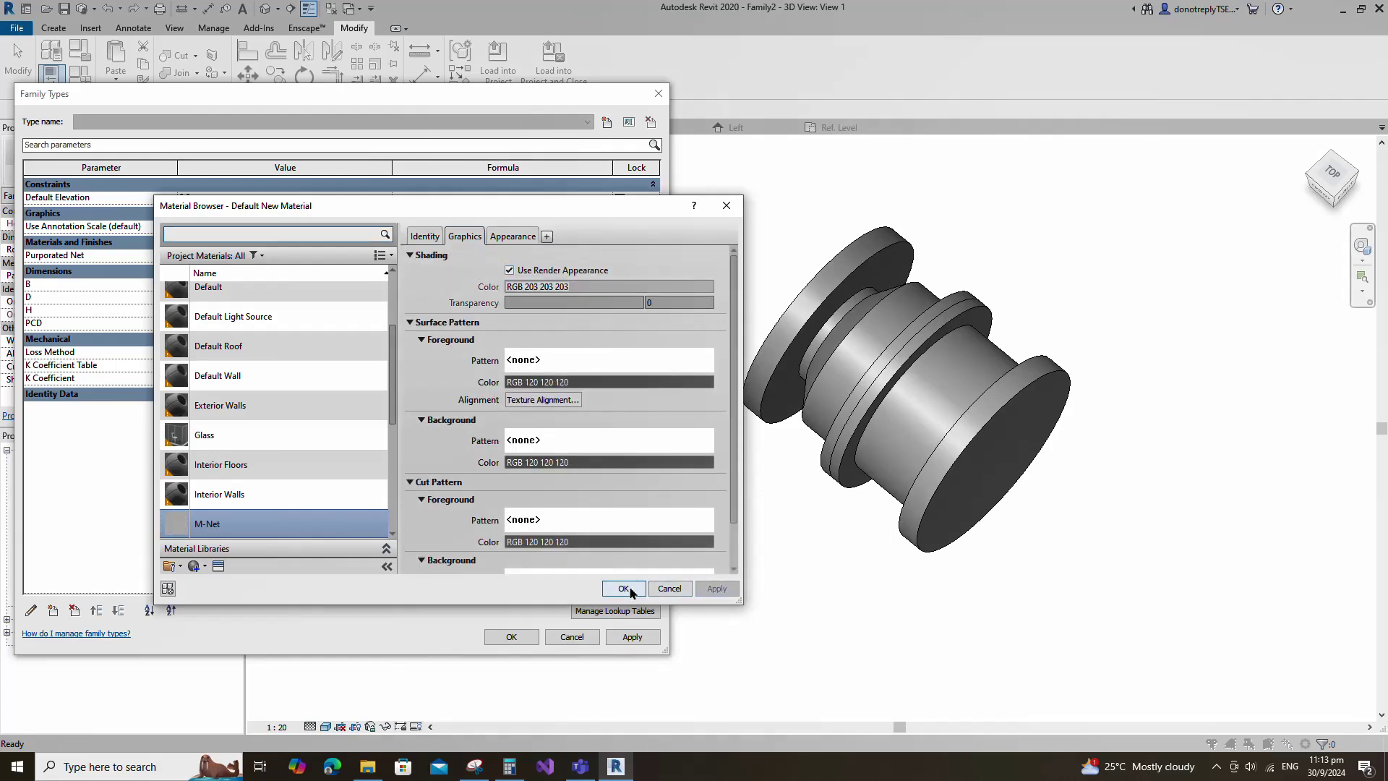
click(623, 588)
click(632, 636)
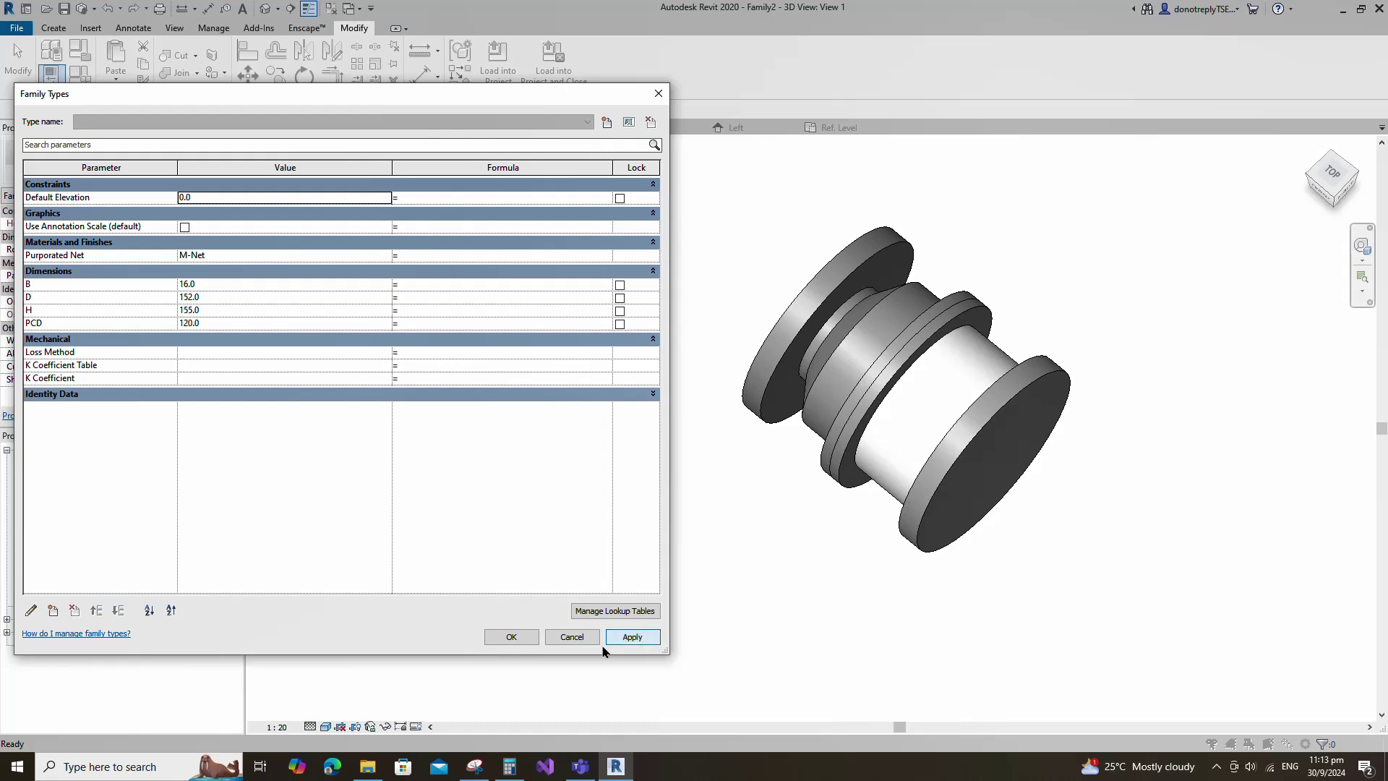
click(511, 637)
Set the 3D view to the Realistic visual style and inspect the mesh section
click(325, 726)
click(362, 697)
shift+middle_drag(1135, 514, 1209, 386)
scroll(1210, 386, up, 2)
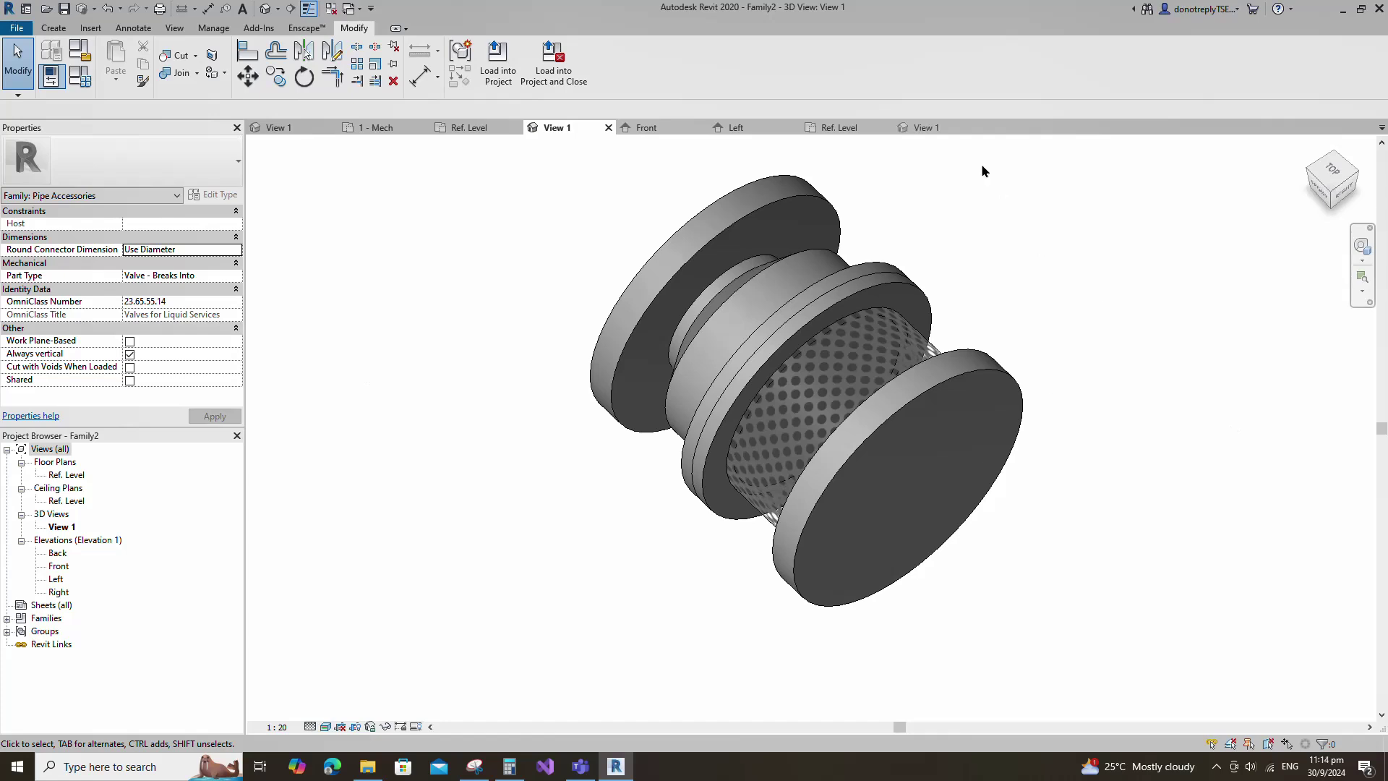
Load the Head of Hex Bolt (M10-M100)_Face Base family into Family2
click(939, 130)
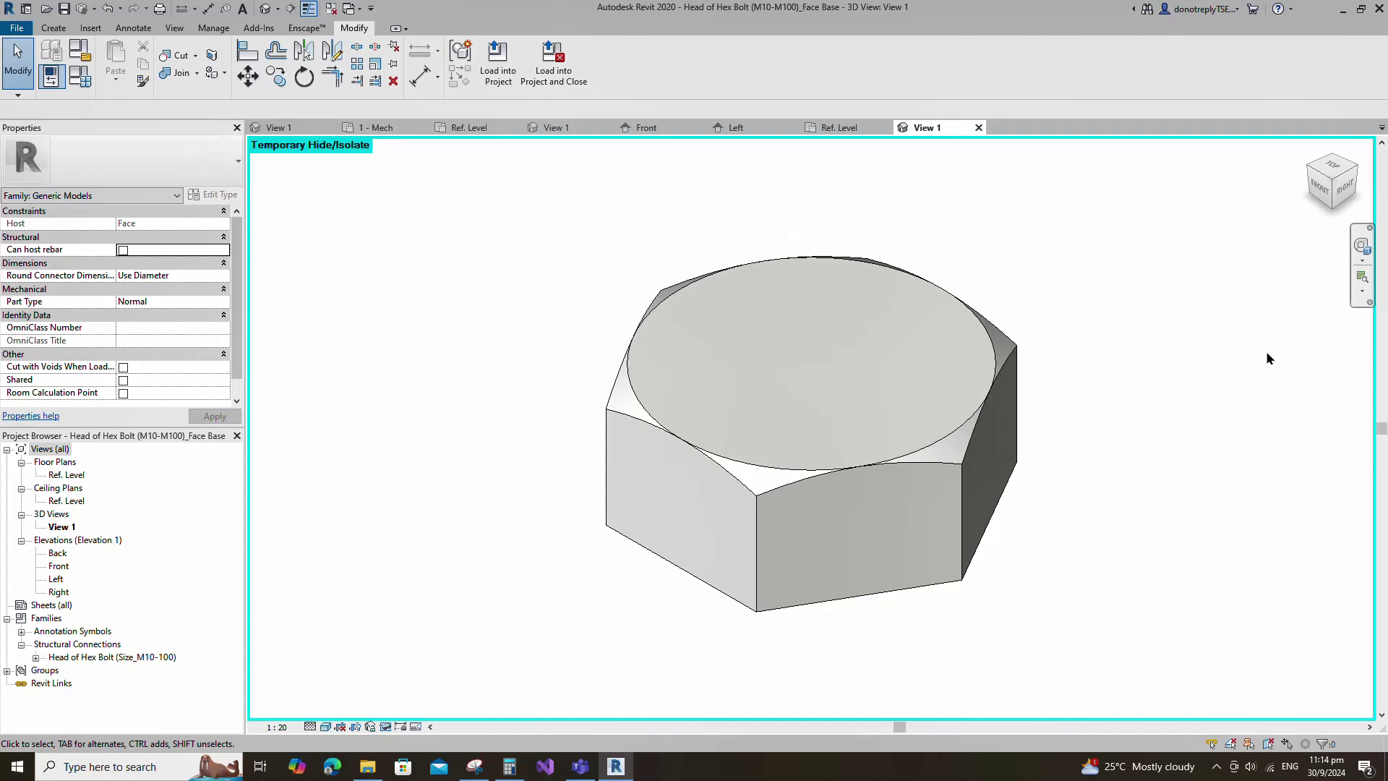
click(498, 62)
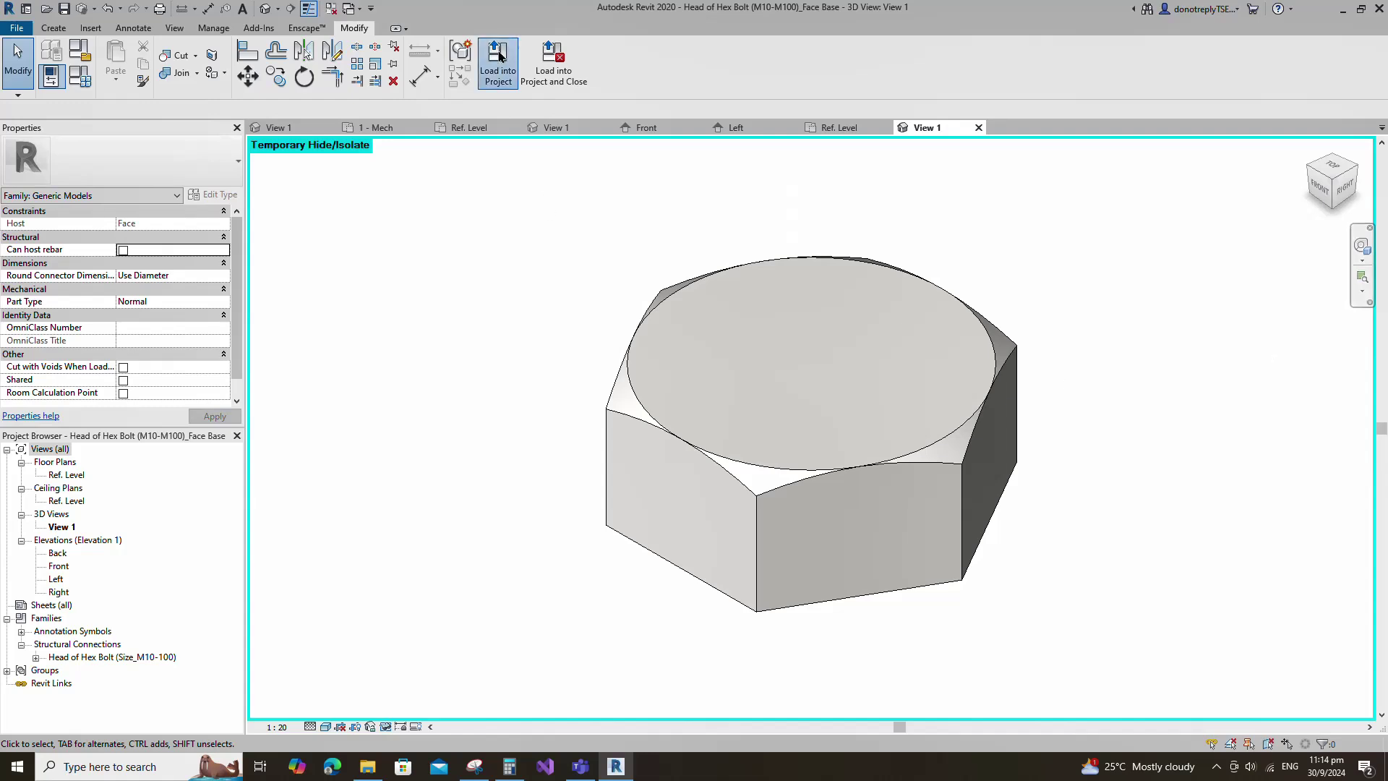
click(611, 331)
click(656, 490)
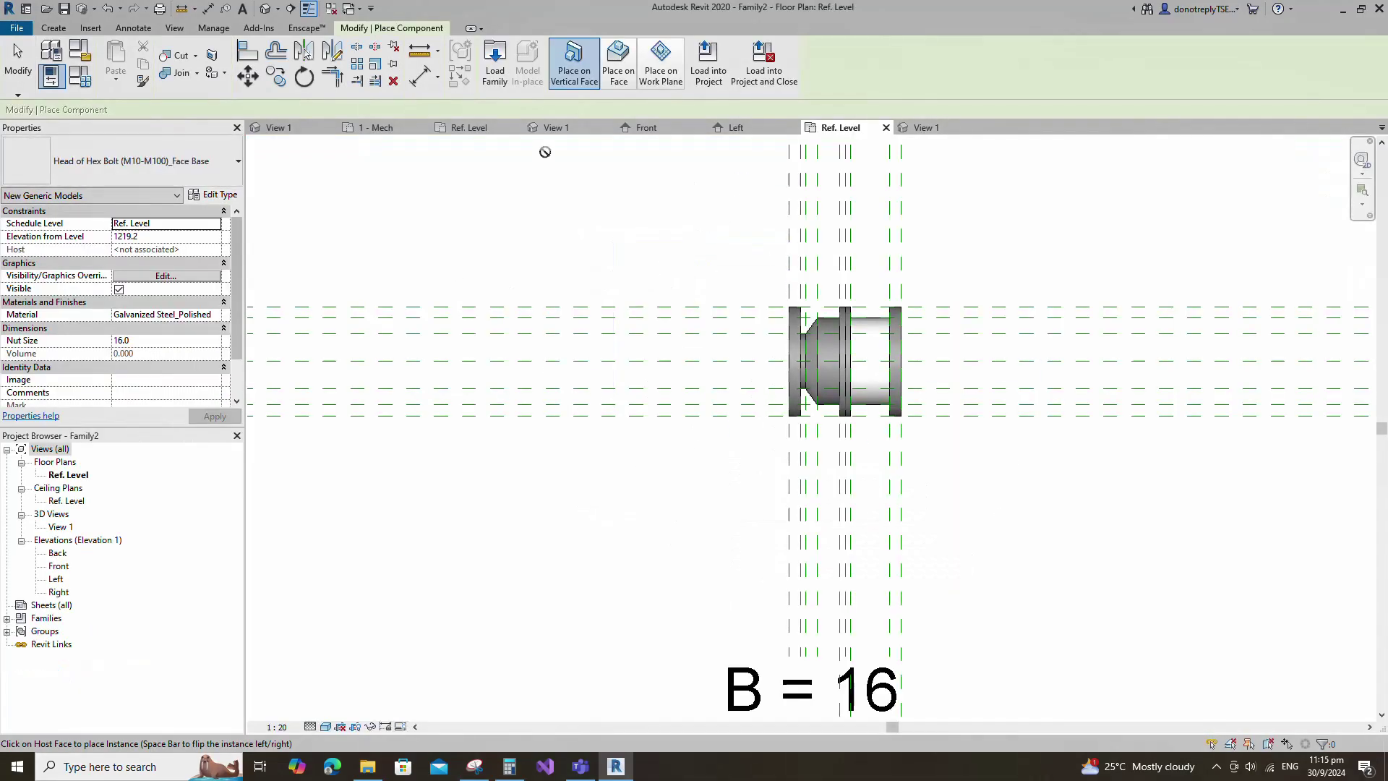
Place four hex bolt heads on the outer face of the flange beside the mesh section in 3D view View 1
click(555, 128)
scroll(940, 615, up, 2)
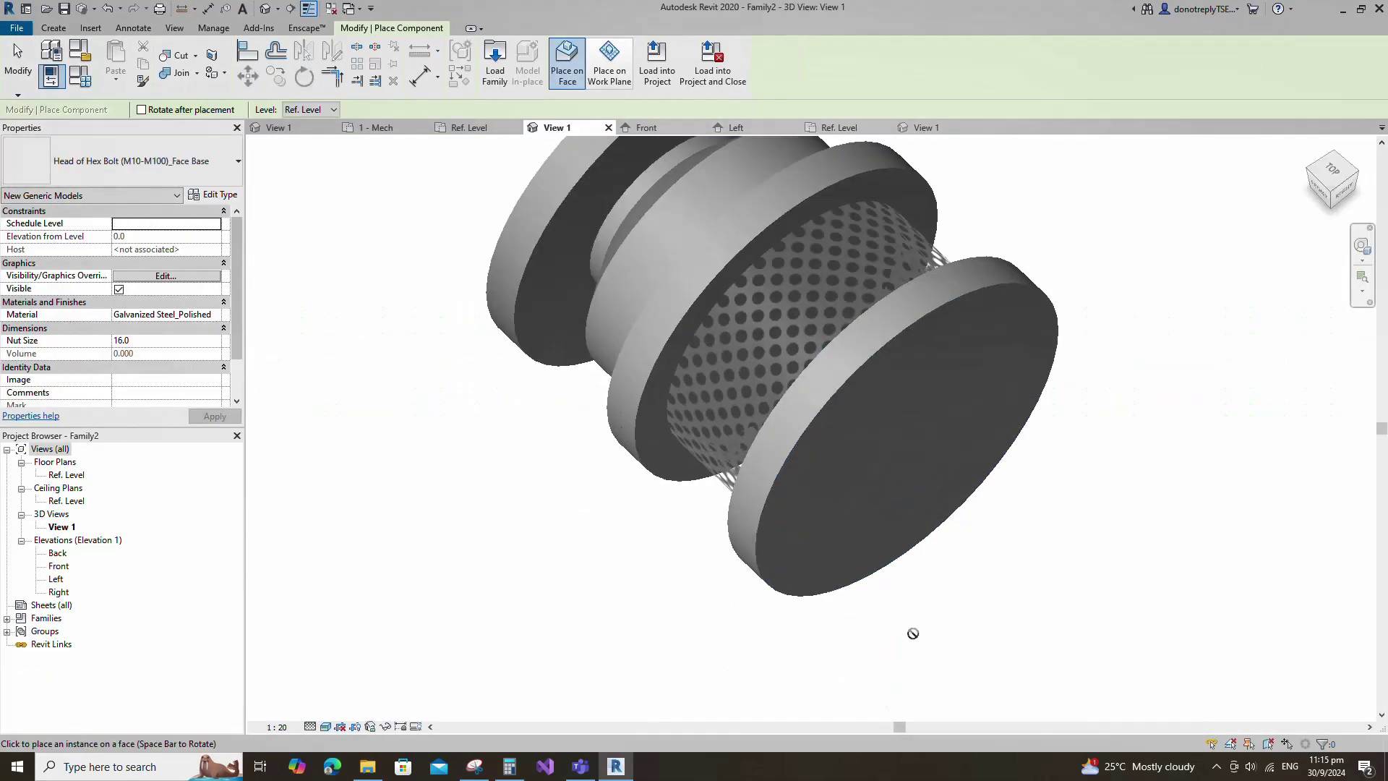
click(847, 551)
click(983, 452)
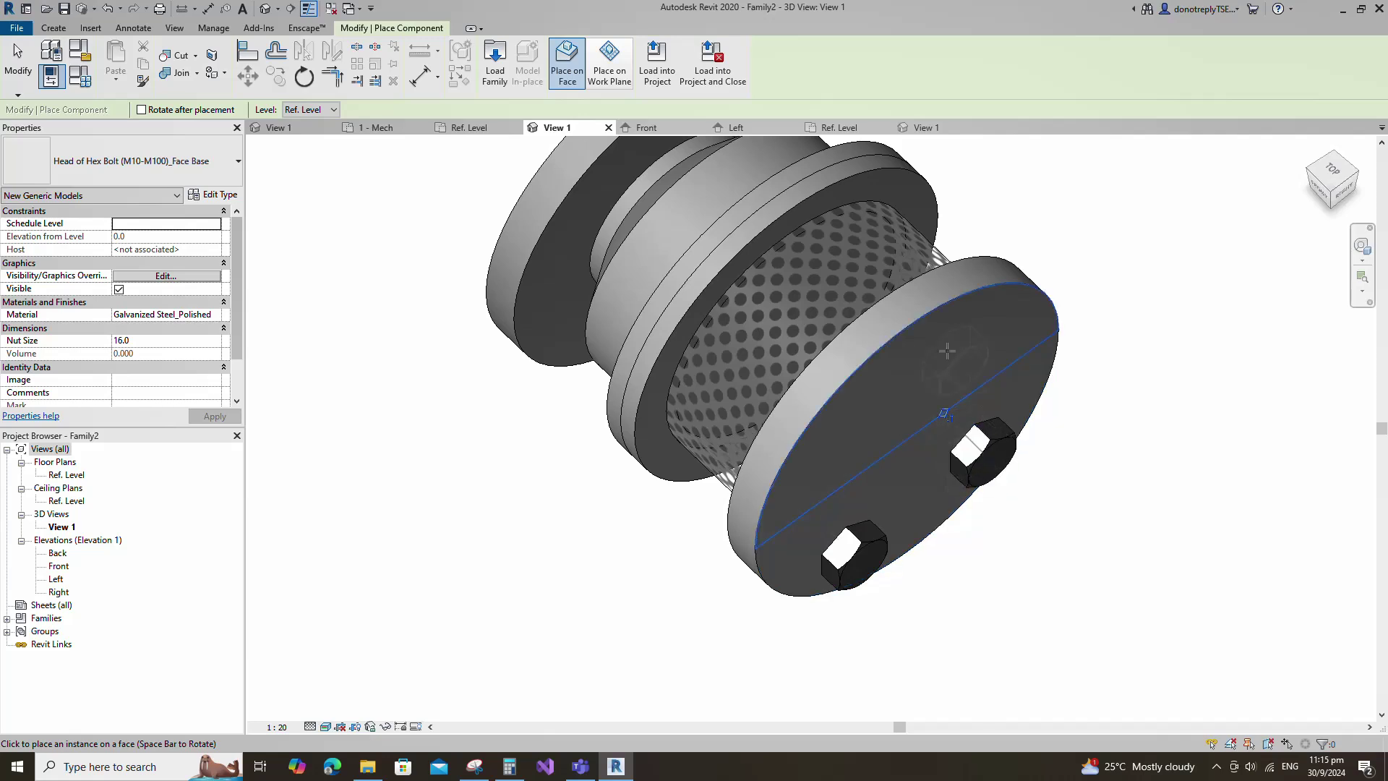
click(968, 346)
click(847, 420)
key(Escape)
key(Escape)
Set the Nut Size of all four hex bolt heads to 10
click(985, 457)
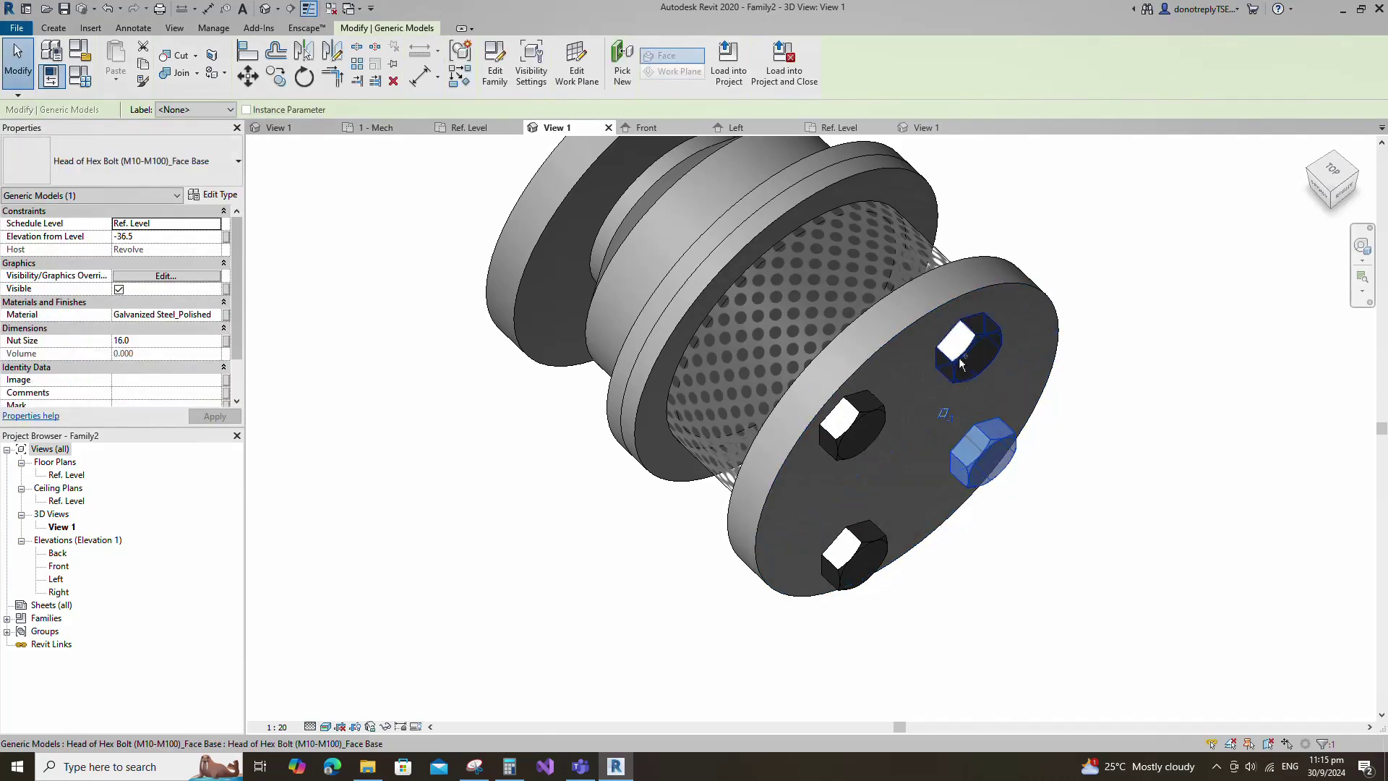
ctrl+click(965, 357)
ctrl+click(854, 432)
ctrl+click(858, 556)
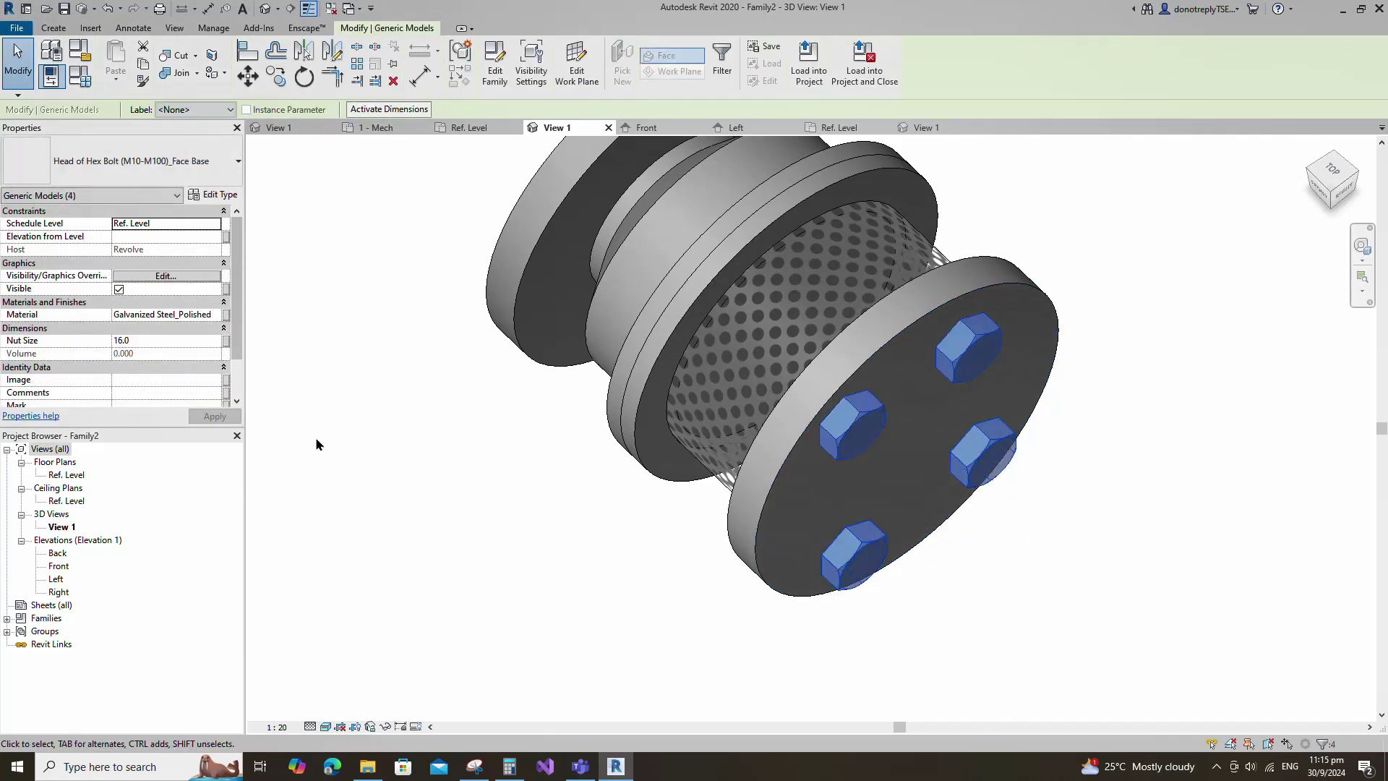
click(124, 340)
text(10)
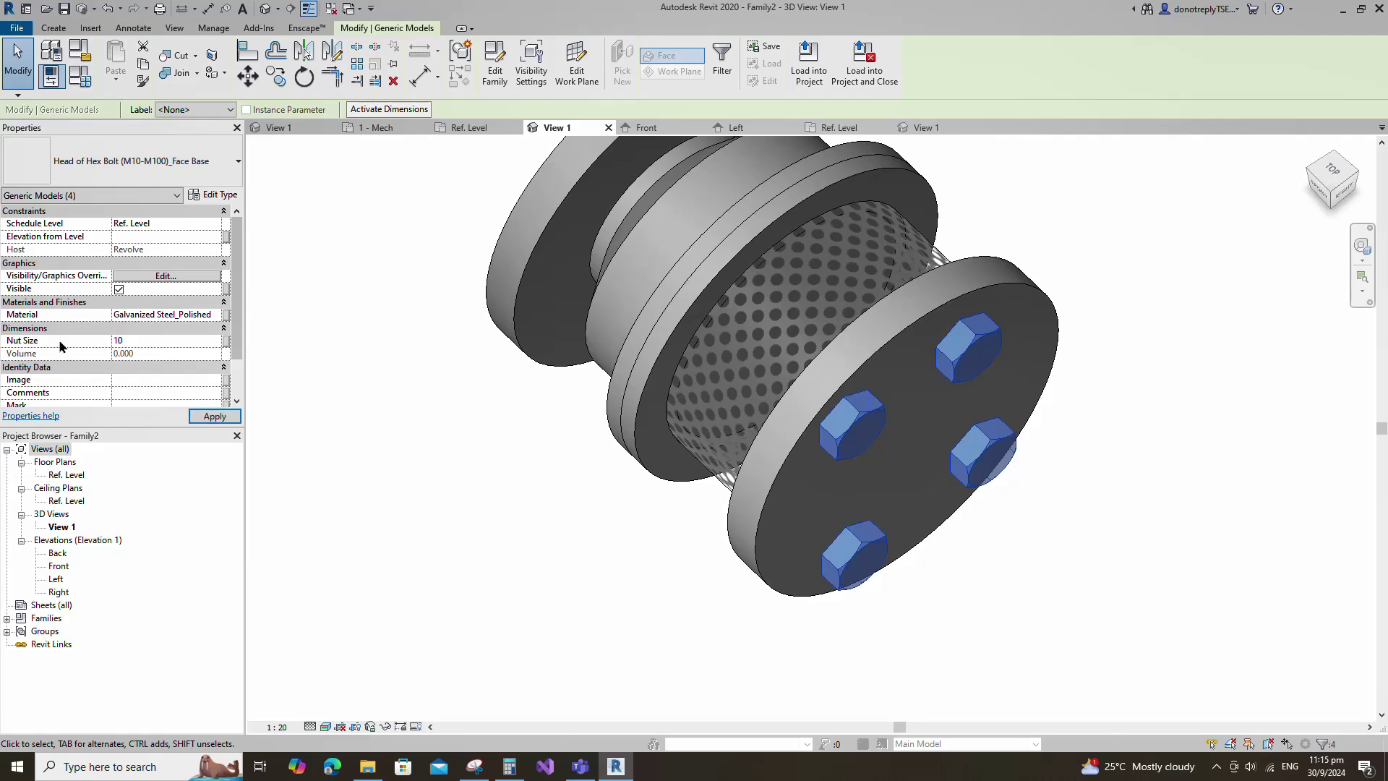
click(203, 420)
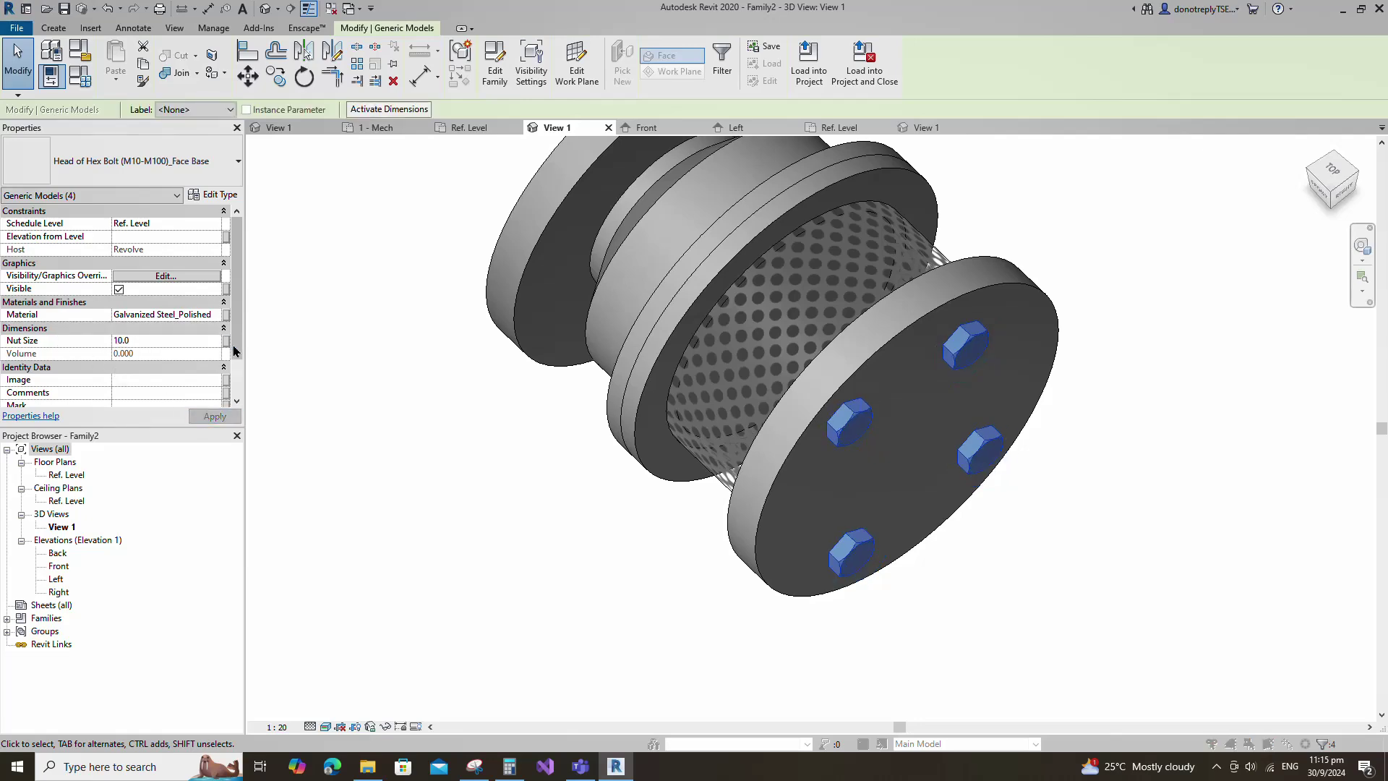
Associate the four bolt heads' Nut Size with a new type parameter named BS
click(226, 340)
click(594, 480)
text(BS)
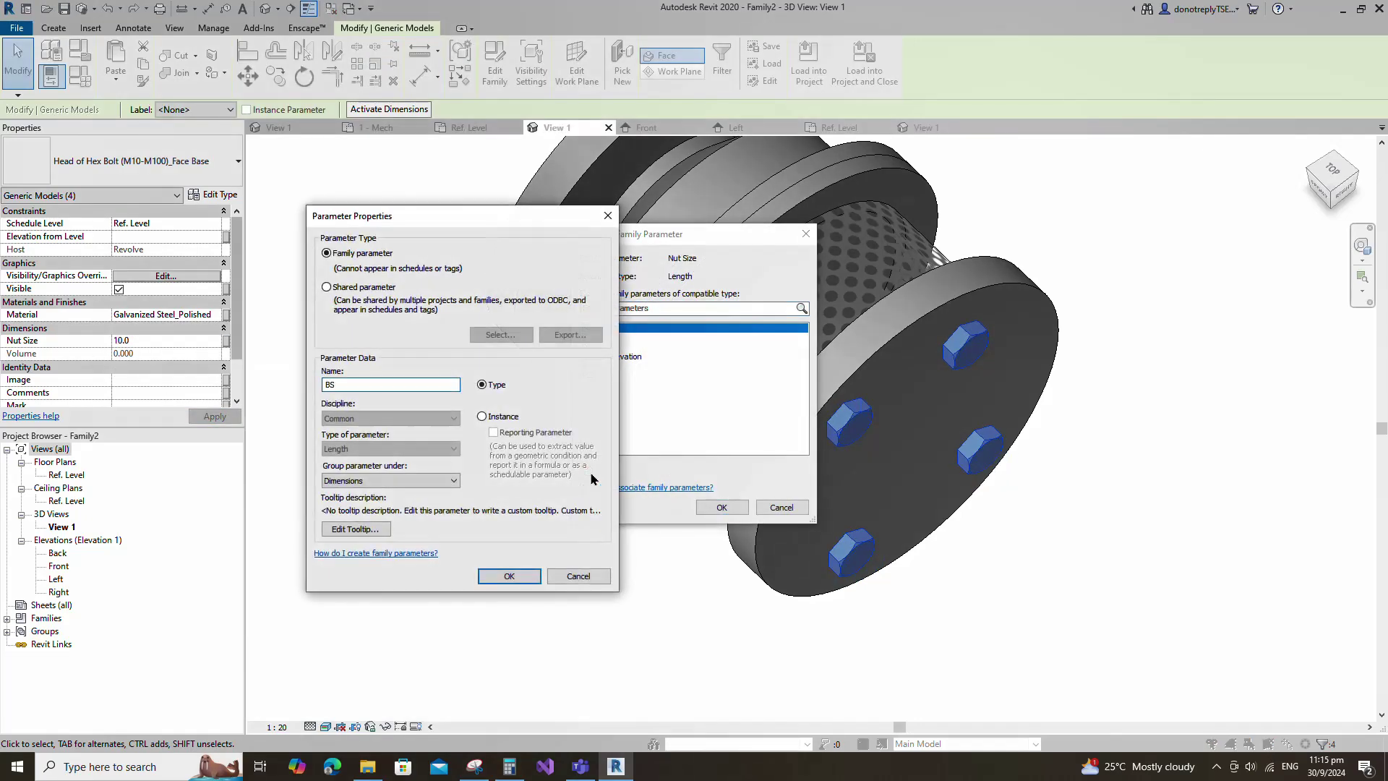
click(509, 576)
click(721, 507)
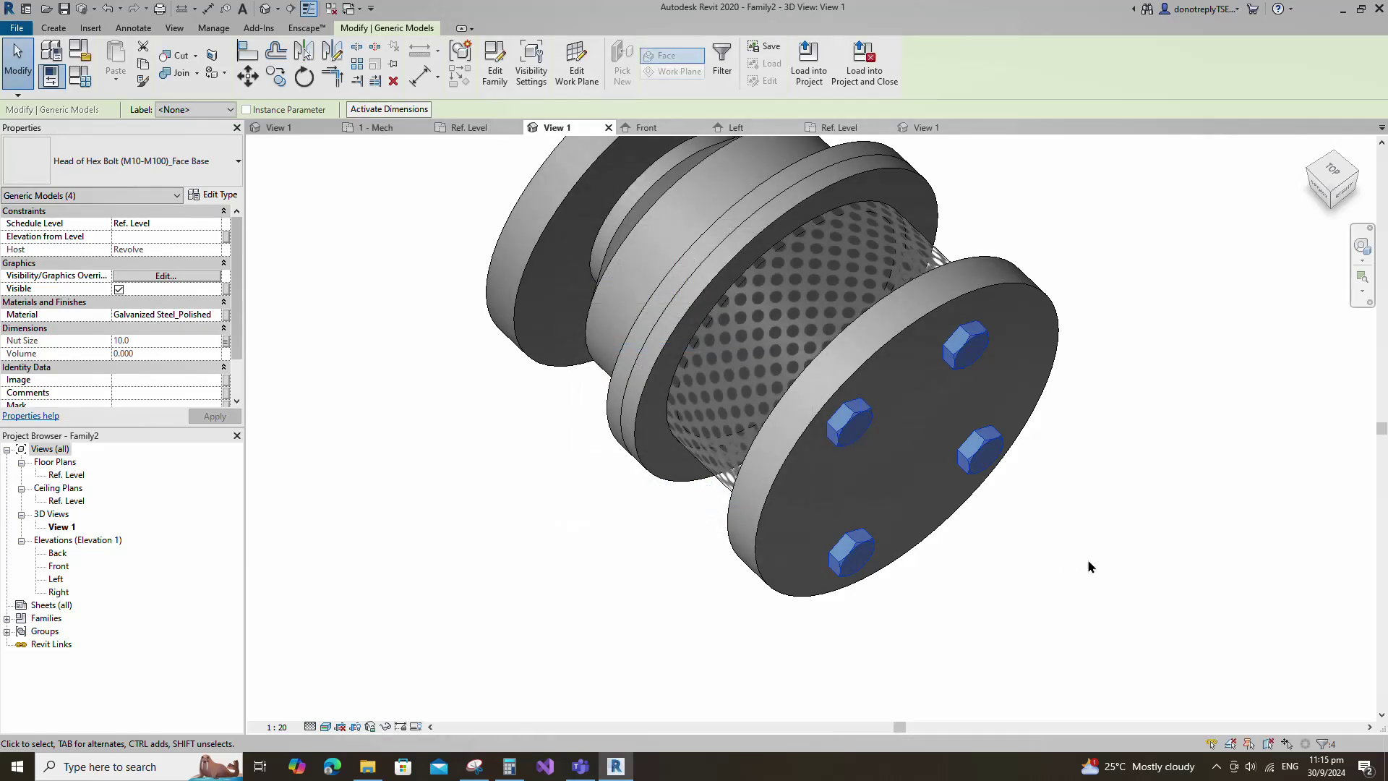
click(1090, 557)
scroll(1126, 561, down, 2)
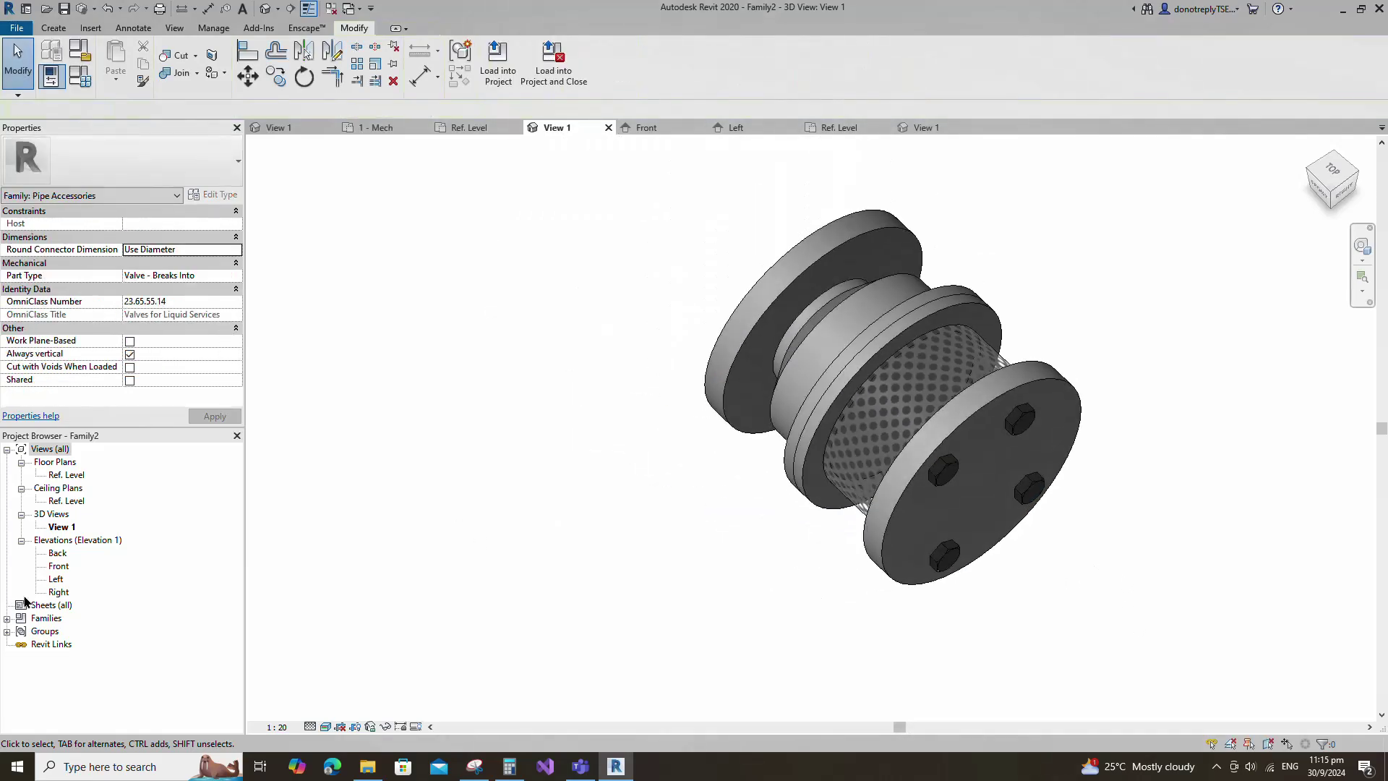
In the Left elevation, add reference planes offset 76 above and below the Ref. Level line
double_click(56, 579)
scroll(636, 652, up, 3)
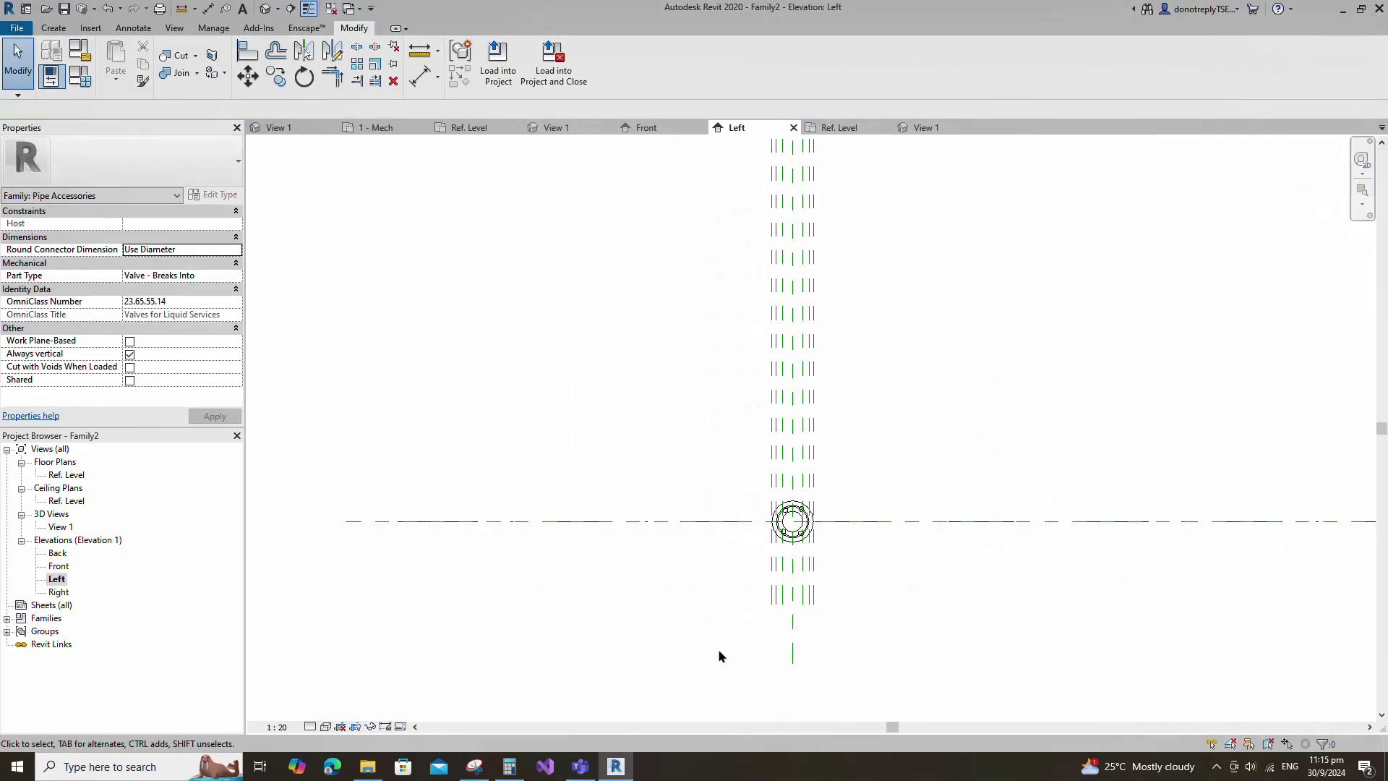
click(789, 387)
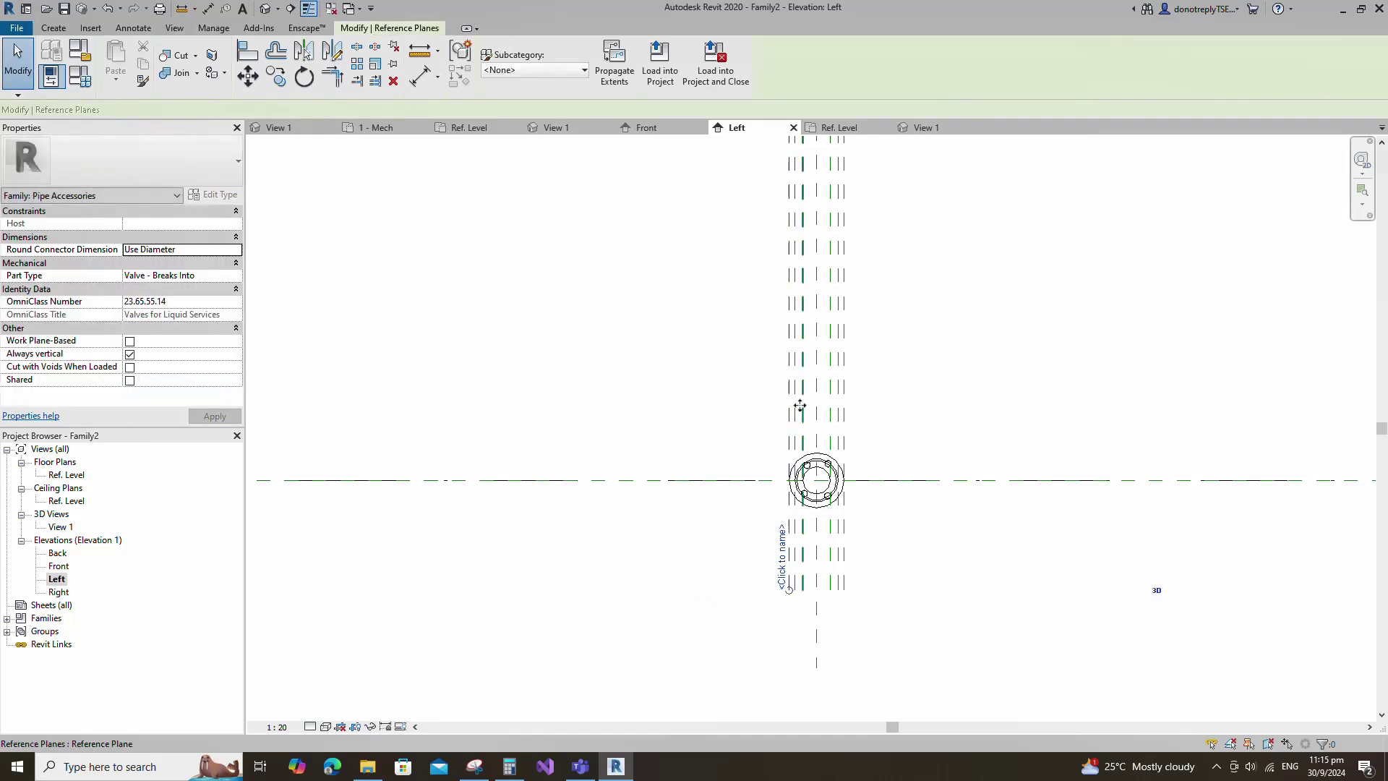
click(459, 77)
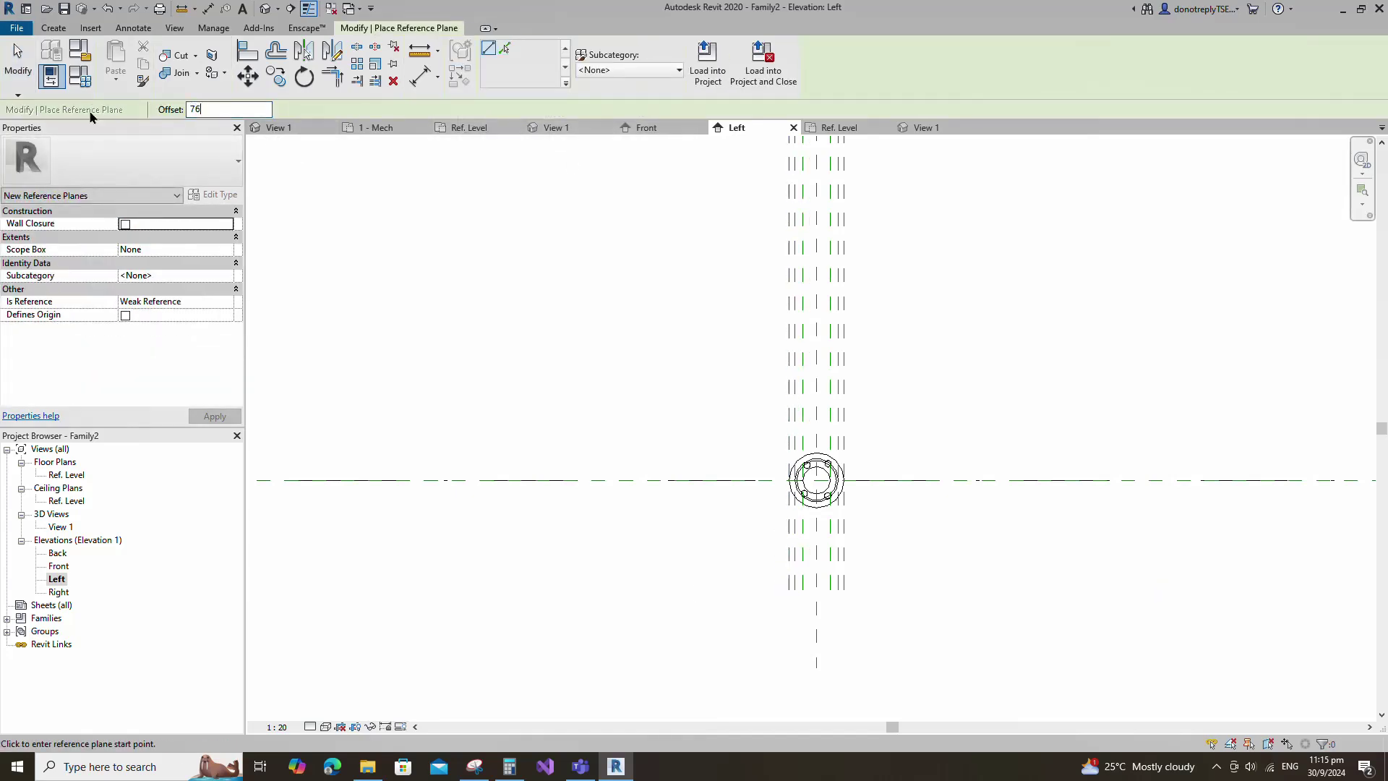
click(505, 48)
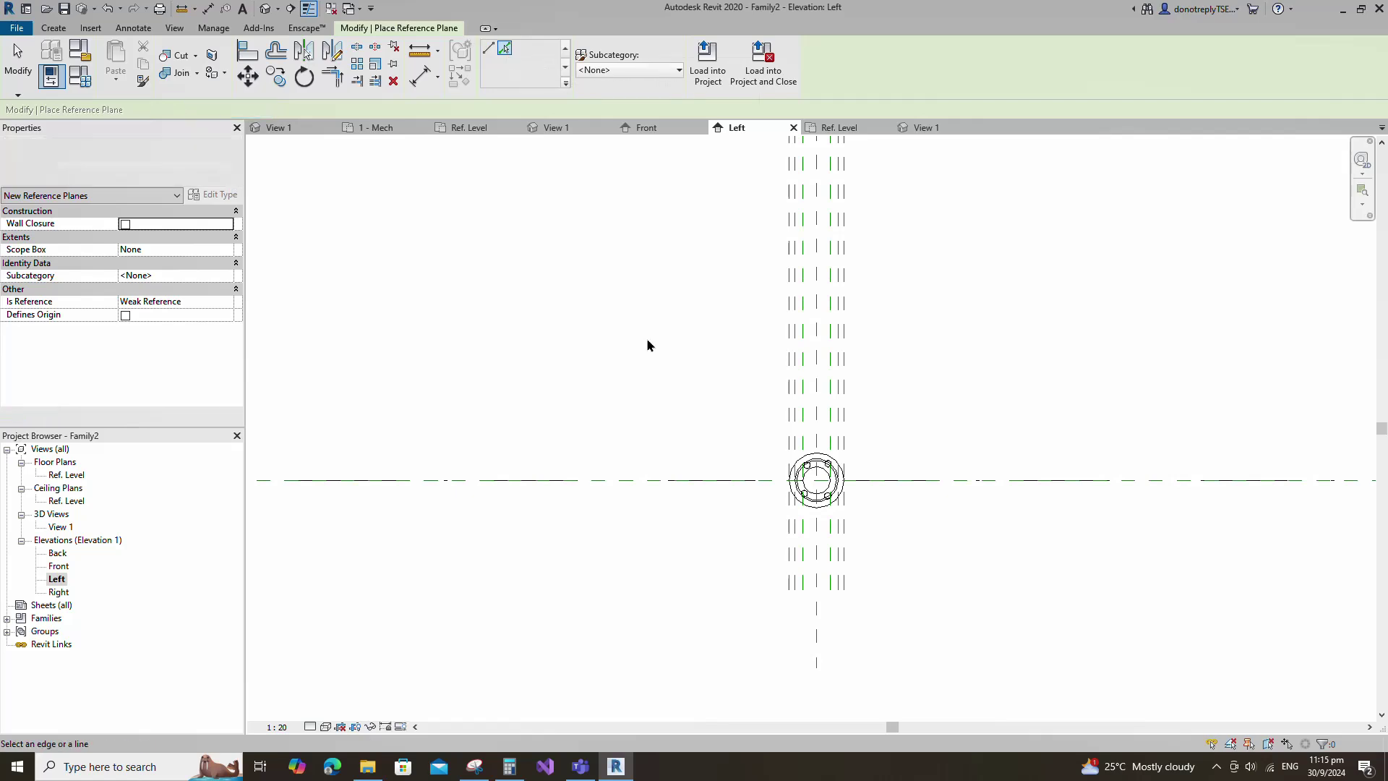
click(656, 492)
Dimension the overall distance between the two new horizontal planes and add an equality-constrained dimension chain through the Ref. Level
click(422, 76)
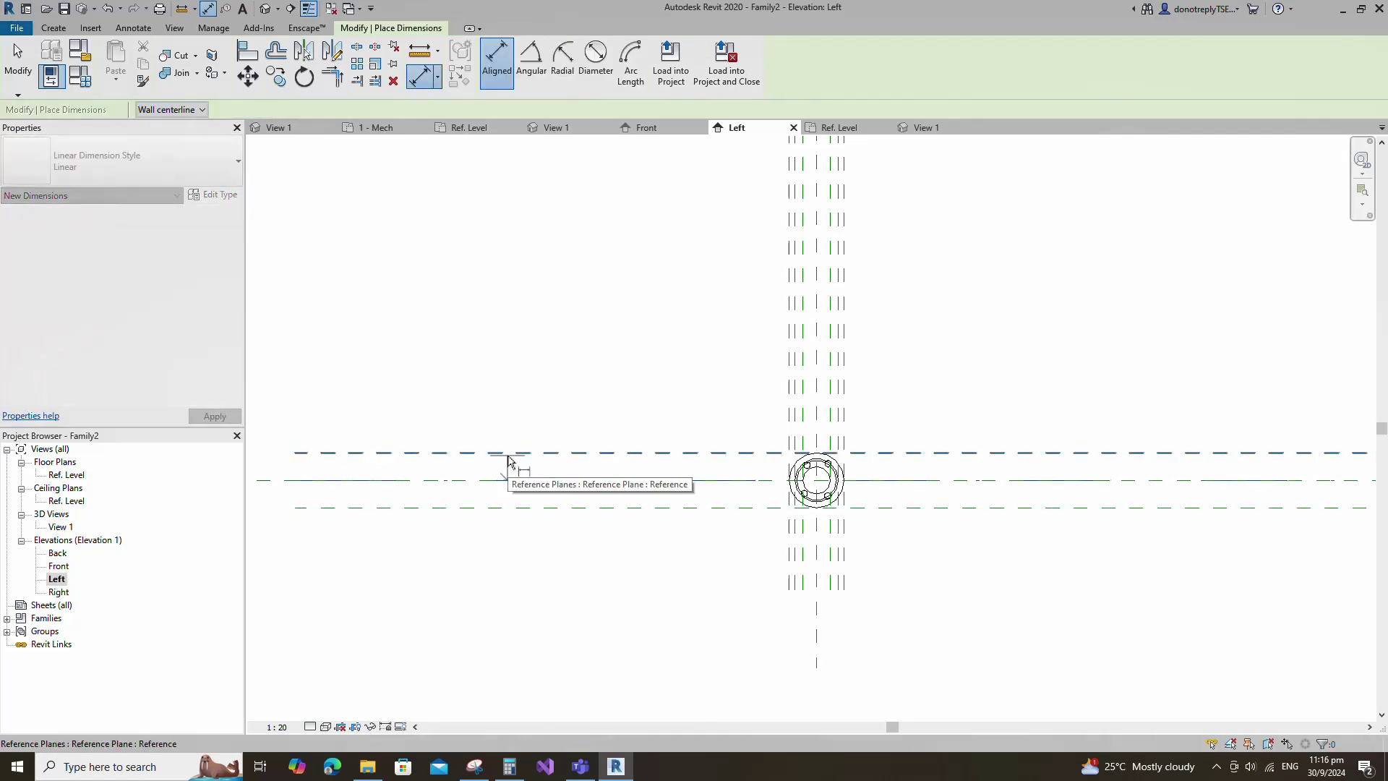
click(508, 455)
click(507, 508)
click(406, 386)
click(496, 483)
click(541, 509)
scroll(542, 509, down, 2)
click(387, 396)
key(Escape)
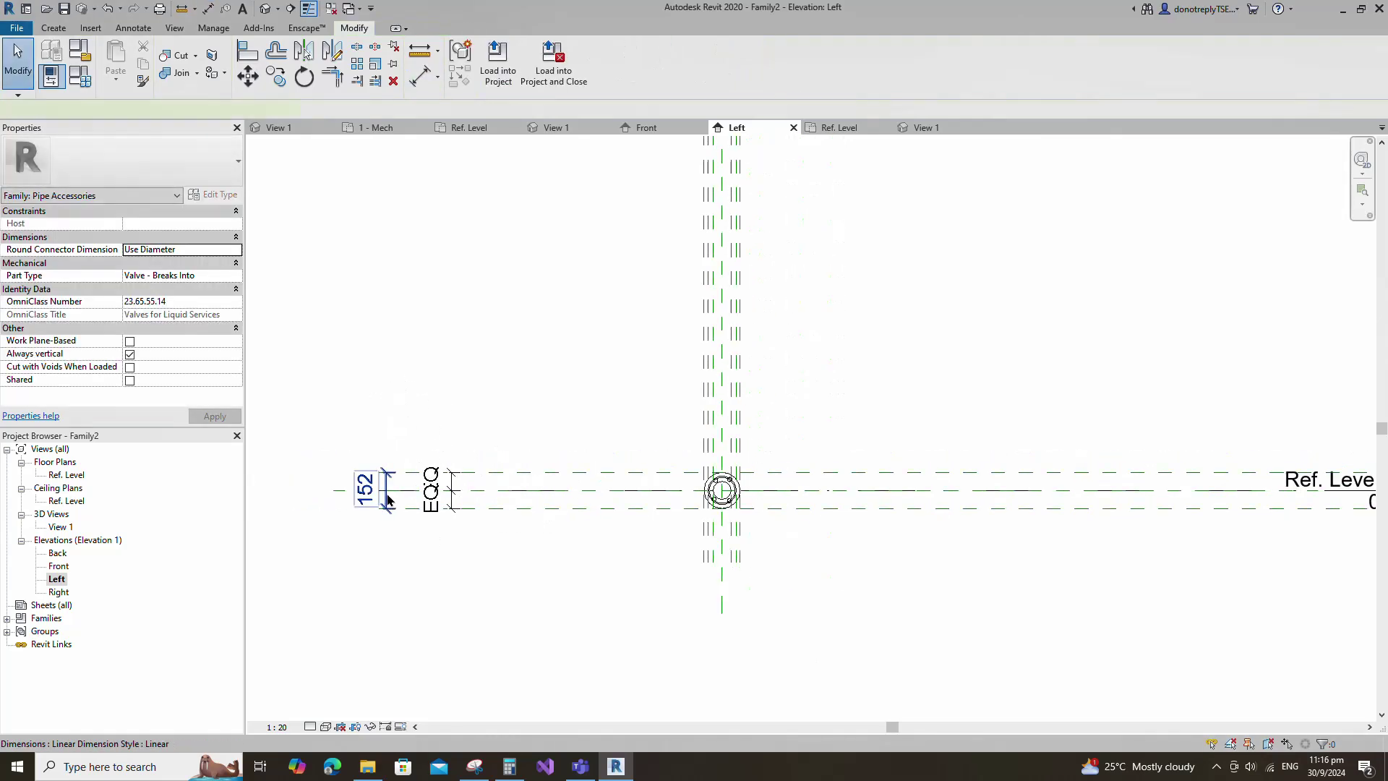
Label the overall dimension between the outer horizontal planes with the parameter D
click(385, 483)
click(229, 289)
click(148, 330)
click(436, 355)
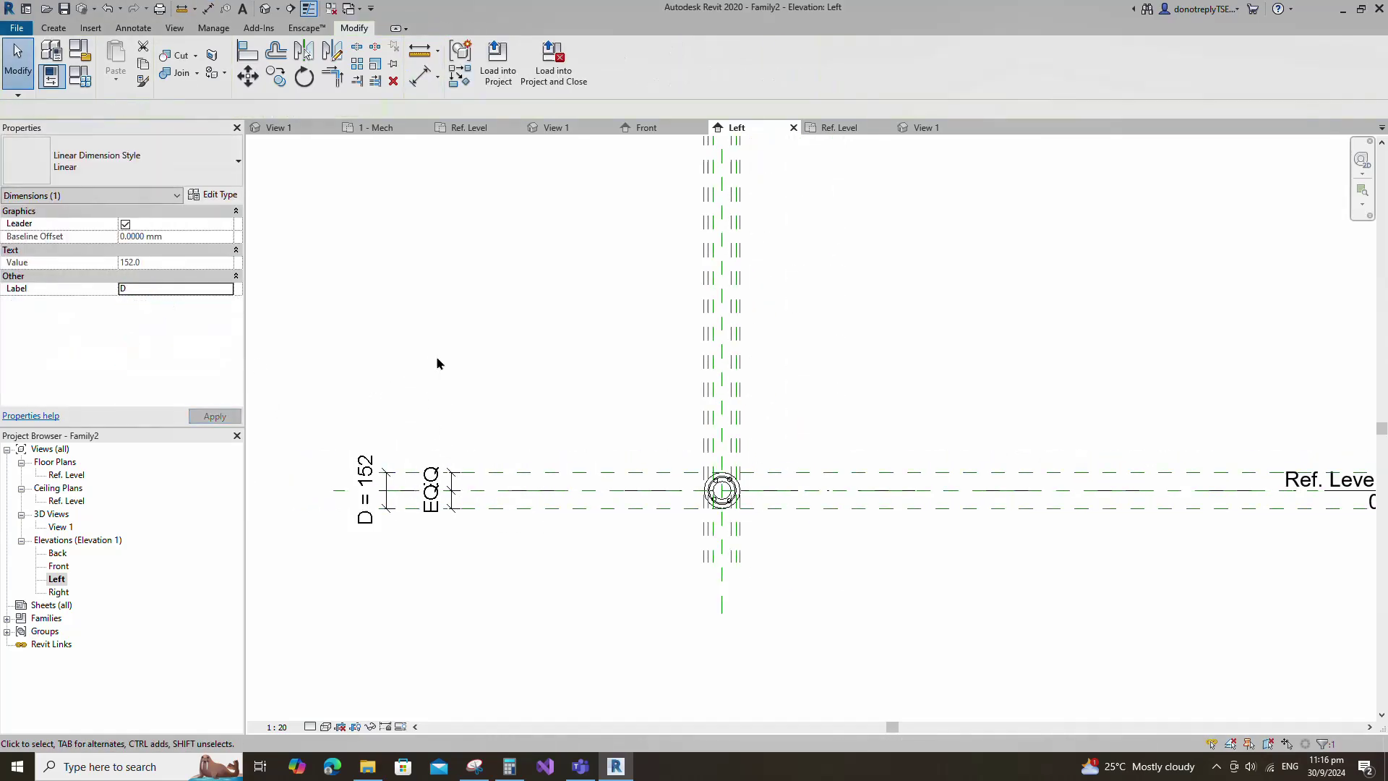
Add horizontal reference planes offset 38 above and below the Ref. Level line
scroll(751, 415, up, 2)
click(624, 505)
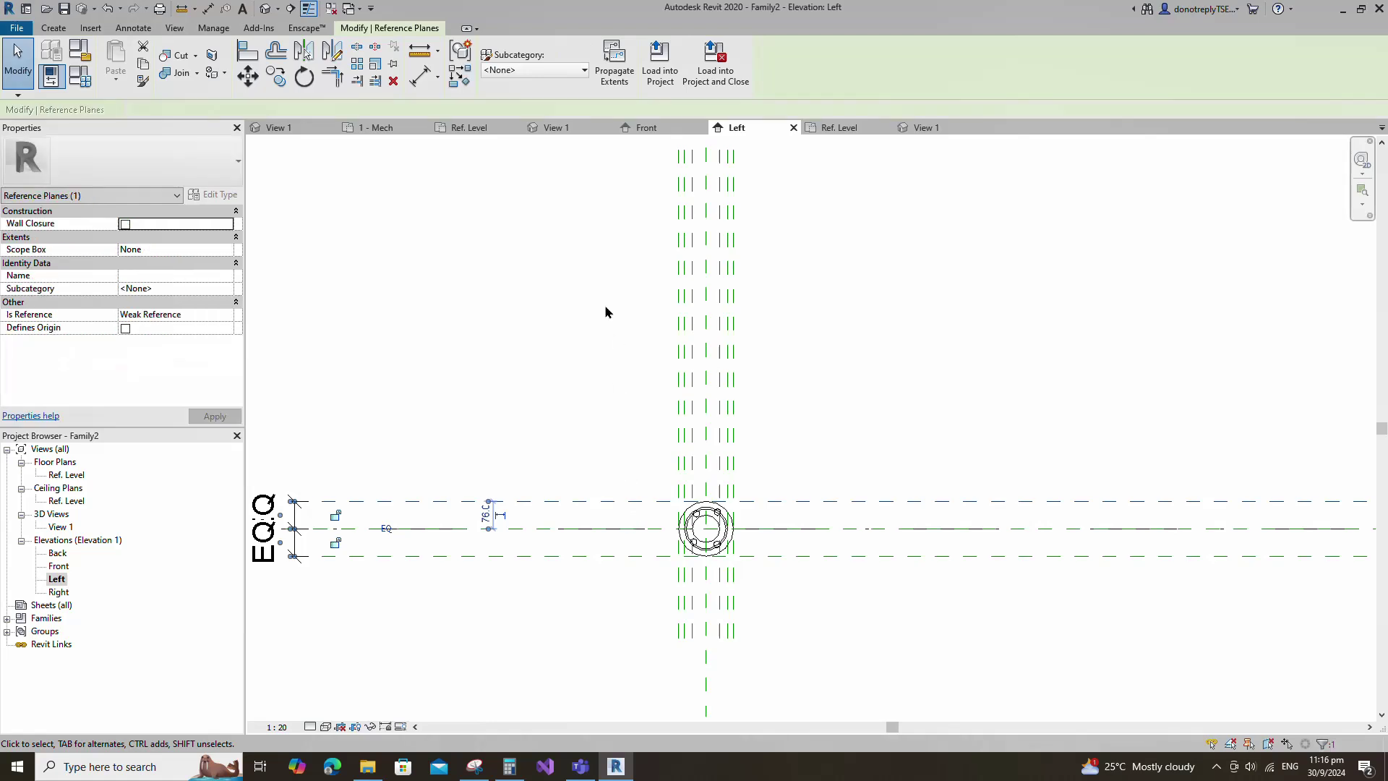
click(456, 85)
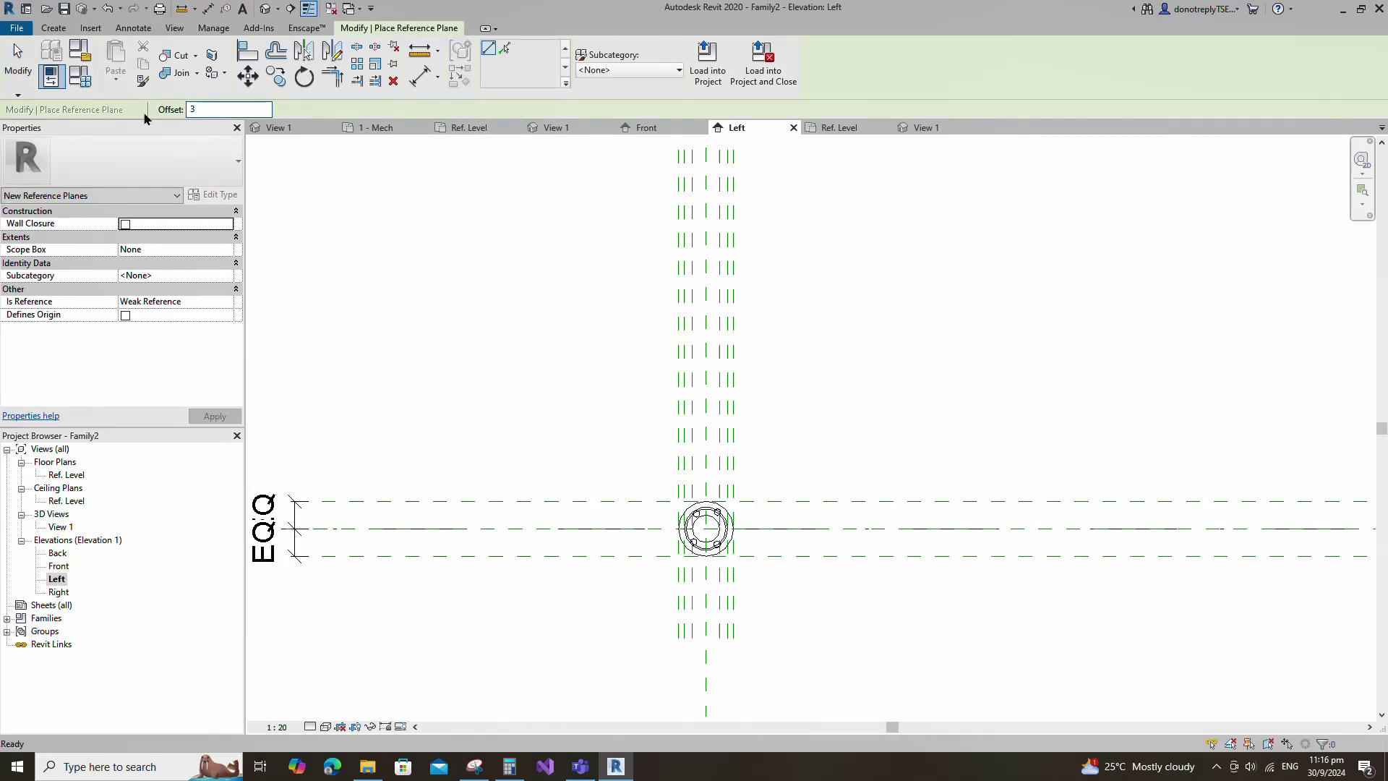
click(506, 55)
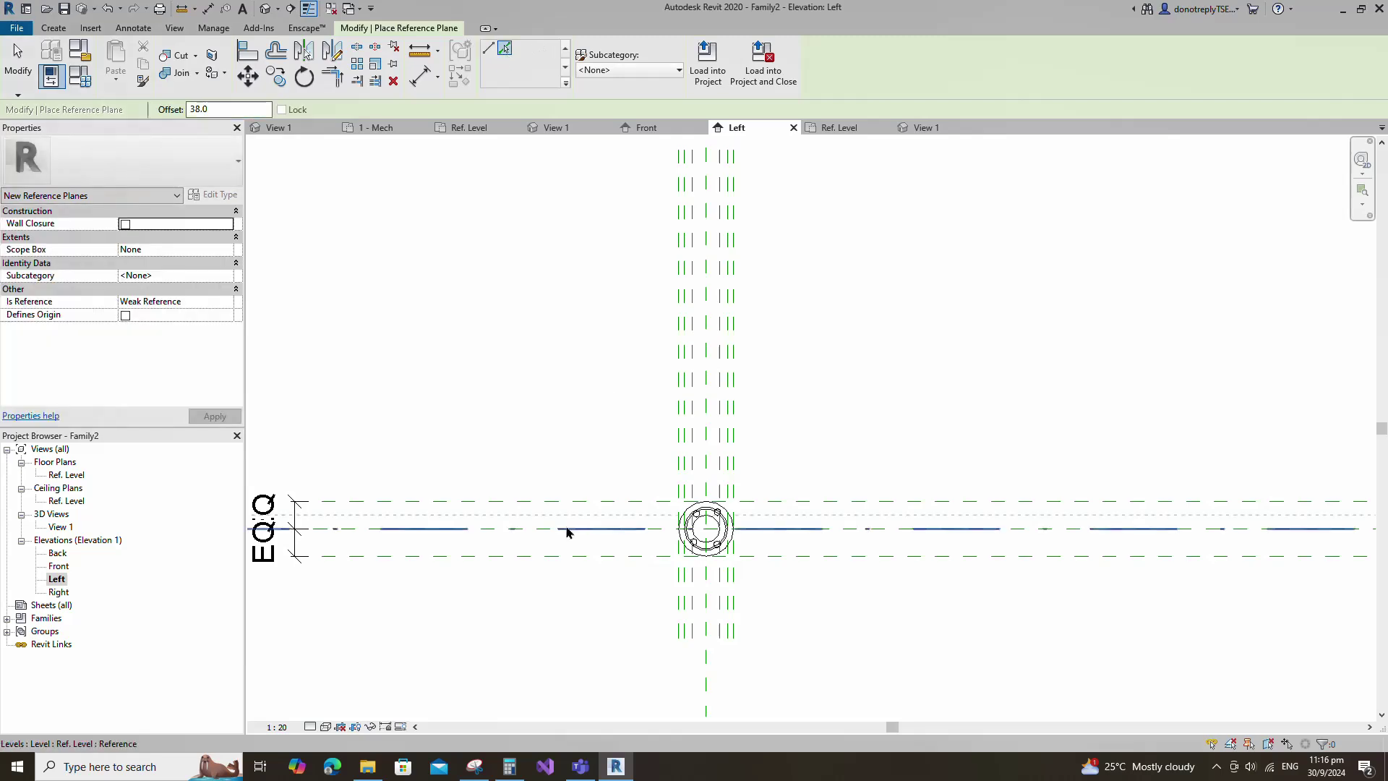
click(564, 505)
click(564, 553)
Dimension the Ref. Level and all four horizontal planes in one chain and constrain the spacings equal
click(420, 77)
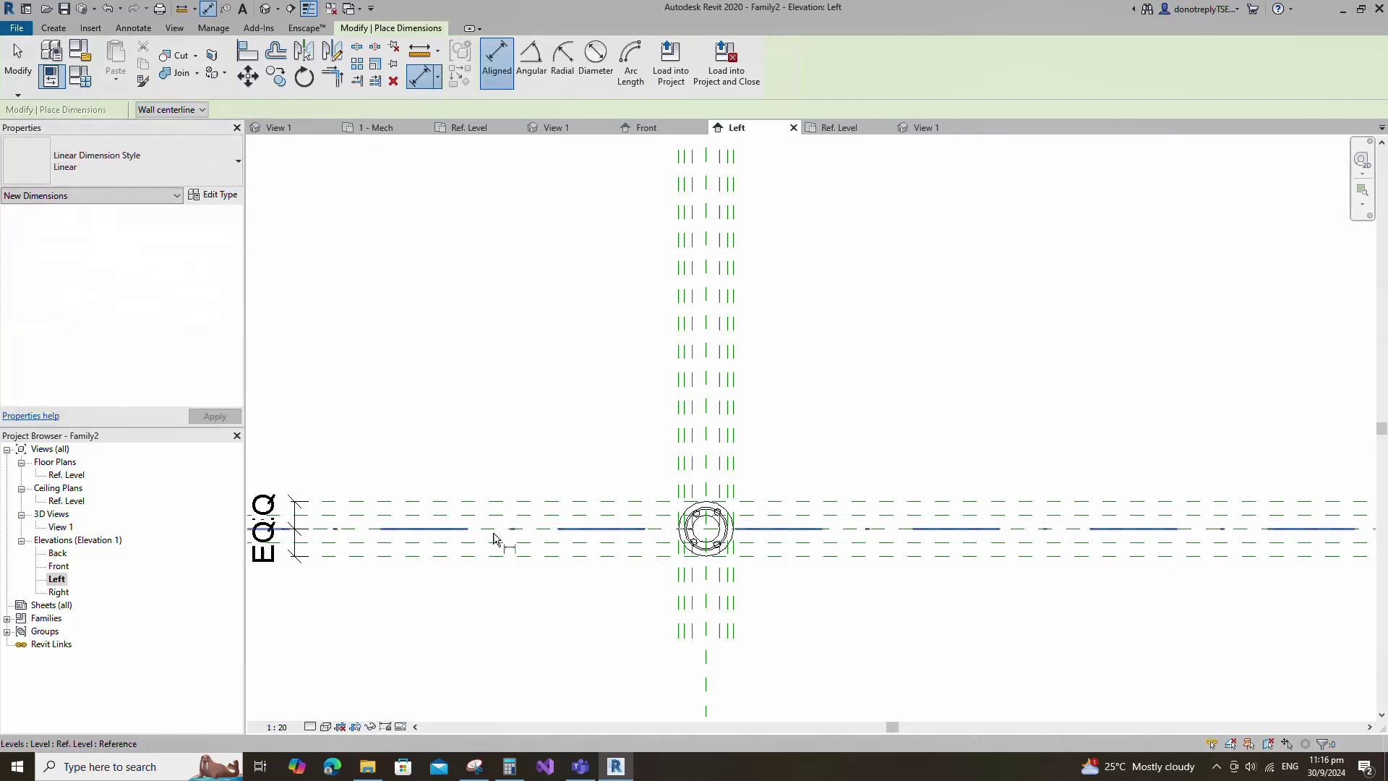
click(491, 529)
click(489, 516)
click(486, 501)
click(463, 430)
click(555, 516)
click(538, 529)
click(537, 542)
click(534, 556)
click(469, 603)
click(555, 543)
key(Escape)
key(Escape)
Align the four bolt heads to the intersections of the inner horizontal and vertical reference planes around the flange centre
scroll(866, 596, up, 1)
middle_drag(865, 597, 925, 557)
click(247, 53)
scroll(734, 499, up, 6)
click(720, 506)
click(733, 417)
click(721, 532)
click(724, 495)
click(793, 363)
click(787, 409)
click(794, 517)
click(787, 495)
click(821, 490)
click(799, 494)
click(824, 490)
click(729, 494)
click(824, 417)
click(798, 412)
click(786, 441)
click(846, 419)
click(726, 417)
click(786, 442)
scroll(927, 547, down, 4)
key(Escape)
key(Escape)
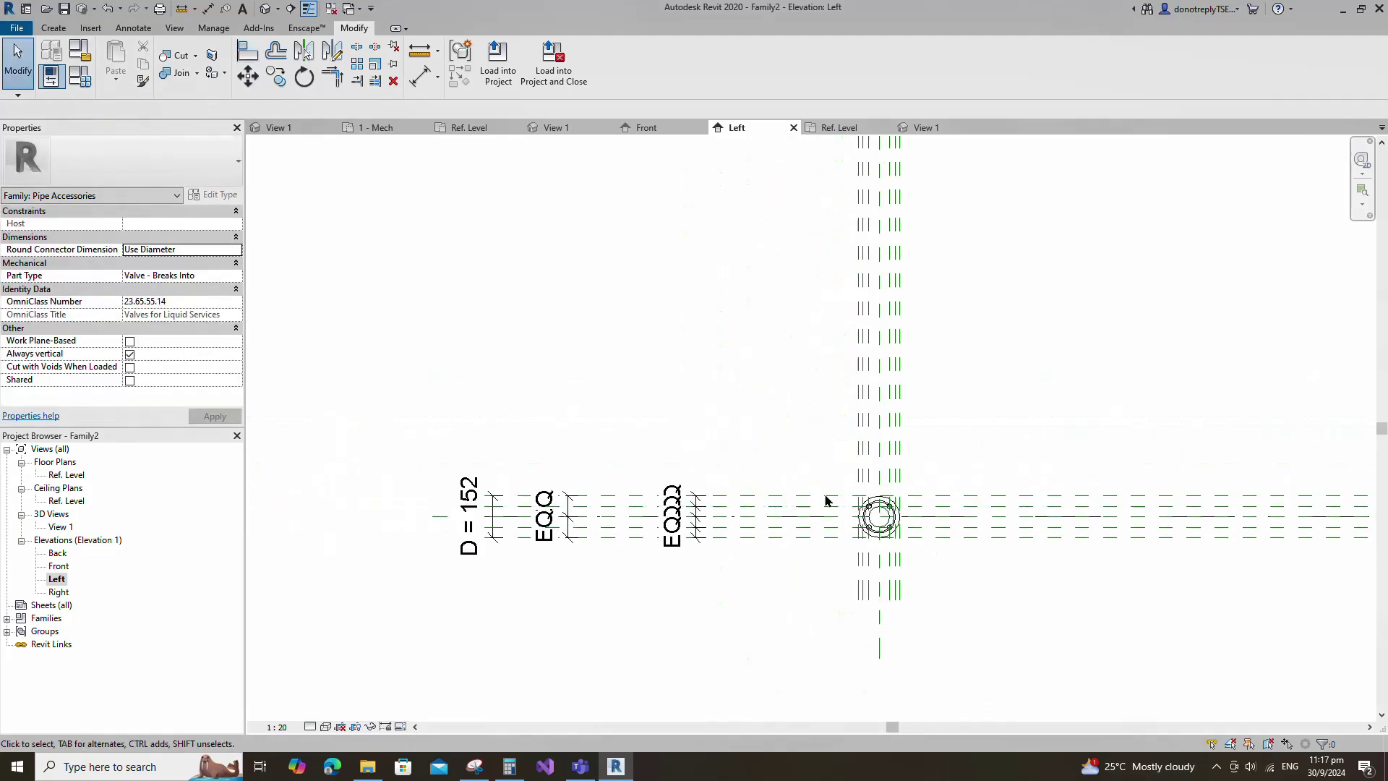
In 3D view View 1, place a Hydronic Supply pipe connector on the boltless end flange's outer face and select it
double_click(57, 527)
shift+middle_drag(1012, 521, 1186, 613)
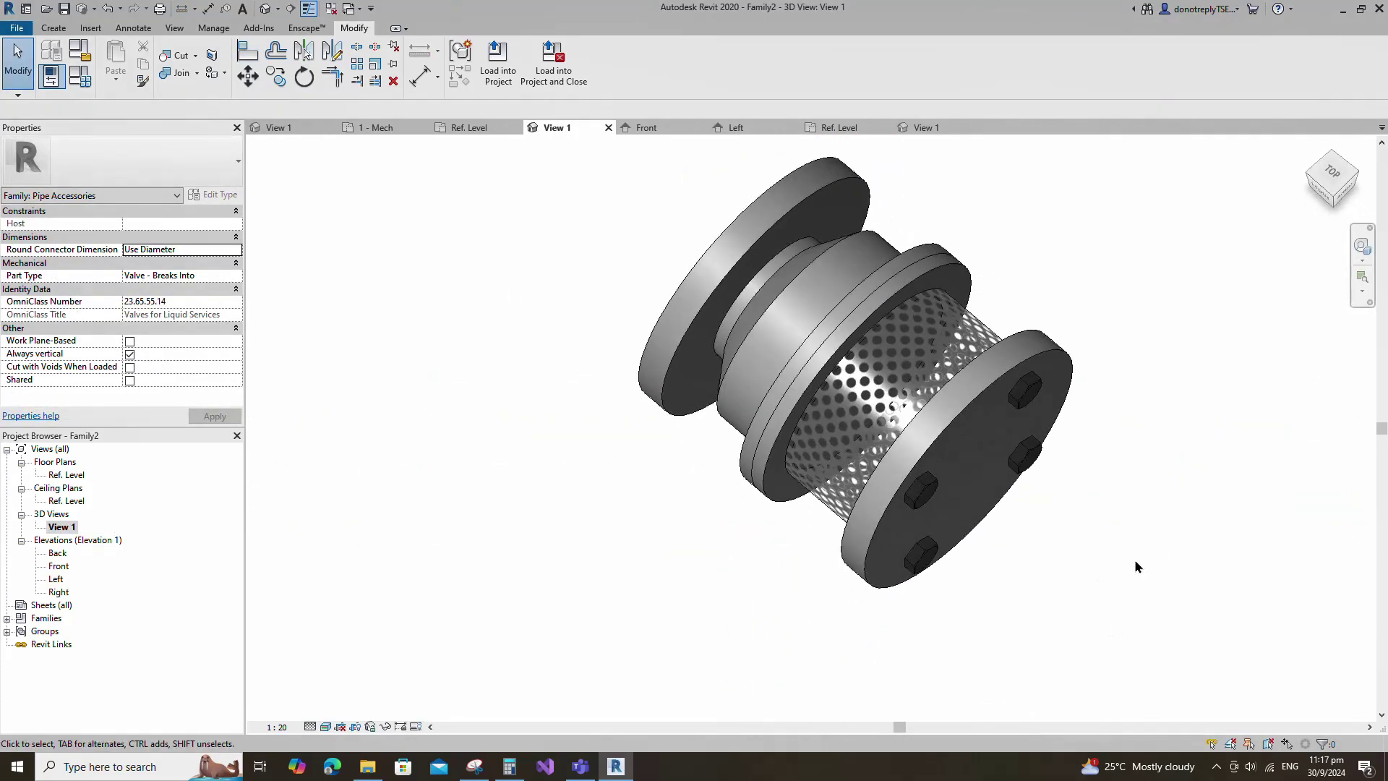
scroll(1136, 549, down, 2)
mouse_move(587, 535)
shift+middle_down()
mouse_move(1180, 571)
mouse_move(607, 540)
shift+middle_up()
click(56, 31)
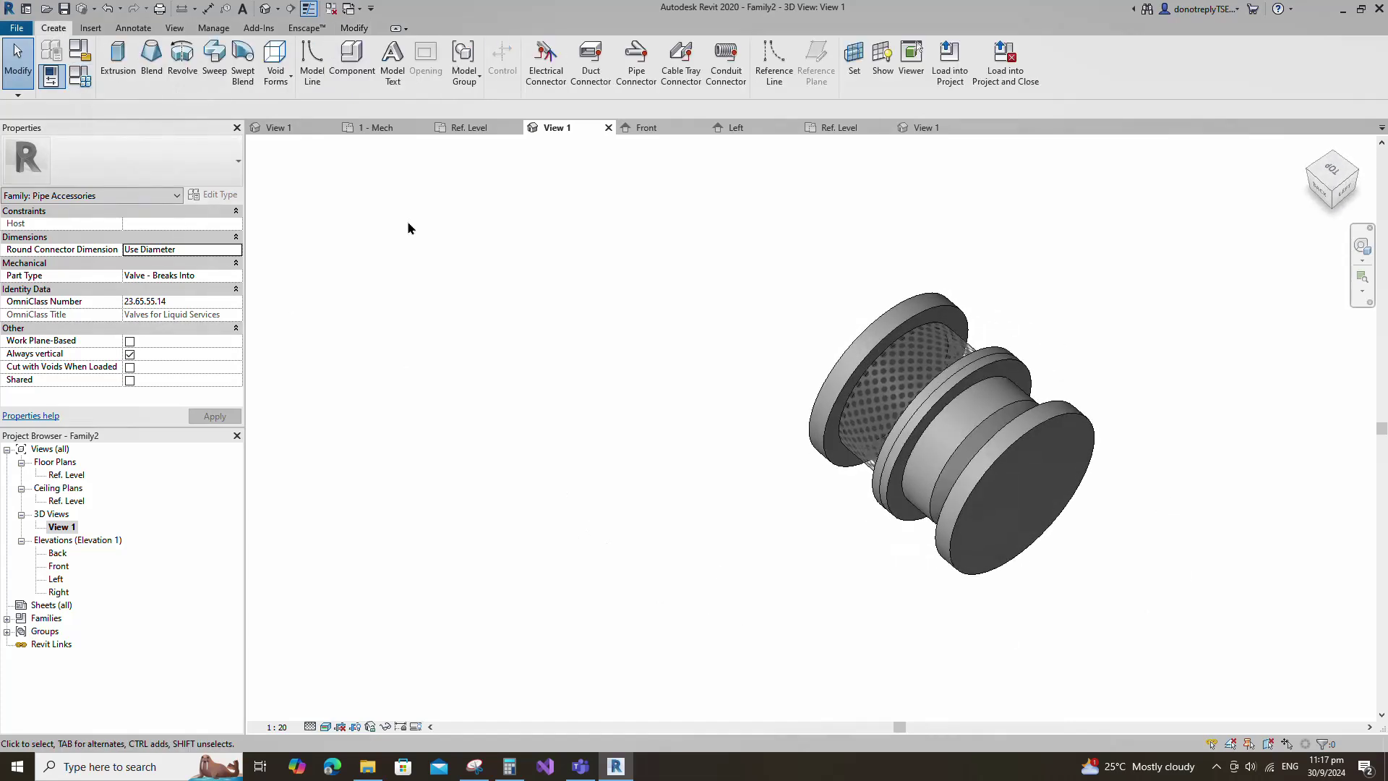
click(636, 58)
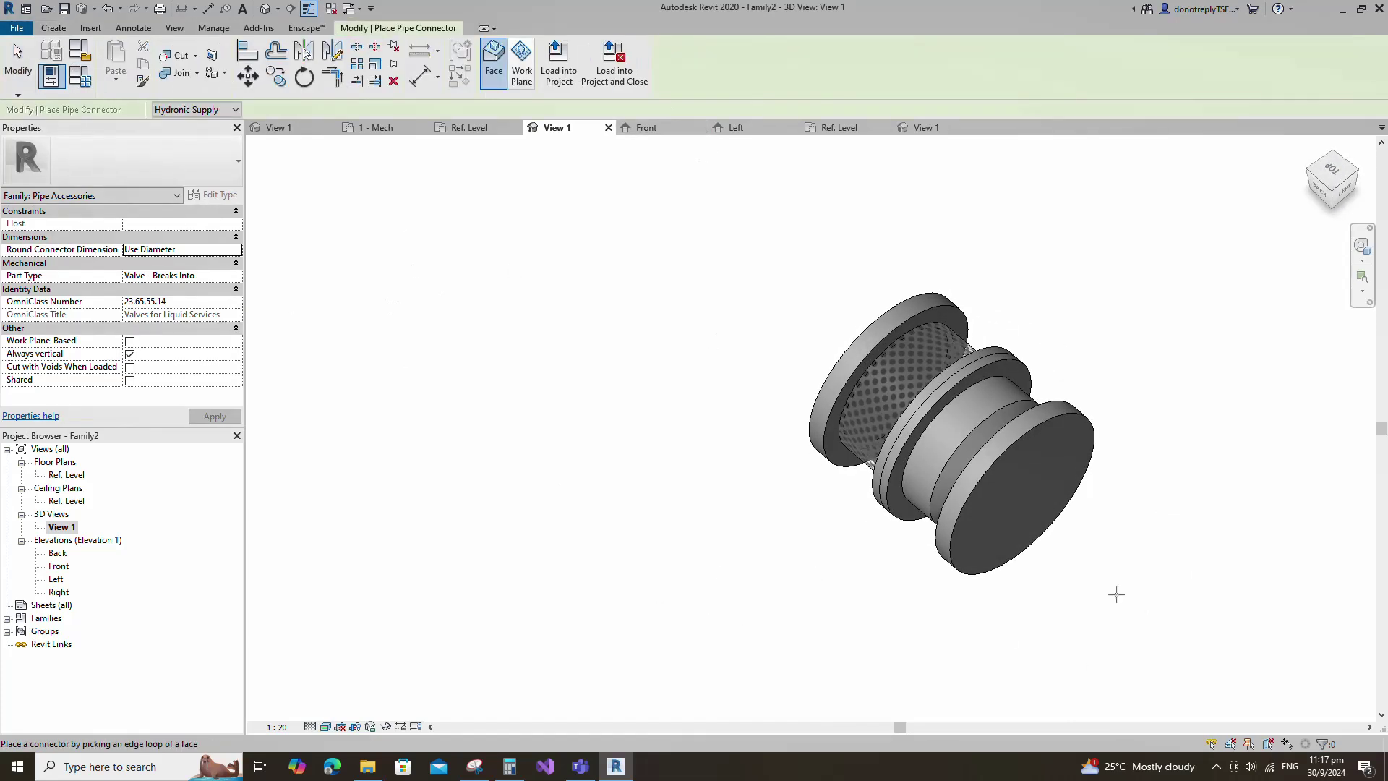
click(1087, 474)
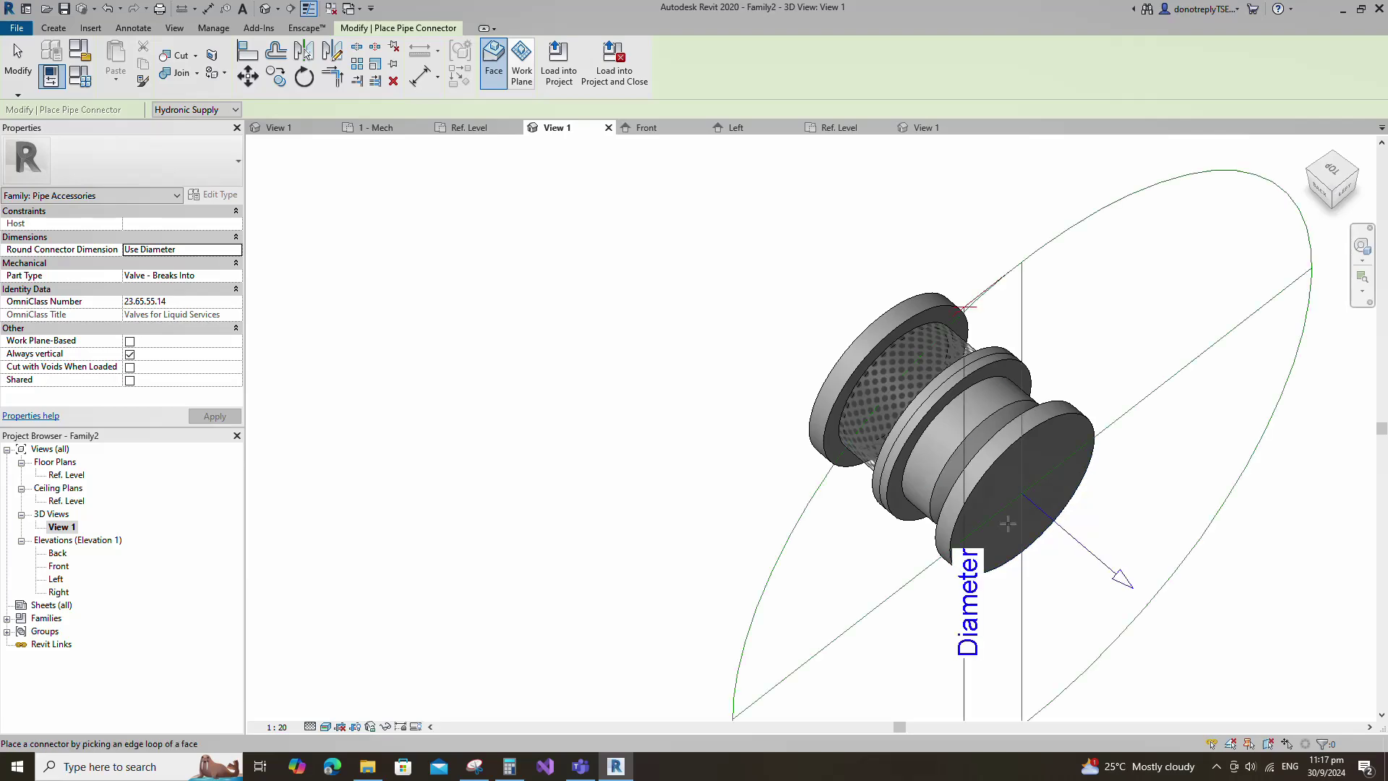
scroll(905, 504, down, 2)
scroll(905, 504, down, 2)
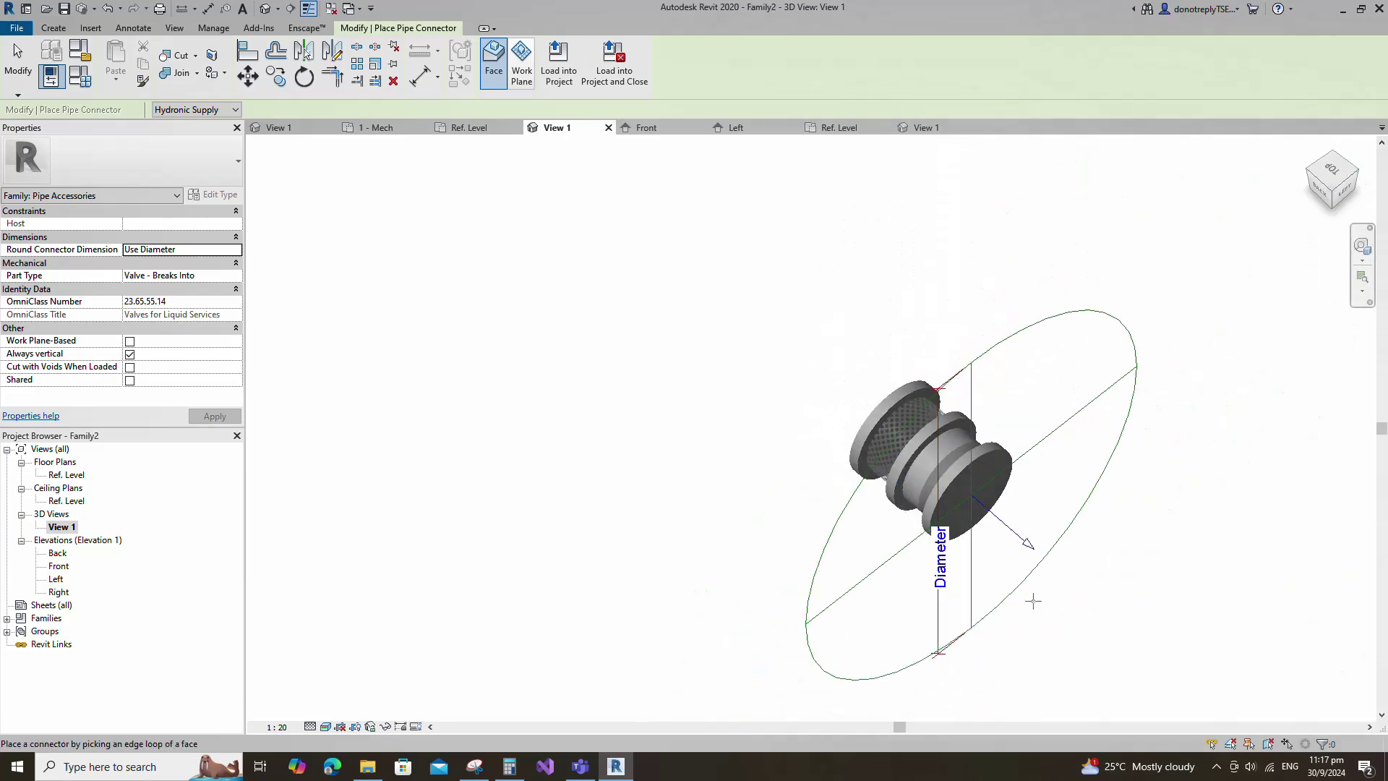
key(Escape)
click(1067, 536)
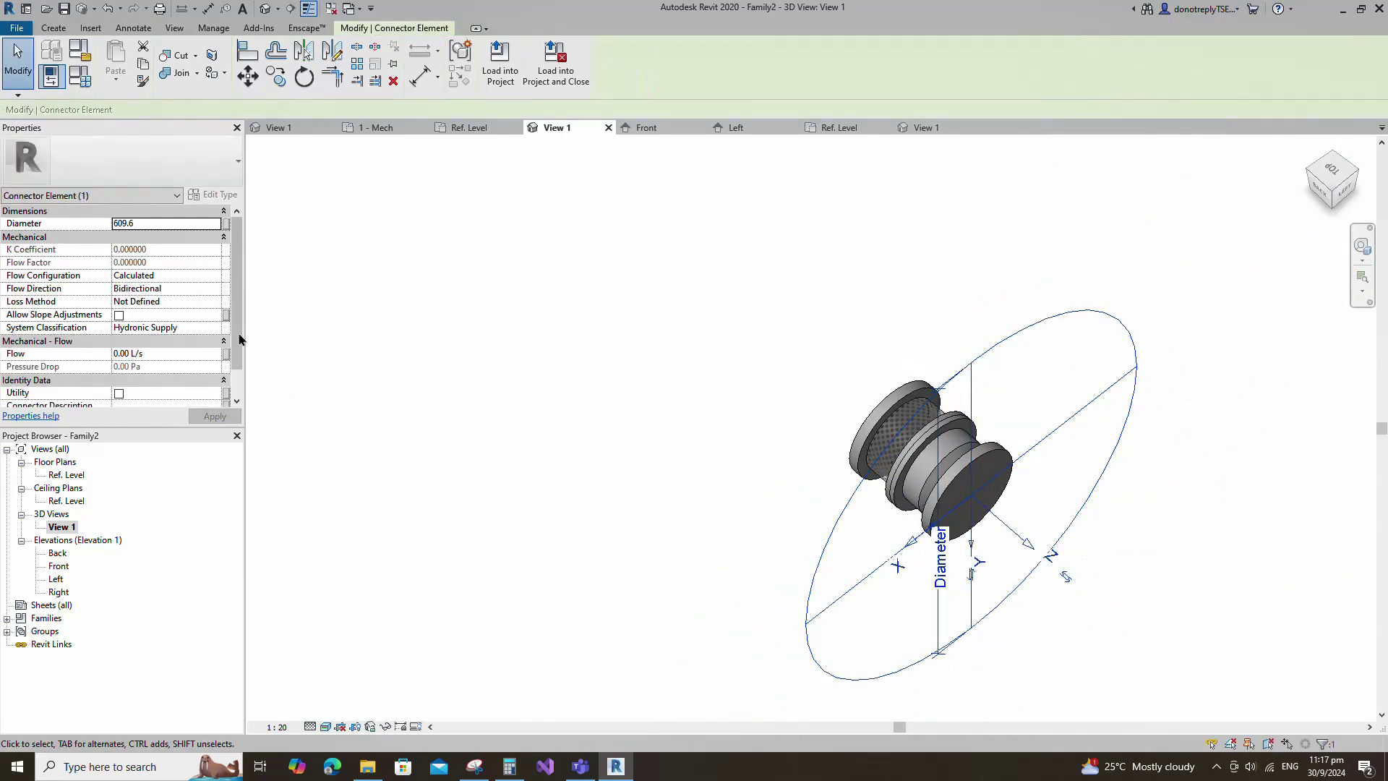
Set the pipe connector's diameter to 50 and associate it with a new type parameter named ND, grouped under Dimensions
click(41, 225)
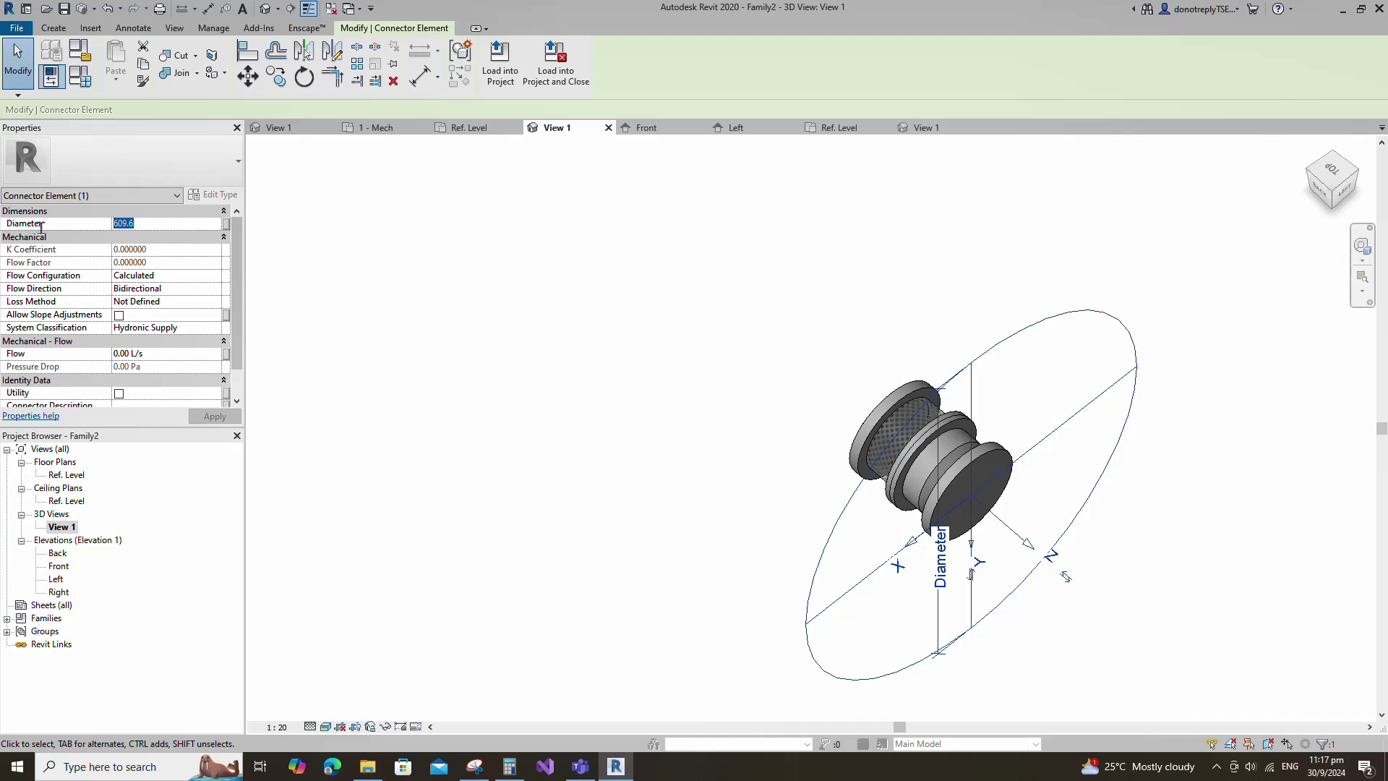
click(204, 418)
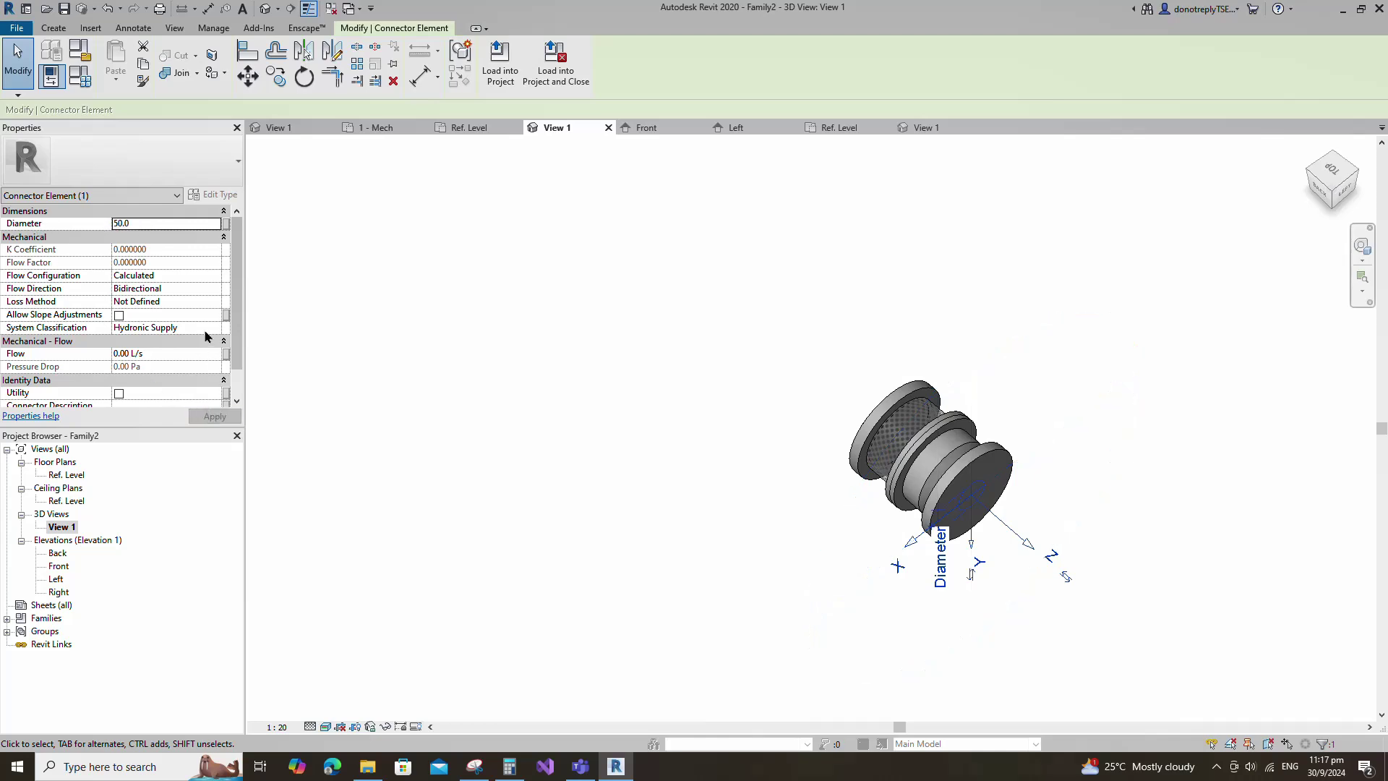
click(224, 224)
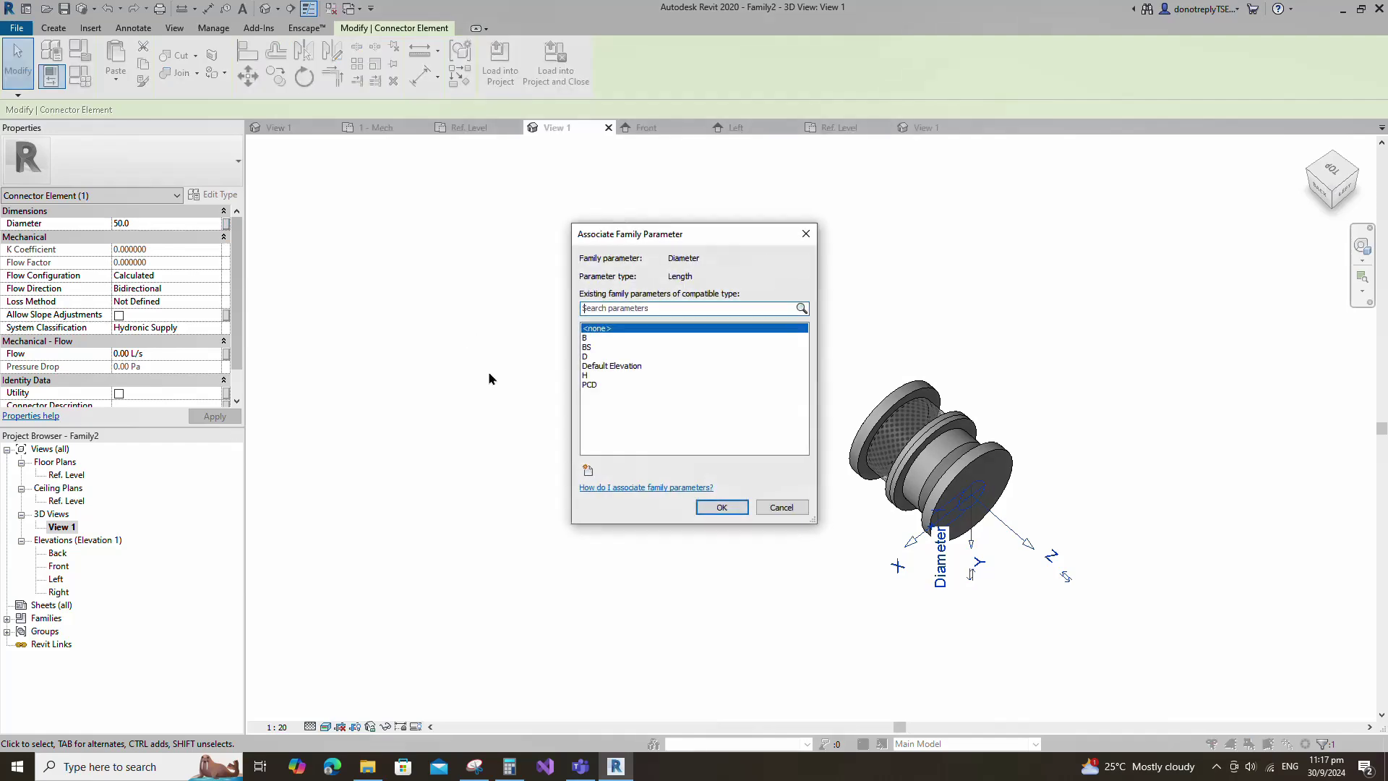
click(589, 471)
text(ND)
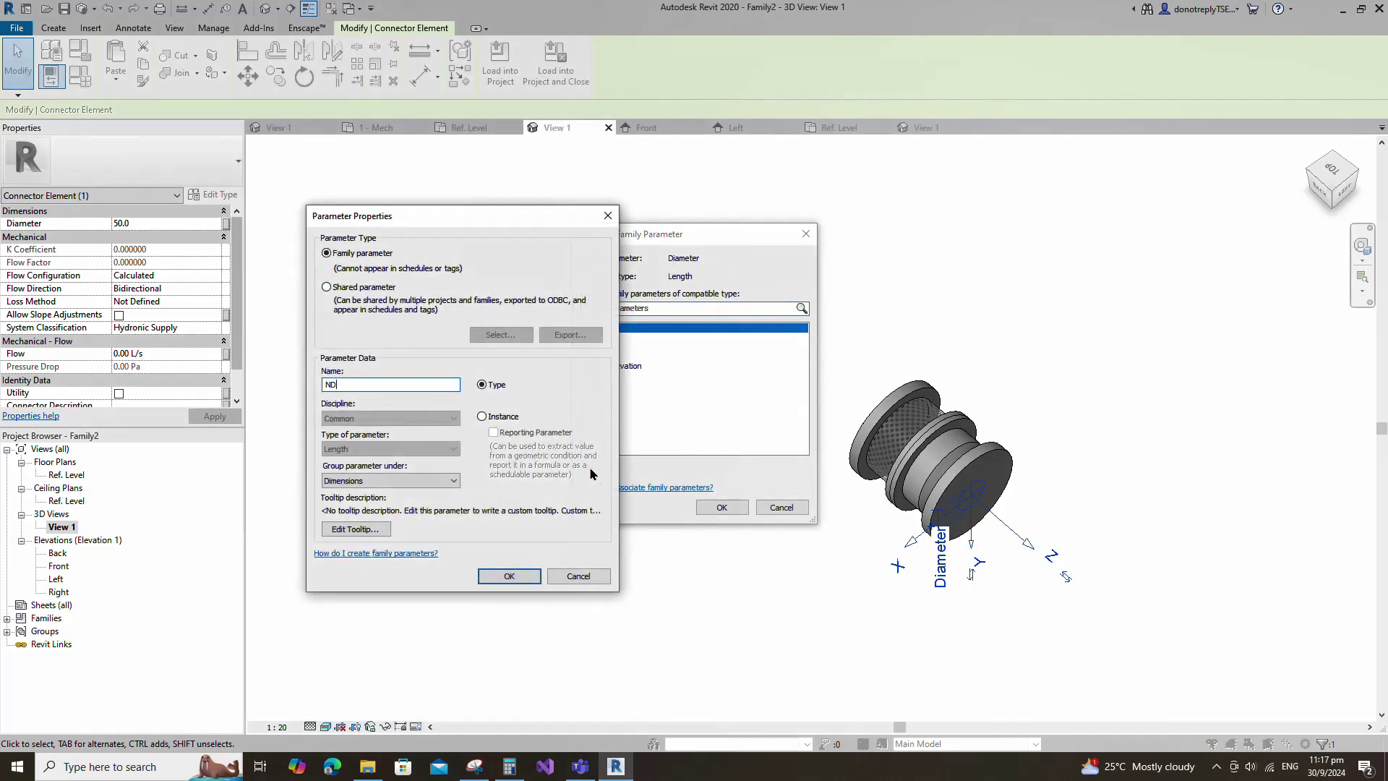
click(536, 576)
click(701, 509)
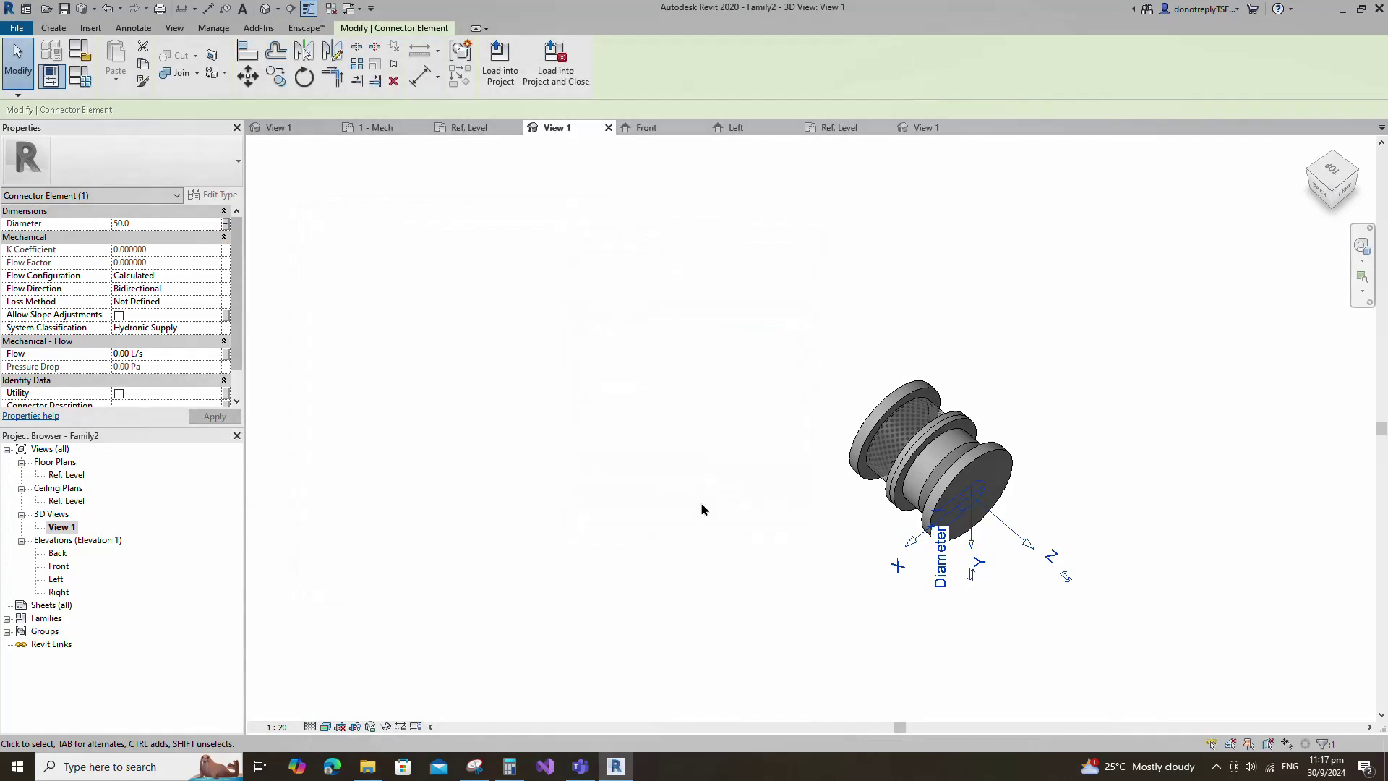
Set the connector's loss method to K Coefficient and its system classification to Fitting
click(219, 302)
click(188, 324)
click(215, 328)
scroll(142, 390, down, 2)
scroll(145, 393, down, 1)
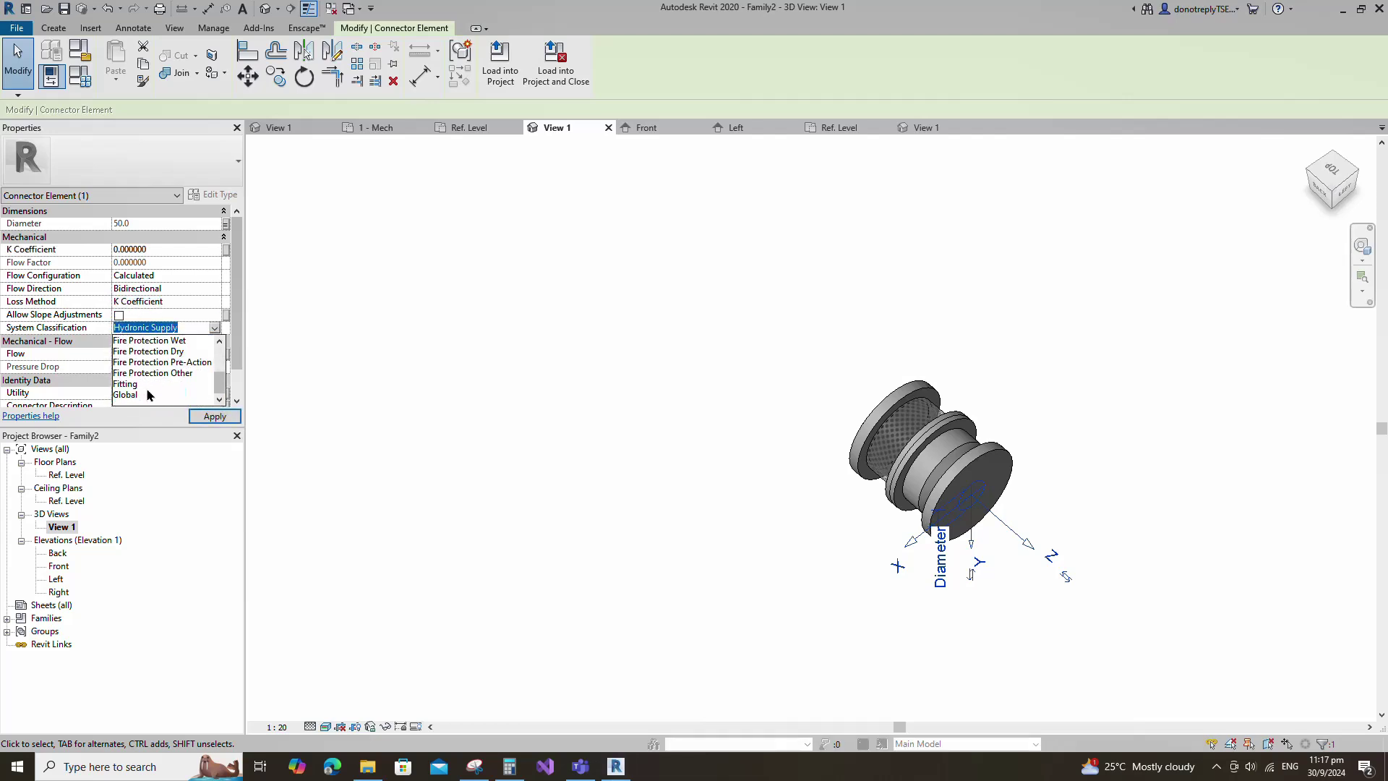
click(134, 384)
click(211, 416)
click(573, 460)
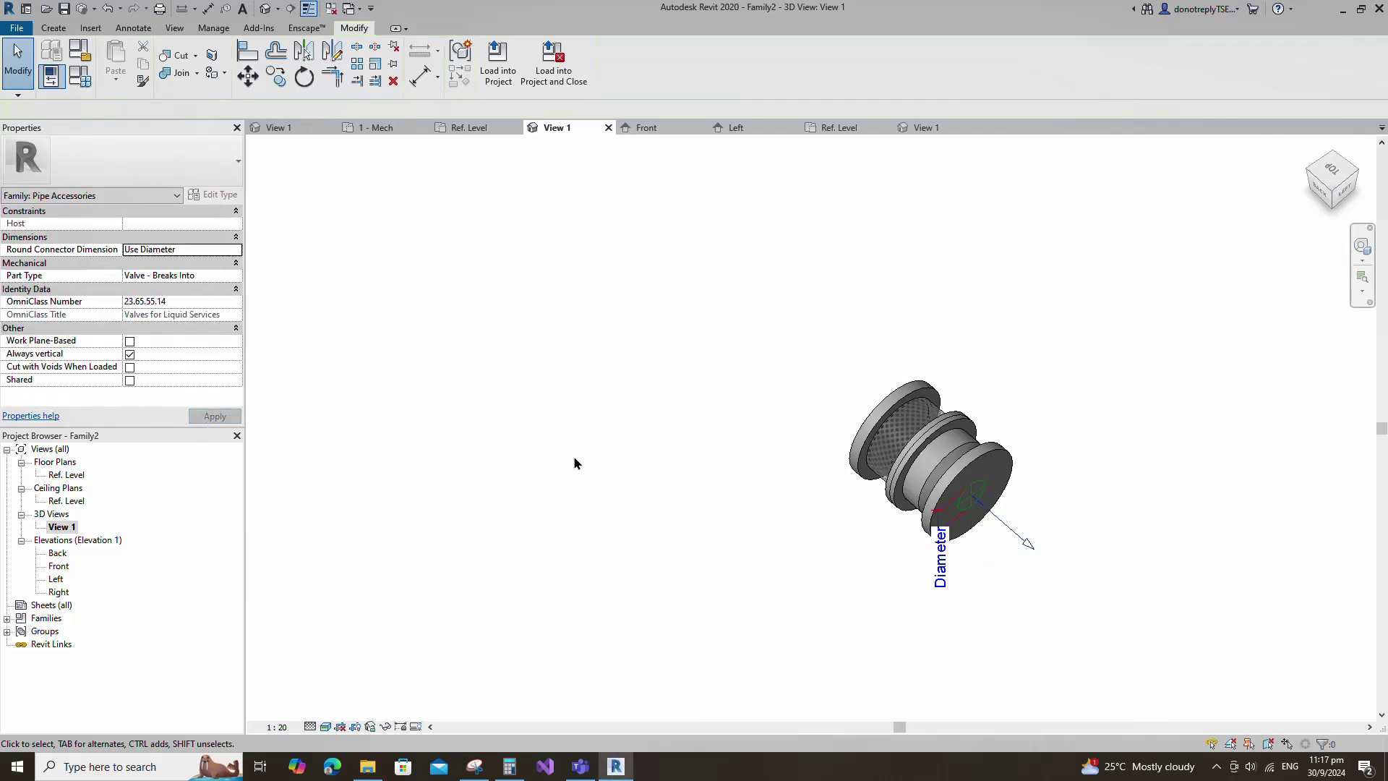
Insert the raster image Dimension.png into the Ref. Level floor plan and place it beside the reference planes
shift+middle_drag(521, 450, 564, 280)
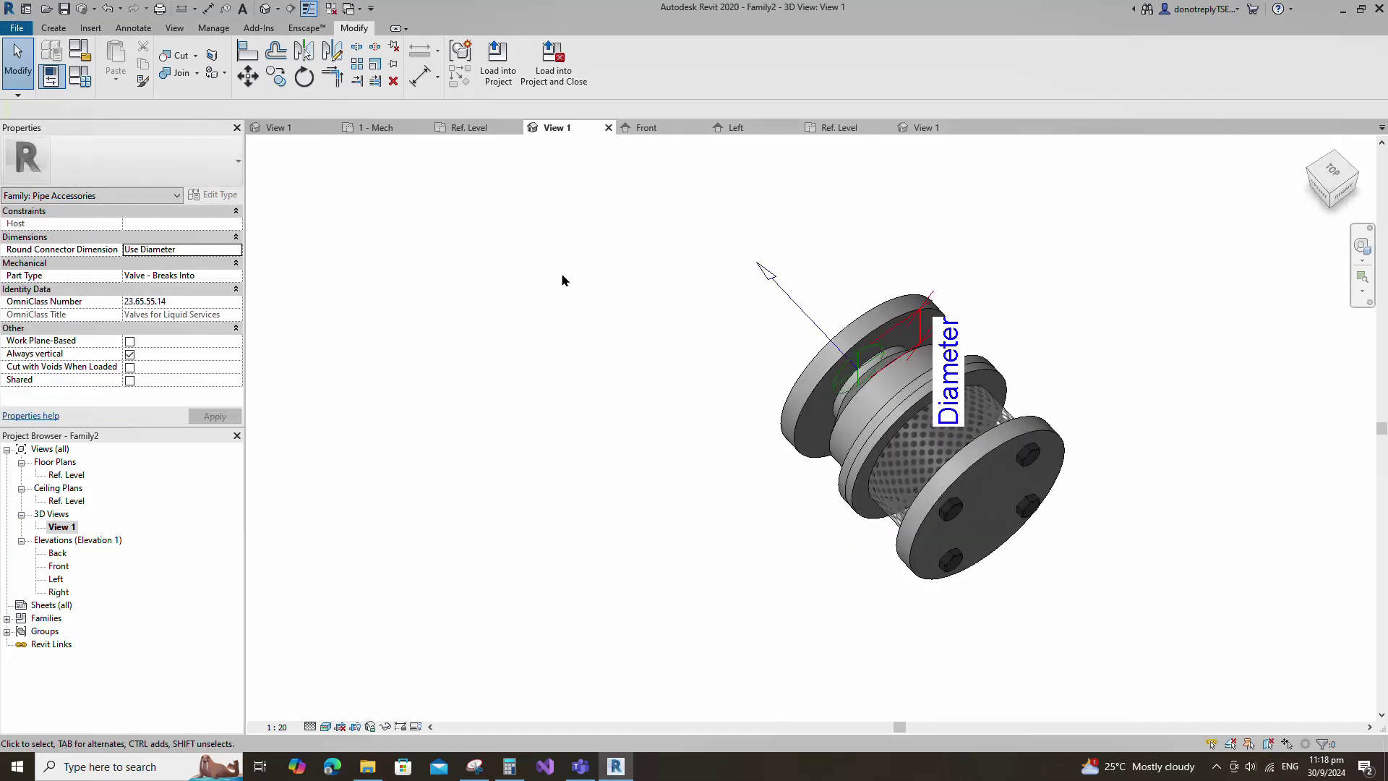
double_click(60, 476)
scroll(1239, 484, down, 5)
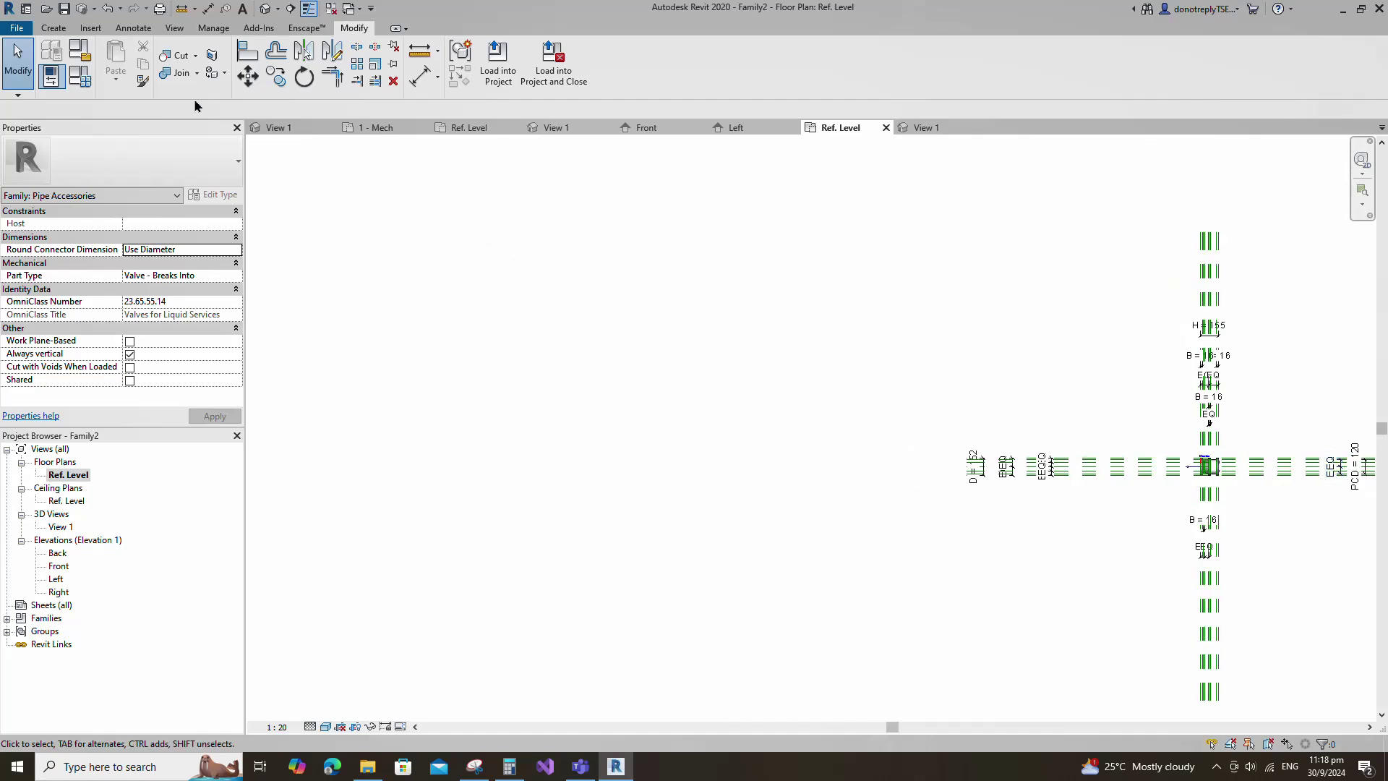
click(91, 27)
click(480, 64)
click(782, 396)
click(561, 92)
click(880, 359)
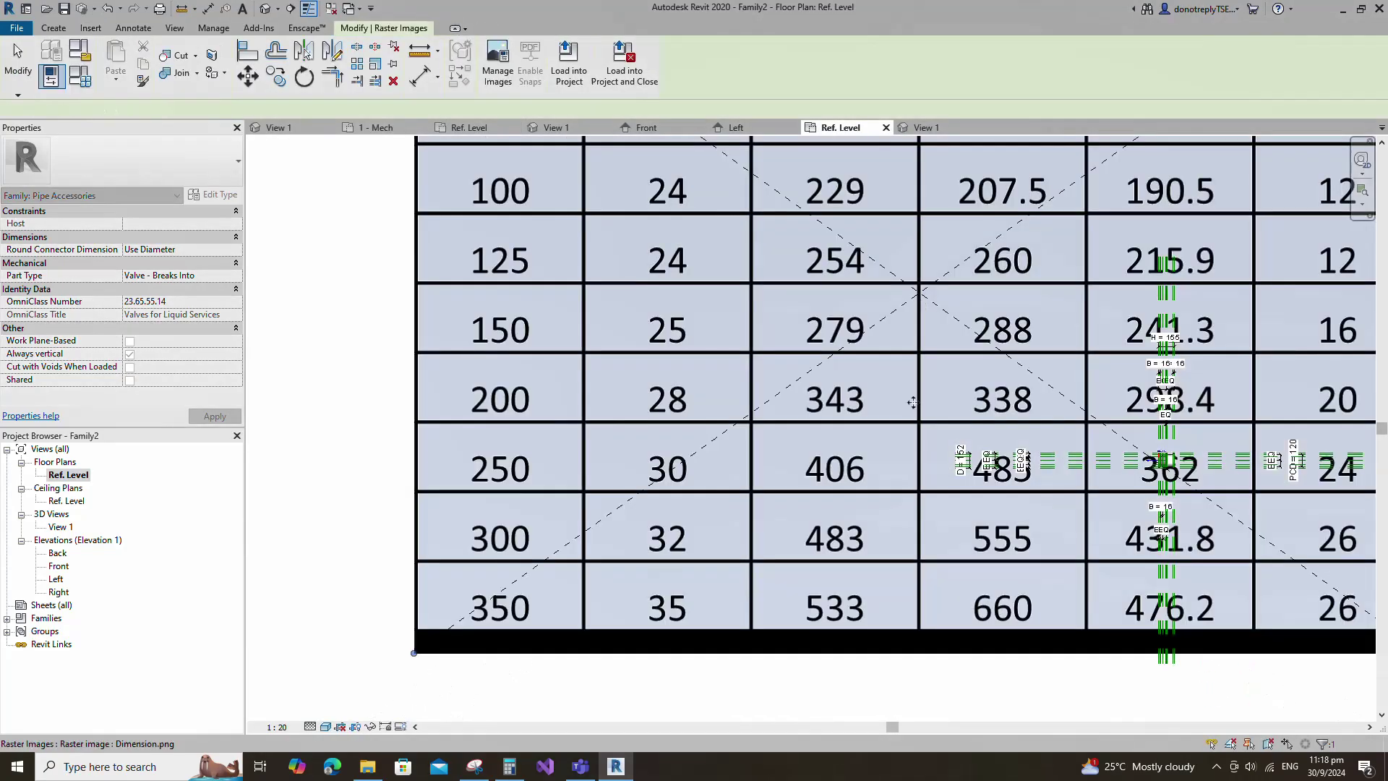
click(908, 345)
drag(1003, 364, 1001, 366)
scroll(966, 440, down, 3)
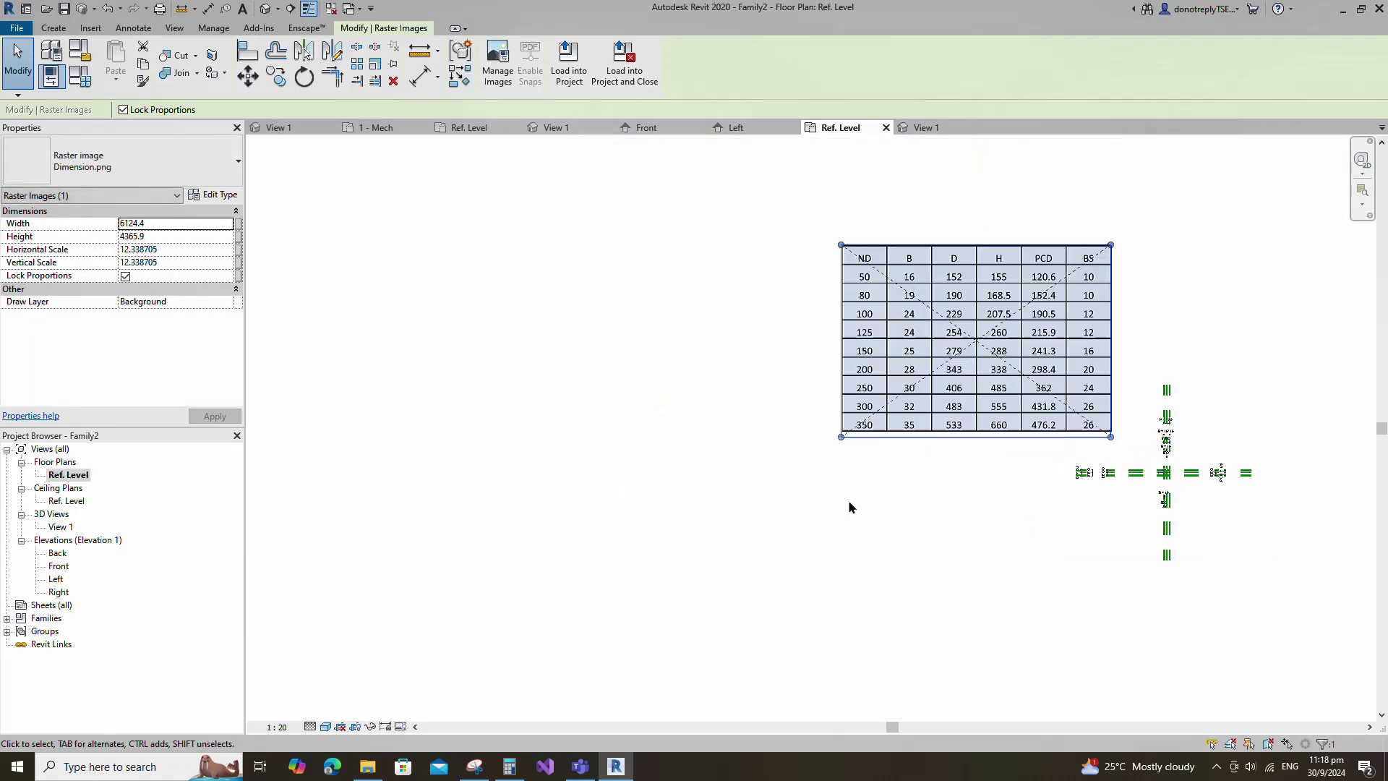
scroll(850, 502, up, 1)
click(450, 389)
Reorder the dimension parameters in Family Types to match the table: ND, B, D, H, PCD, BS
click(79, 75)
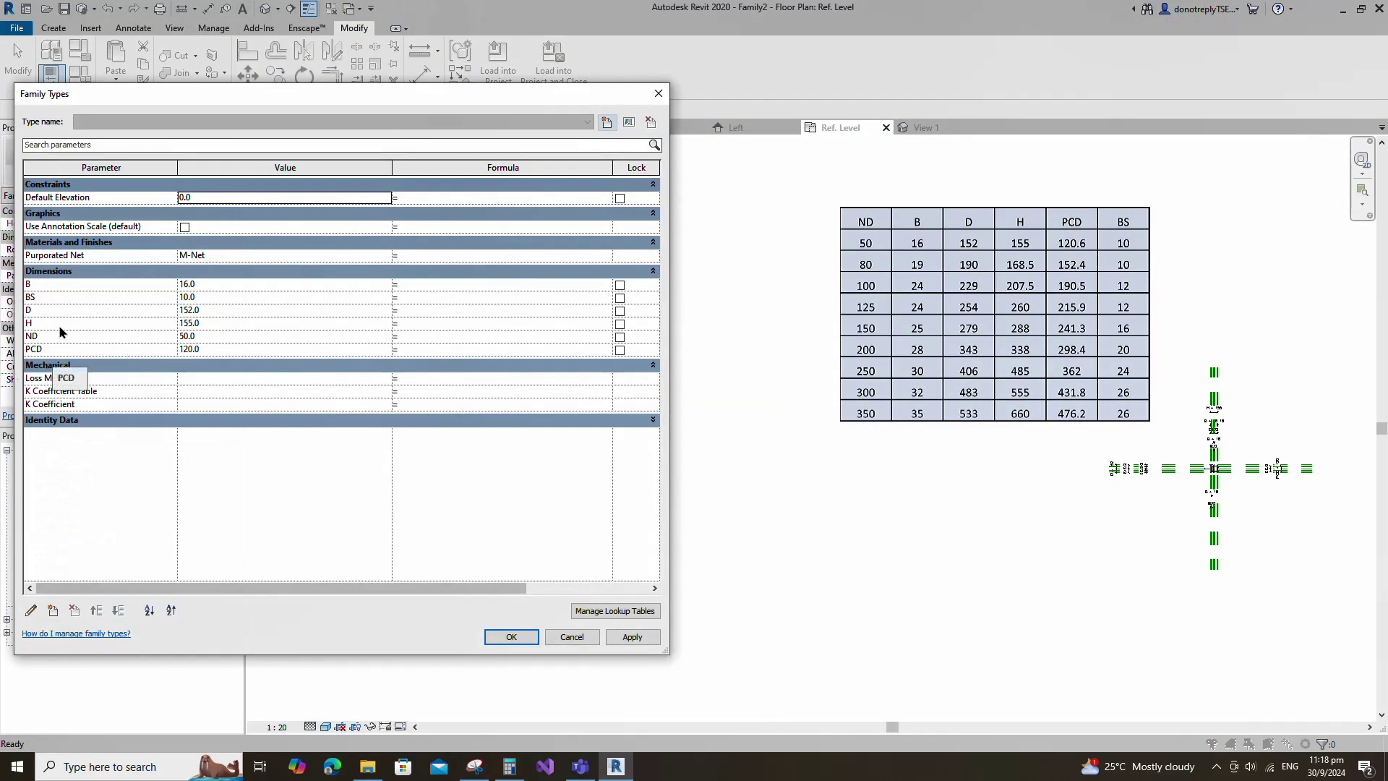
click(52, 298)
double_click(115, 613)
click(115, 613)
click(115, 613)
click(52, 324)
click(97, 611)
click(98, 611)
click(97, 612)
click(632, 637)
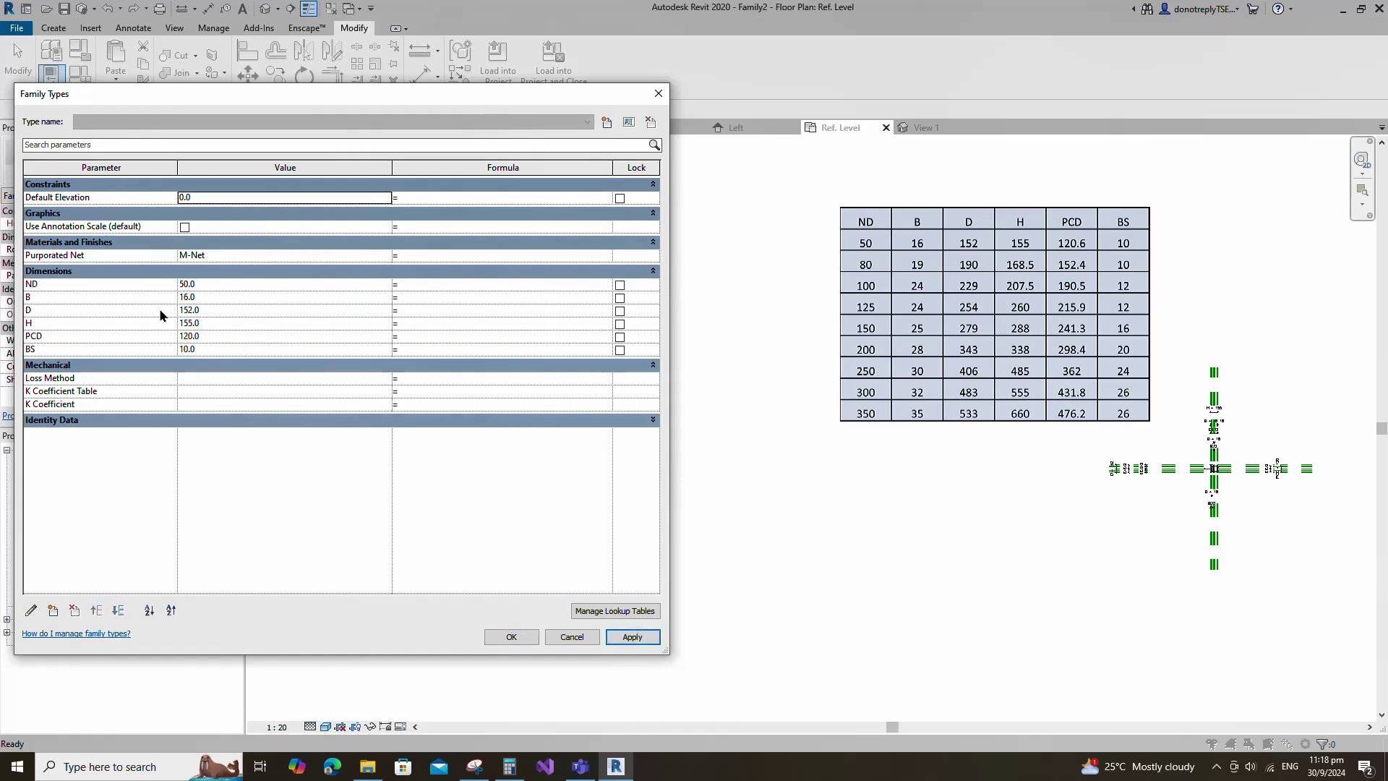
Create a family type named DN 50mm and set its PCD to 120.6
click(606, 122)
text(DN 50mm)
drag(315, 363, 240, 370)
key(ctrl+c)
click(342, 403)
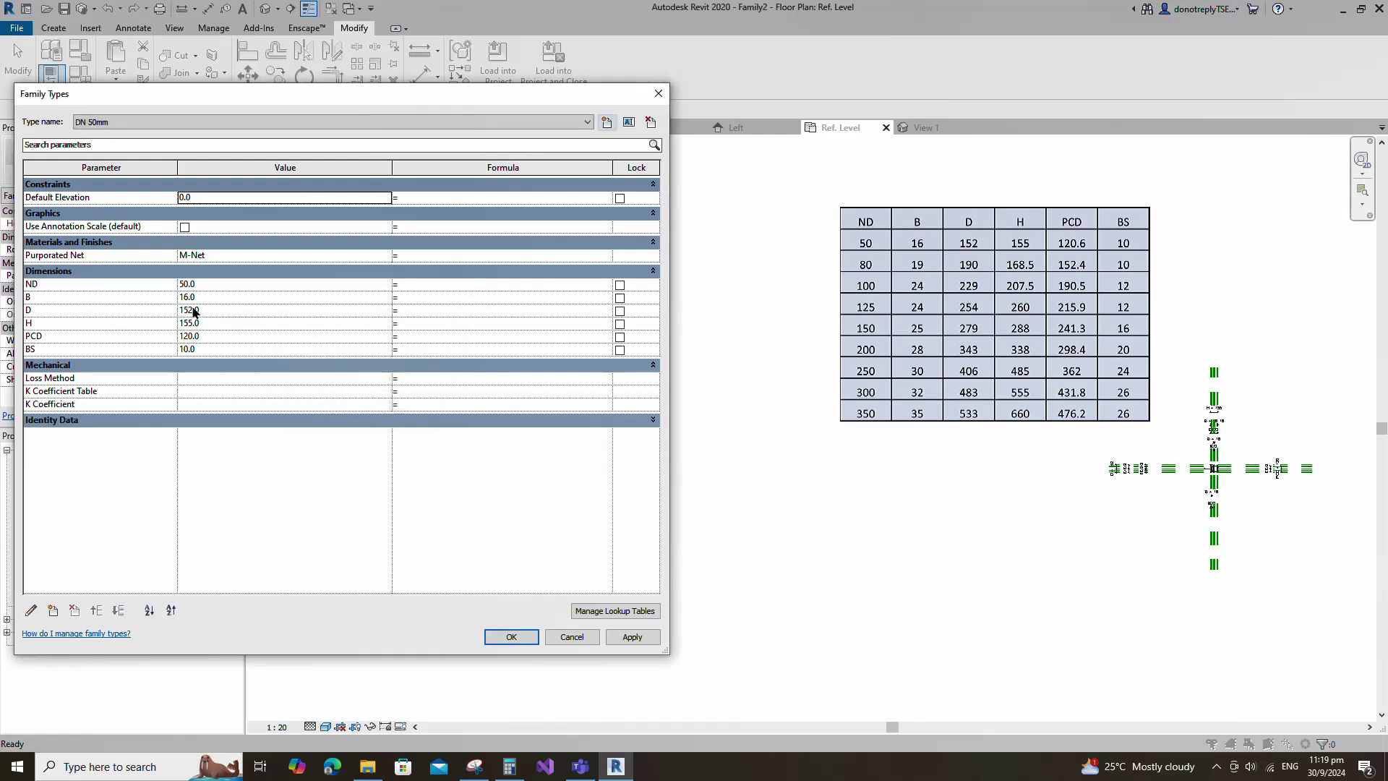
click(201, 335)
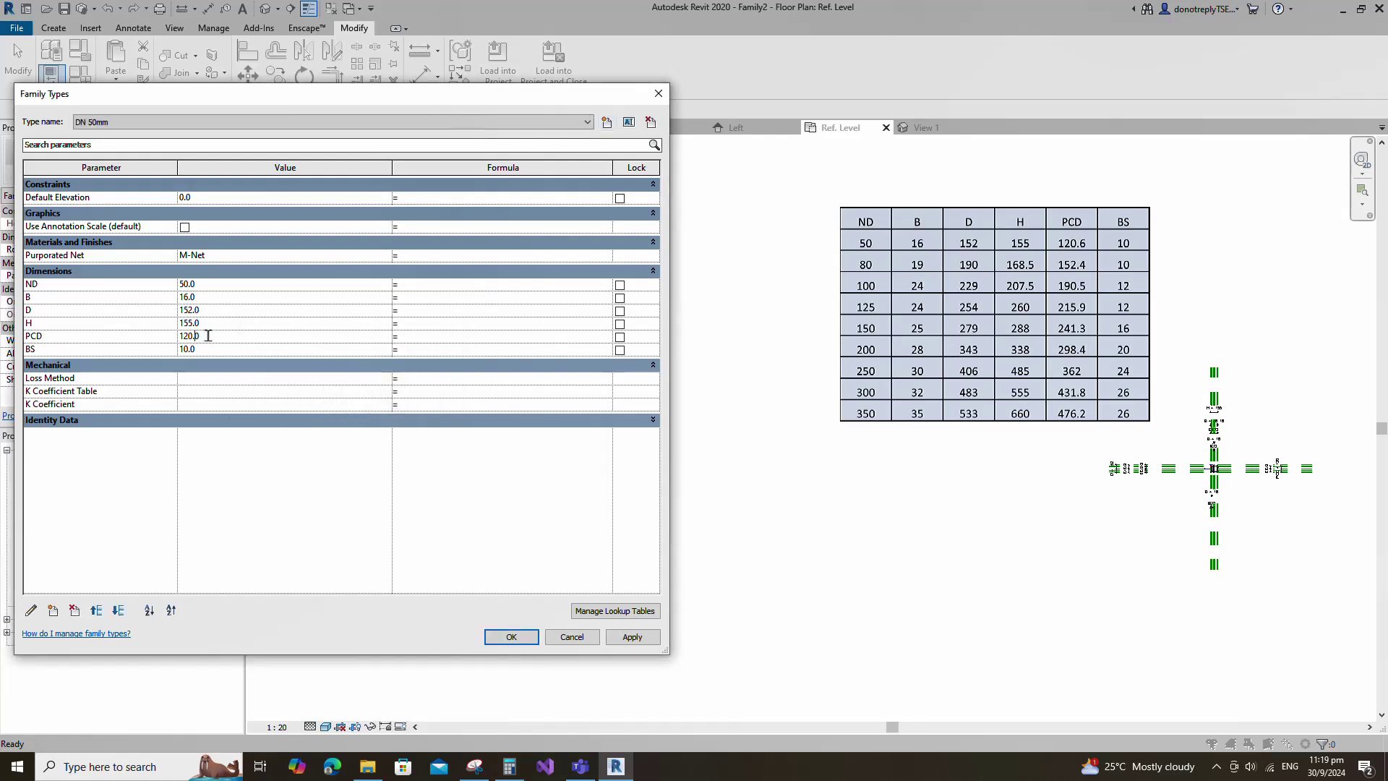
text(120)
click(630, 639)
Create a family type named DN 80mm and set its ND to 80
click(607, 122)
key(ctrl+v)
click(299, 362)
key(BackSpace)
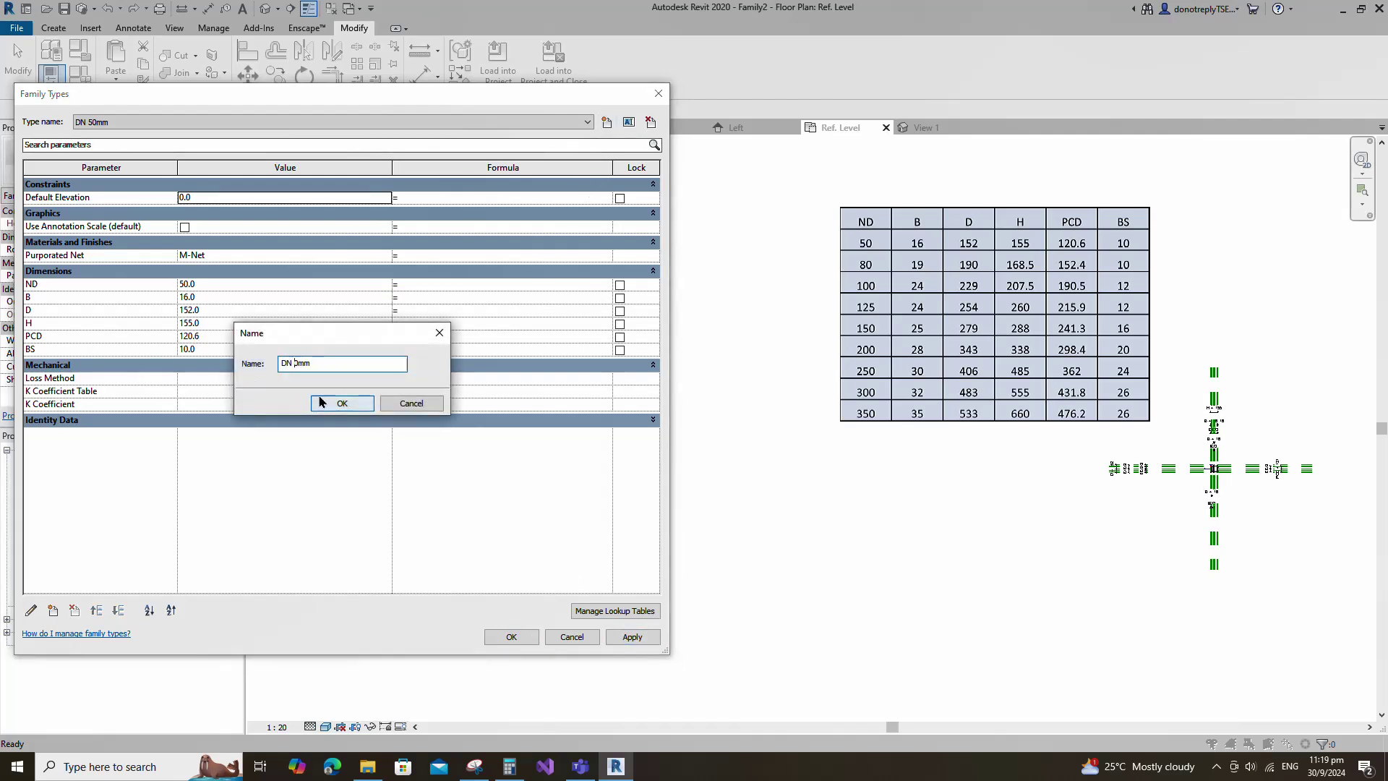
click(321, 402)
drag(197, 284, 101, 288)
text(80)
click(630, 638)
Set the DN 80mm type's B to 19, D to 190, H to 168.5 and PCD to 152.4
click(187, 300)
text(19)
key(Tab)
text(19)
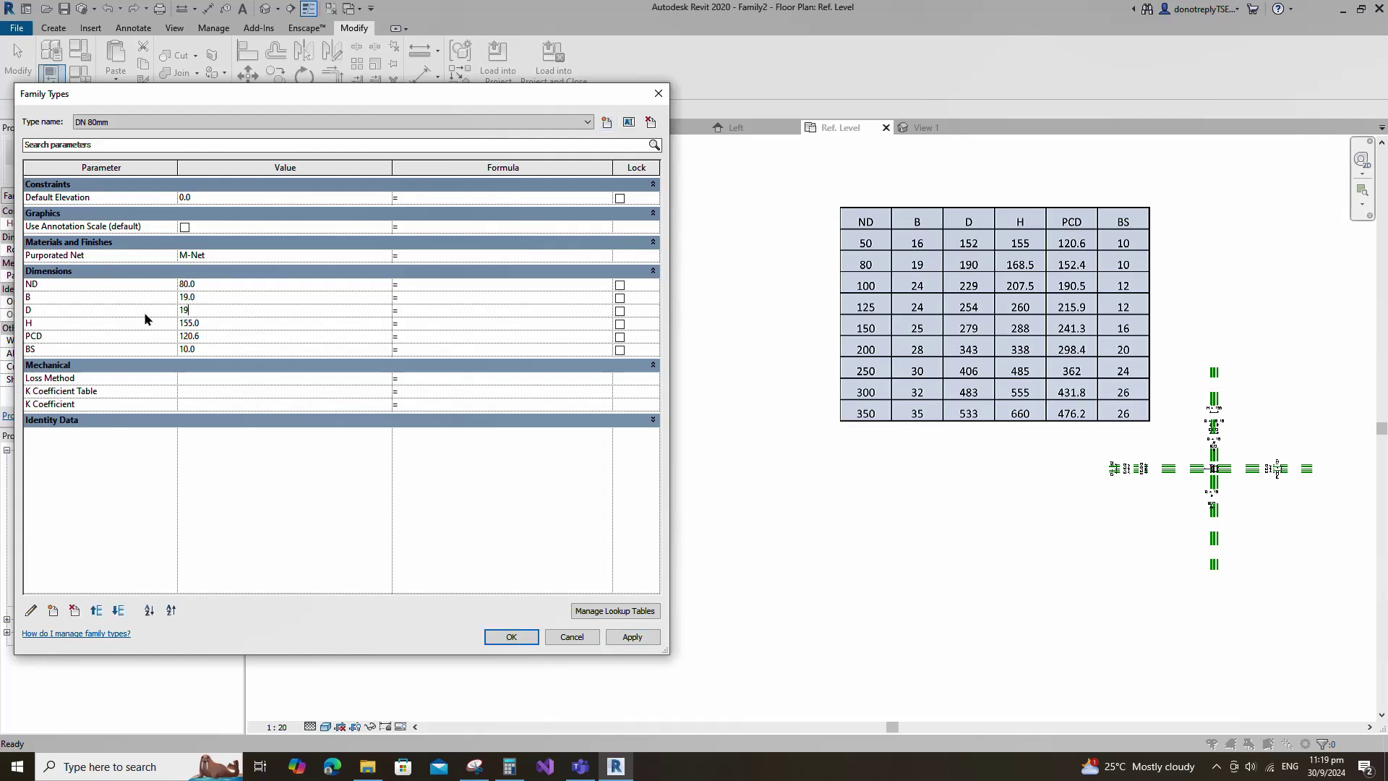
double_click(219, 325)
text(168.5)
double_click(194, 336)
text(152.)
click(623, 642)
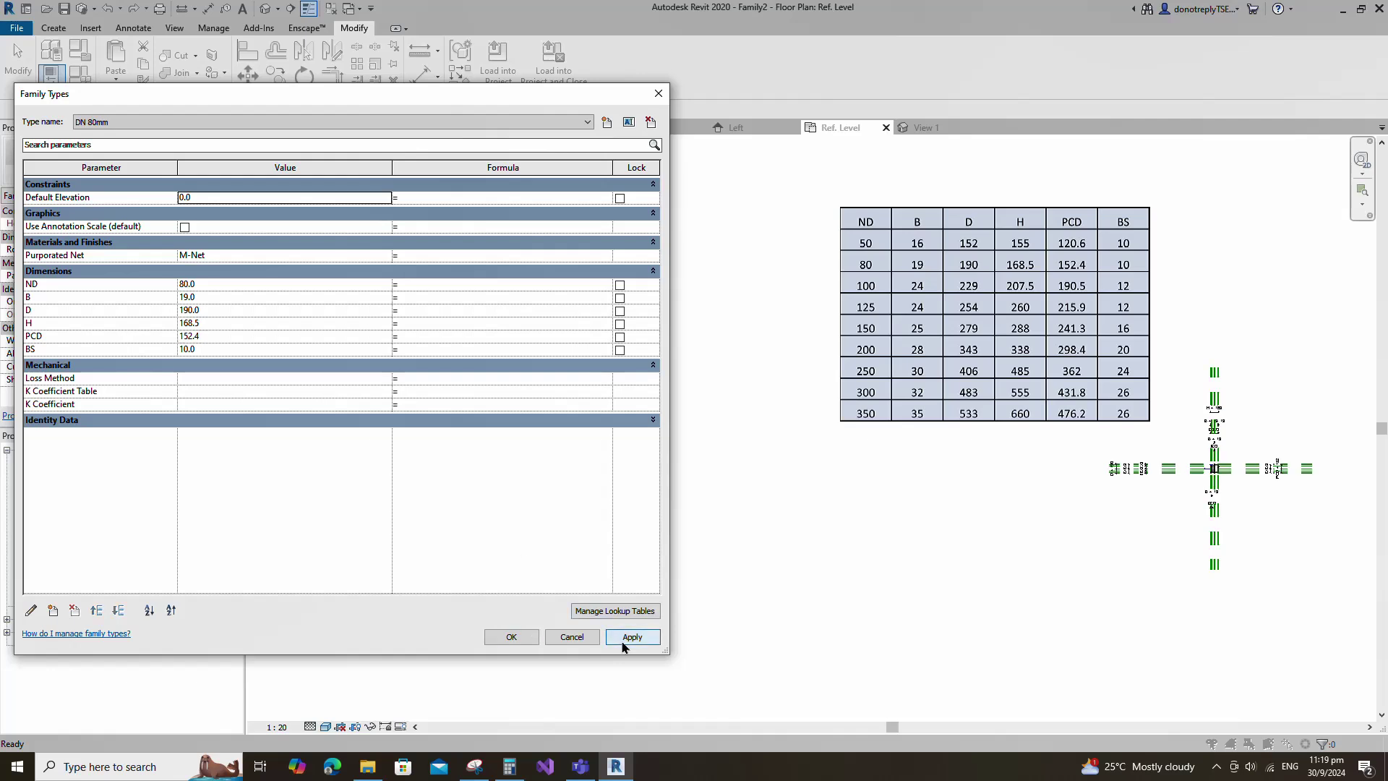
Create a family type named DN 100mm
click(607, 122)
text(DN 50mm)
click(299, 363)
key(BackSpace)
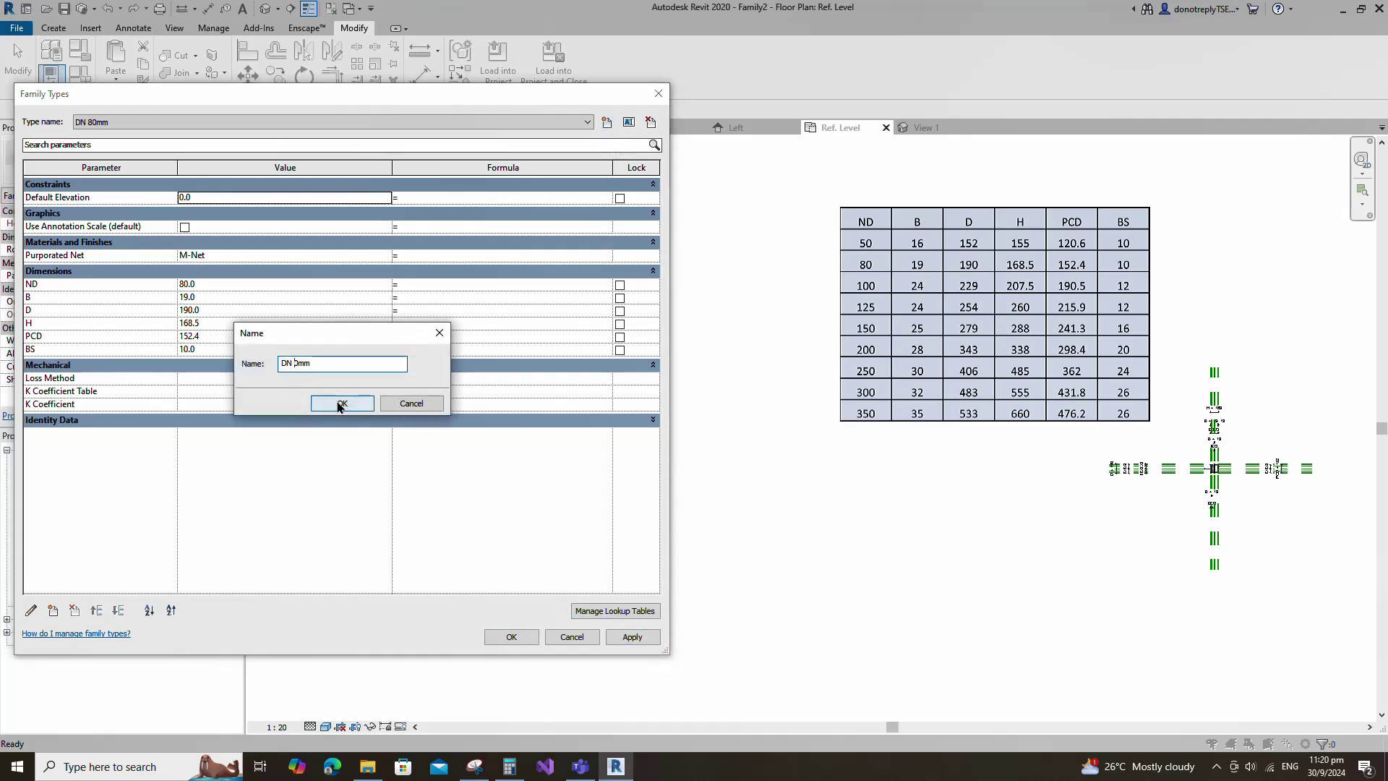
text(100)
click(341, 403)
Set the DN 100mm type's ND to 100, B to 24, D to 229, H to 207.5 and PCD to 190.5
click(200, 285)
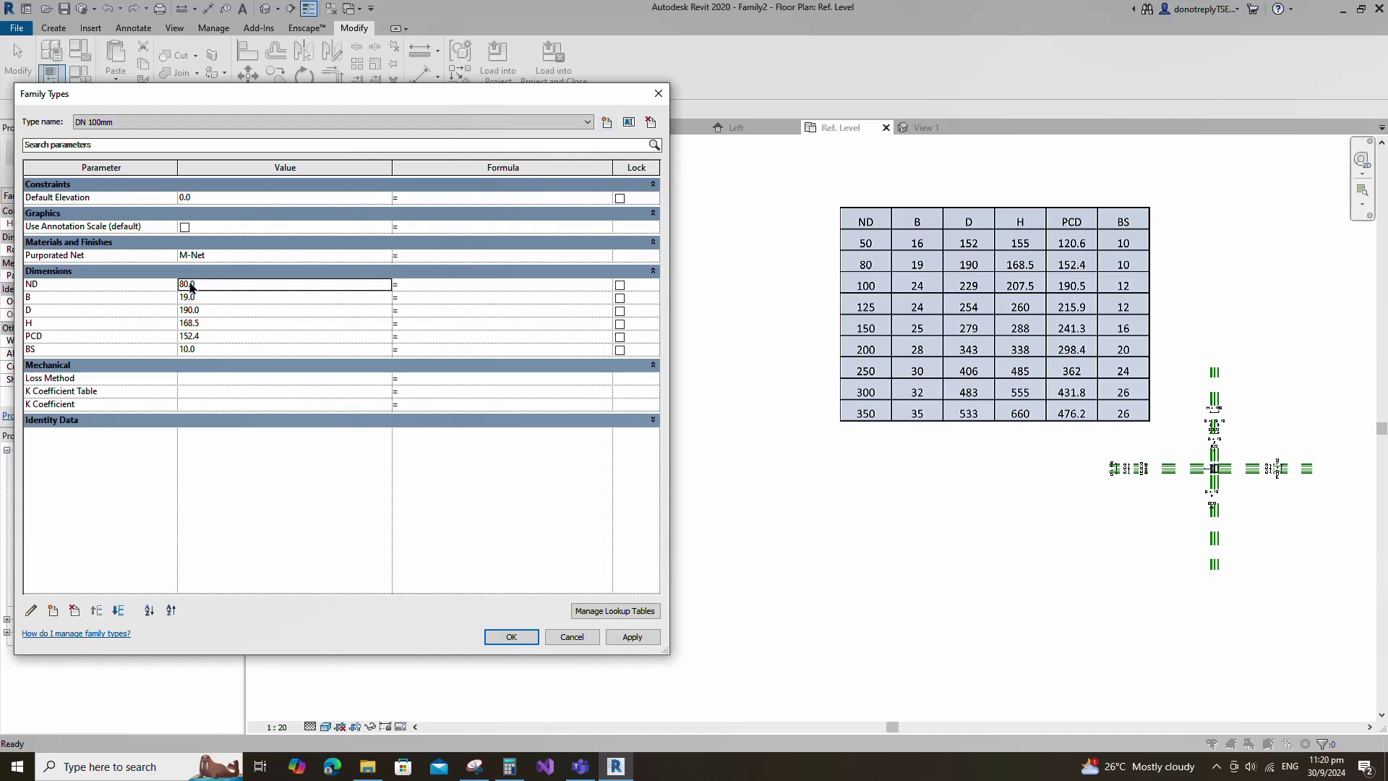
key(BackSpace)
key(BackSpace)
text(100)
key(Tab)
text(24)
key(Tab)
text(229)
key(Tab)
text(20)
key(Tab)
text(19)
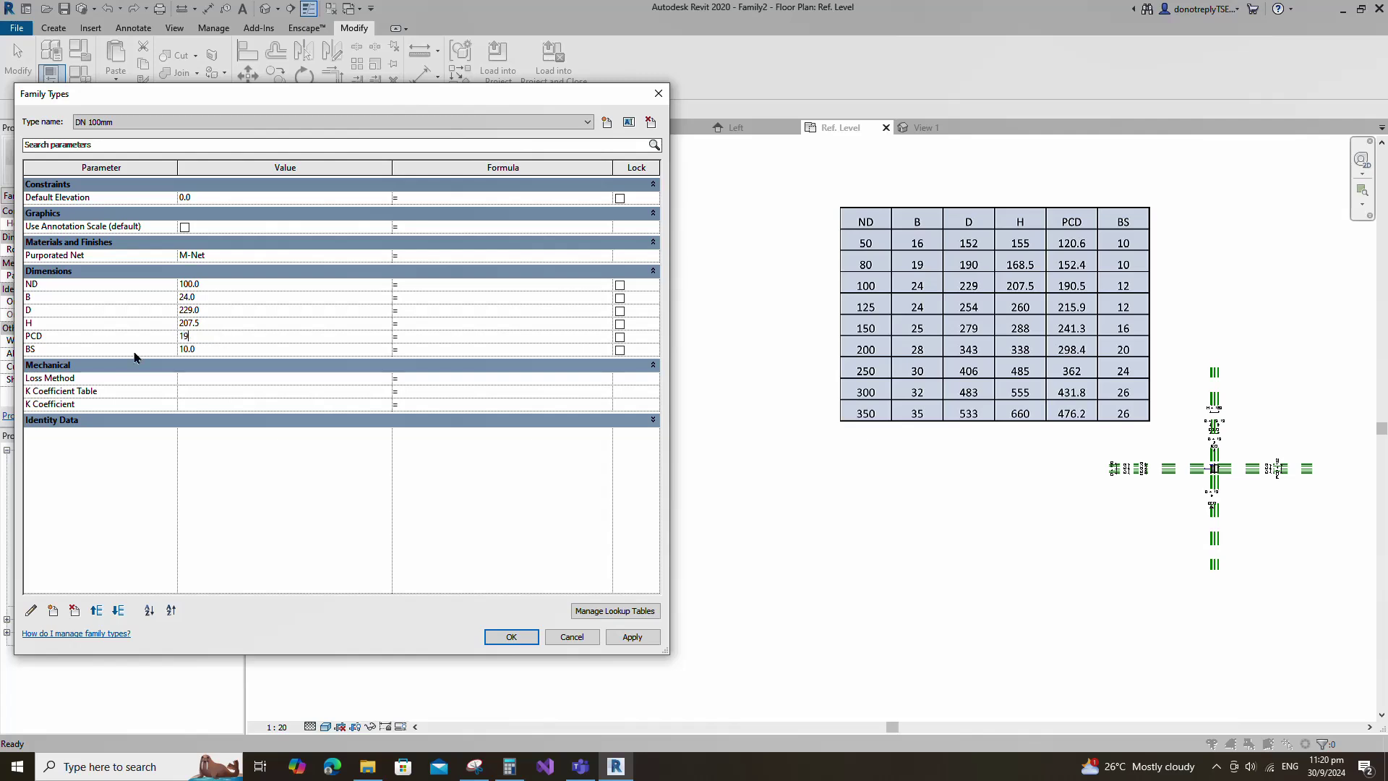
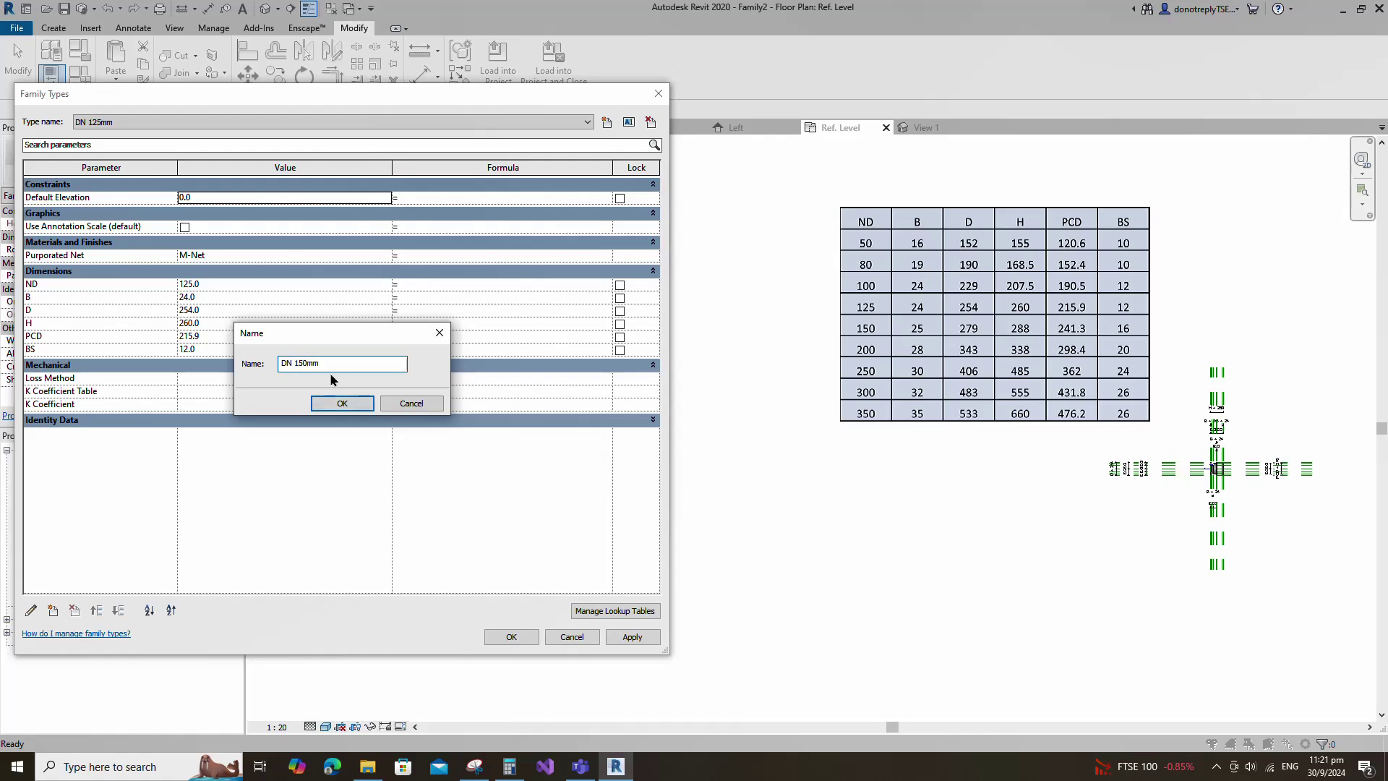
Create the DN 150mm type with ND 150, B 25, D 279, H 288, PCD 241.3 and BS 16
click(340, 403)
click(146, 289)
text(150)
click(152, 296)
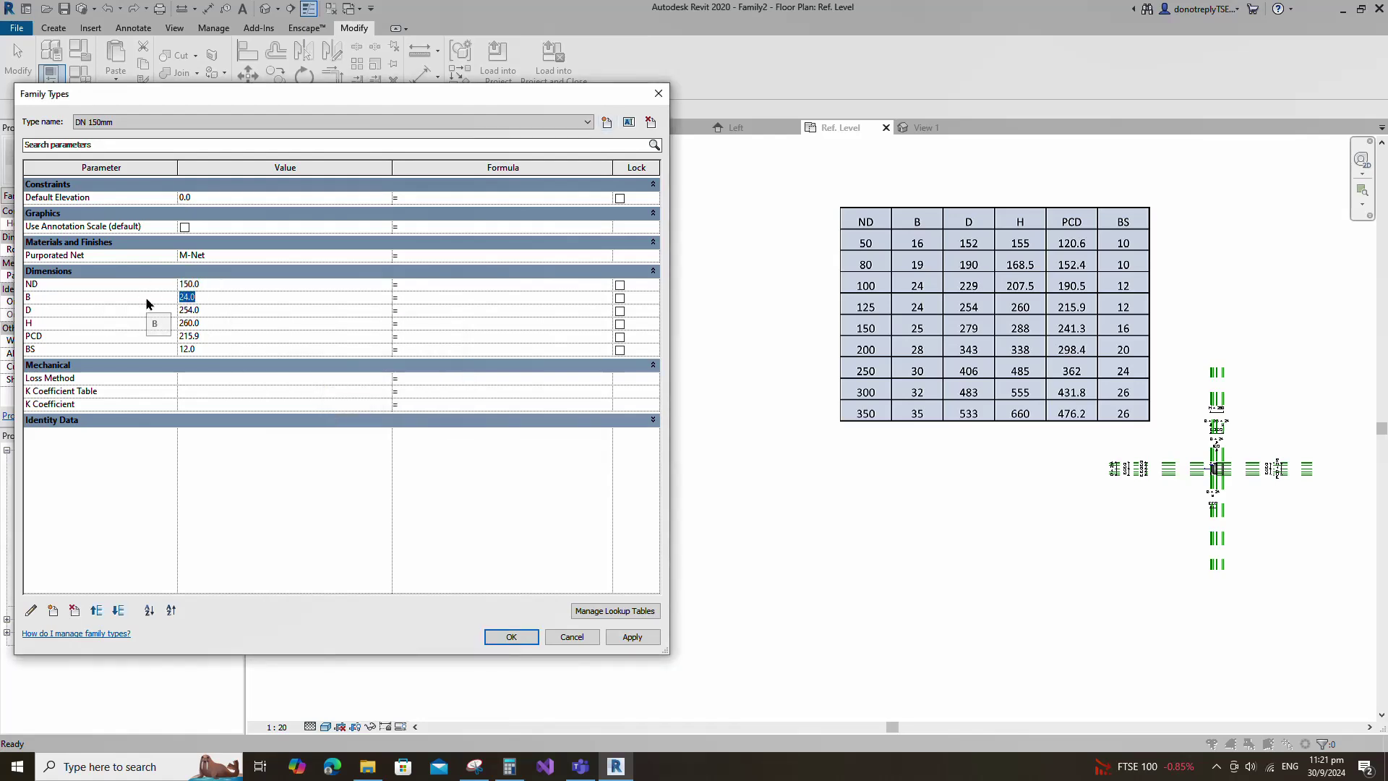
text(25)
click(150, 309)
text(288)
click(146, 339)
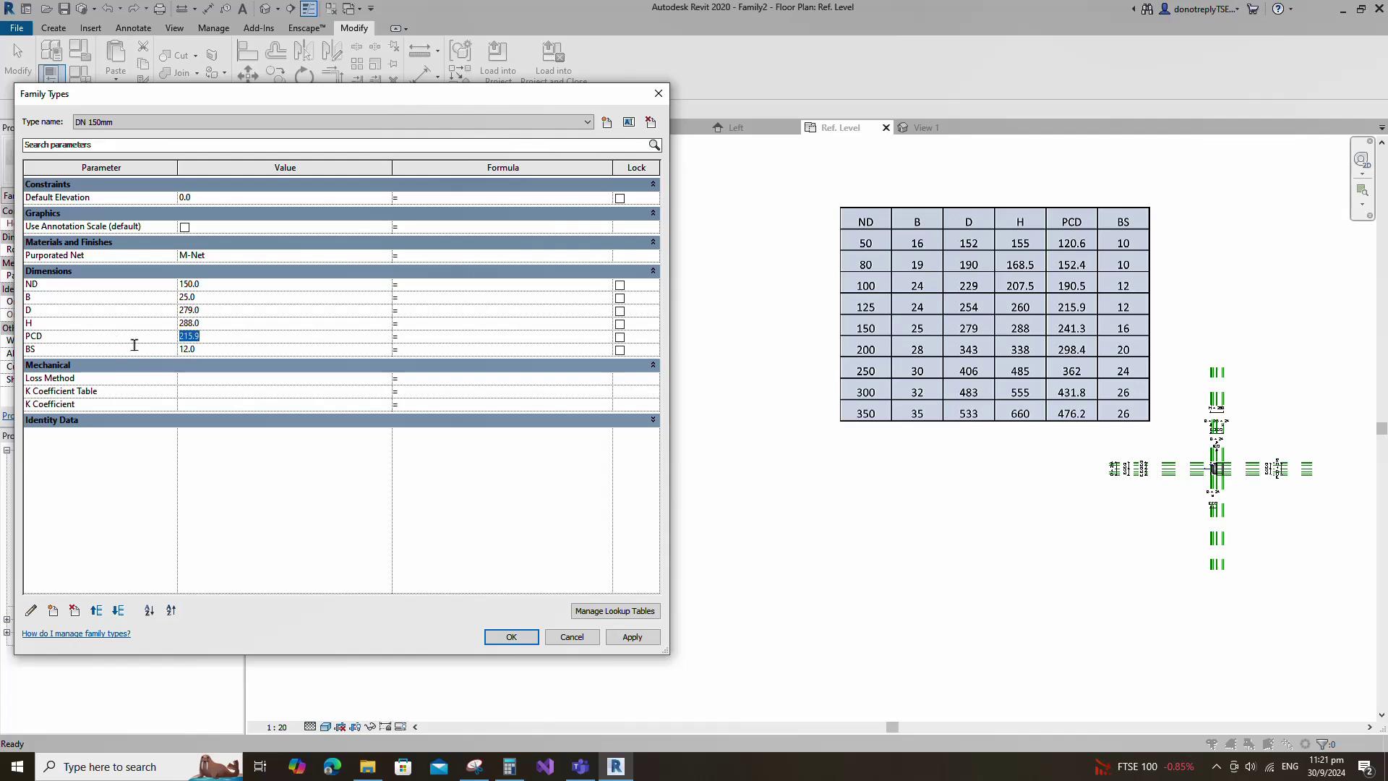
text(241.3)
click(148, 350)
text(16)
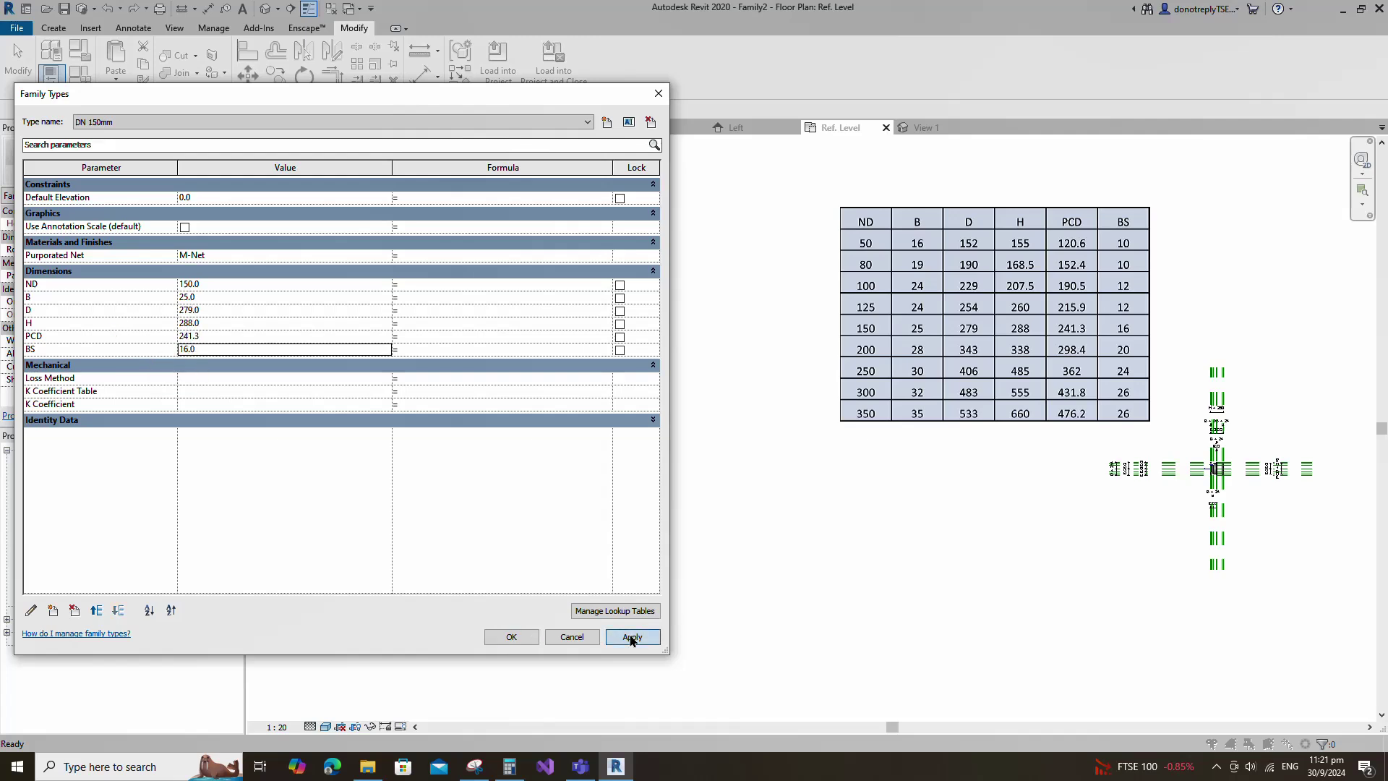
click(633, 637)
Create a family type named DN 200mm
click(606, 123)
text(DN 50mm)
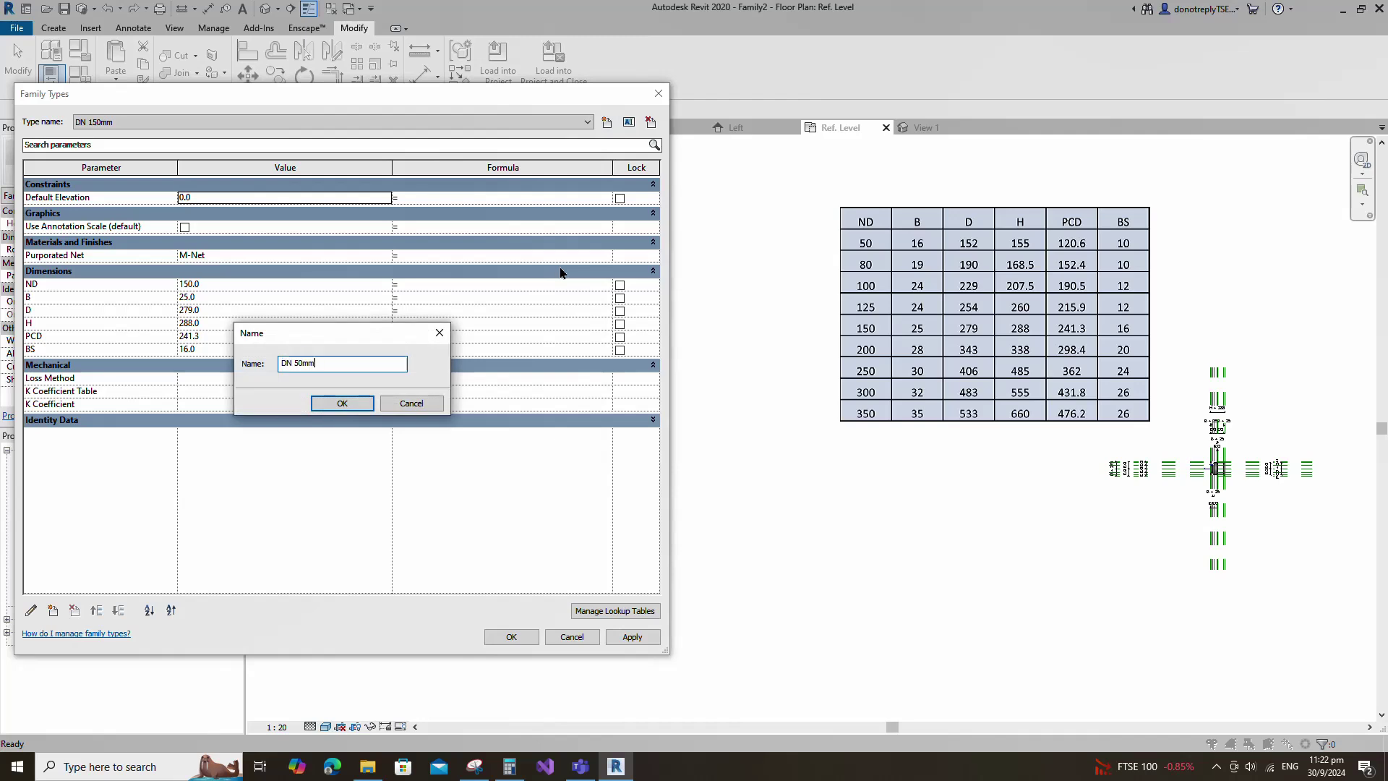
key(BackSpace)
click(344, 406)
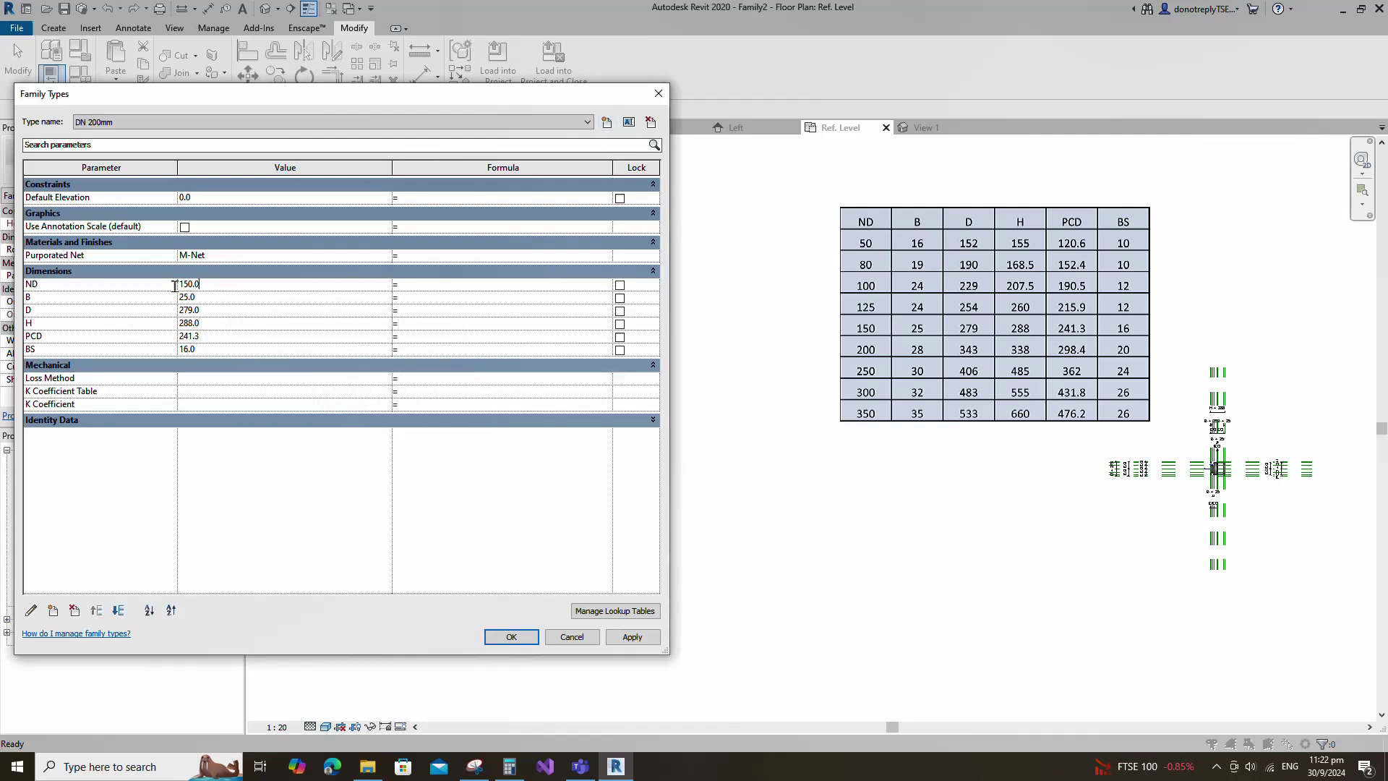
Give the DN 200mm type ND 200, B 28, D 343, H 338, PCD 298.4 and BS 20
click(154, 303)
text(28)
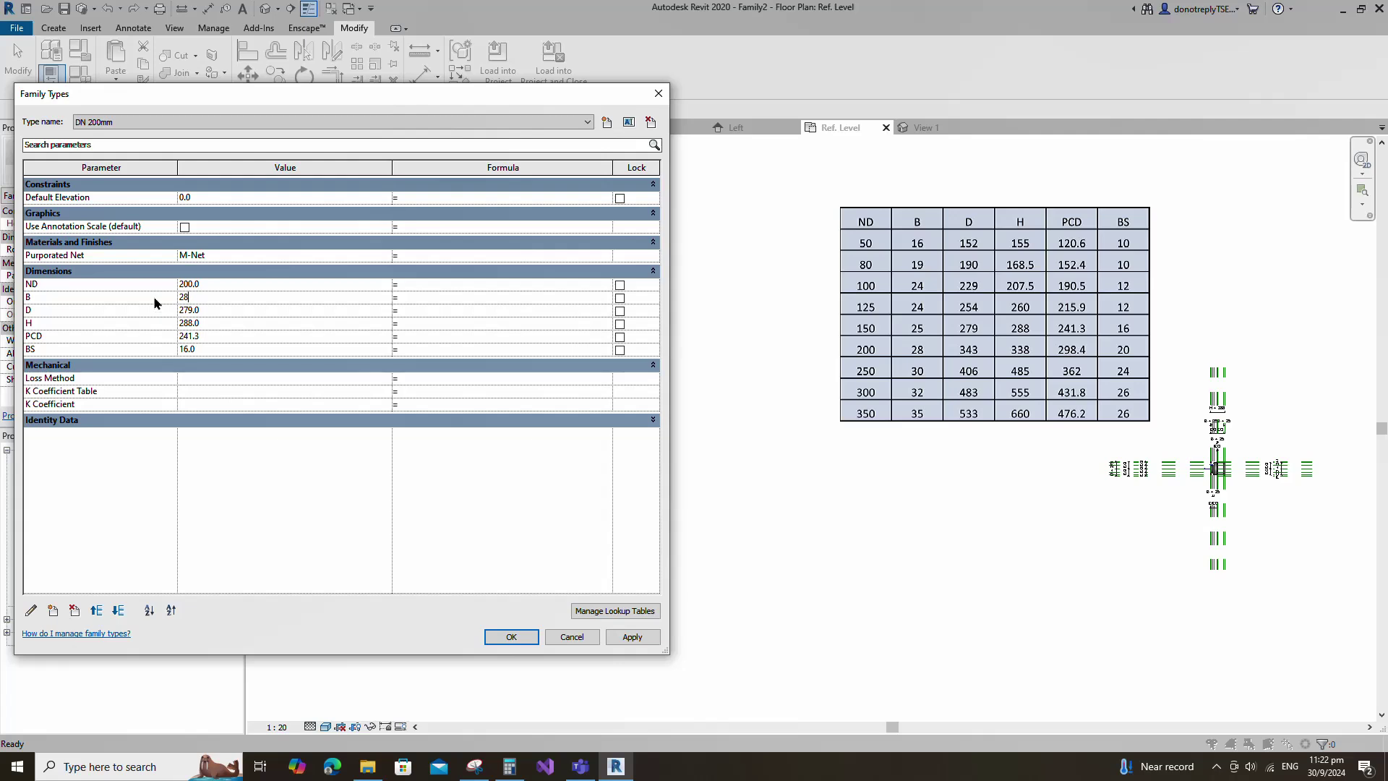
key(Tab)
text(343)
click(202, 323)
key(ctrl+a)
text(338)
click(139, 338)
text(298.4)
click(213, 349)
click(656, 642)
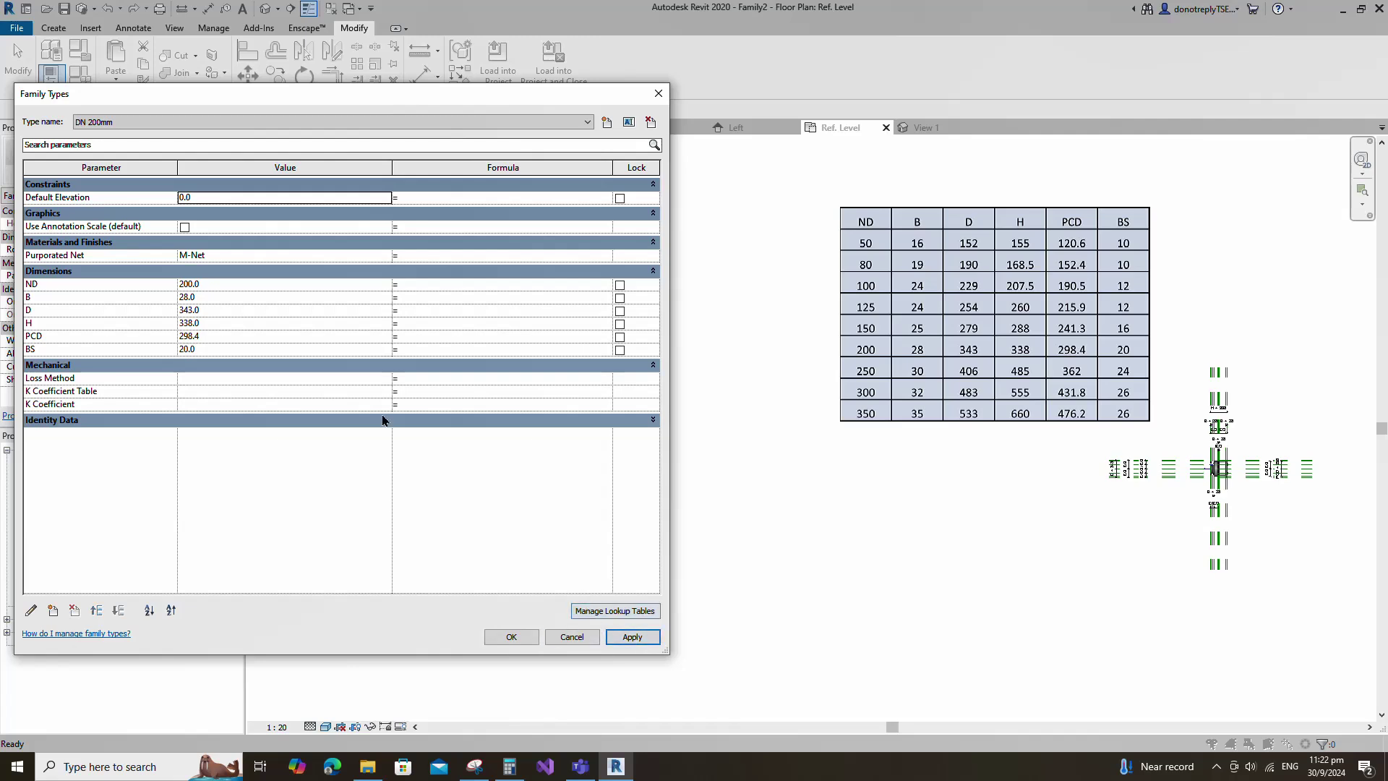
Create a family type named DN 250mm and set its ND to 250
click(608, 125)
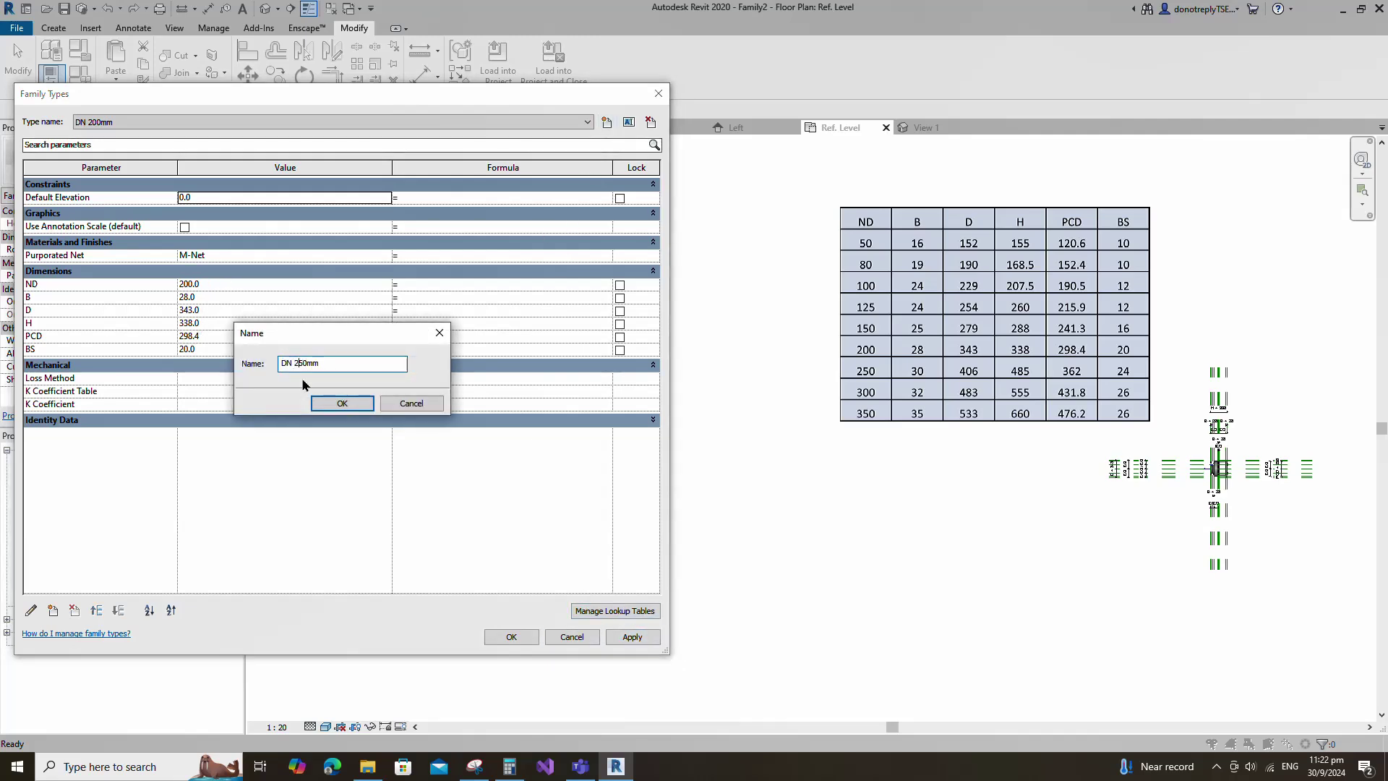
click(330, 406)
click(98, 288)
text(250)
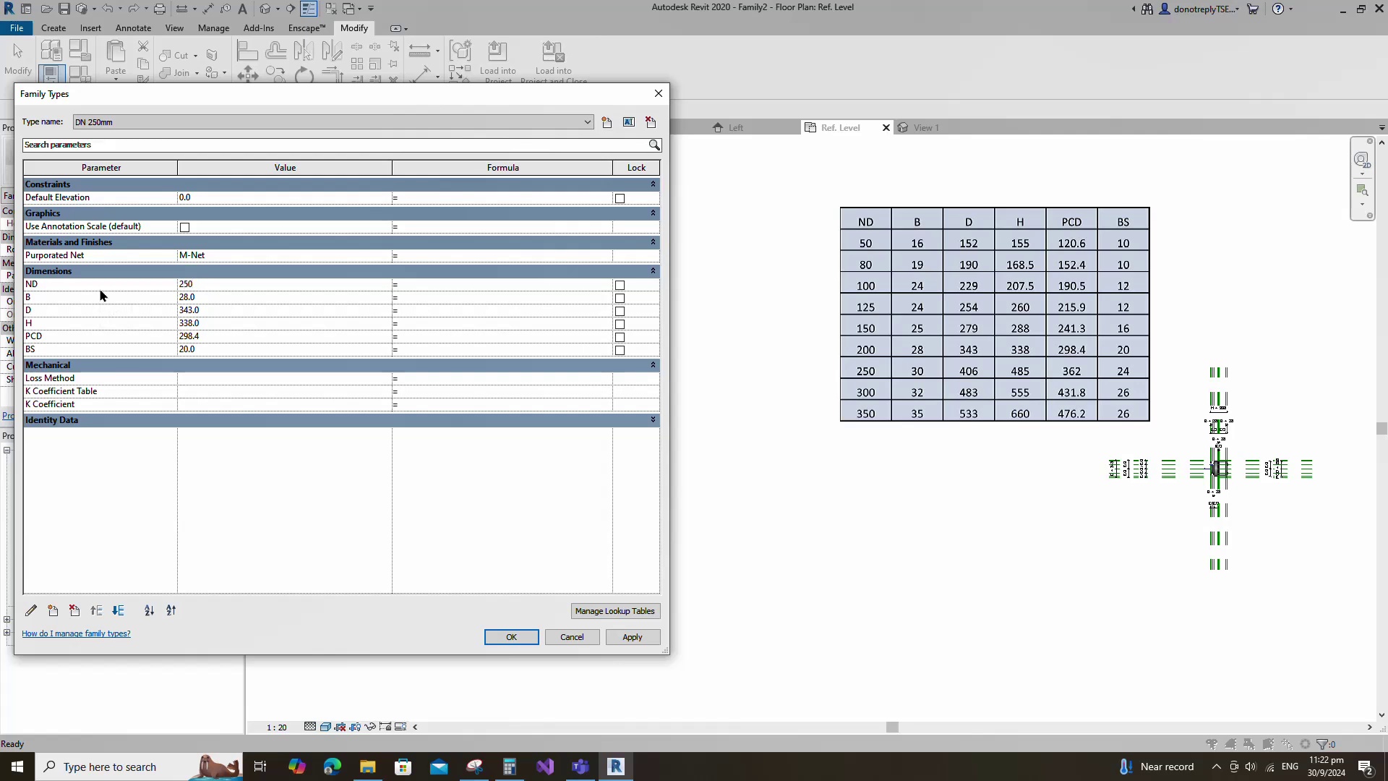
Set the DN 250mm type's B to 30, D to 406, H to 485, PCD to 362 and BS to 24
click(161, 301)
text(30)
click(140, 312)
text(406)
click(119, 324)
text(485)
click(94, 338)
text(24)
click(632, 637)
Create a family type named DN 300mm and set its ND to 300 and B to 32
click(606, 122)
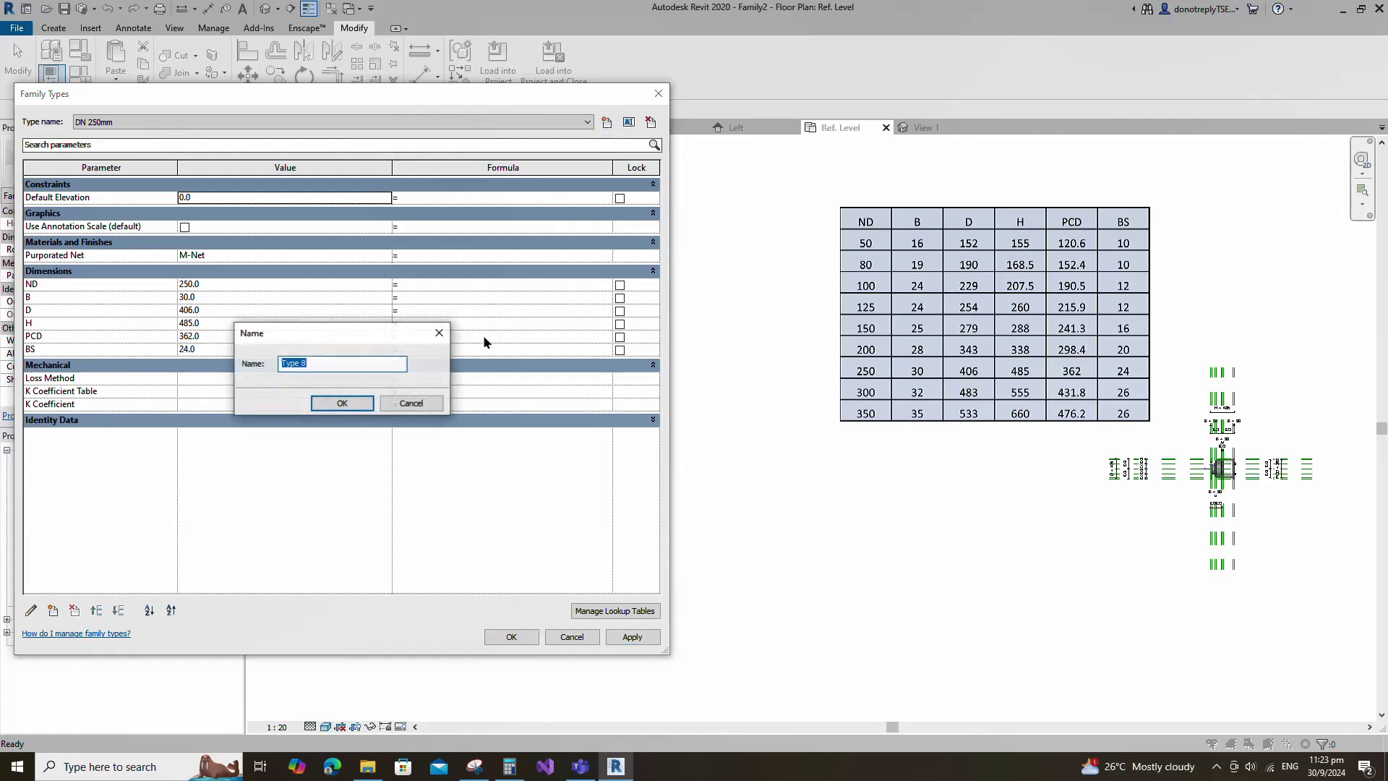
text(DN 50mm)
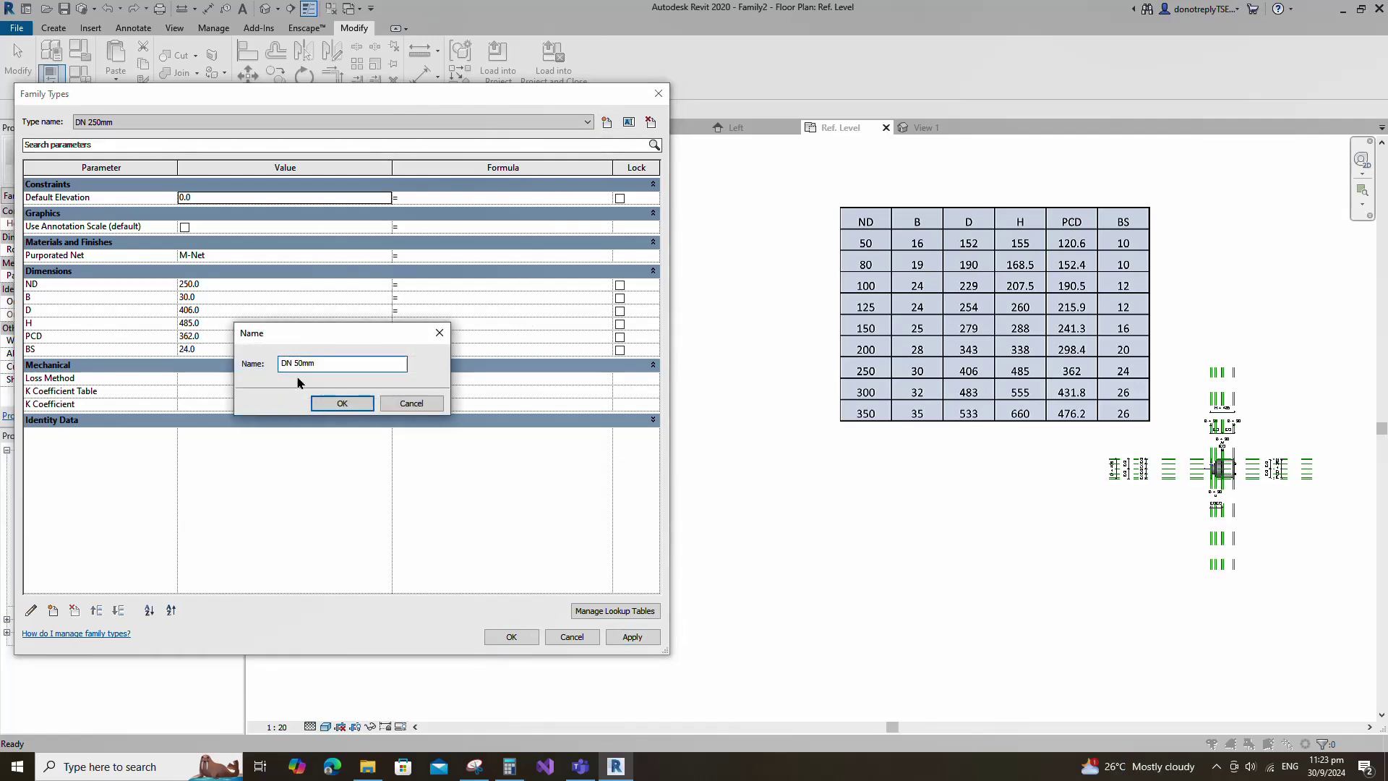
click(354, 407)
drag(207, 287, 158, 299)
text(300)
Set the DN 300mm type's D to 483, H to 555, PCD to 431.8 and BS to 26
click(140, 311)
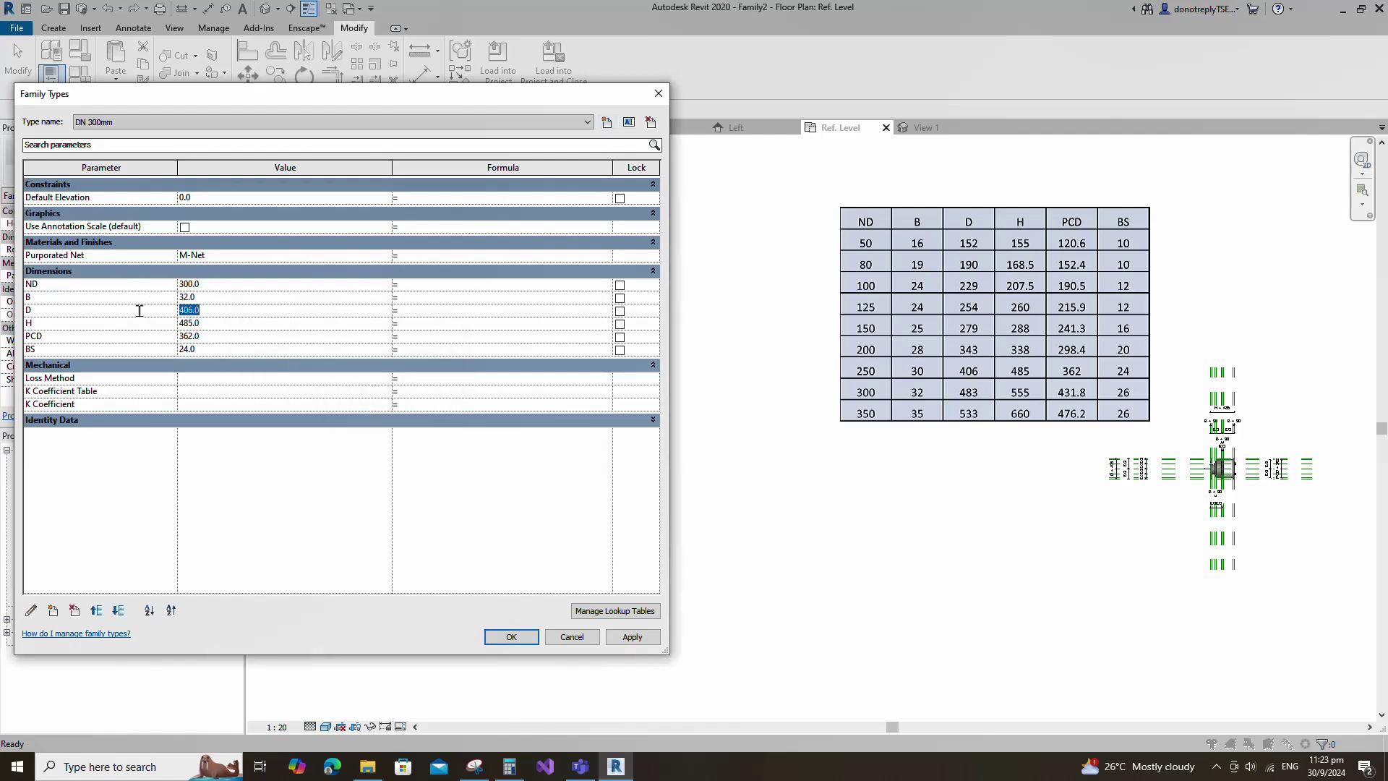
text(483)
click(149, 324)
click(129, 342)
click(199, 352)
text(26)
key(Return)
Create a family type named DN 350mm with ND 350, B 35, D 533, H 660, PCD 476.2 and BS 26
click(606, 122)
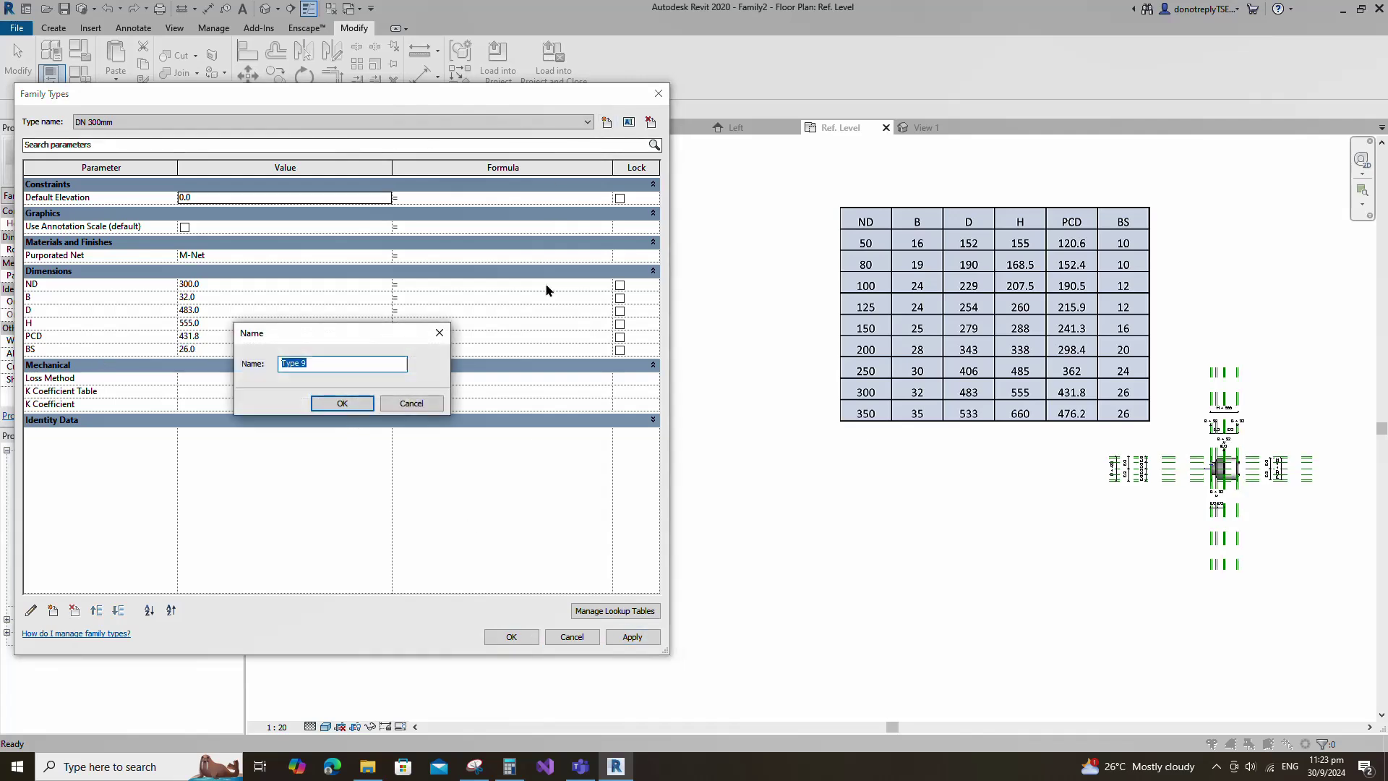
click(321, 408)
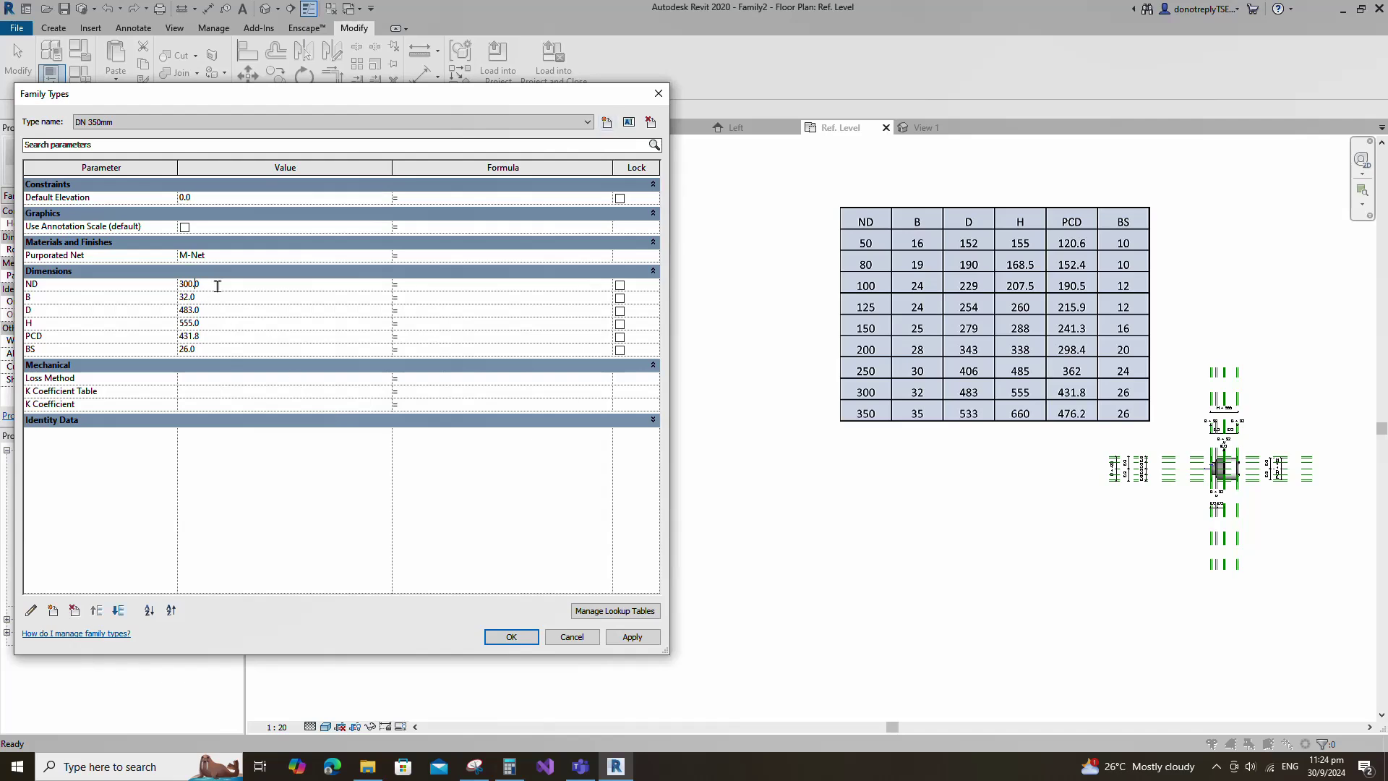
click(81, 287)
text(35)
click(108, 336)
click(631, 636)
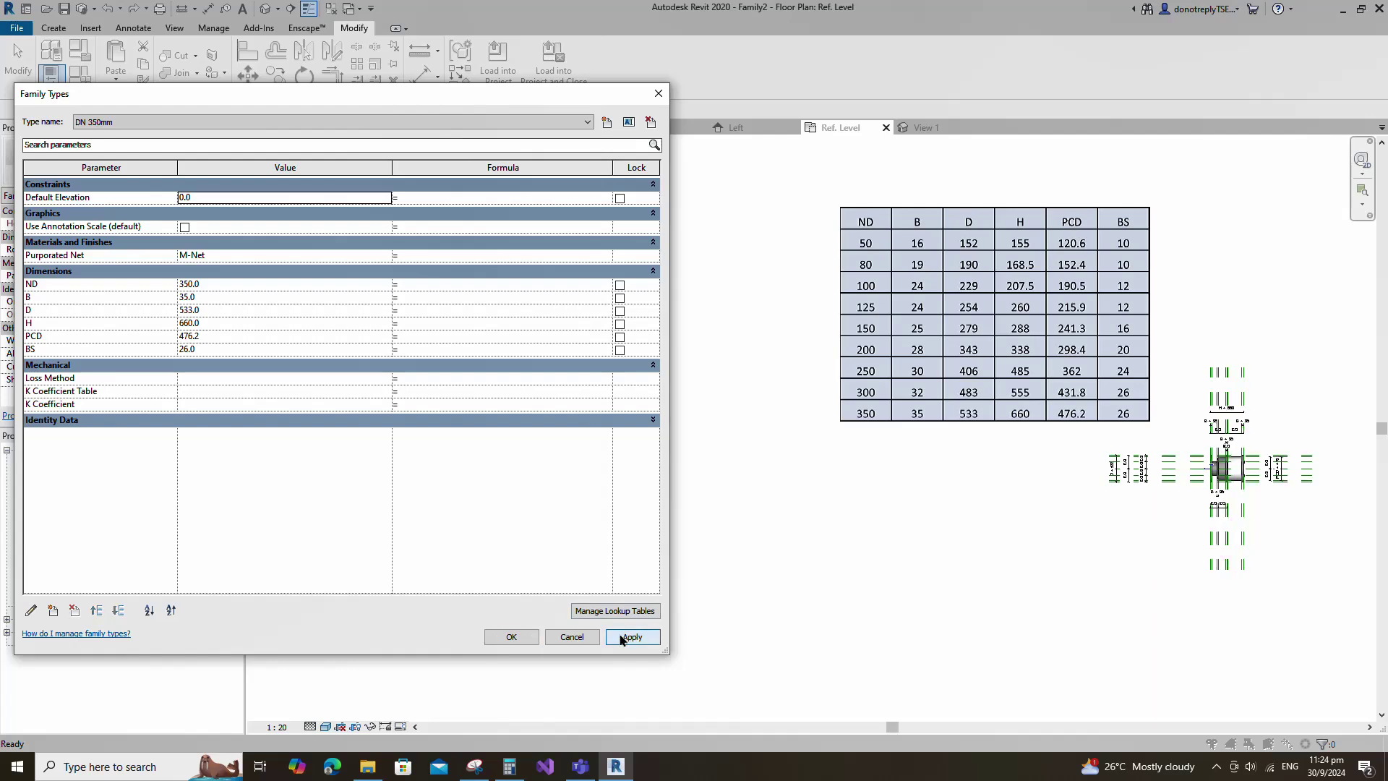
click(574, 639)
Open the family's 3D view and apply the DN 300mm type to check how the valve geometry resizes
scroll(1352, 510, up, 4)
double_click(61, 528)
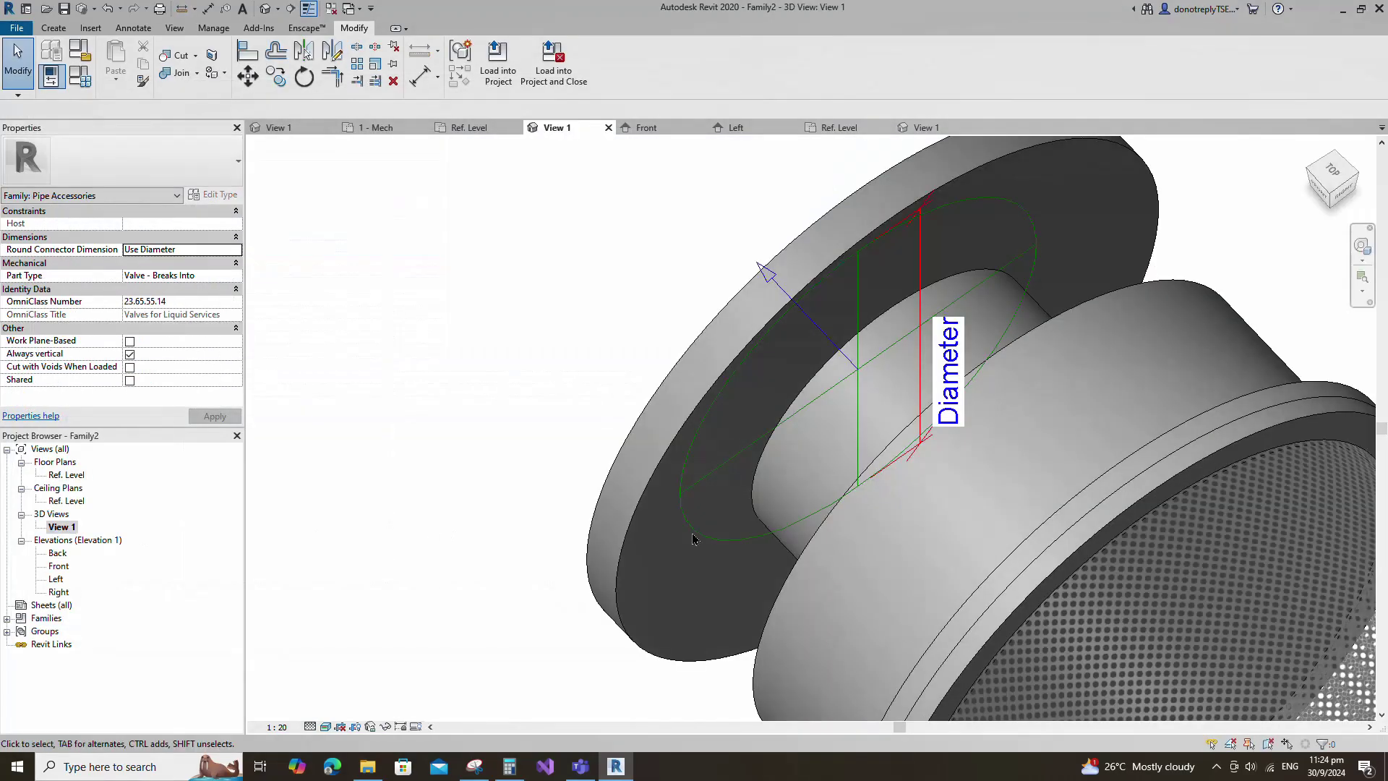
scroll(728, 353, down, 2)
scroll(728, 348, down, 4)
scroll(1272, 524, down, 1)
middle_drag(1274, 520, 1161, 533)
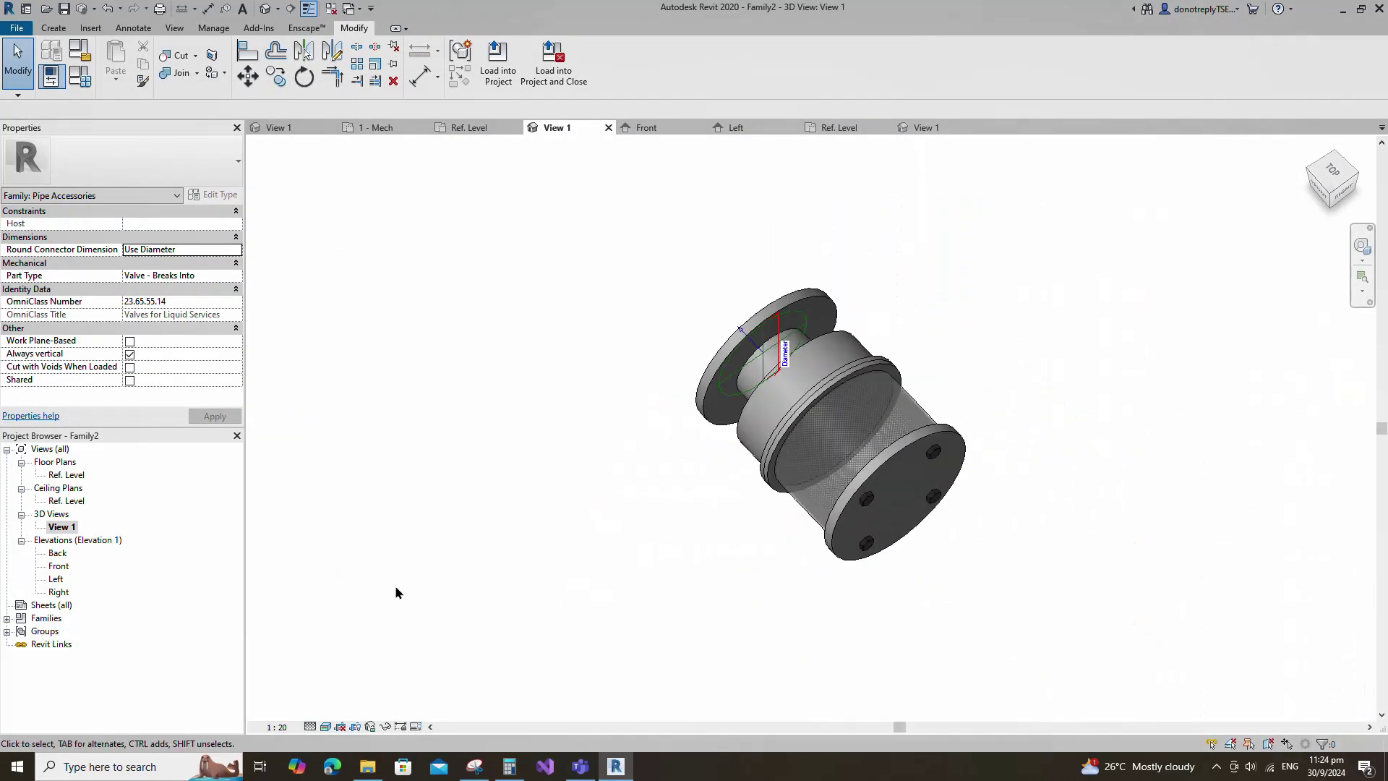
click(80, 76)
click(114, 123)
click(113, 181)
click(634, 639)
Apply the DN 250mm, DN 200mm and DN 150mm types in turn to check the valve model
click(113, 123)
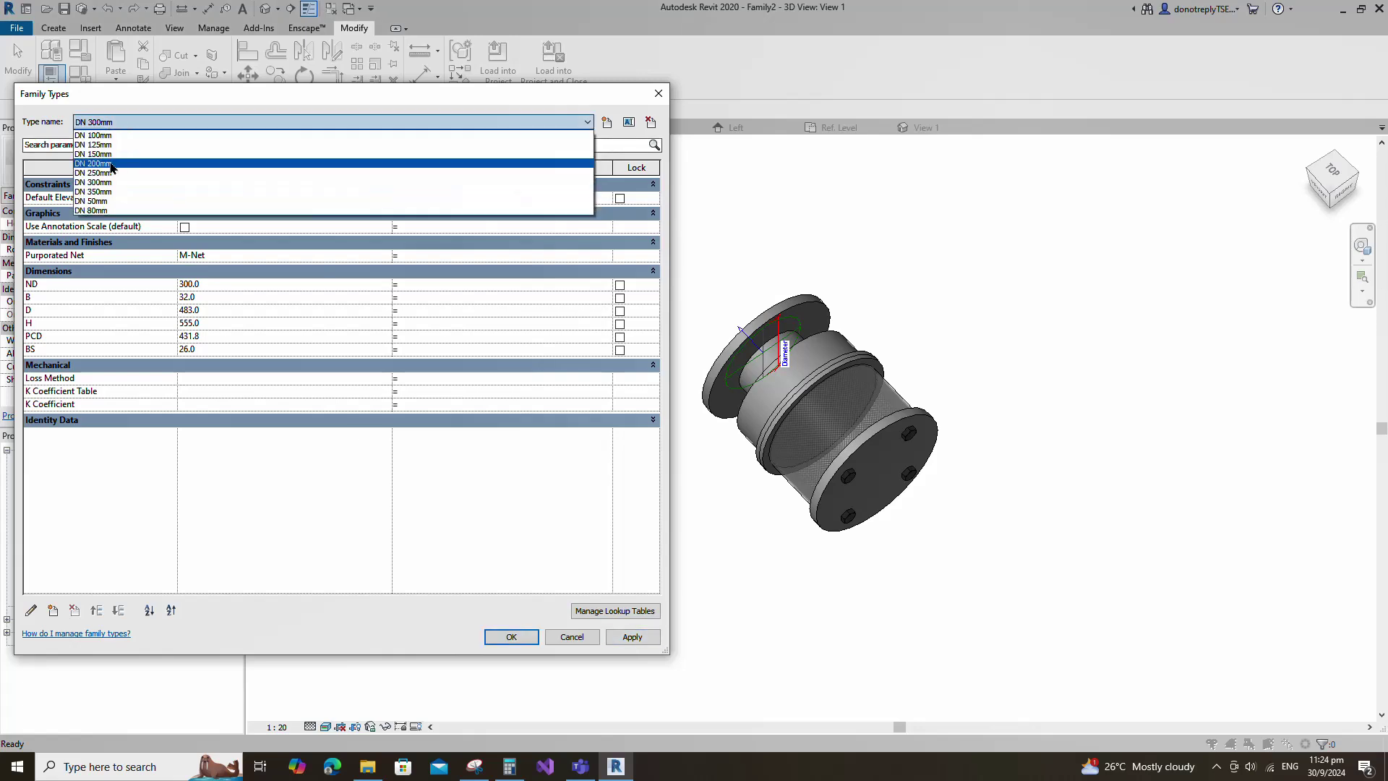
click(113, 169)
click(633, 638)
click(110, 123)
click(106, 159)
click(634, 638)
click(111, 123)
click(109, 150)
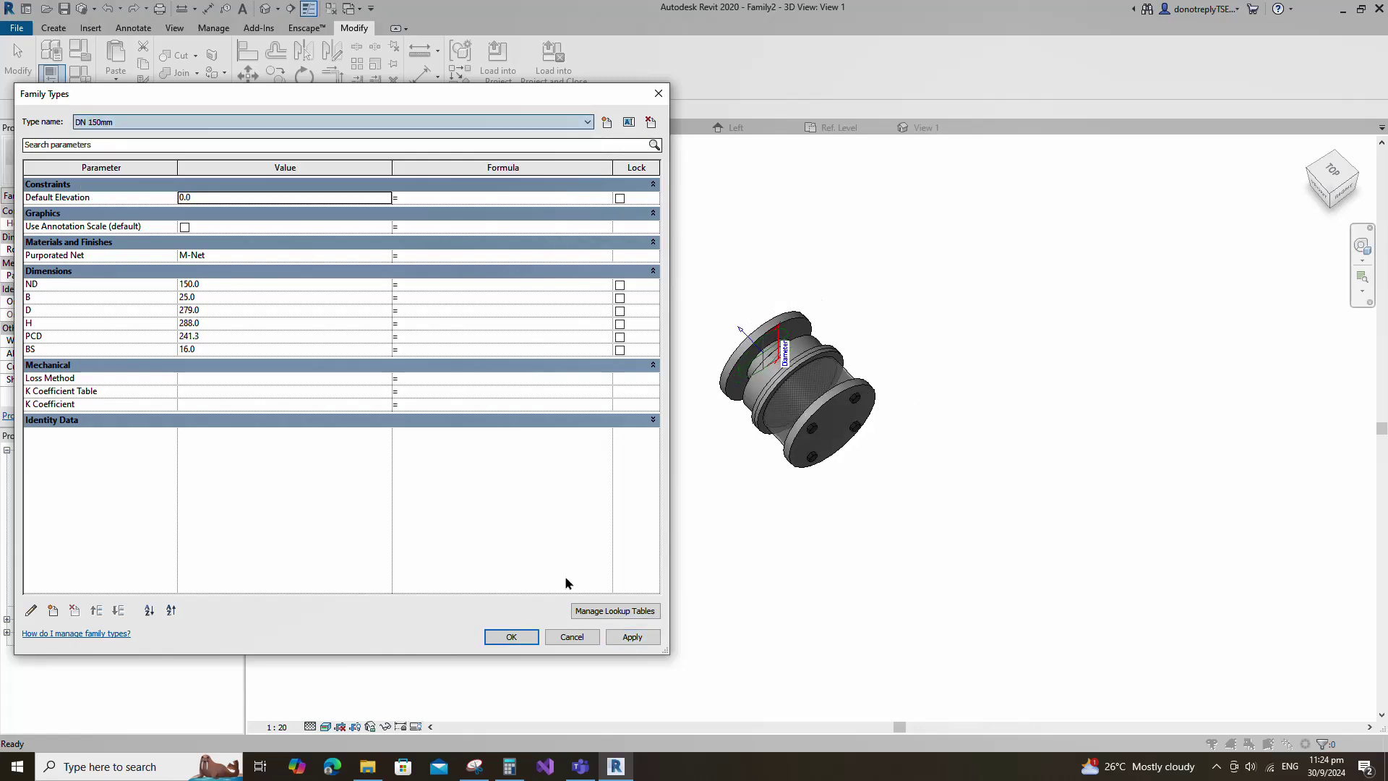
click(633, 639)
Apply the DN 100mm, DN 80mm and DN 50mm types in turn to check the valve model
click(110, 123)
click(101, 131)
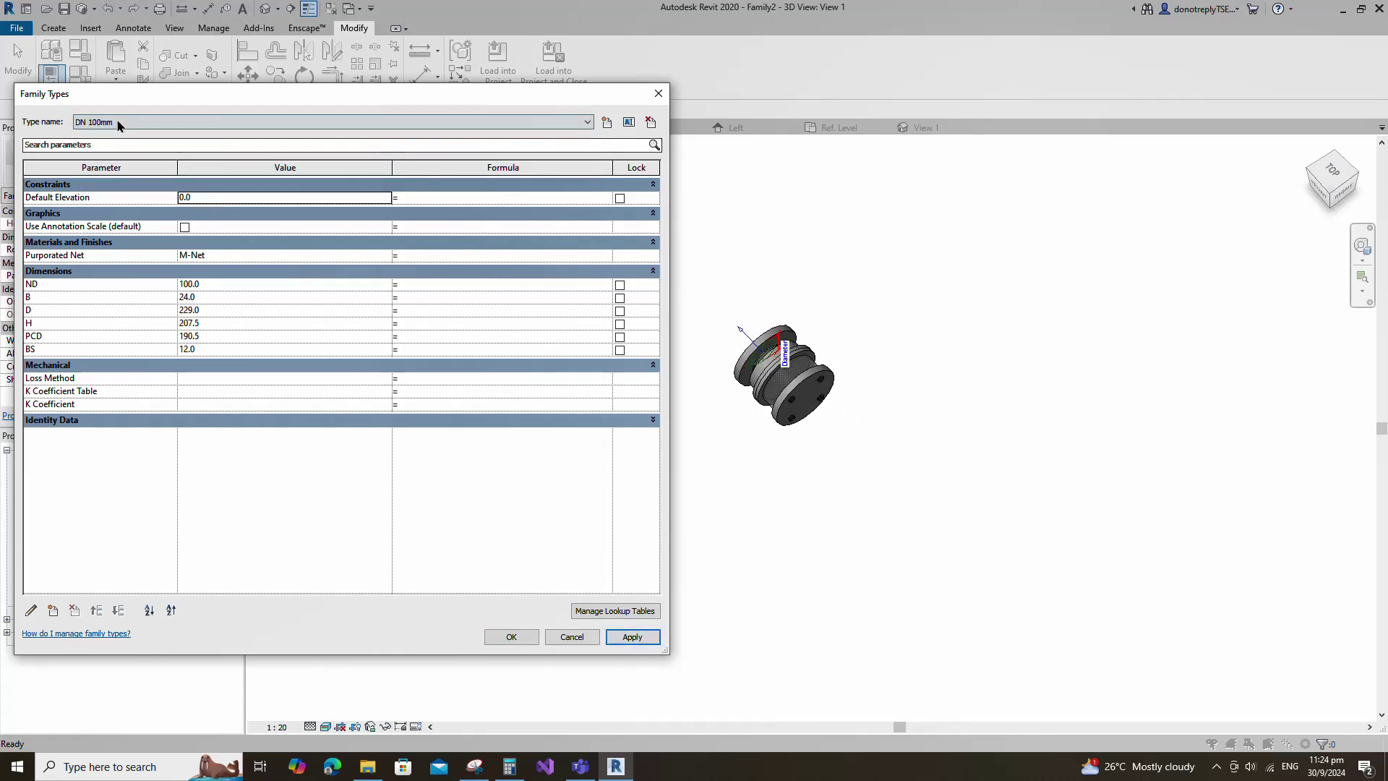
click(94, 122)
click(105, 211)
click(632, 639)
click(186, 124)
click(177, 201)
click(629, 641)
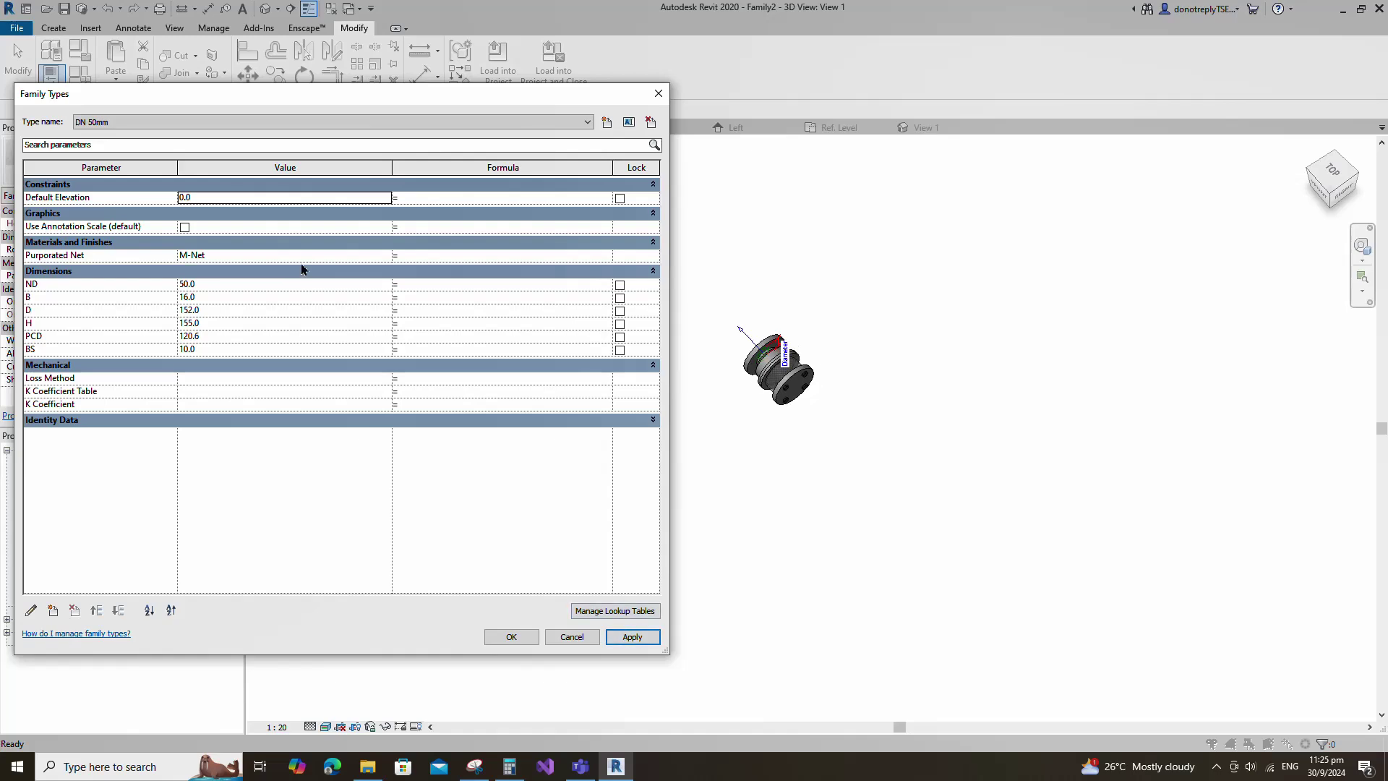
Make DN 100mm the current family type and inspect the valve from an angled 3D viewpoint
click(188, 123)
click(187, 135)
click(631, 638)
click(513, 638)
scroll(788, 383, up, 1)
drag(1343, 189, 1333, 180)
scroll(896, 398, up, 5)
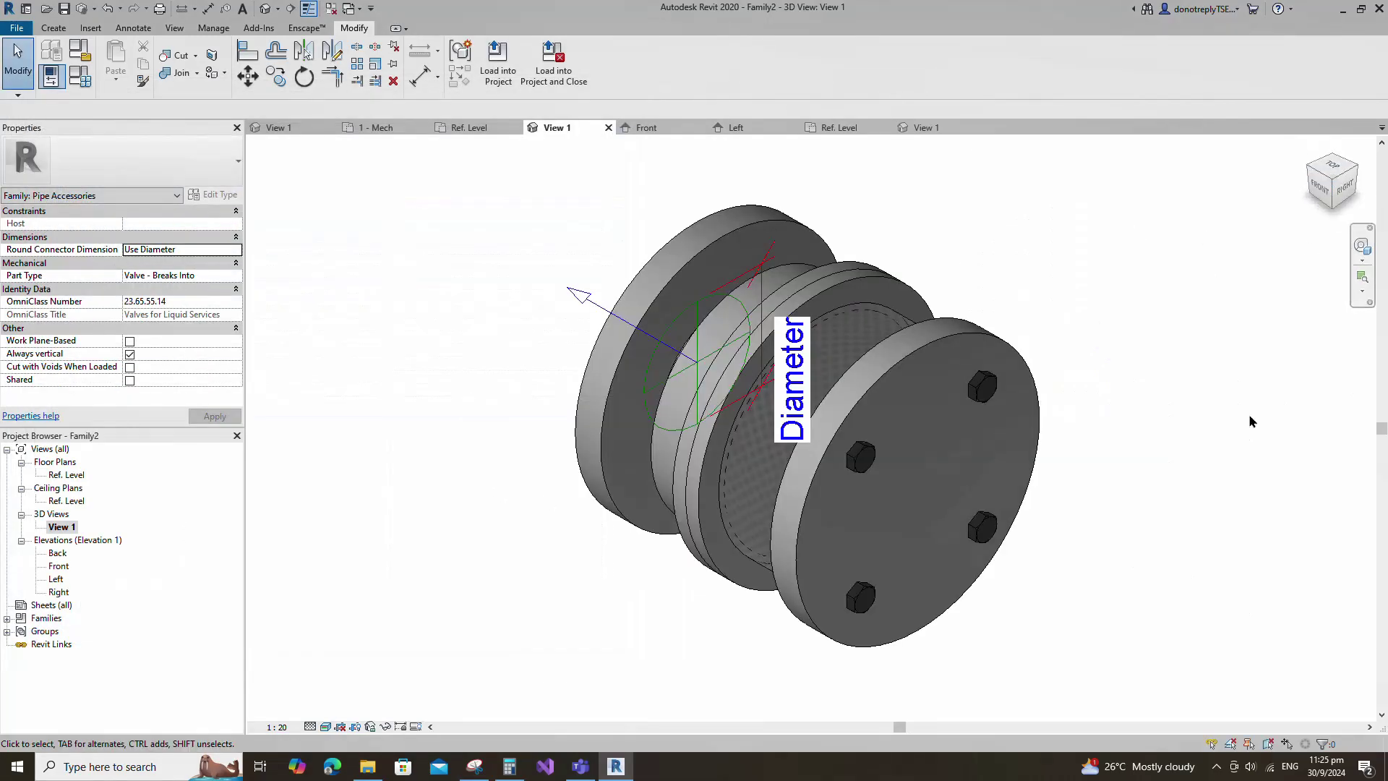
shift+middle_drag(1249, 417, 1207, 497)
Close the inactive views and save the family as Foot Valve_DN50-DN350 in the Documents folder
click(334, 10)
text(Foot )
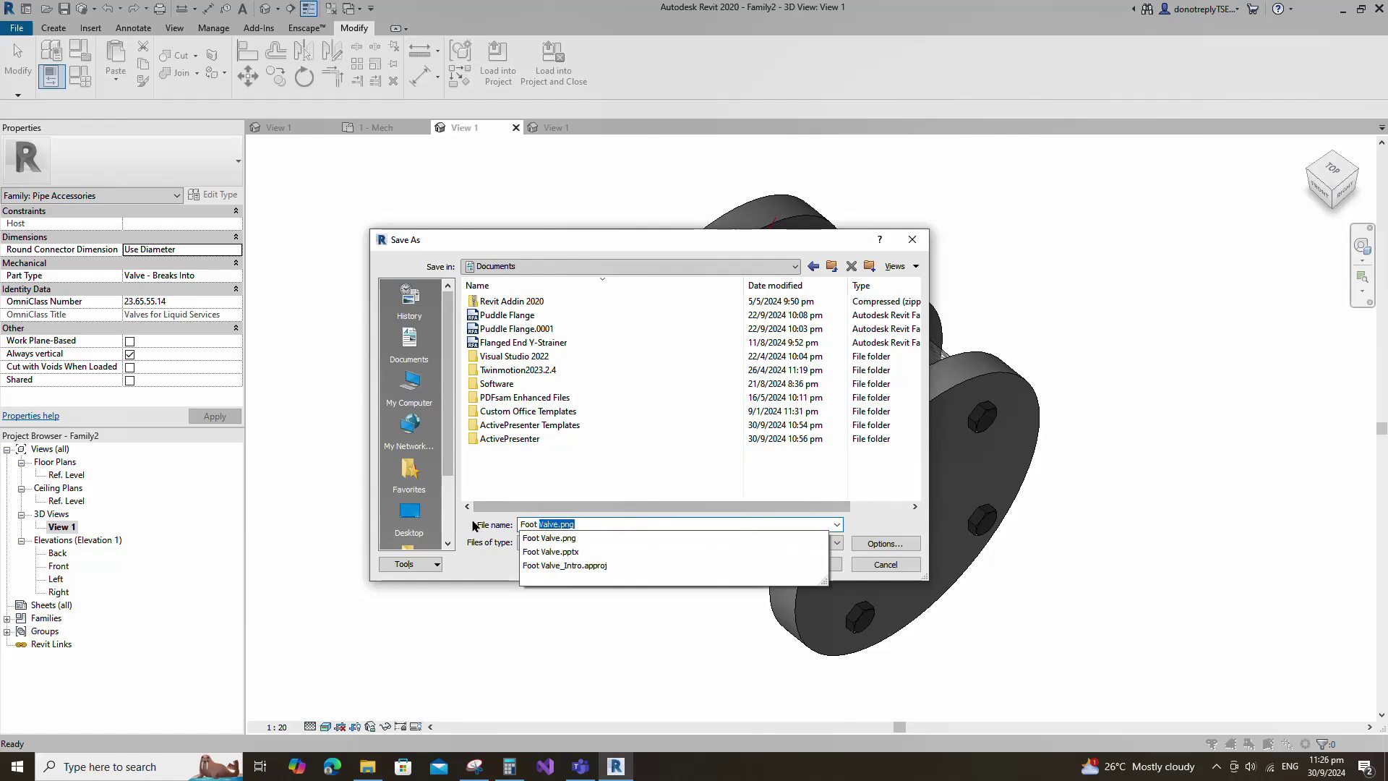
text(Valve_DN50-DN350)
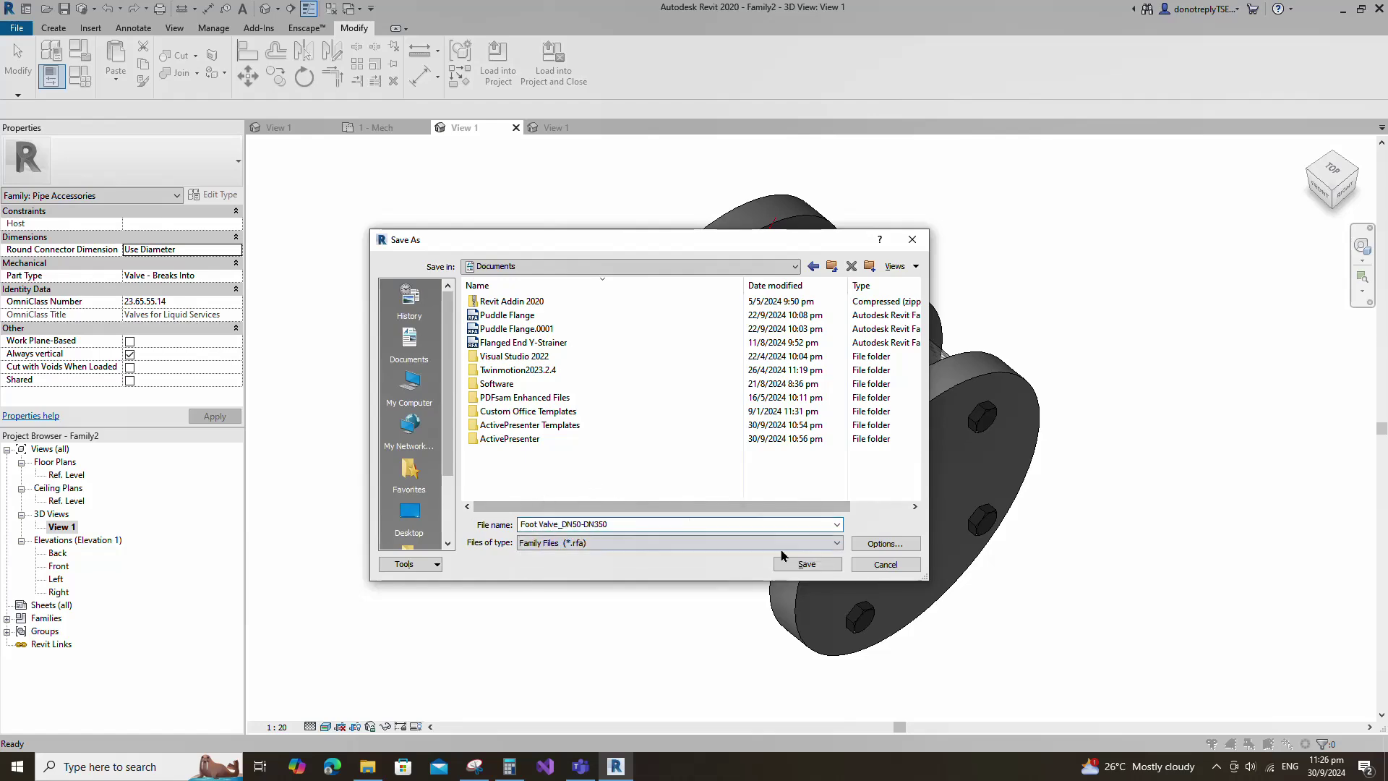
click(793, 563)
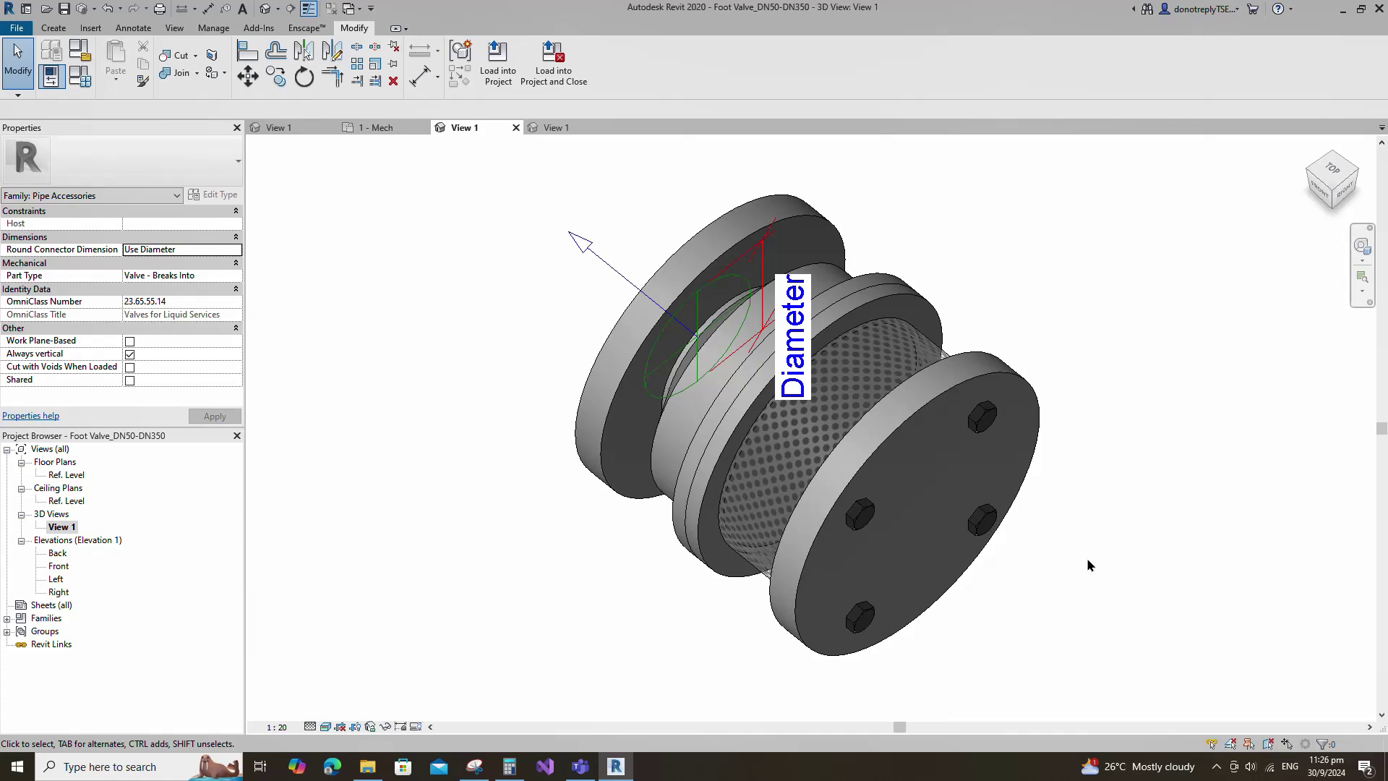
Load the foot valve family into the Piping_Pratical_1.rvt project
click(498, 62)
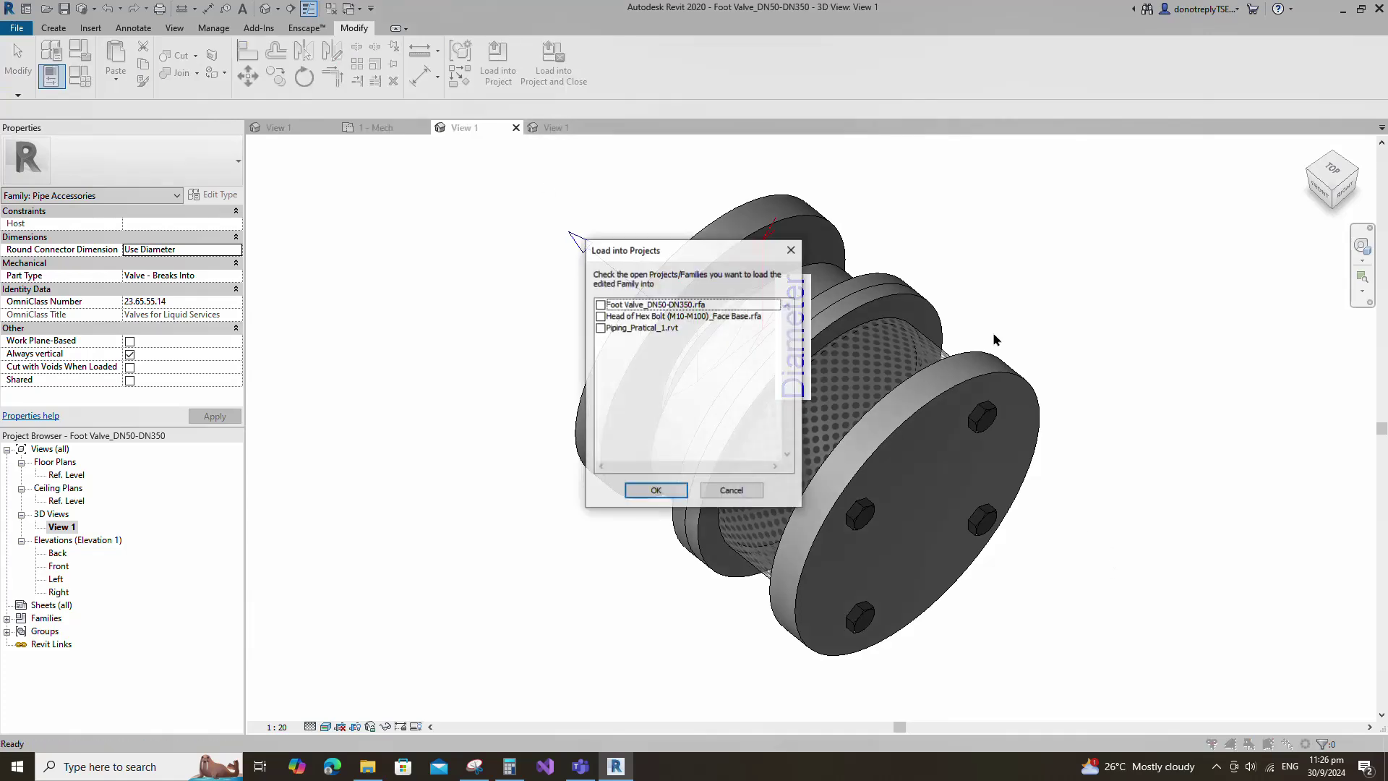
click(600, 328)
click(655, 491)
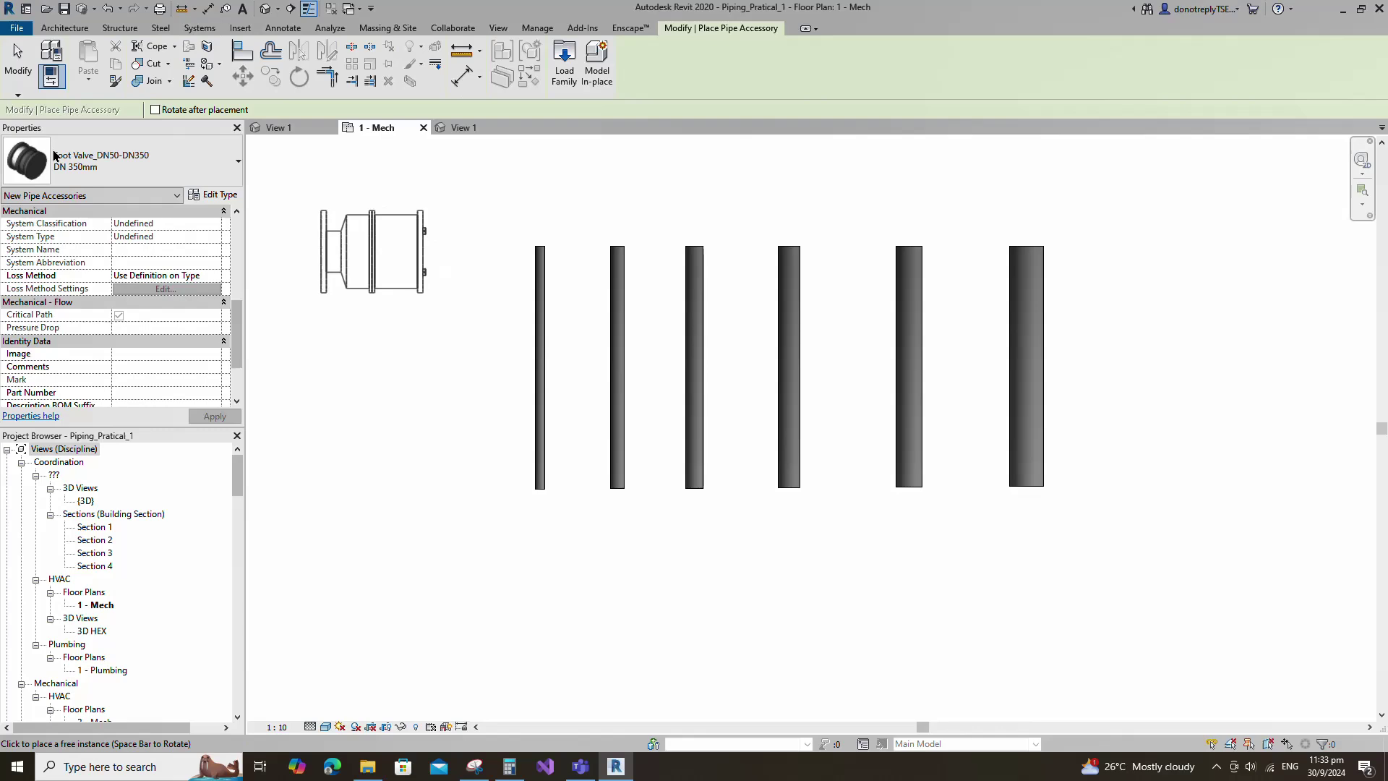
Place a DN 50mm foot valve on the lower end of the thinnest pipe in the 1 - Mech plan
click(119, 161)
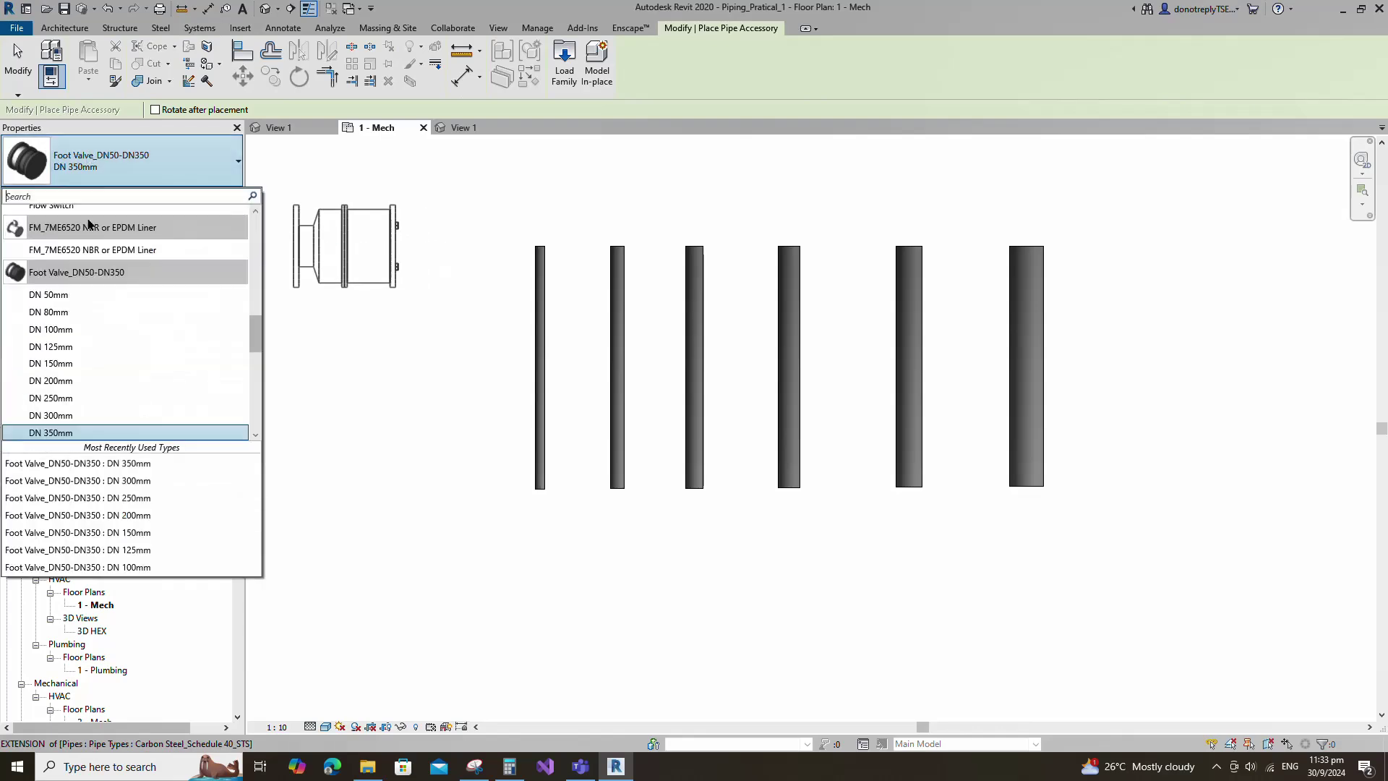
click(123, 431)
scroll(543, 492, up, 3)
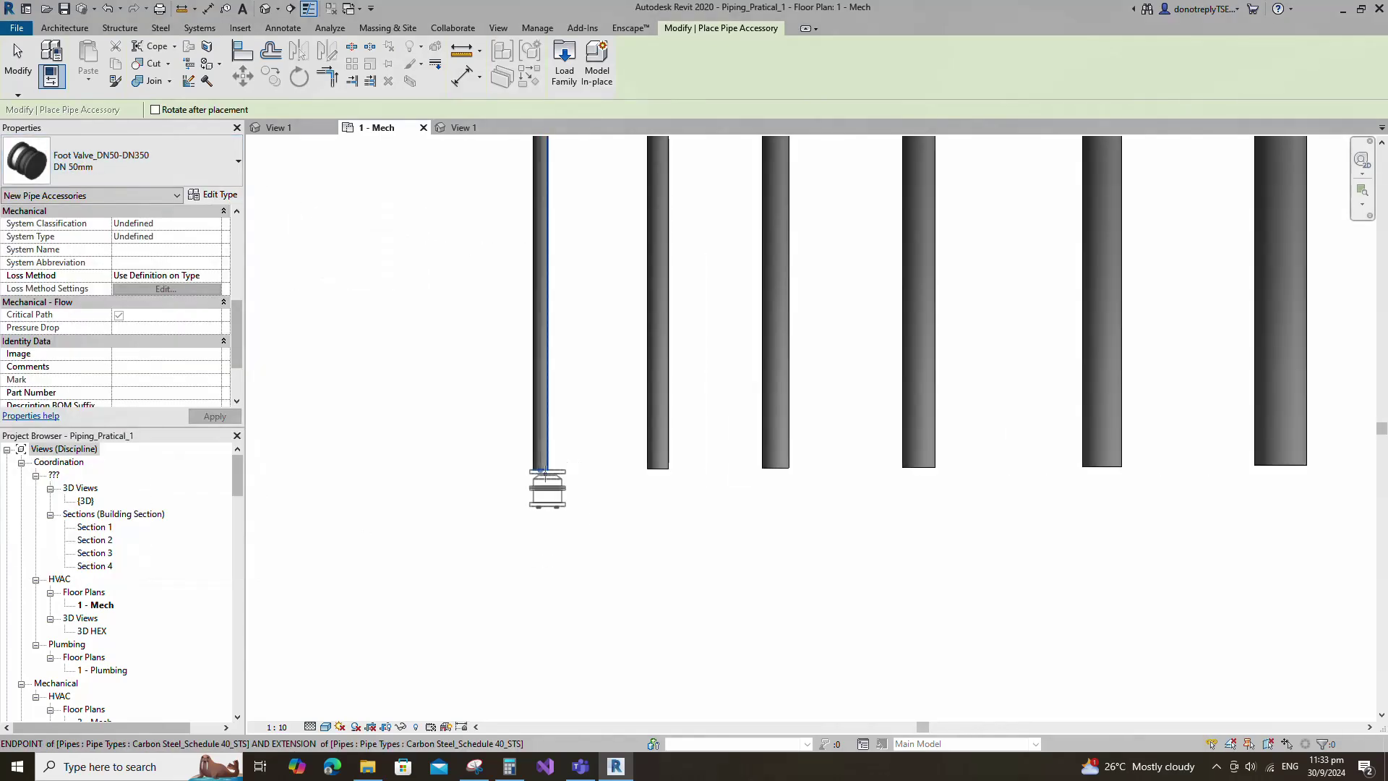
click(108, 154)
scroll(709, 520, down, 1)
scroll(795, 523, down, 2)
scroll(614, 521, up, 2)
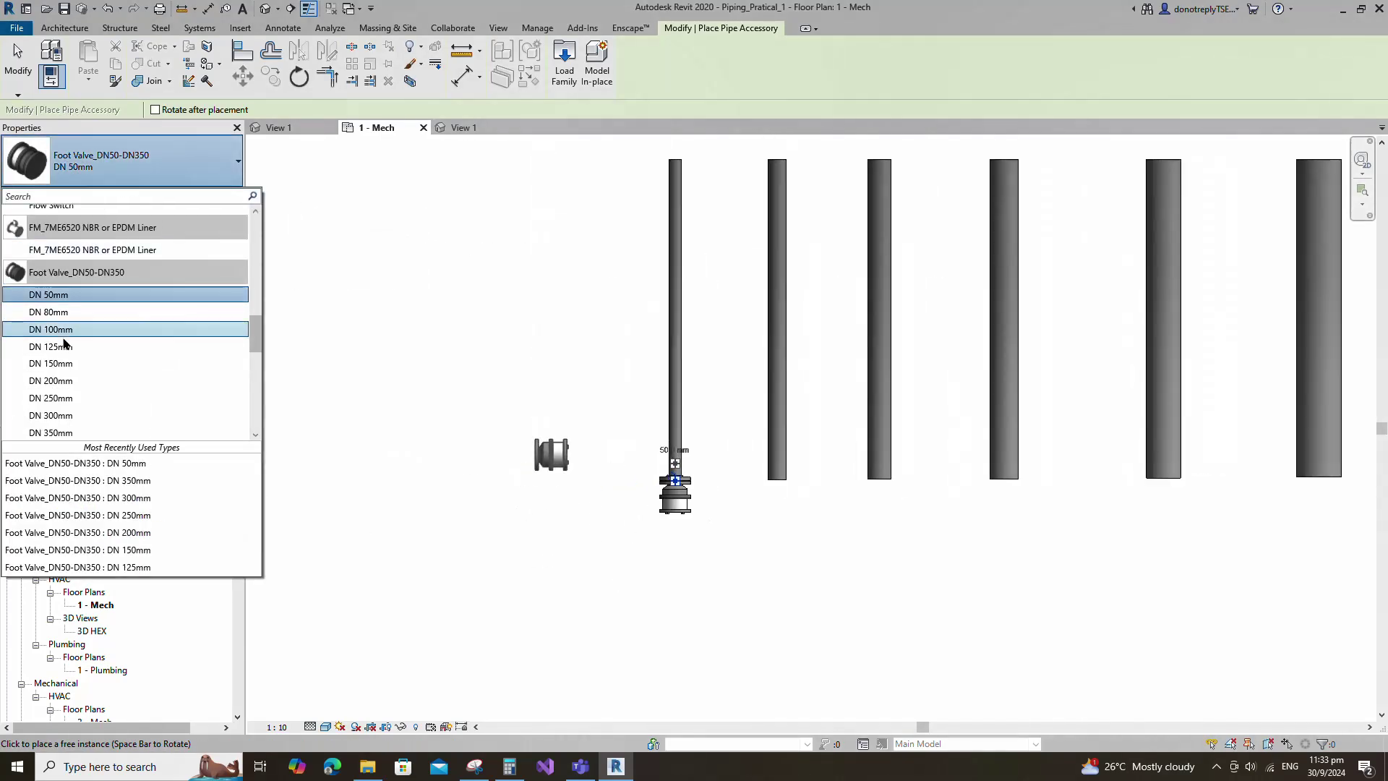
Place a DN 80mm foot valve on the second pipe's lower end and a DN 100mm one on the third's
click(64, 312)
scroll(813, 545, up, 3)
click(761, 448)
scroll(832, 526, down, 2)
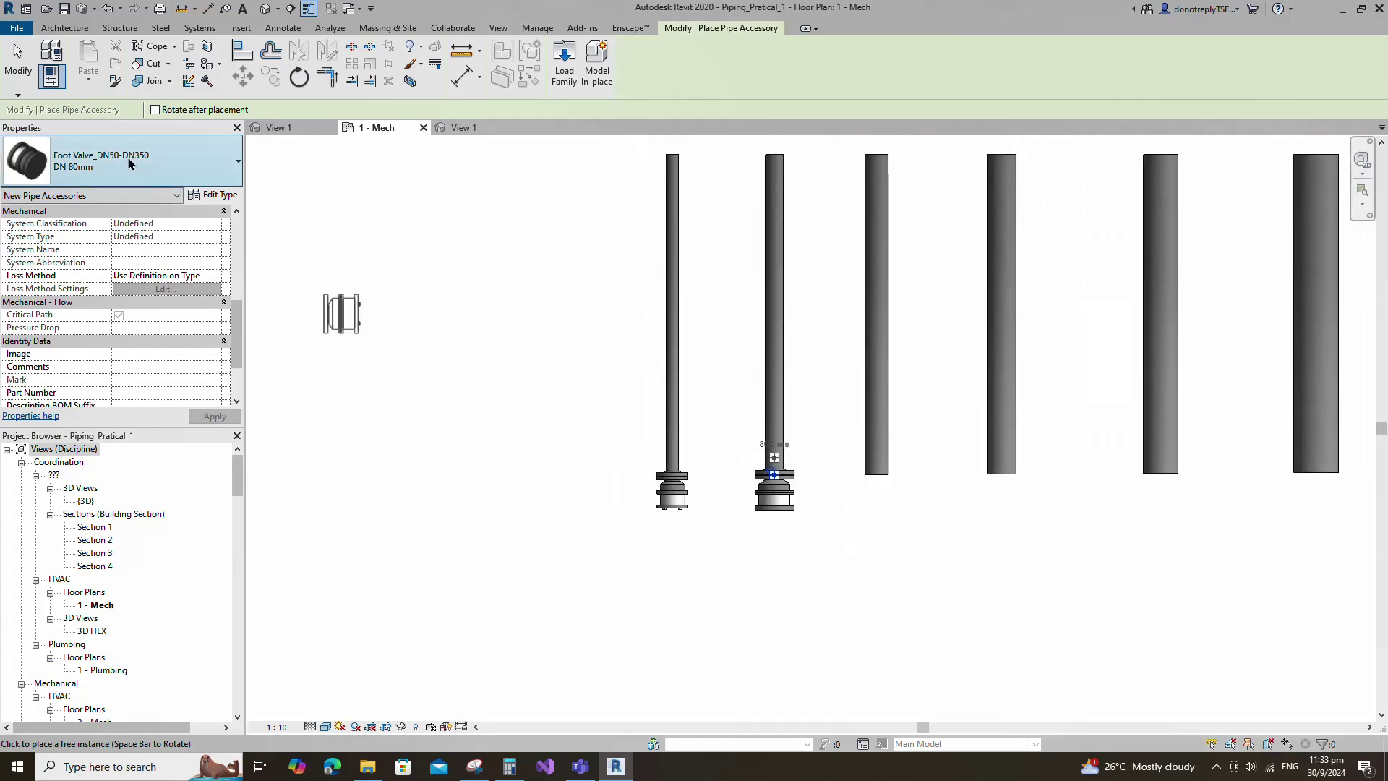
click(109, 154)
click(58, 323)
click(876, 478)
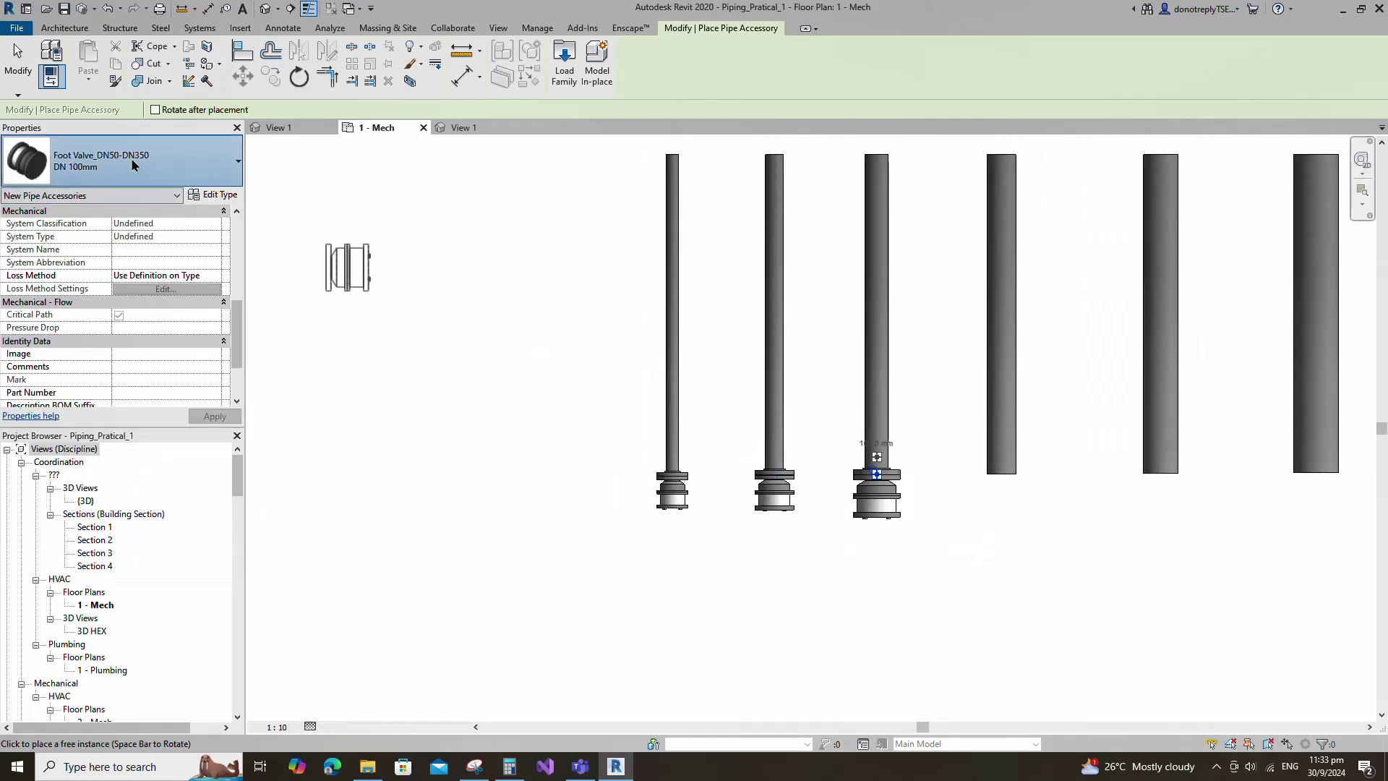
Place a DN 125mm foot valve on the fourth pipe's lower end and a DN 150mm one on the fifth's
click(109, 154)
click(58, 341)
scroll(999, 474, up, 1)
click(999, 474)
scroll(999, 474, down, 2)
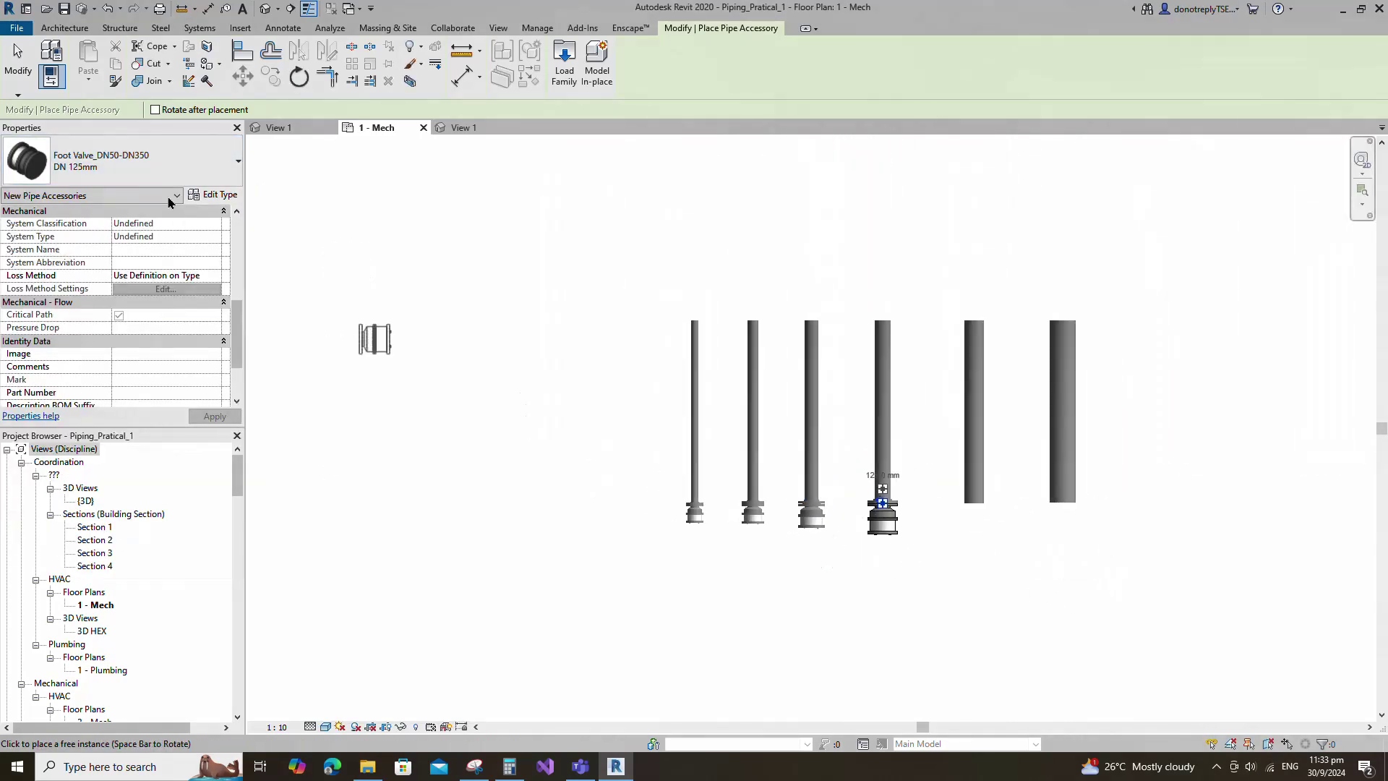
click(109, 154)
click(58, 360)
scroll(972, 561, up, 1)
scroll(972, 561, up, 1)
click(975, 473)
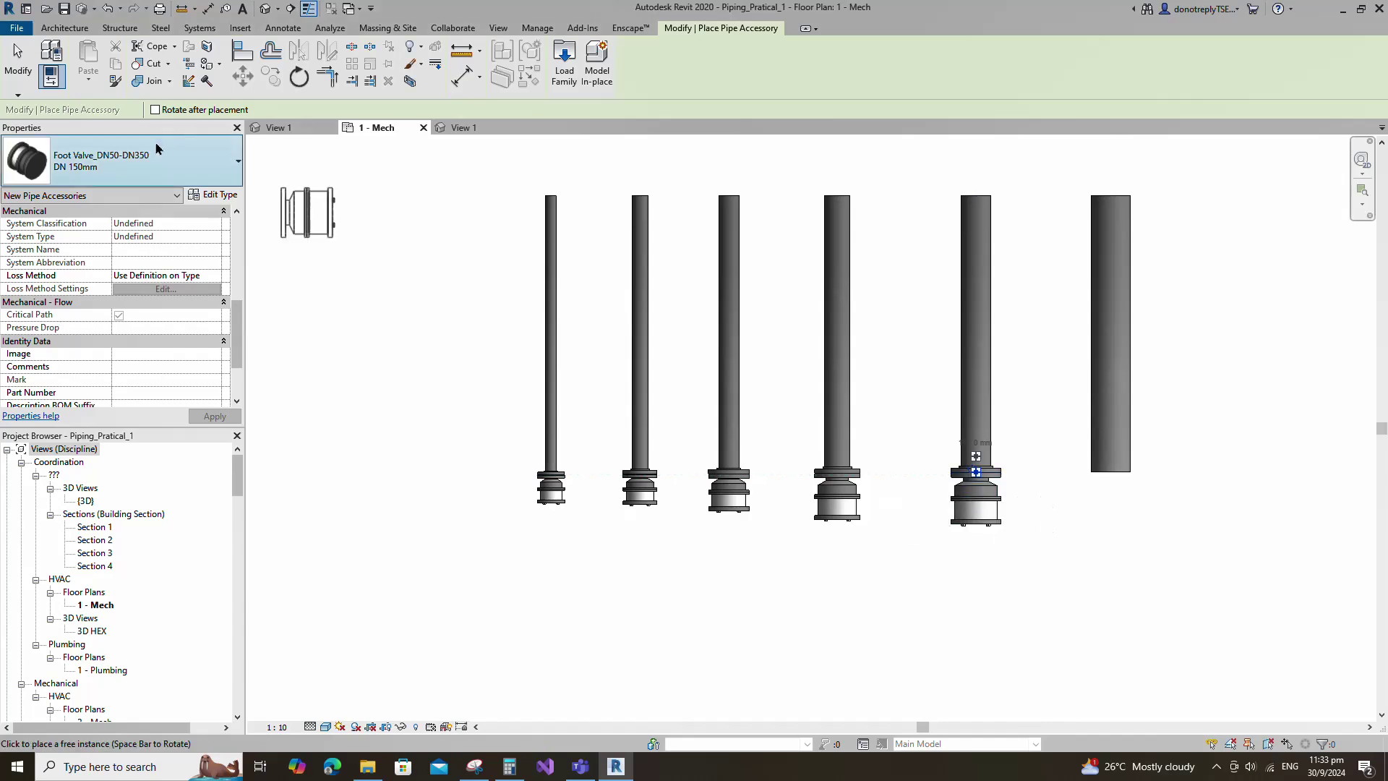
Place a DN 200mm foot valve on the lower end of the thickest pipe and finish placing accessories
click(108, 153)
click(66, 387)
click(1110, 473)
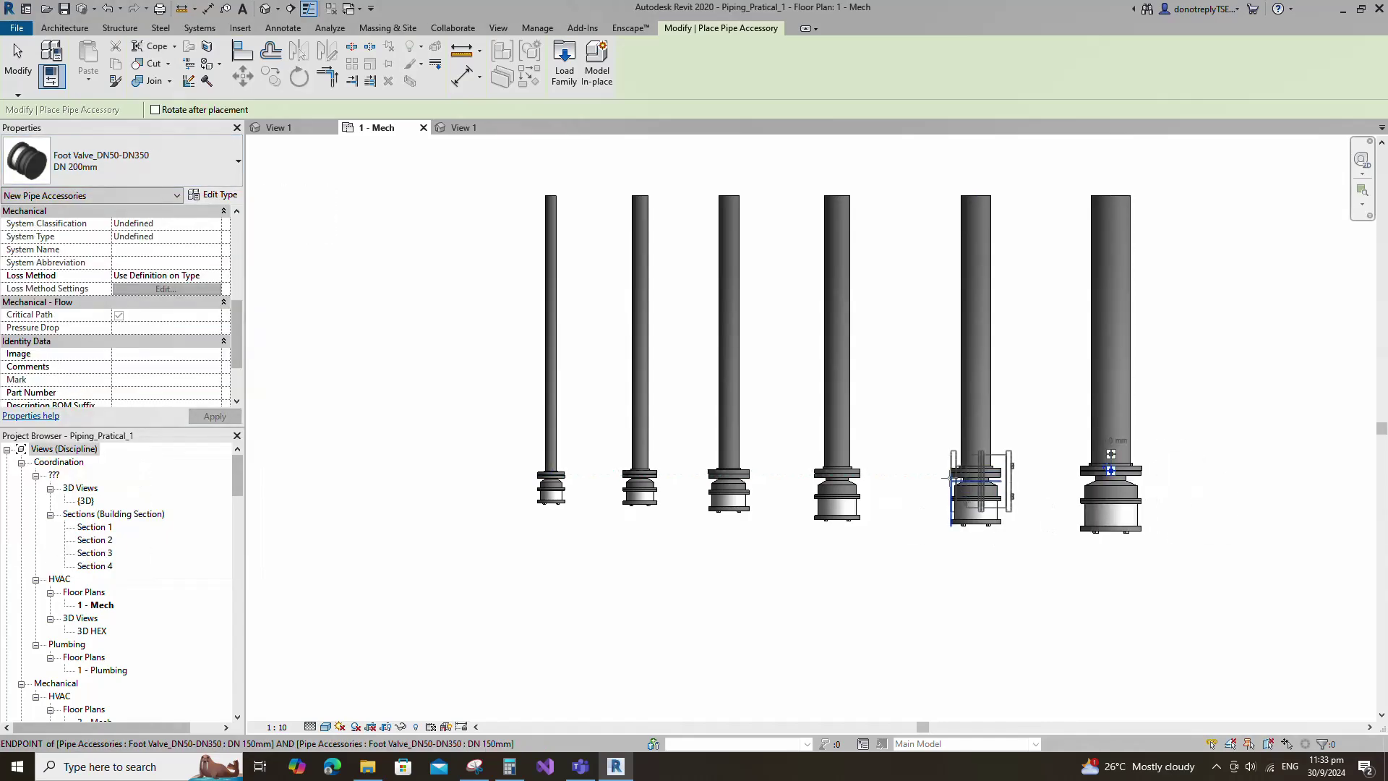
scroll(789, 455, down, 4)
scroll(1150, 503, up, 1)
key(Escape)
scroll(734, 485, up, 1)
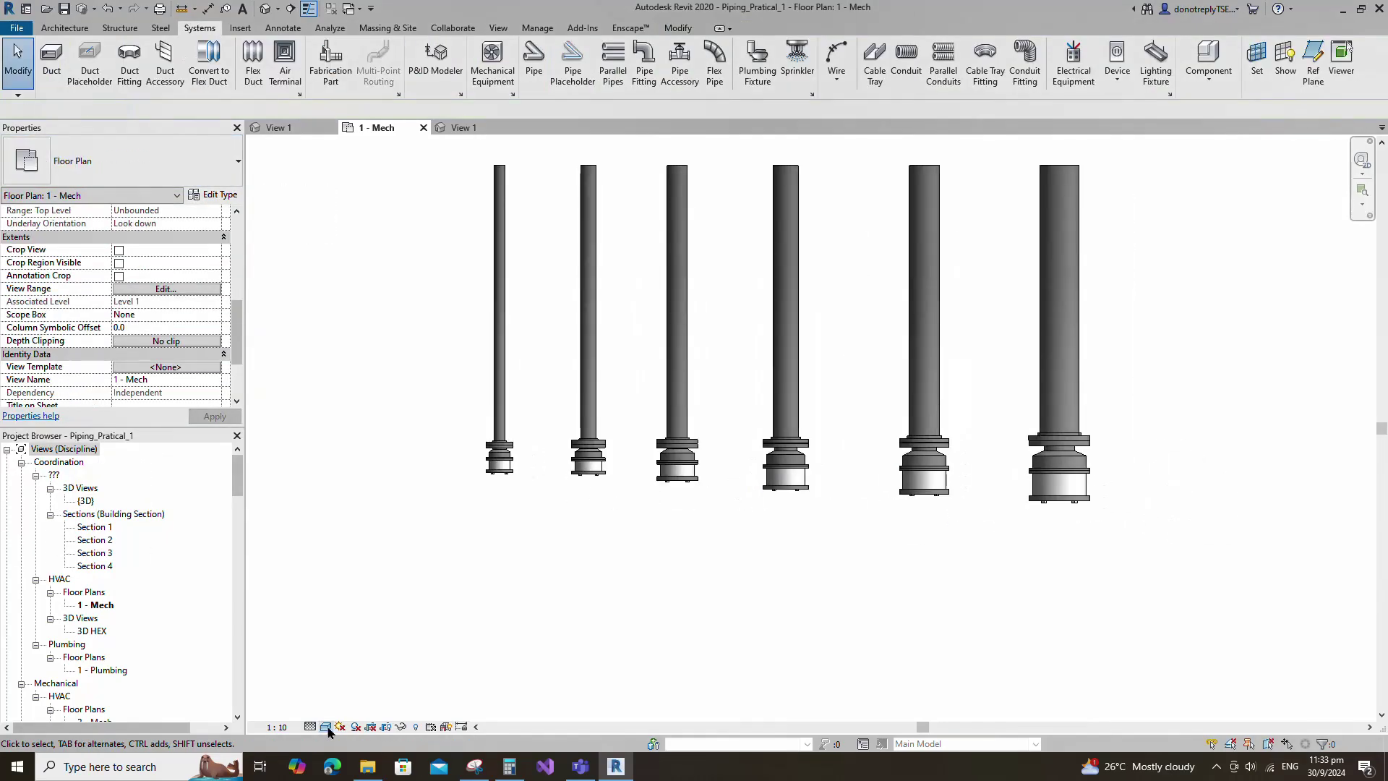
Show the 1 - Mech floor plan in the Realistic visual style and inspect the connected foot valves
scroll(1082, 477, up, 1)
scroll(1099, 487, up, 2)
scroll(1142, 520, down, 3)
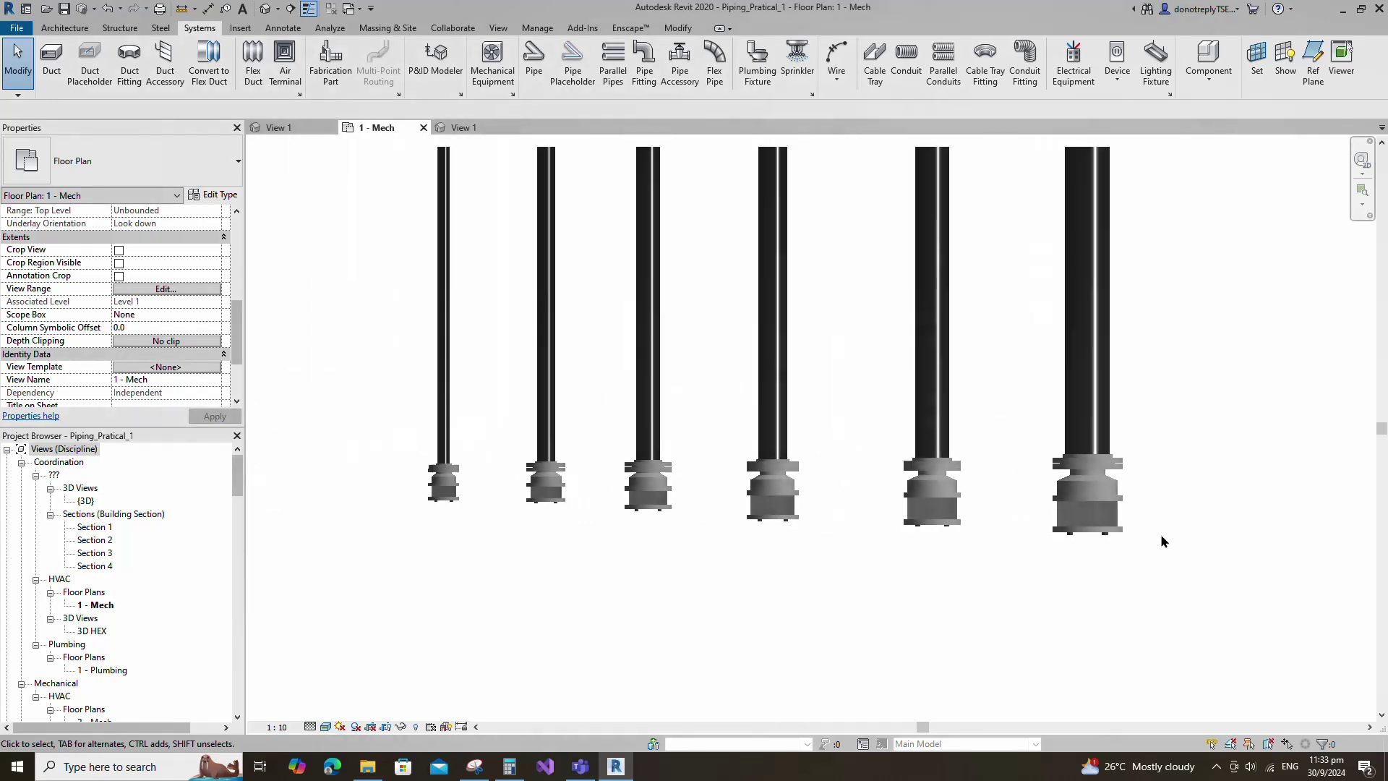
scroll(506, 509, up, 3)
scroll(490, 502, down, 5)
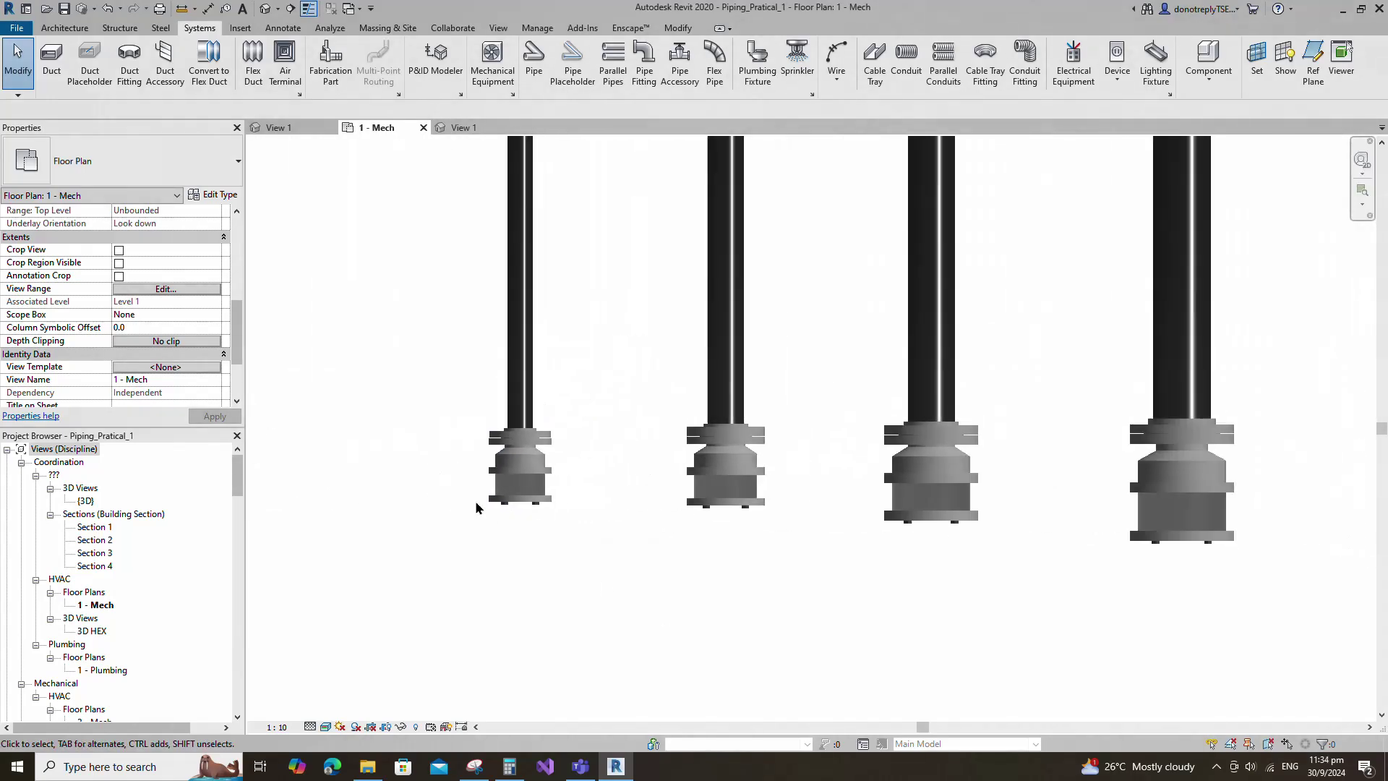
Select all pipes with their foot valves in the plan and show them in the default 3D view from the valve ends
drag(449, 169, 1146, 581)
click(265, 9)
scroll(1005, 444, down, 1)
click(1075, 455)
shift+middle_drag(1077, 456, 1362, 509)
scroll(847, 653, up, 3)
Set the 3D view's visual style to Realistic and examine the foot valves on the six pipes
click(325, 726)
click(362, 697)
scroll(712, 626, up, 4)
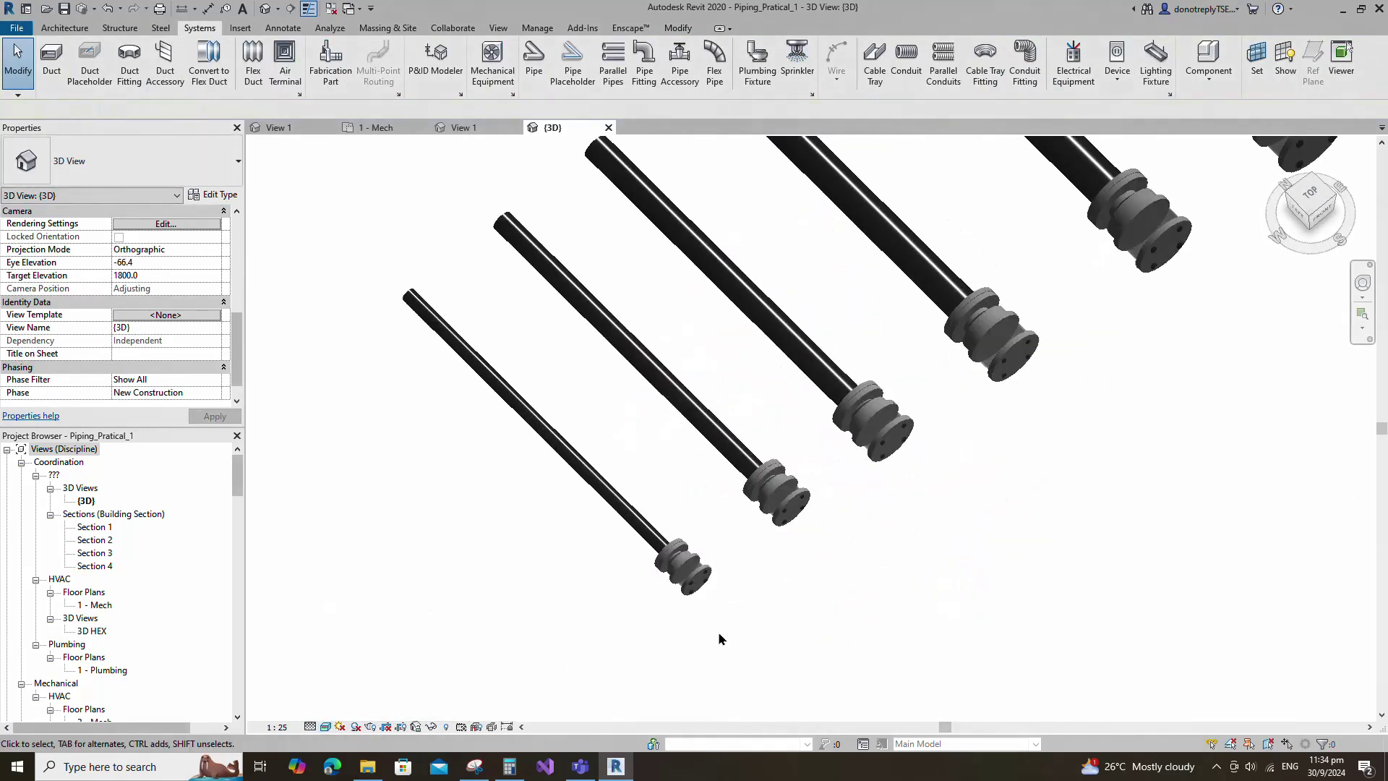
scroll(571, 611, down, 3)
scroll(957, 394, down, 2)
scroll(1122, 233, up, 2)
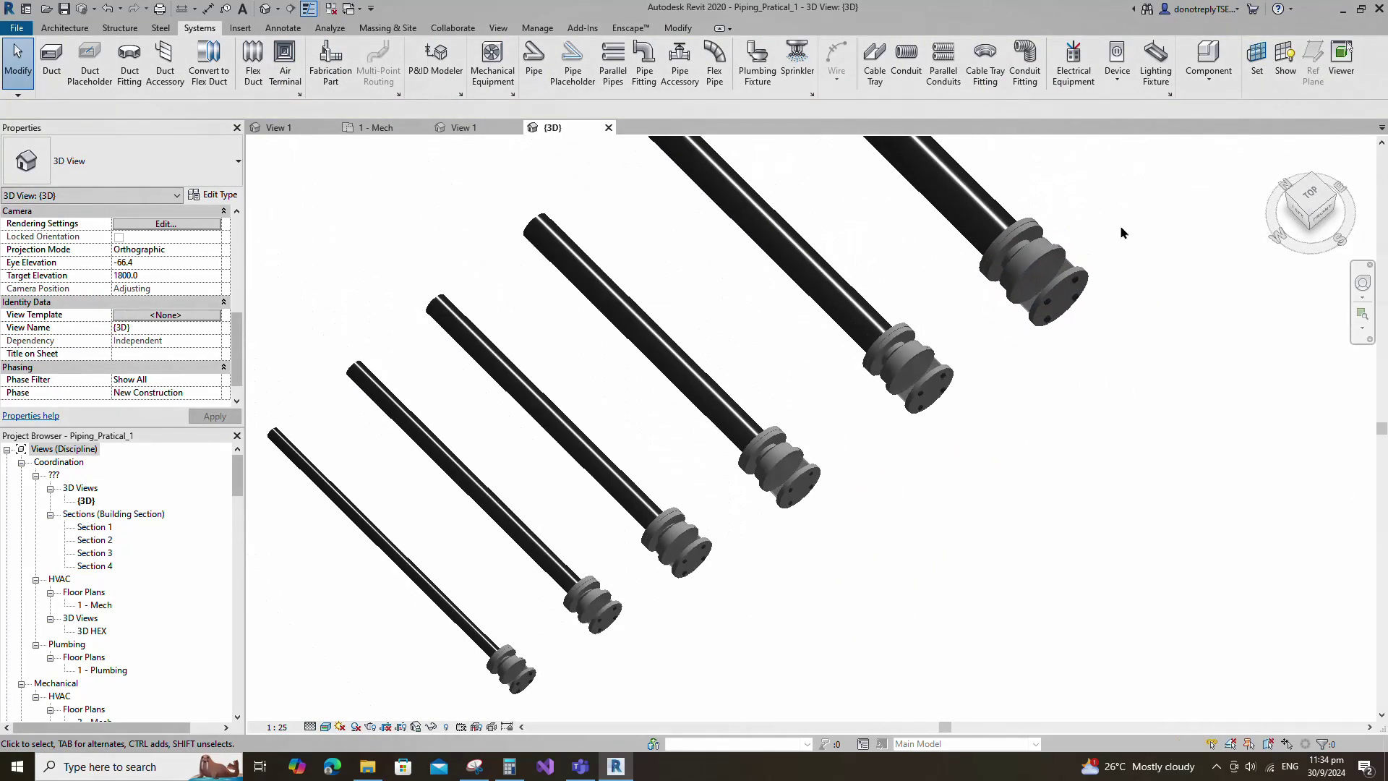
scroll(1105, 335, down, 2)
scroll(1186, 186, up, 2)
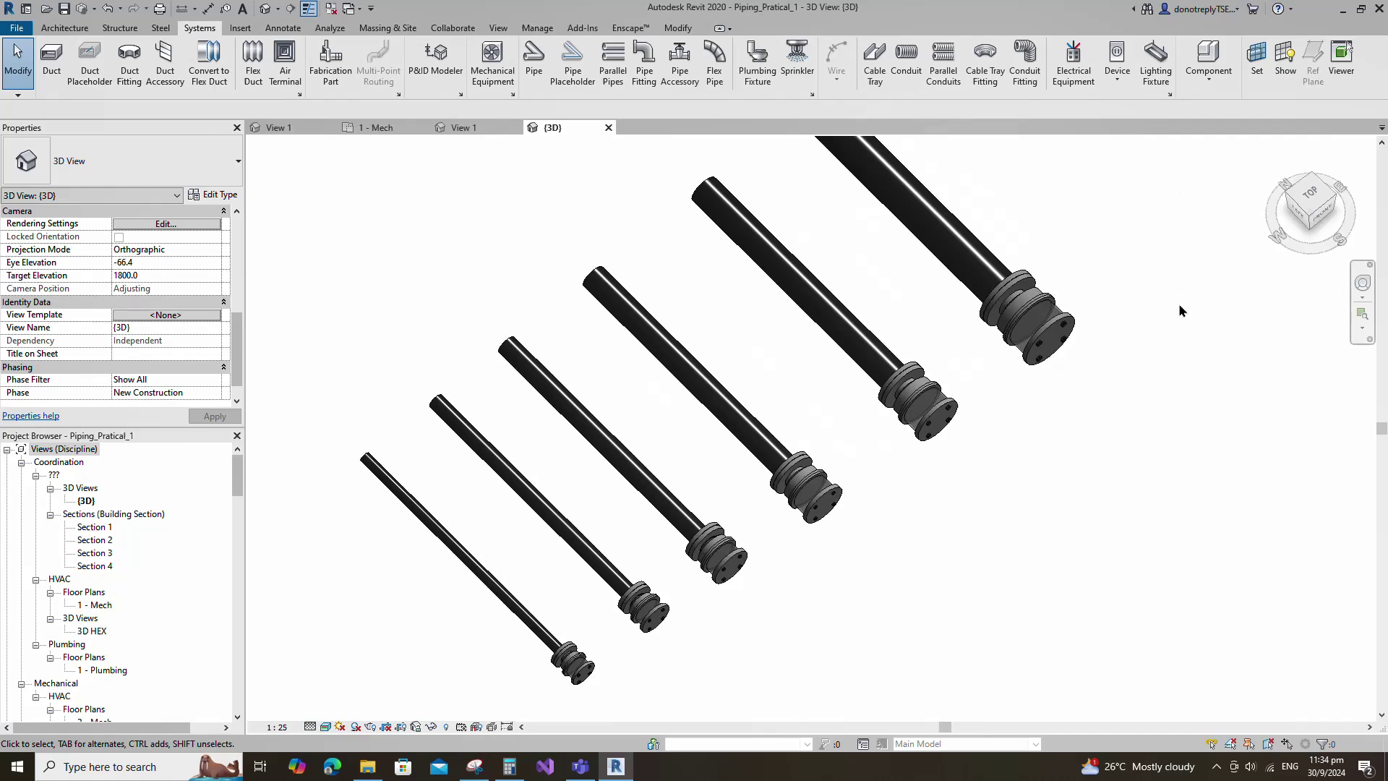